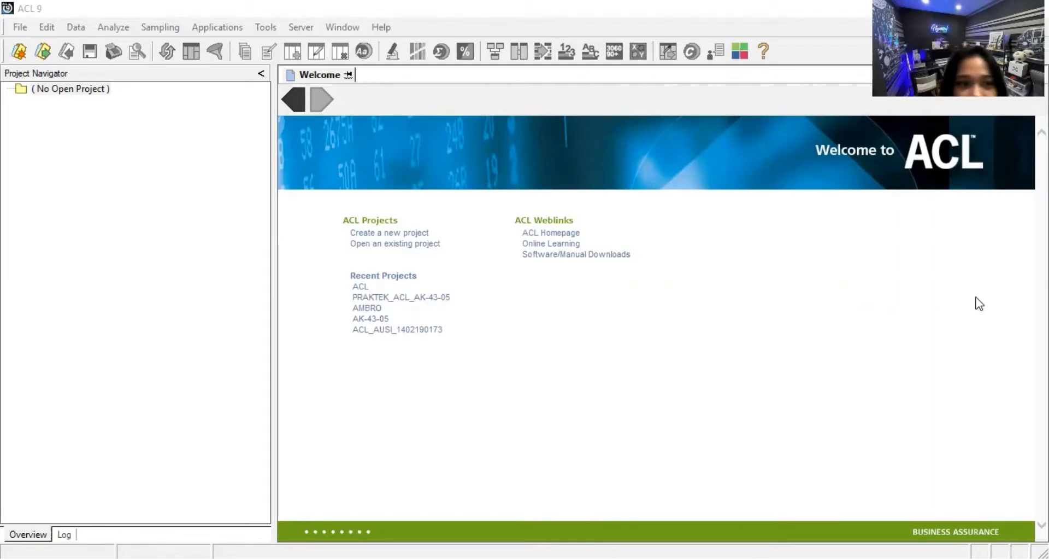
# Create a new project named "PRAKTEK ACL_AMBROSIA" in the Sample Data Files folder
pyautogui.click(19, 27)
pyautogui.moveTo(56, 47)
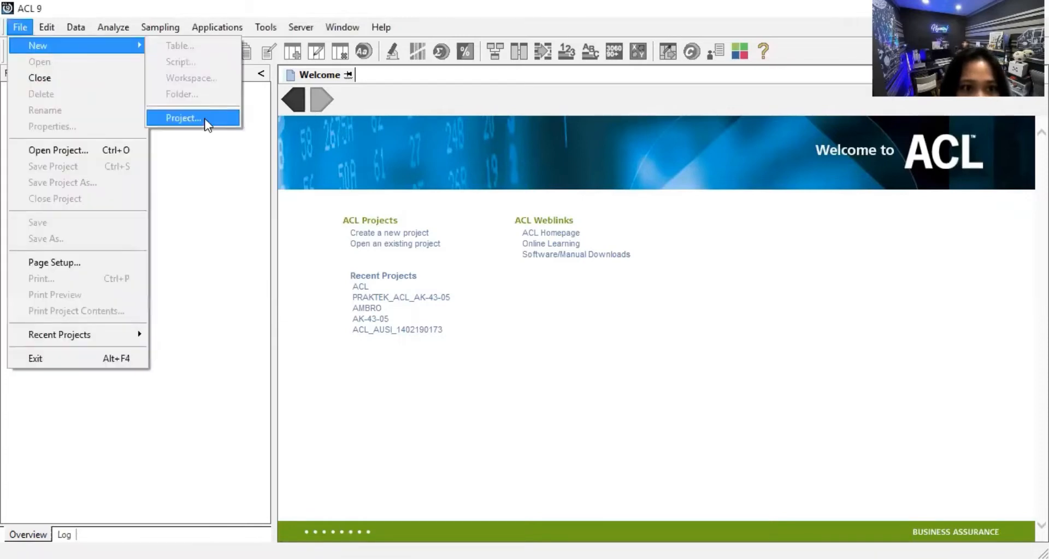
pyautogui.click(204, 118)
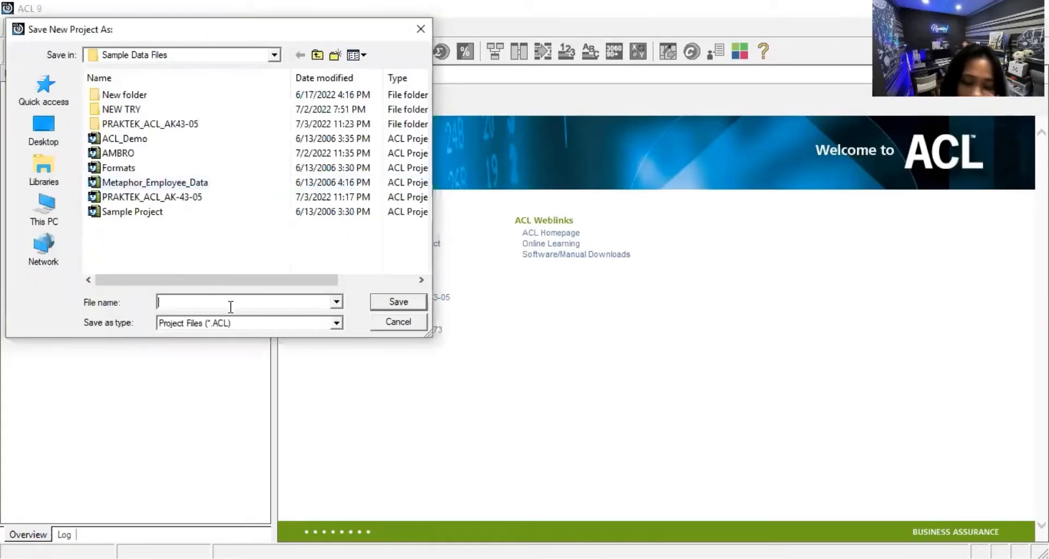
pyautogui.write('P')
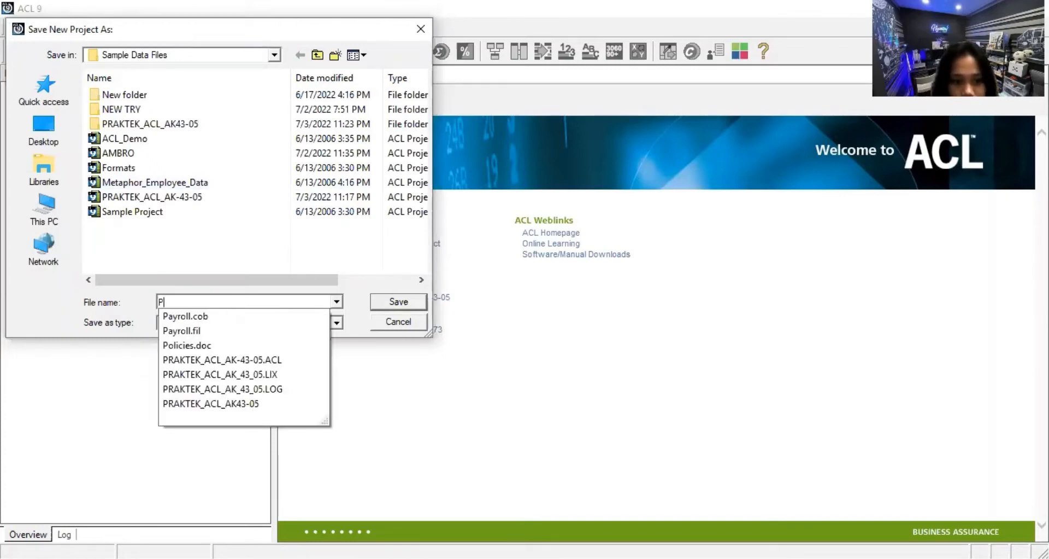
pyautogui.write('RAKTEK ACIL')
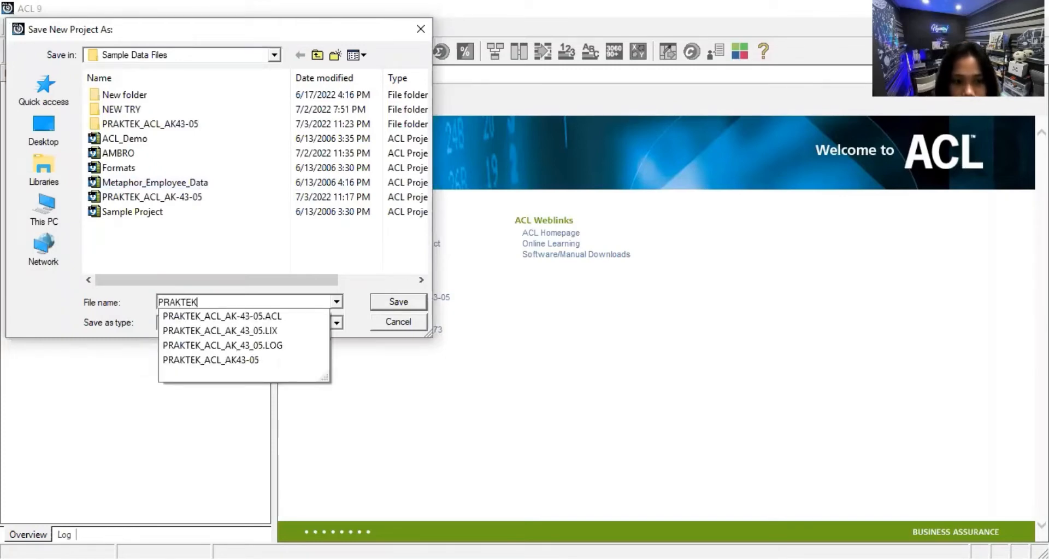
pyautogui.press('BackSpace')
pyautogui.press('BackSpace')
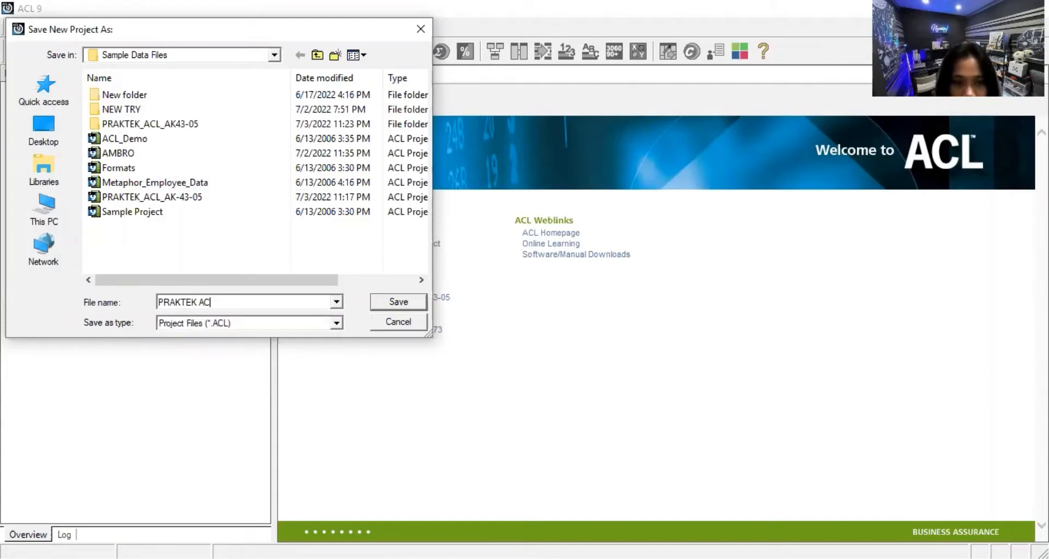
pyautogui.write('L')
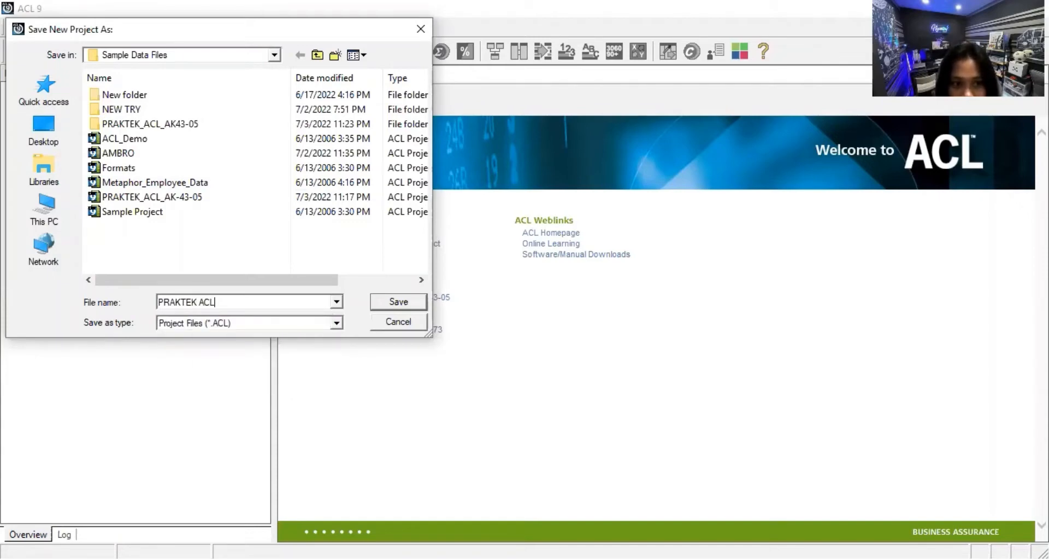
pyautogui.write('_A')
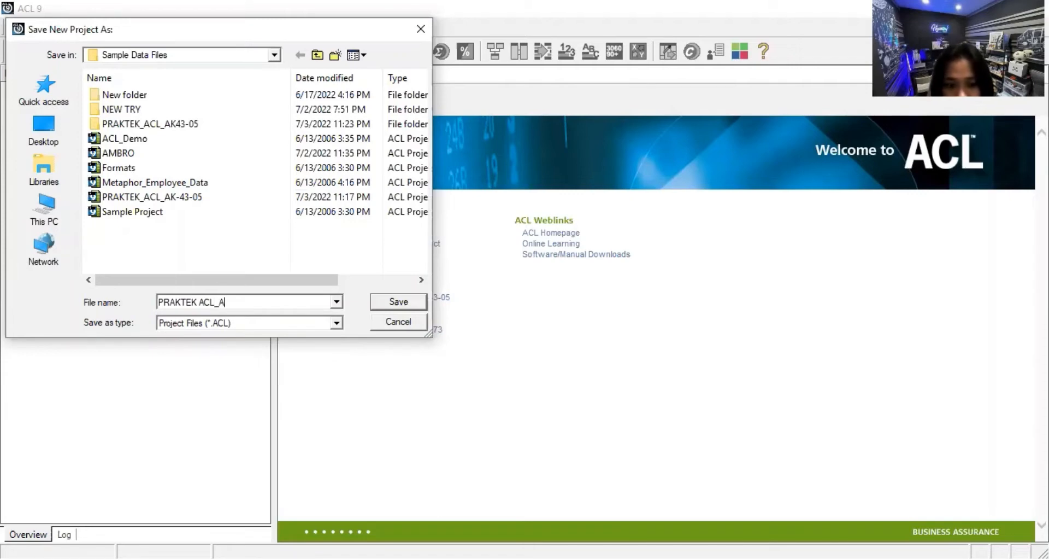
pyautogui.write('MBRO')
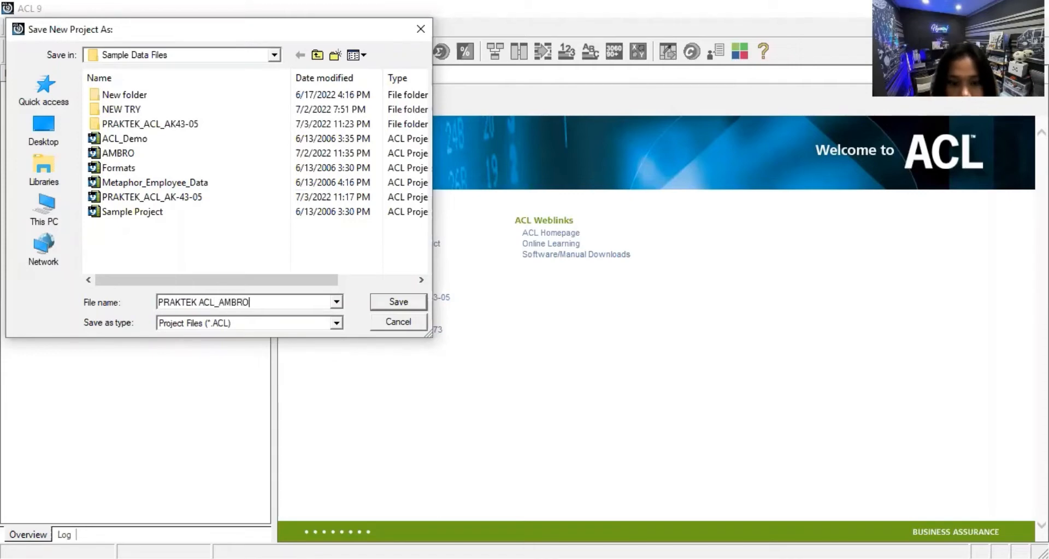
pyautogui.write('SIA')
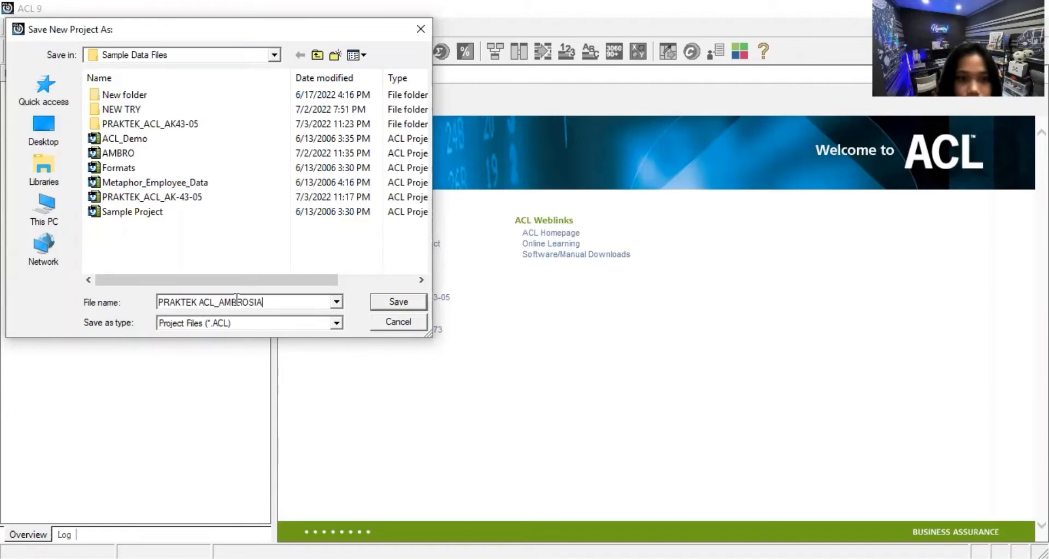
pyautogui.click(420, 300)
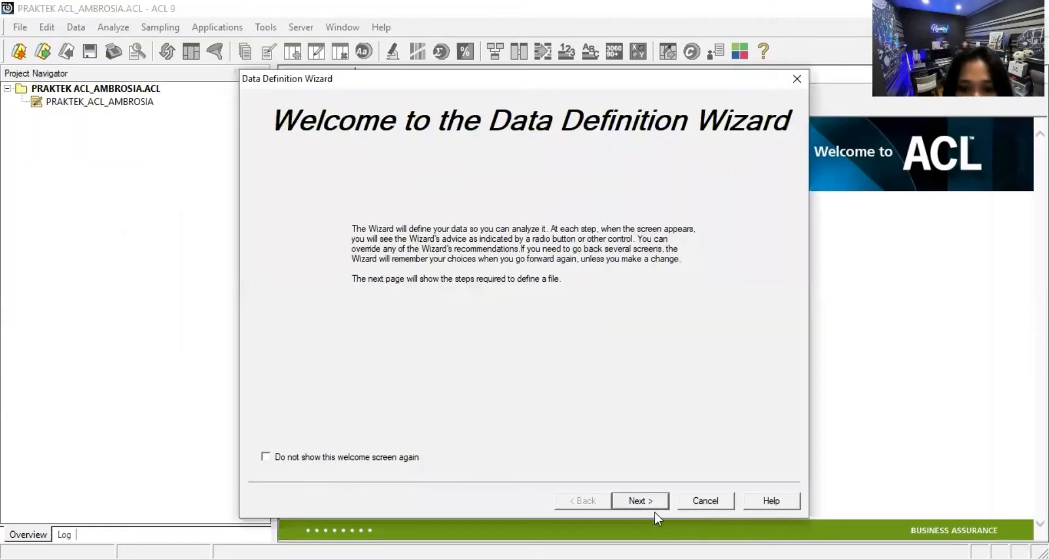
# Choose a disk file as the data source and select the Credit_Cards_Metaphor Excel file to define
pyautogui.click(655, 504)
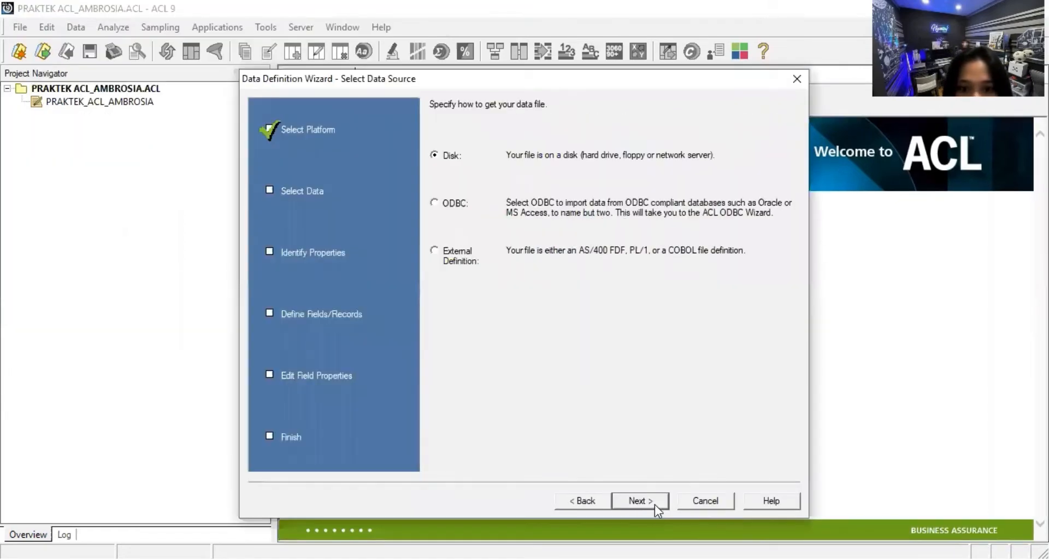
pyautogui.click(655, 504)
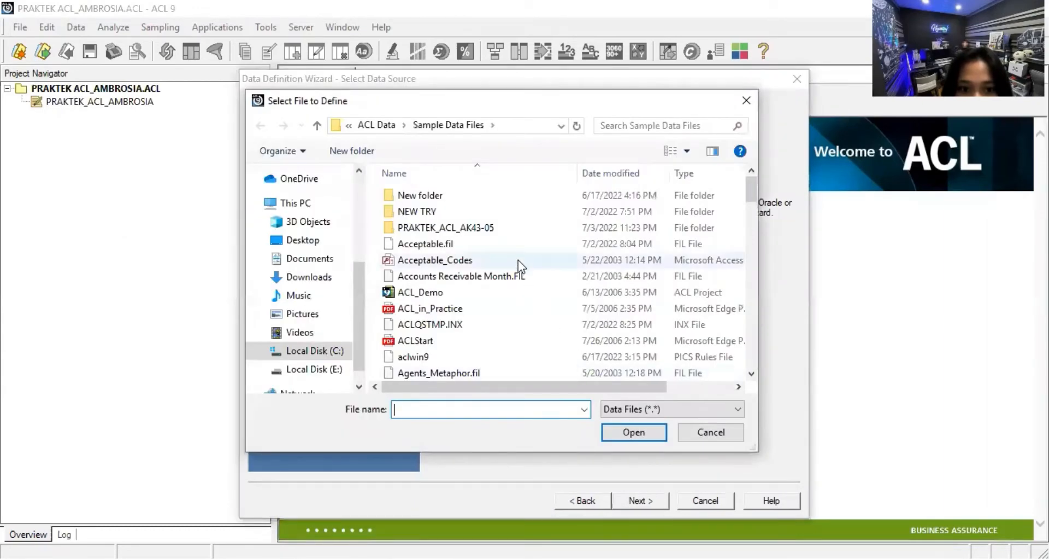
pyautogui.scroll(-5, 525, 274)
pyautogui.scroll(-3, 526, 275)
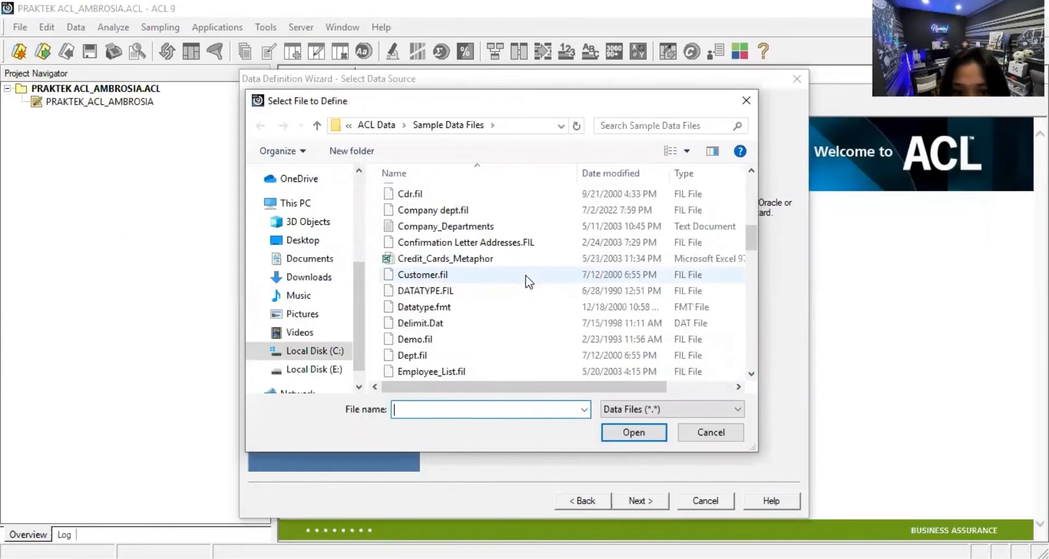
pyautogui.click(511, 258)
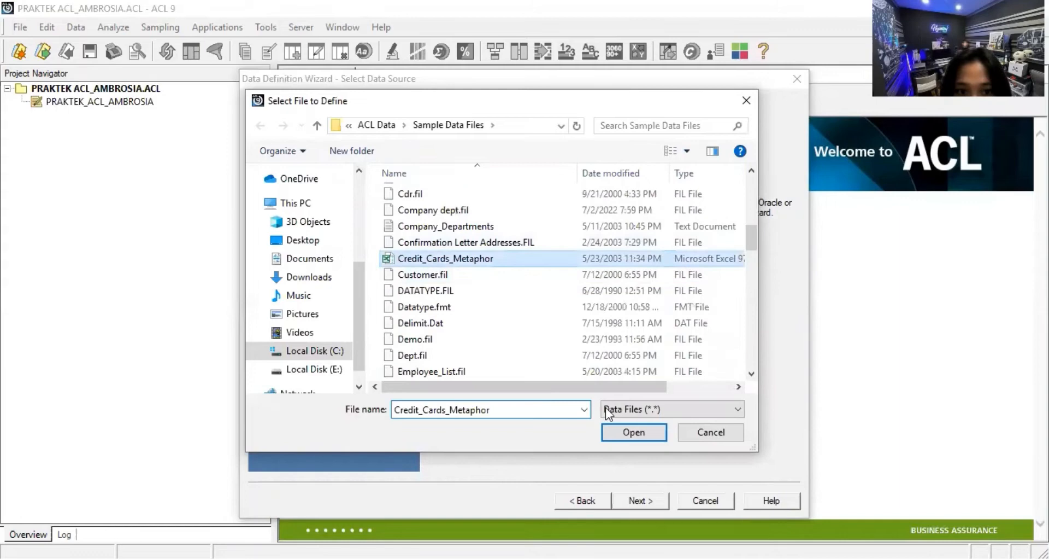
pyautogui.click(619, 432)
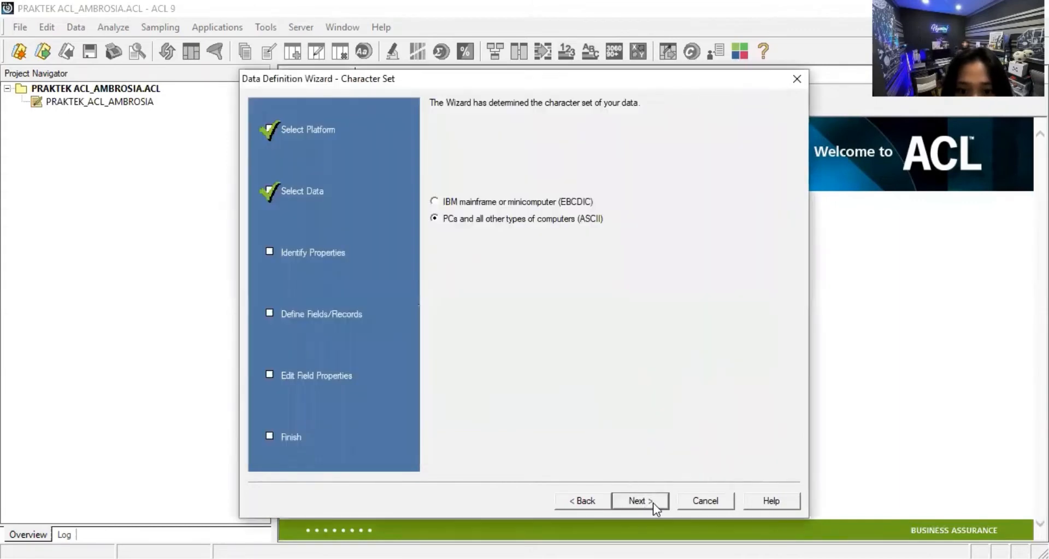
# Accept the ASCII character set, the Excel file format and the Corp_Credit_Cards worksheet with a maximum field length of 50
pyautogui.click(654, 507)
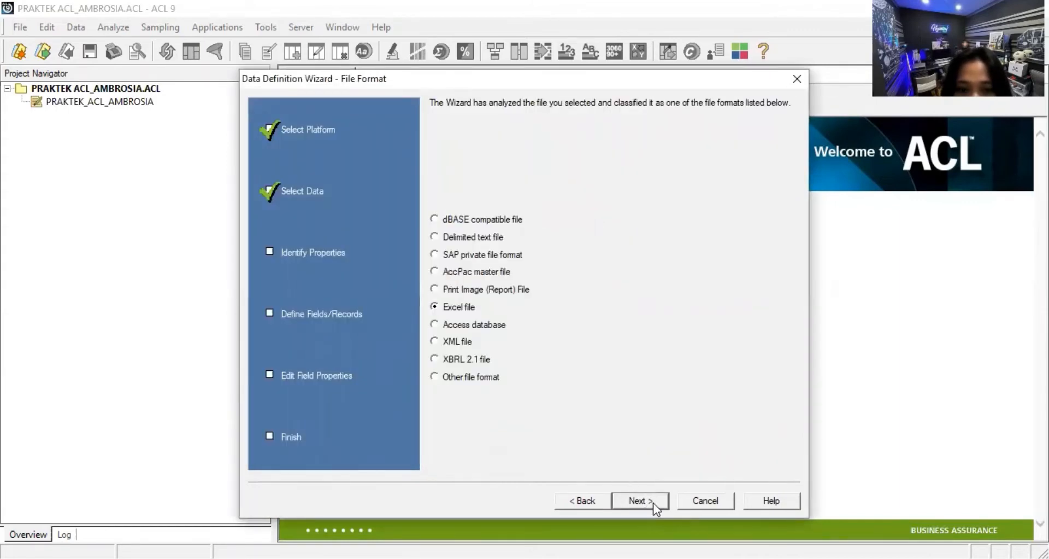
pyautogui.click(654, 503)
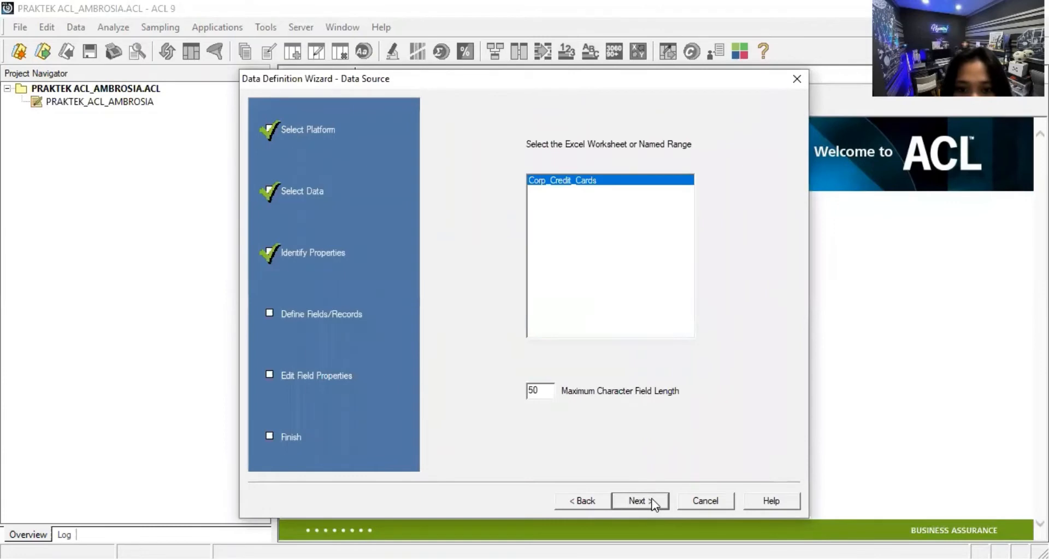
pyautogui.click(653, 501)
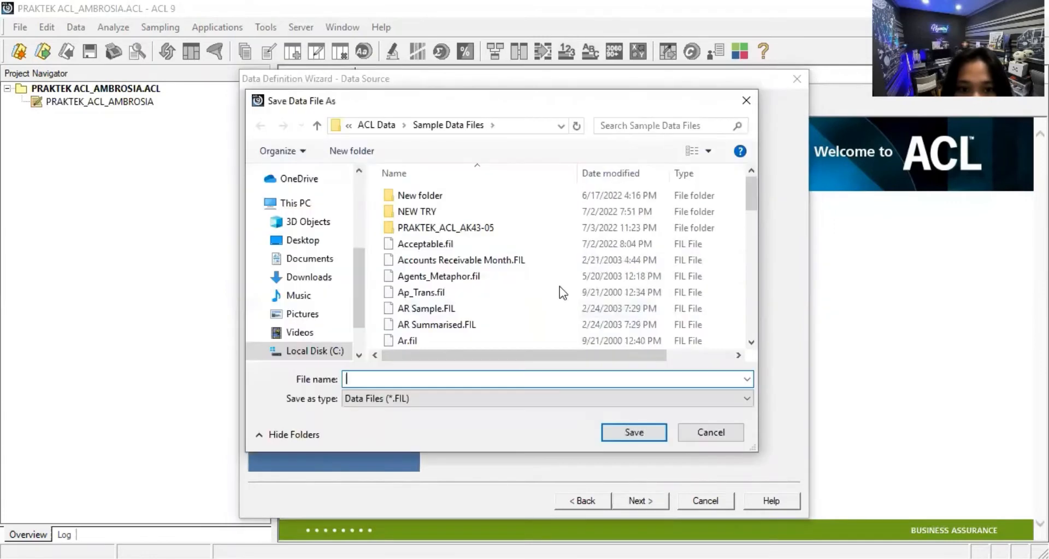
# Save the data file over credit_card_methapor.fil in the PRAKTEK_ACL_AK43-05 folder and finish the table definition
pyautogui.doubleClick(497, 234)
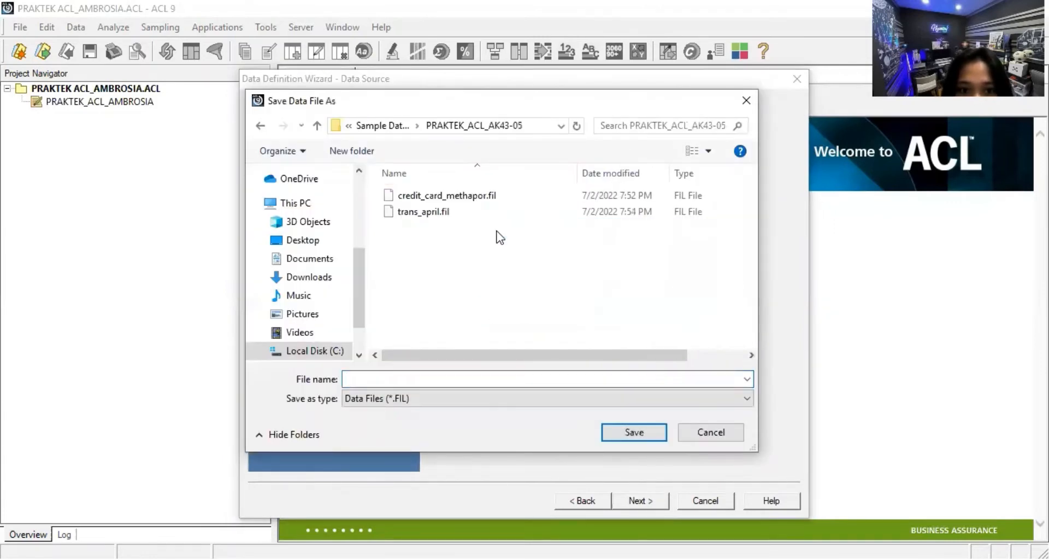
pyautogui.click(483, 197)
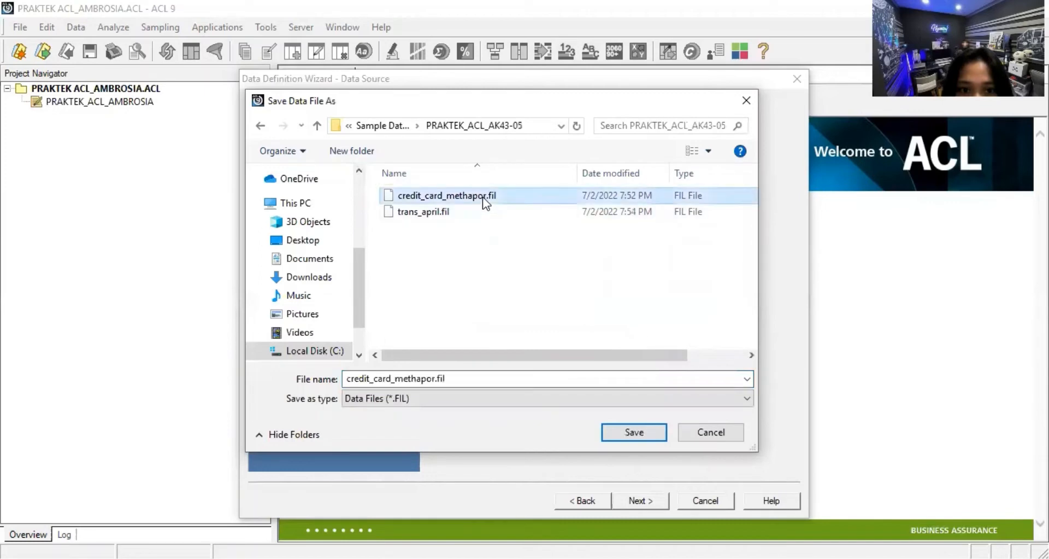
pyautogui.click(618, 433)
pyautogui.click(572, 292)
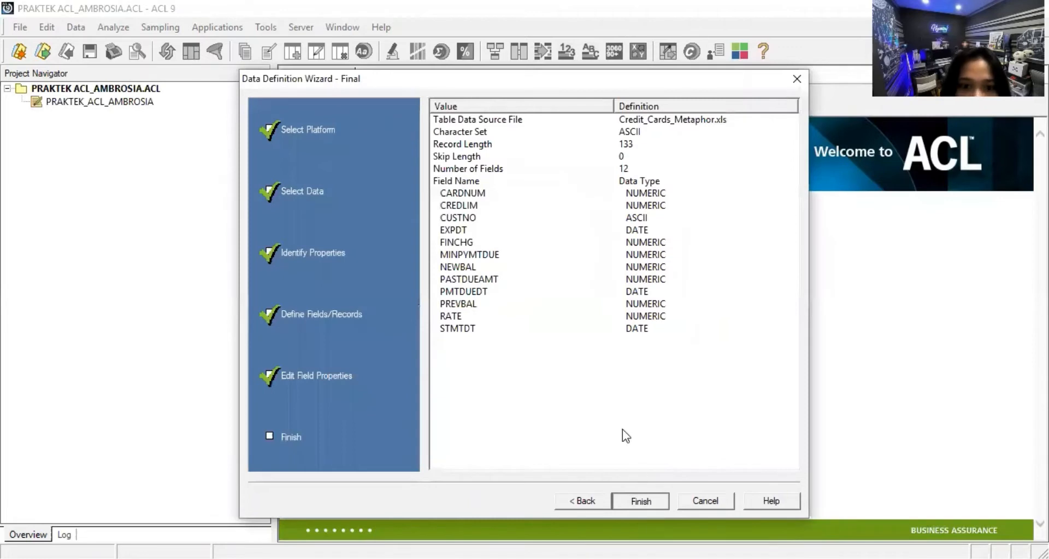
pyautogui.click(608, 264)
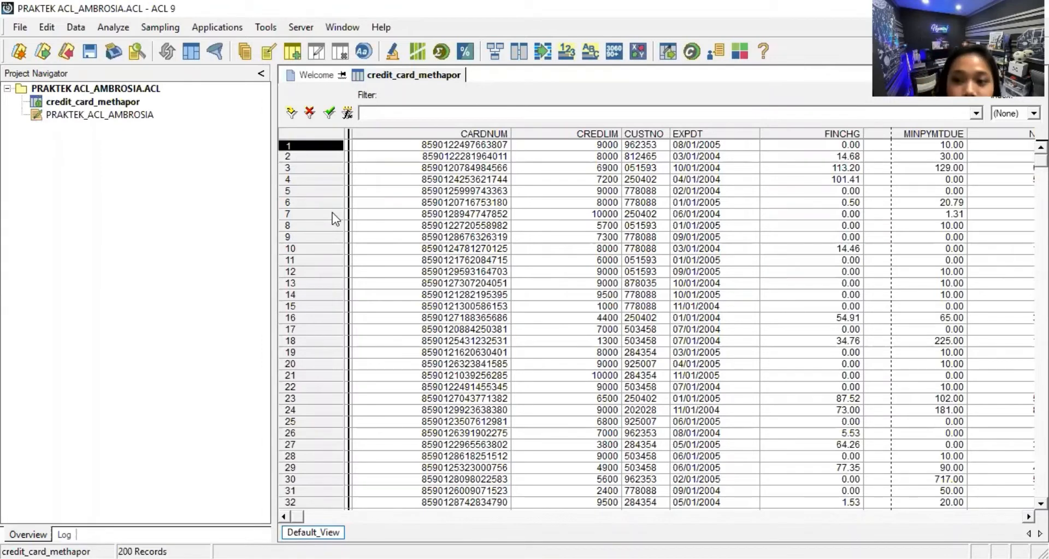
pyautogui.click(113, 28)
pyautogui.click(177, 142)
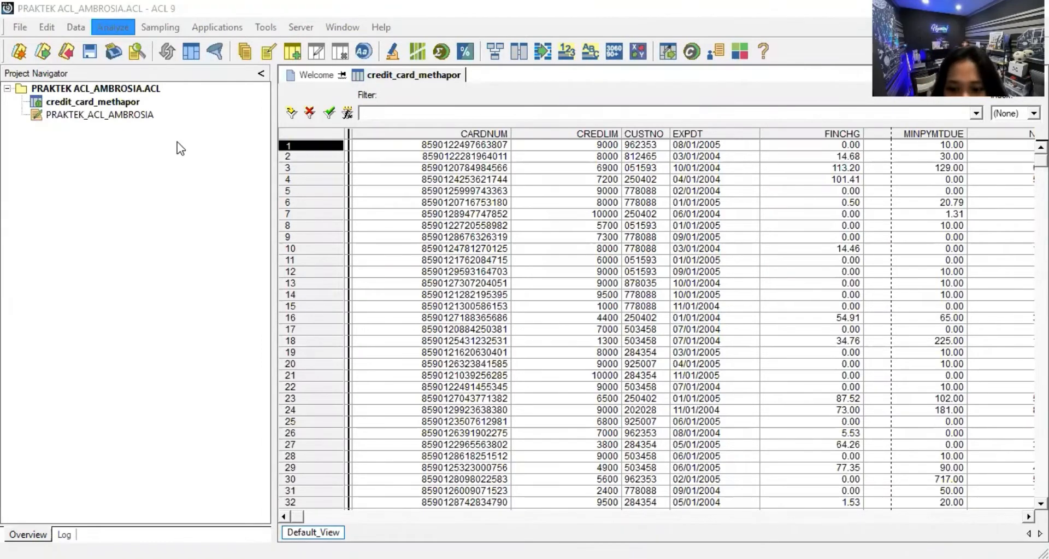
# Start defining a new table in the project with a disk file as its data source
pyautogui.click(20, 28)
pyautogui.moveTo(34, 43)
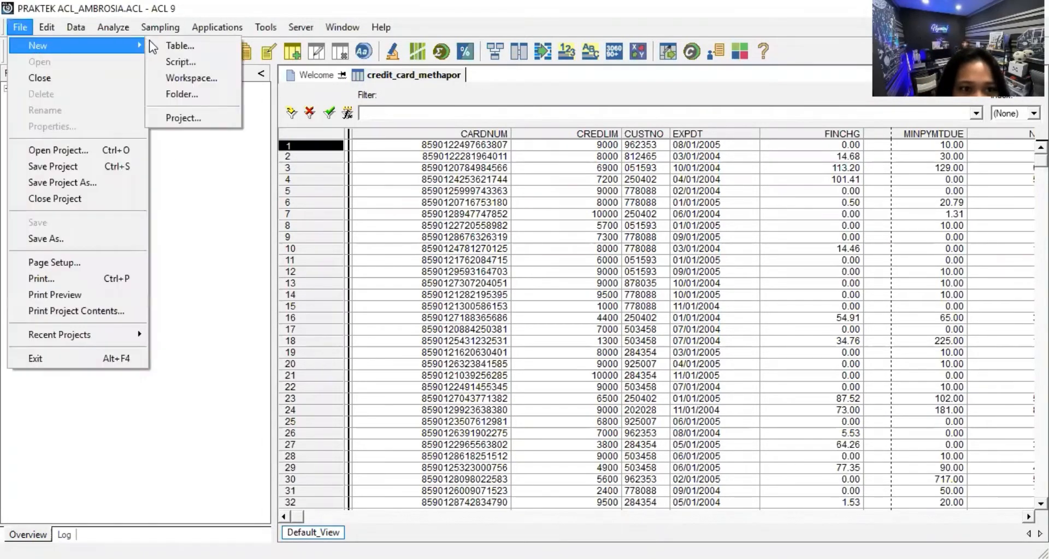
pyautogui.click(174, 45)
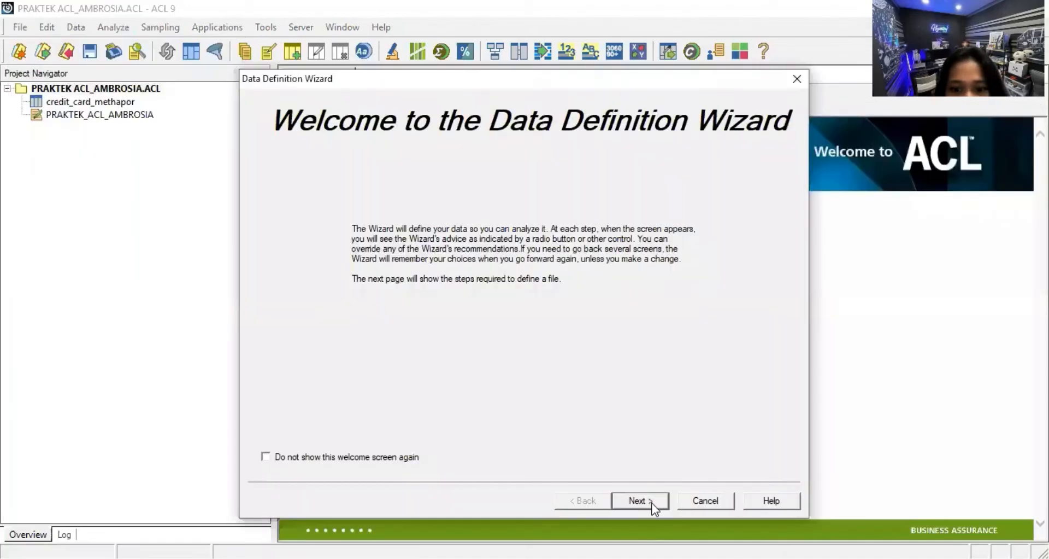
pyautogui.click(656, 499)
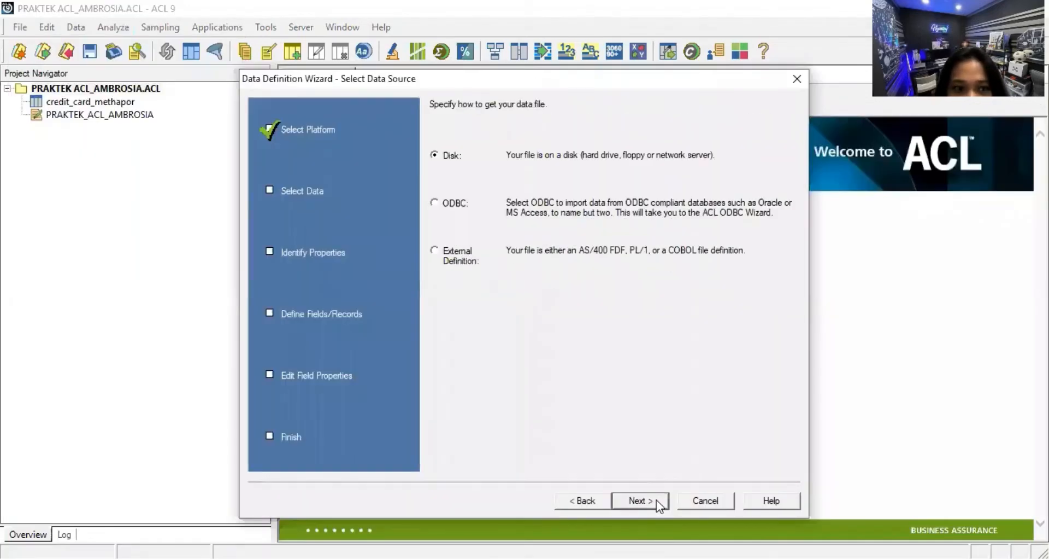
pyautogui.click(657, 500)
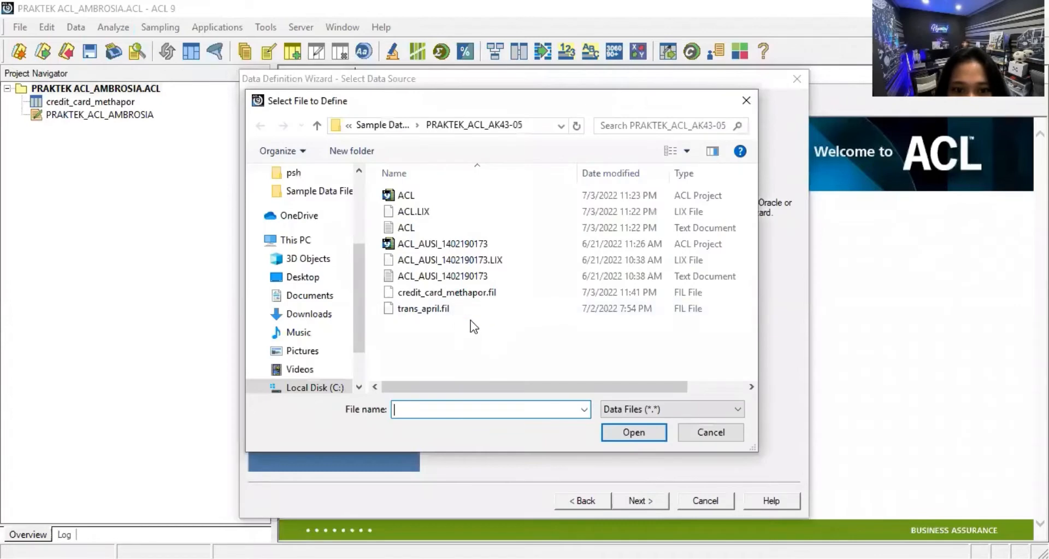
# Select the April transactions Excel file in the Sample Data Files folder as the file to define
pyautogui.click(383, 125)
pyautogui.scroll(-5, 513, 219)
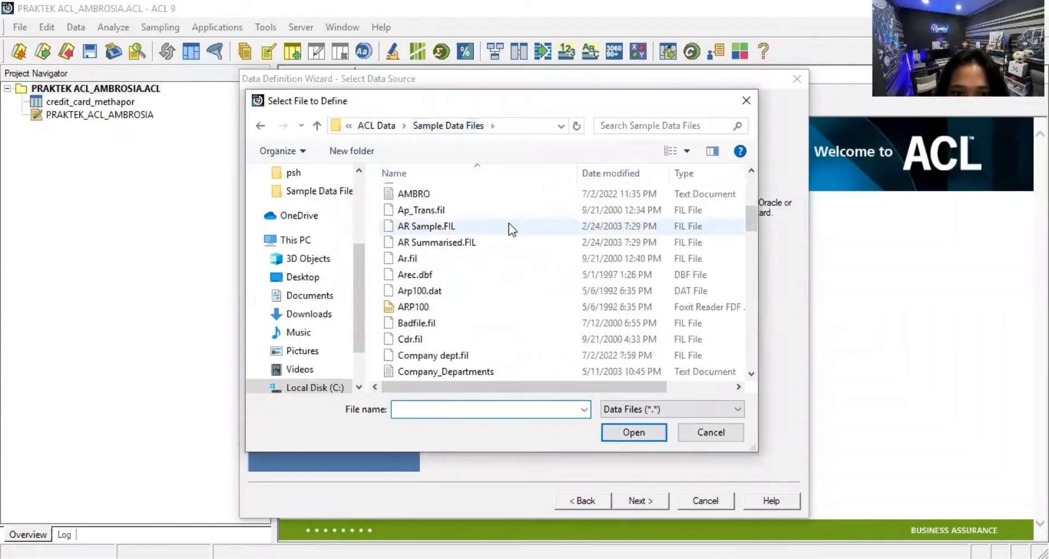
pyautogui.scroll(-15, 510, 225)
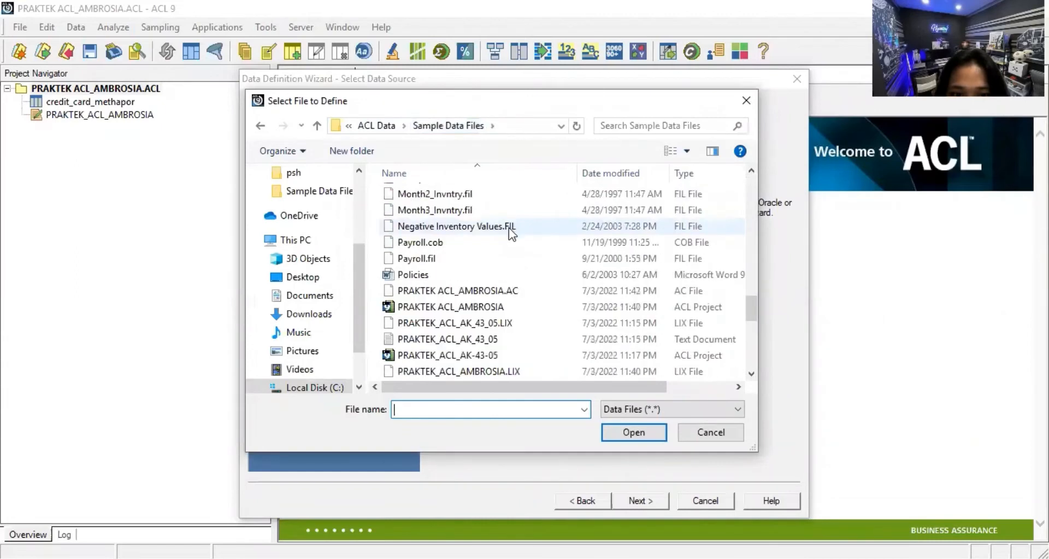
pyautogui.scroll(-6, 510, 227)
pyautogui.click(480, 292)
pyautogui.click(624, 433)
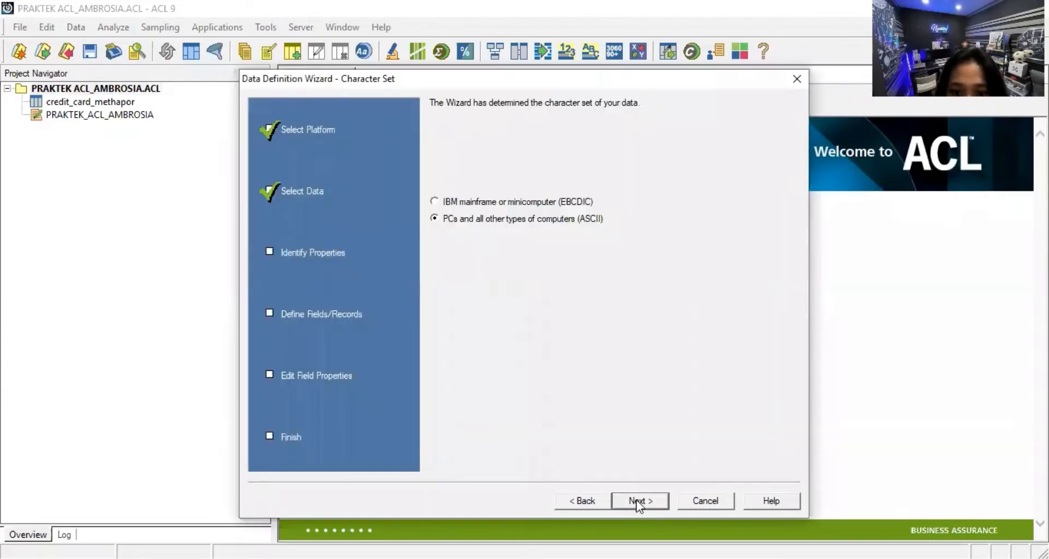
# Accept the ASCII character set, the Excel file format and the Trans_Apr worksheet with a maximum field length of 50
pyautogui.click(637, 500)
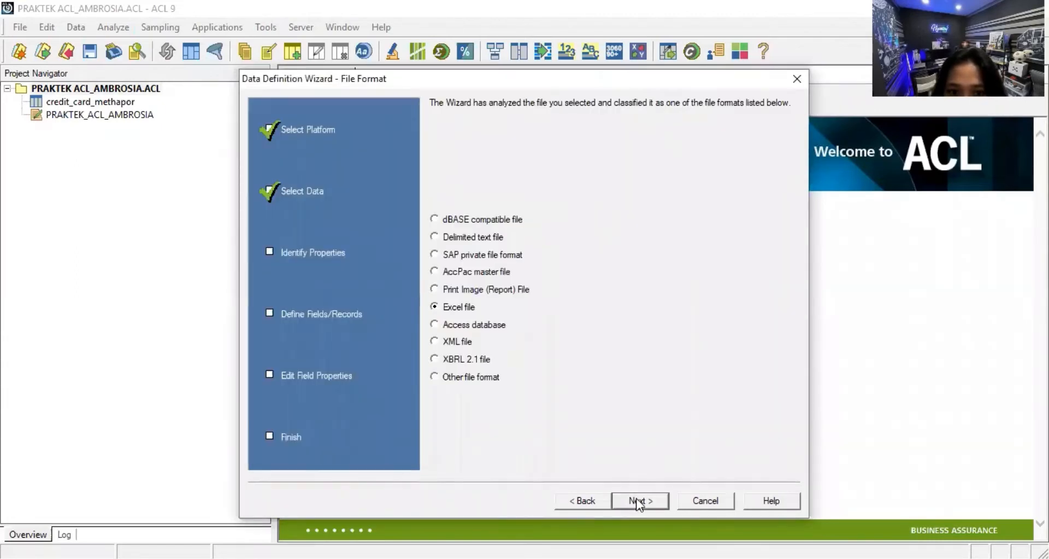
pyautogui.click(636, 500)
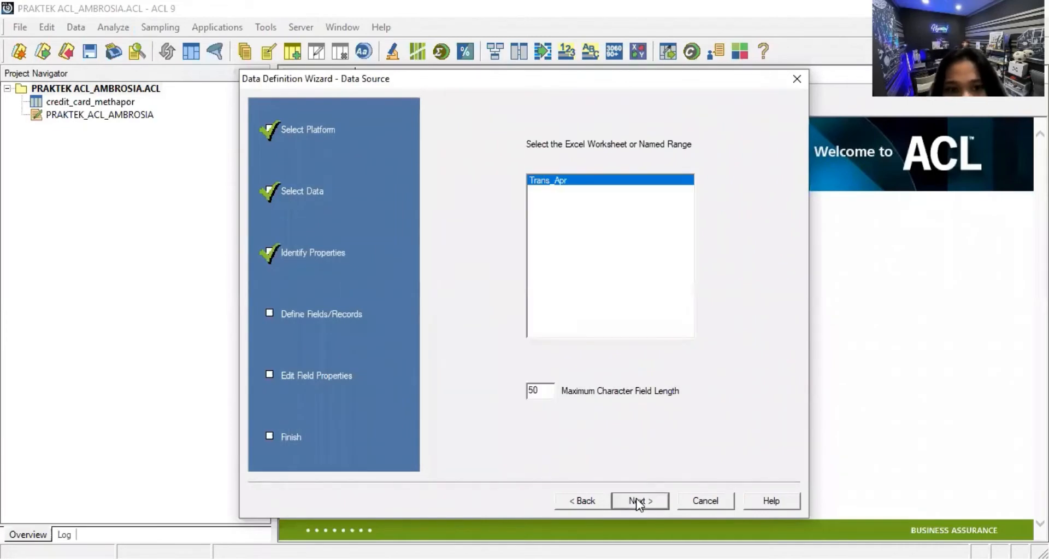
pyautogui.click(637, 501)
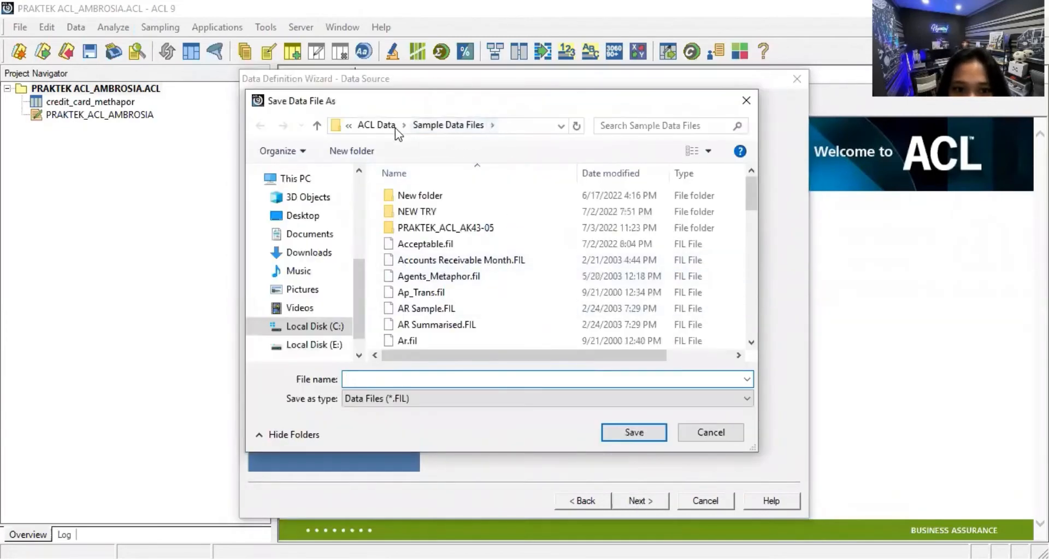
# Save the data file over trans_april.fil in the PRAKTEK_ACL_AK43-05 folder
pyautogui.doubleClick(477, 225)
pyautogui.click(440, 214)
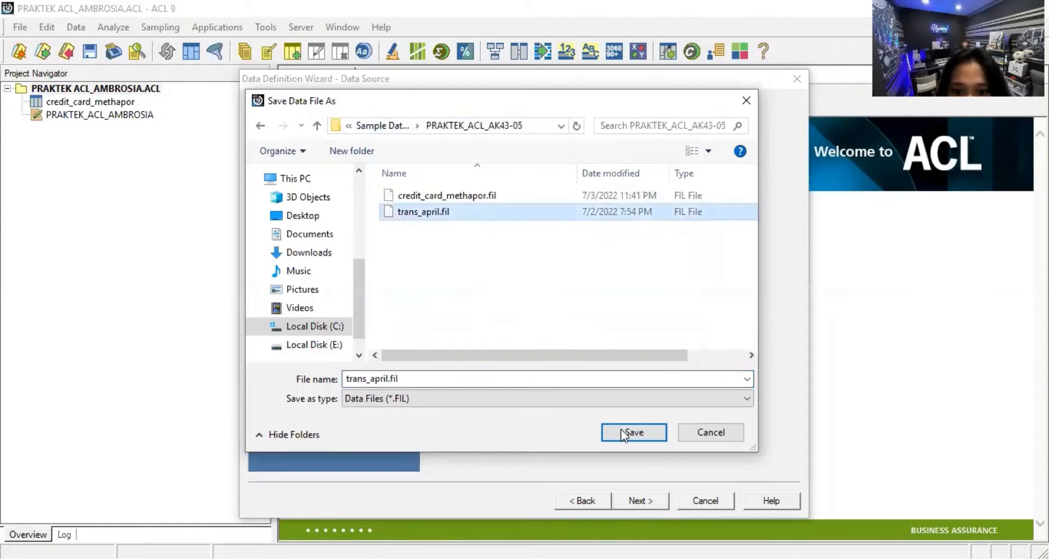
pyautogui.click(644, 431)
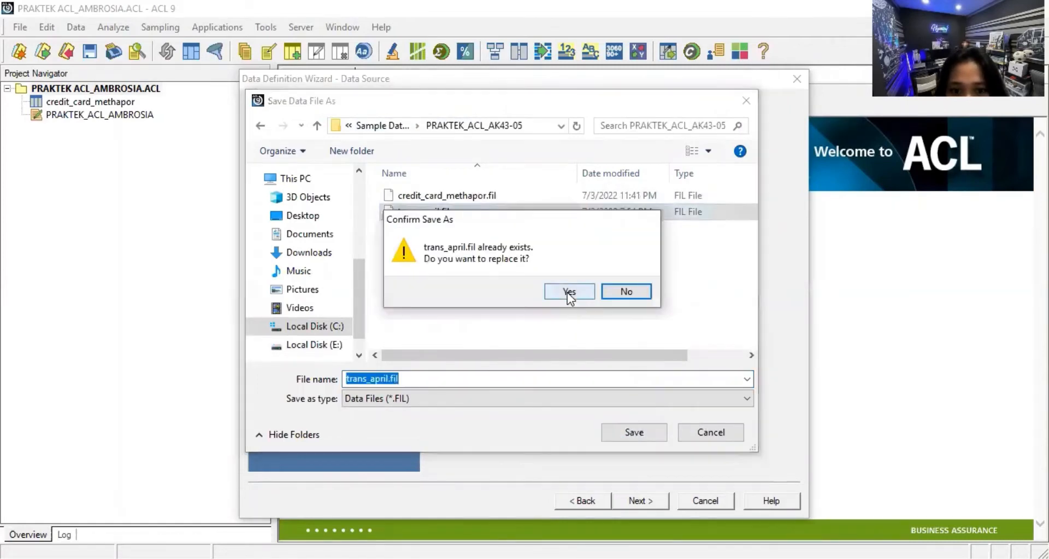
pyautogui.click(568, 292)
# Finish the table definition and save the new table as trans_april
pyautogui.click(653, 500)
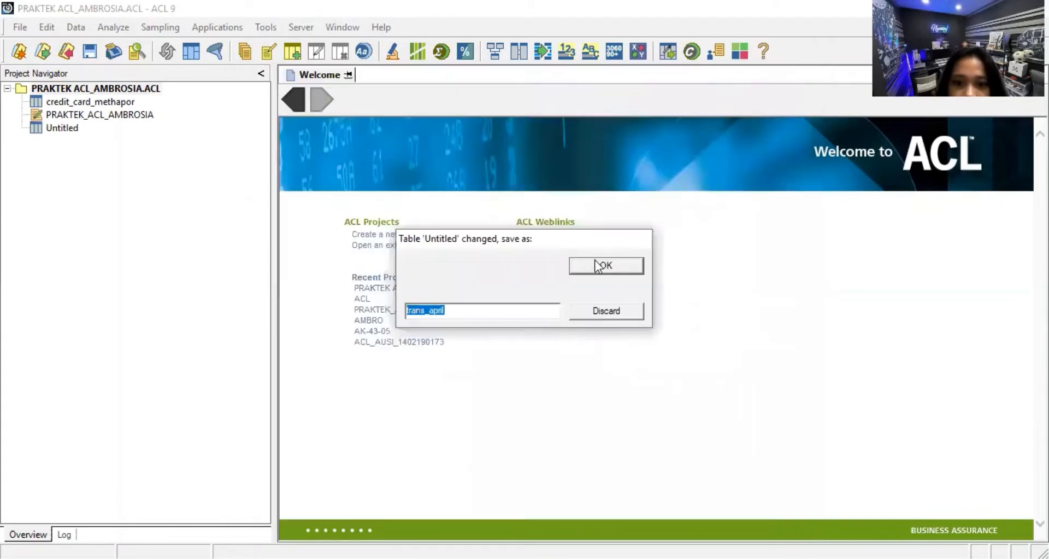
pyautogui.write('trans_april')
pyautogui.click(596, 266)
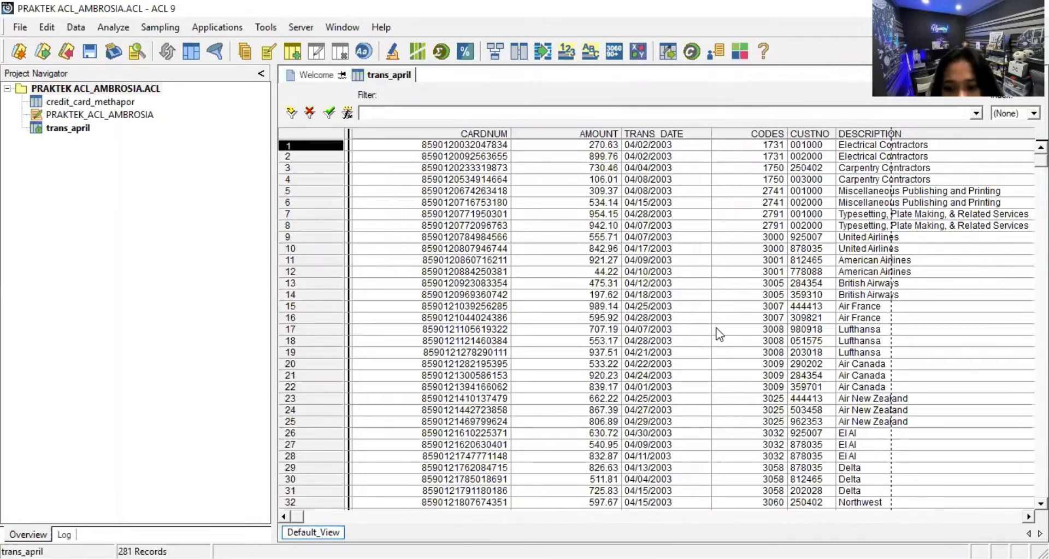
# Start defining another new table in the project from a file on disk
pyautogui.click(13, 30)
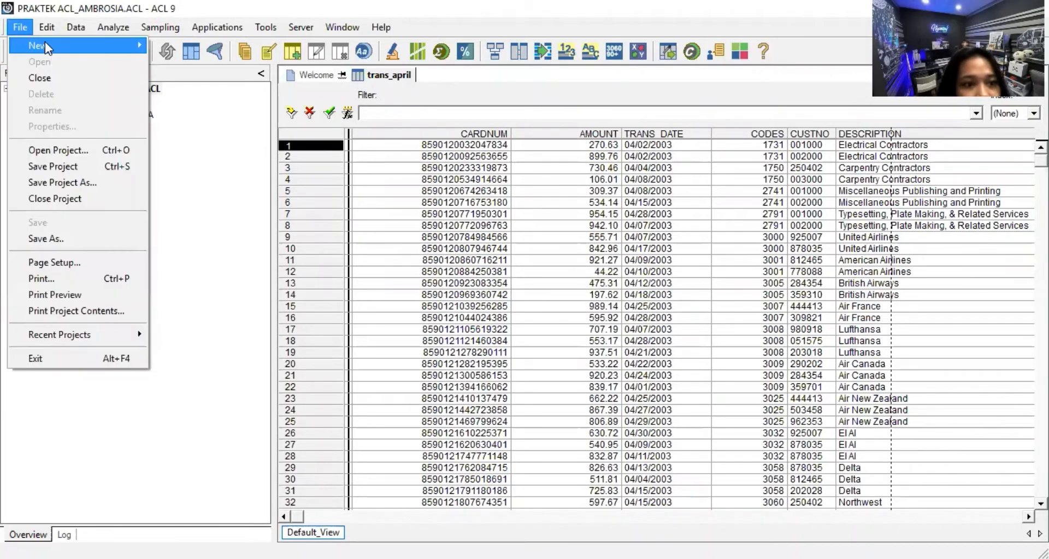
pyautogui.moveTo(45, 42)
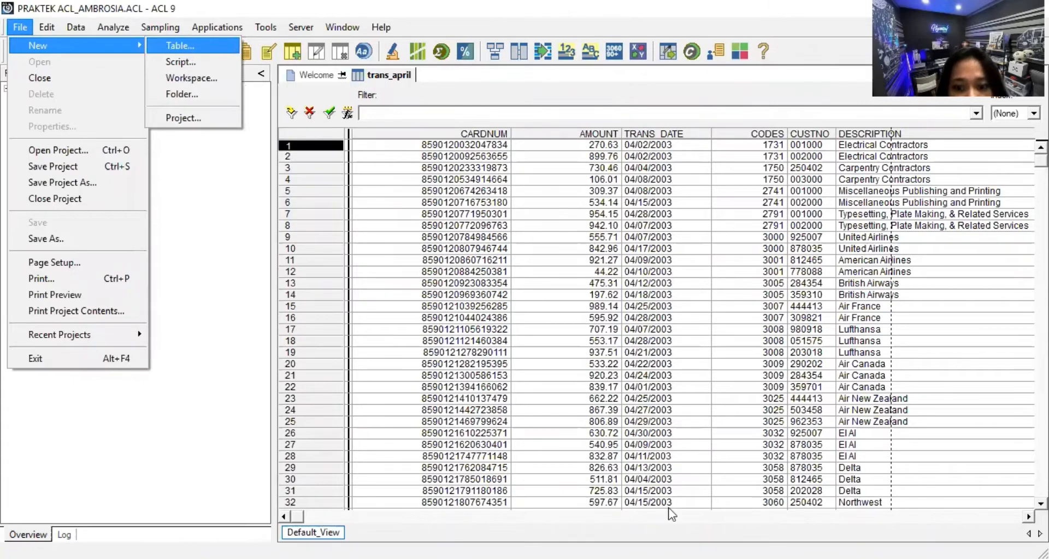
pyautogui.press('Return')
pyautogui.click(667, 500)
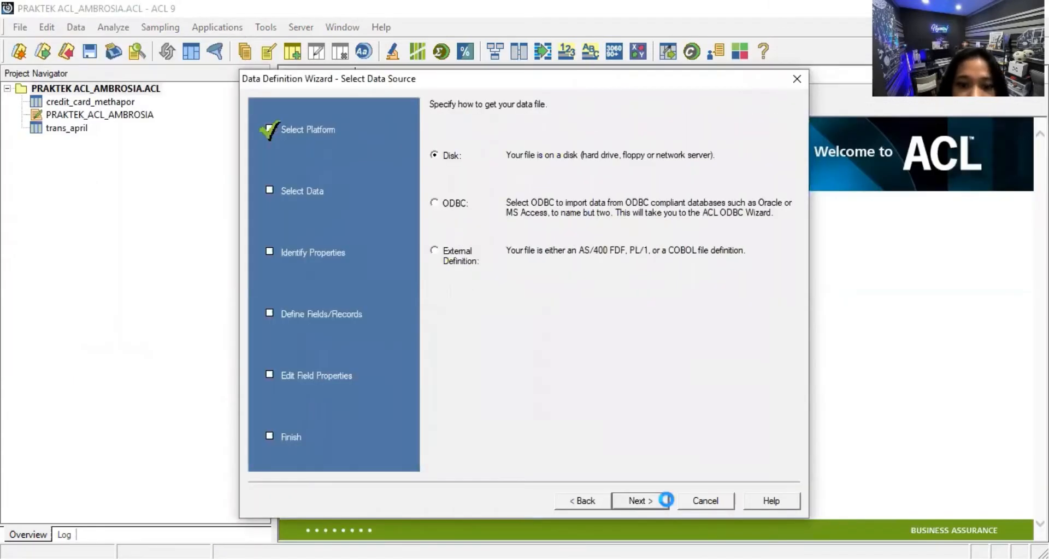
pyautogui.click(667, 500)
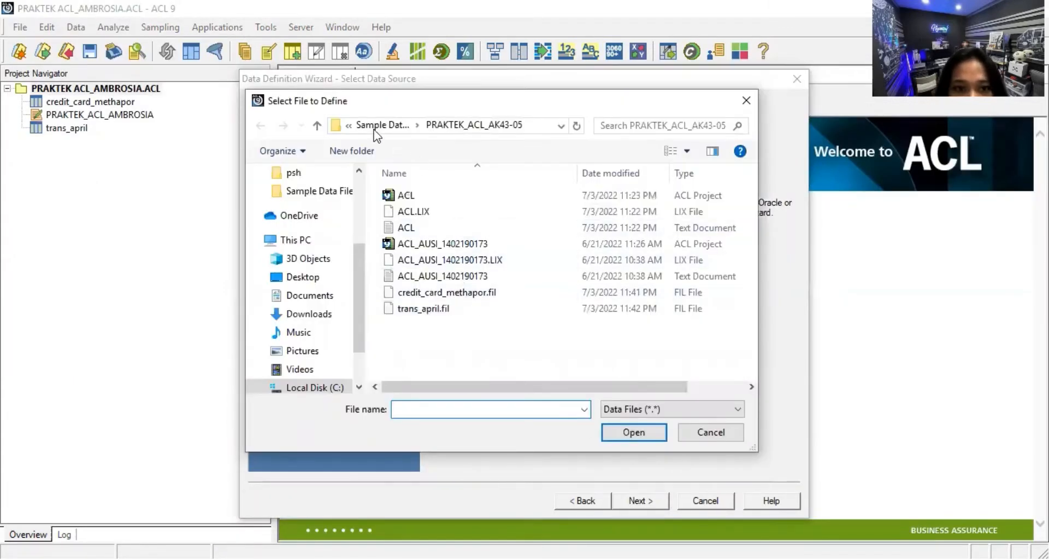
# Select Unacceptable_Codes.txt in the Sample Data Files folder as the file to define
pyautogui.click(374, 130)
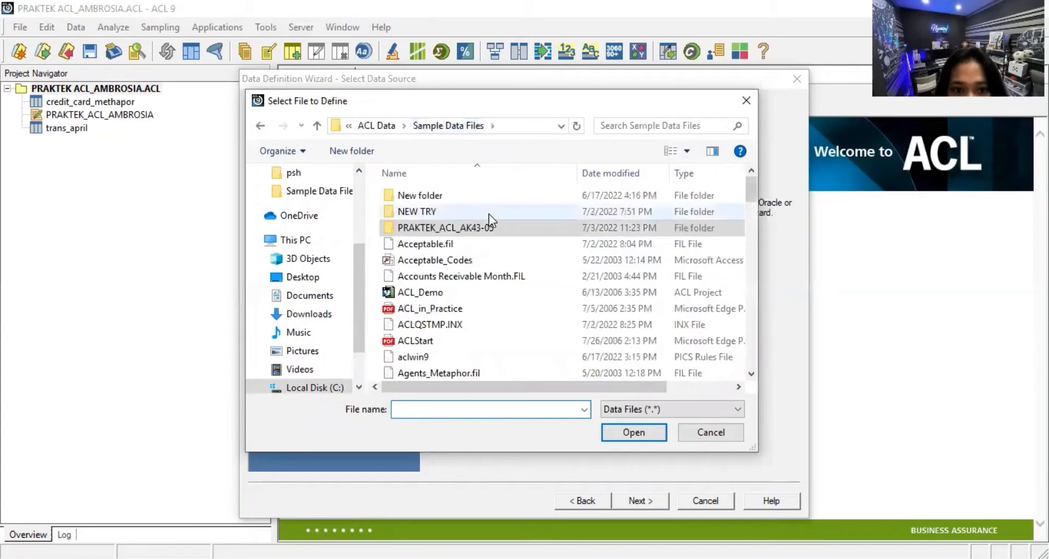
pyautogui.scroll(-13, 489, 219)
pyautogui.scroll(1, 556, 248)
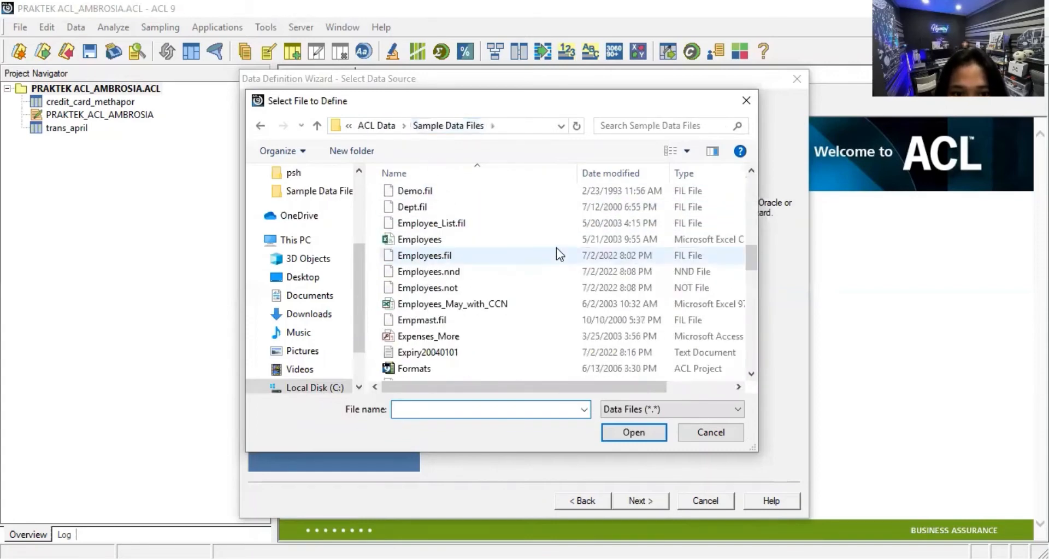
pyautogui.scroll(2, 556, 247)
pyautogui.scroll(-2, 556, 247)
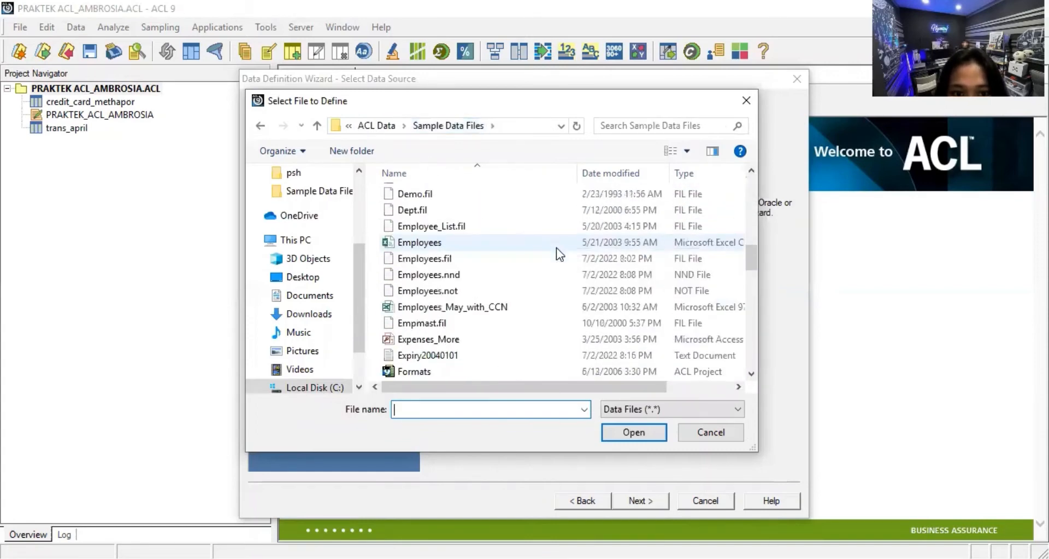
pyautogui.scroll(-12, 556, 247)
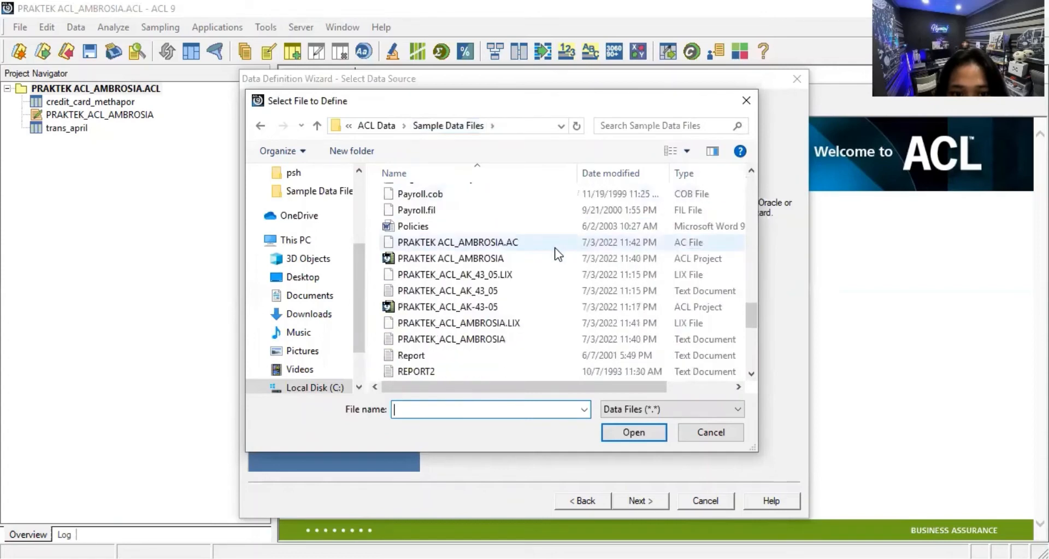
pyautogui.scroll(-6, 556, 253)
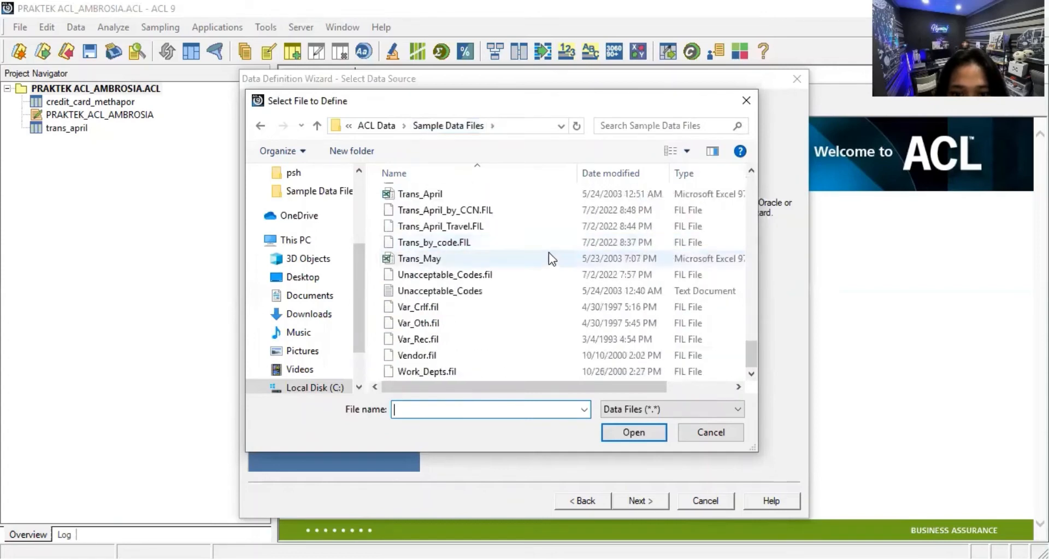
pyautogui.scroll(9, 549, 252)
pyautogui.scroll(4, 549, 255)
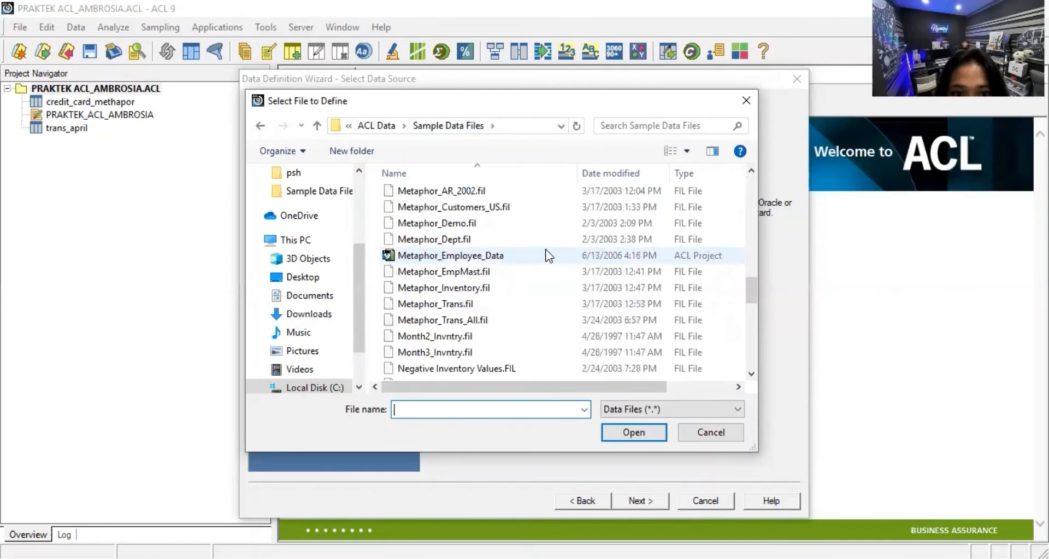
pyautogui.scroll(8, 549, 255)
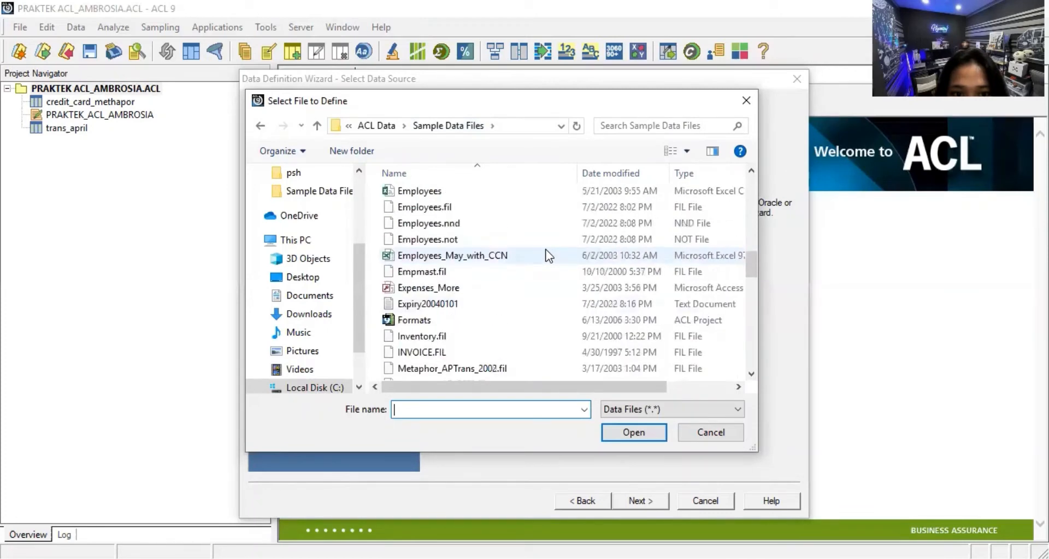
pyautogui.scroll(4, 548, 255)
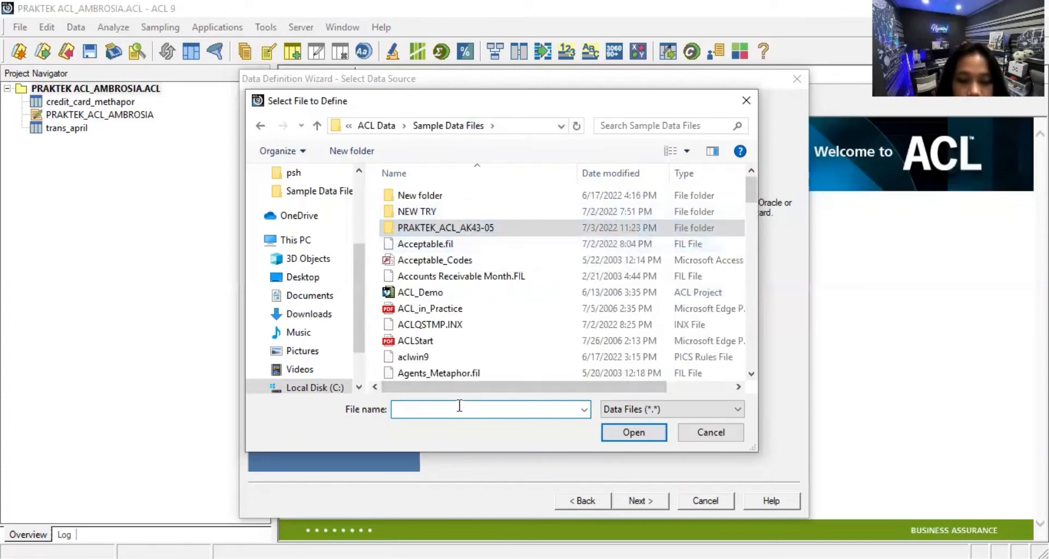
pyautogui.write('UN')
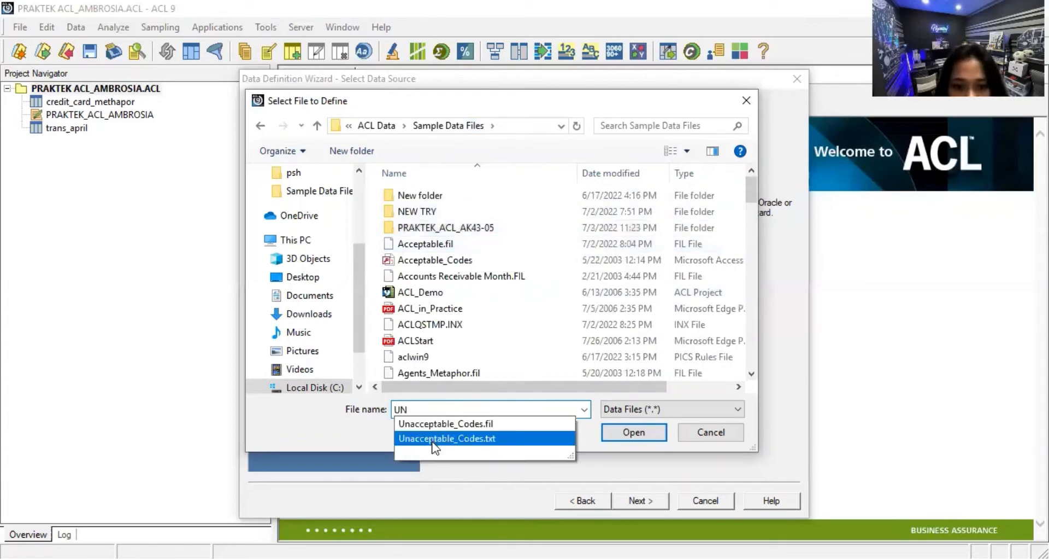
pyautogui.click(550, 438)
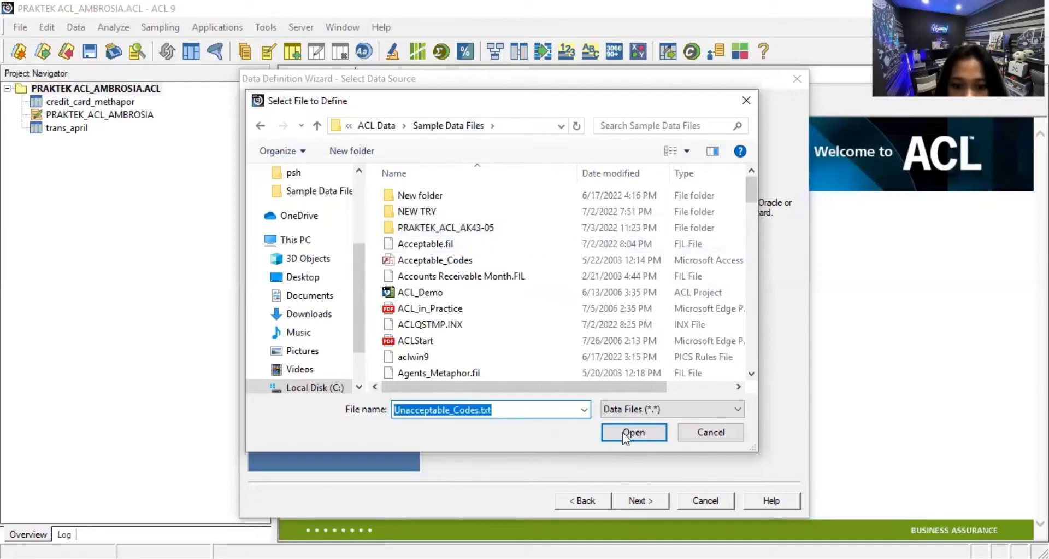
pyautogui.click(623, 431)
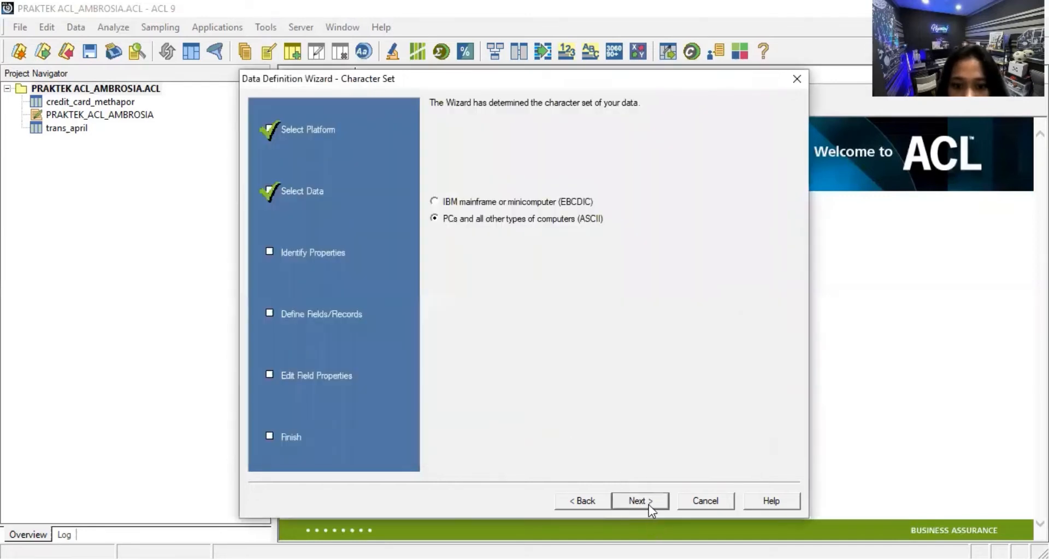
# Accept the ASCII character set and define the file as TAB-separated delimited text, using the first row as field names
pyautogui.click(648, 503)
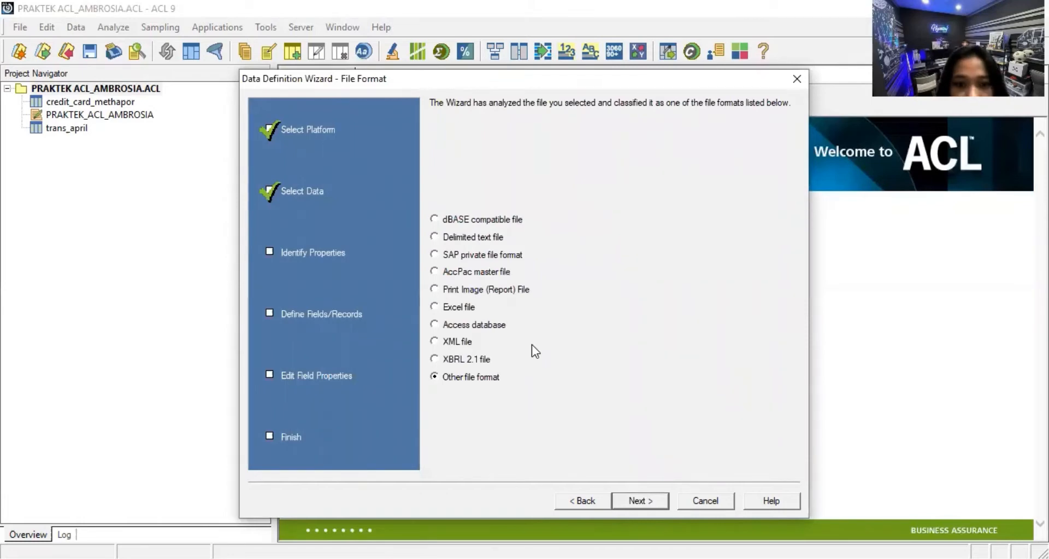
pyautogui.click(638, 503)
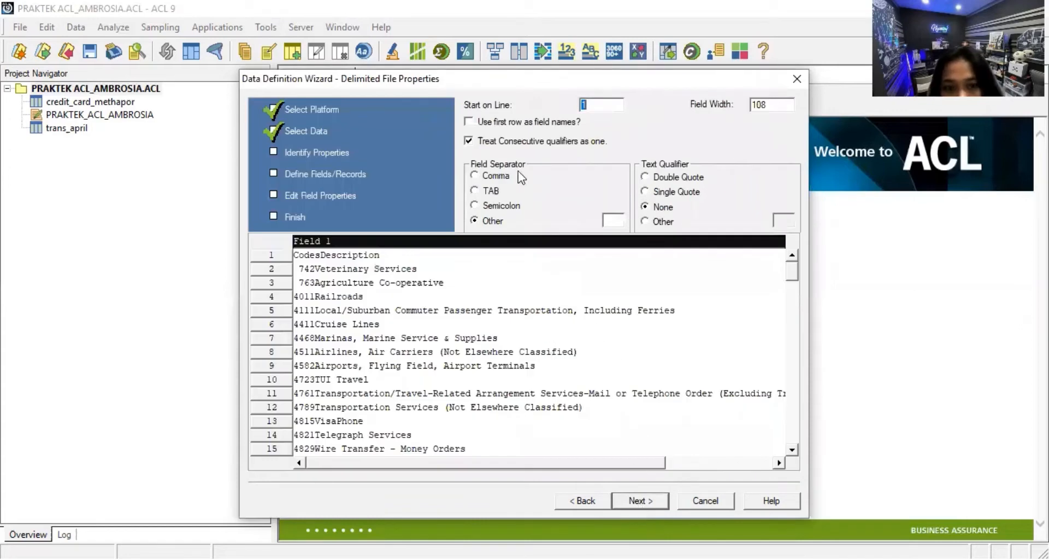
pyautogui.click(467, 121)
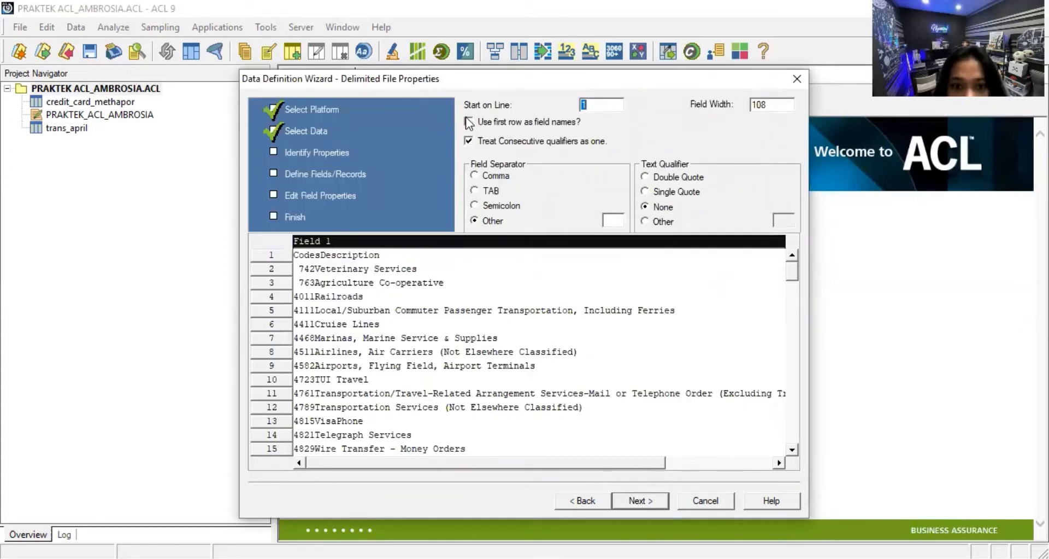
pyautogui.click(475, 191)
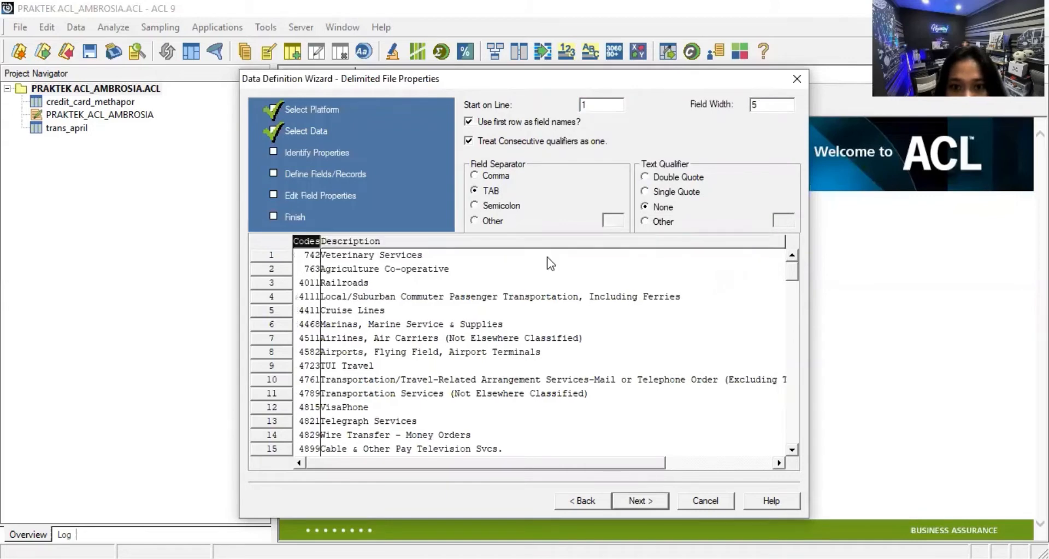
pyautogui.click(647, 500)
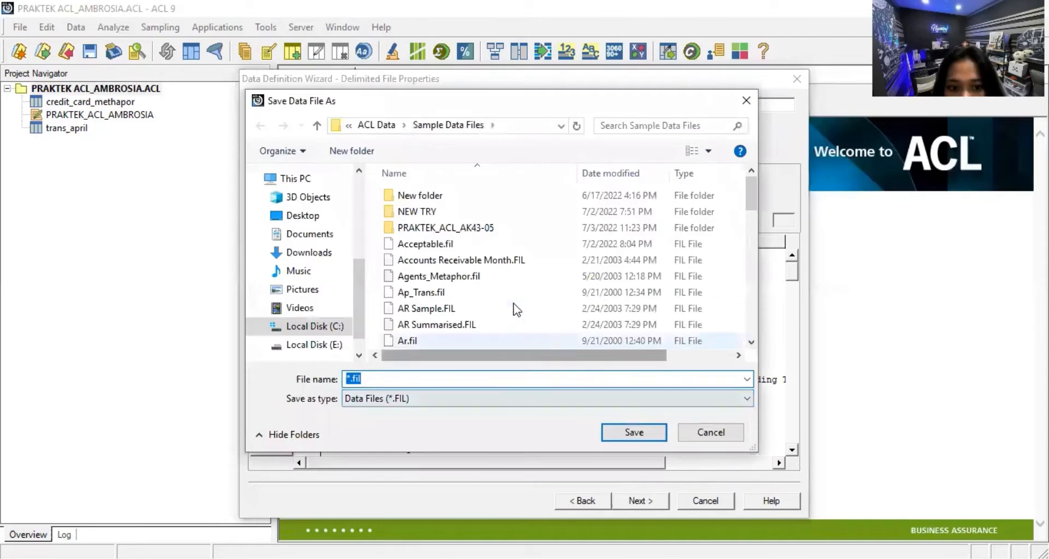
# Save the data file over the existing Unacceptable_Codes.fil in the Sample Data Files folder
pyautogui.moveTo(497, 382); pyautogui.dragTo(332, 369)
pyautogui.write('UN')
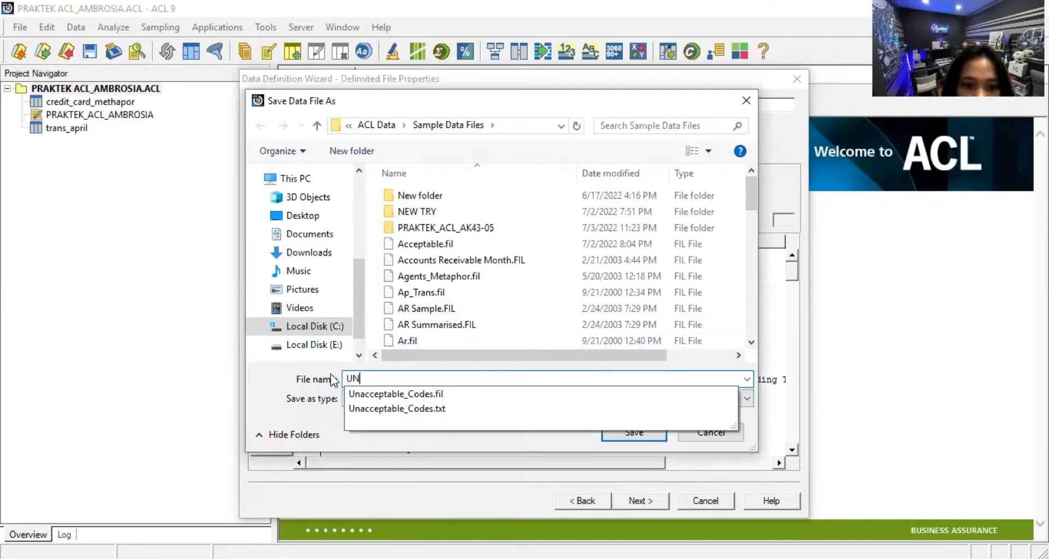
pyautogui.click(418, 395)
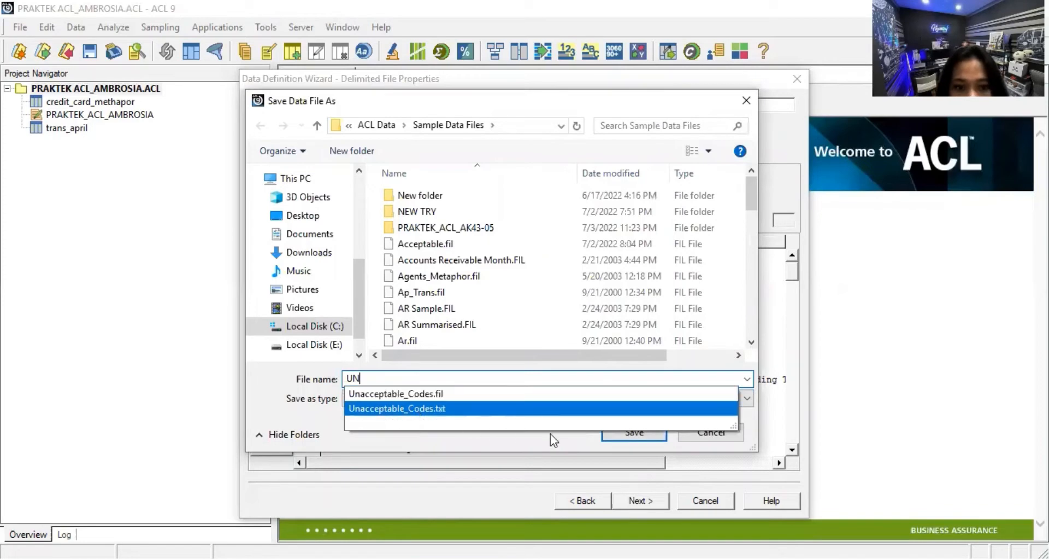
pyautogui.click(636, 429)
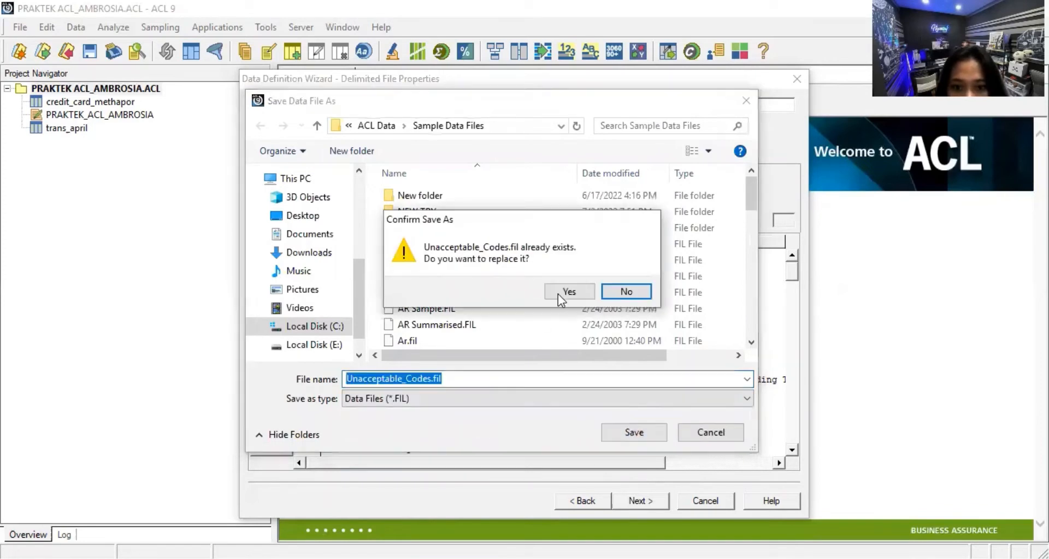
pyautogui.click(558, 292)
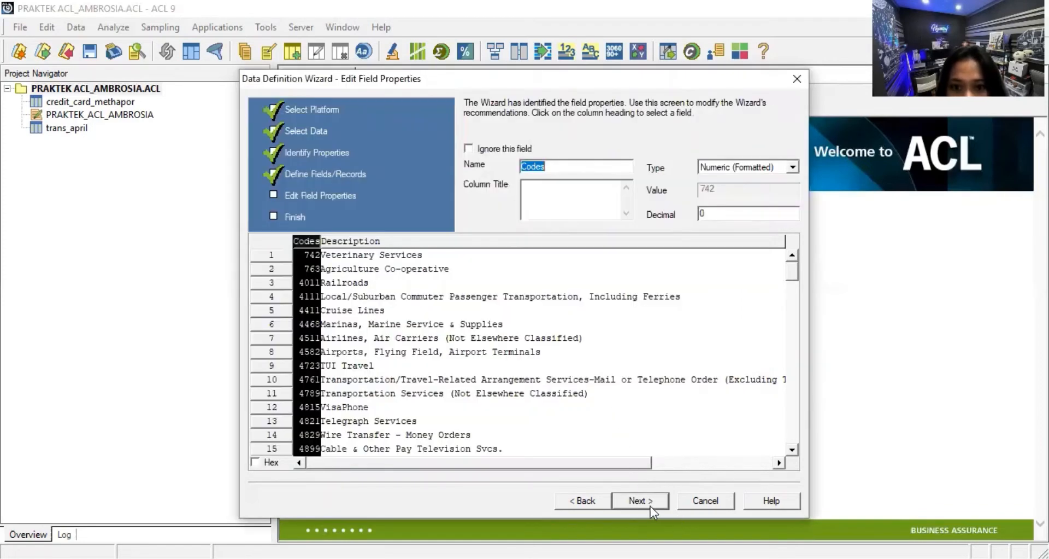
# Set the data type of the Codes field to ASCII Text
pyautogui.click(792, 167)
pyautogui.scroll(5, 743, 209)
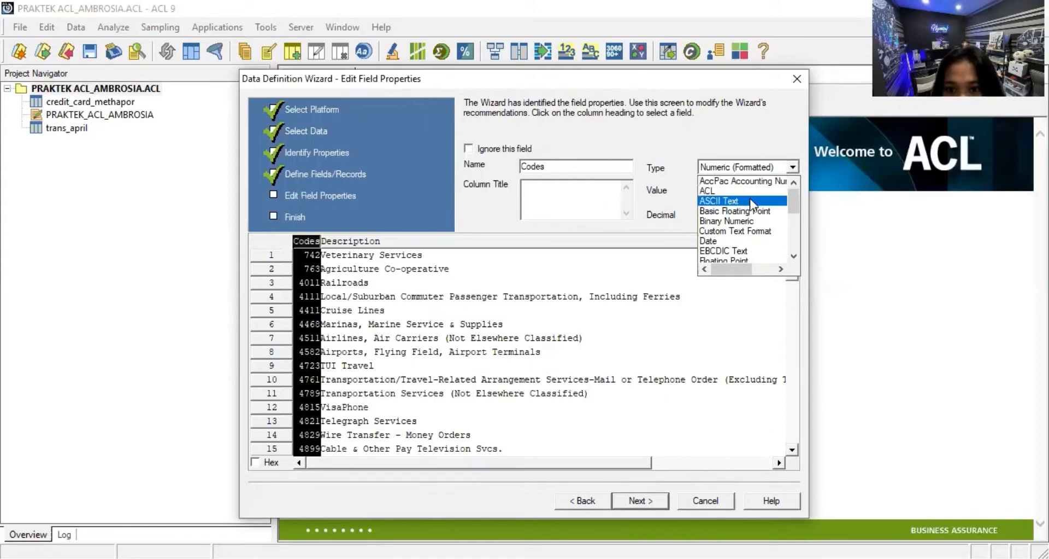
pyautogui.click(750, 200)
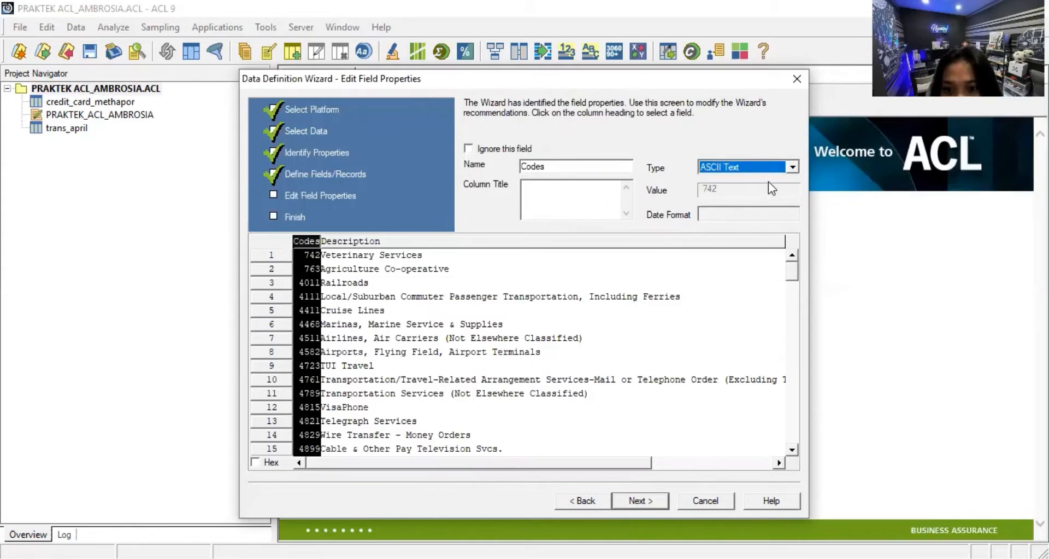
pyautogui.click(793, 167)
pyautogui.scroll(2, 738, 203)
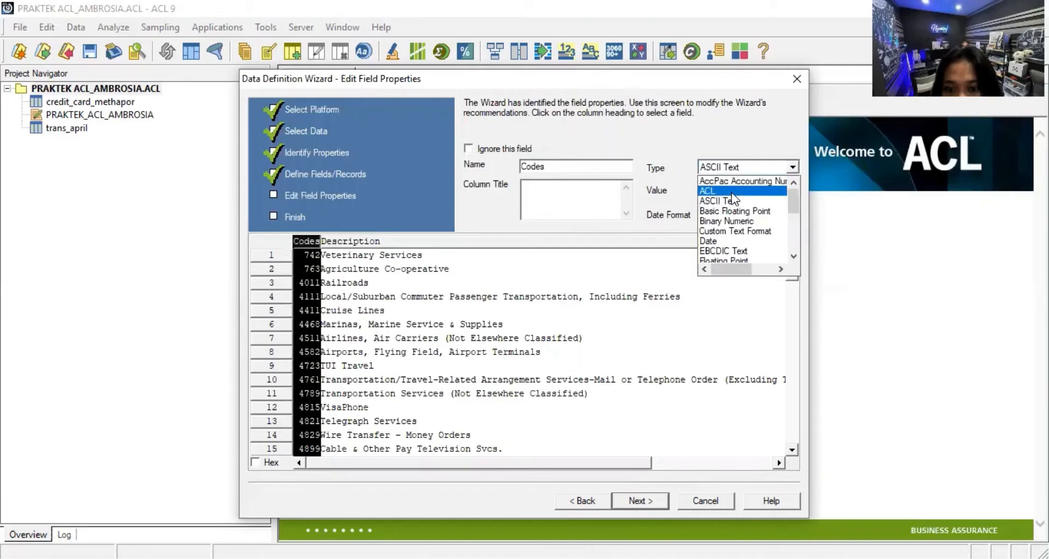
pyautogui.click(742, 202)
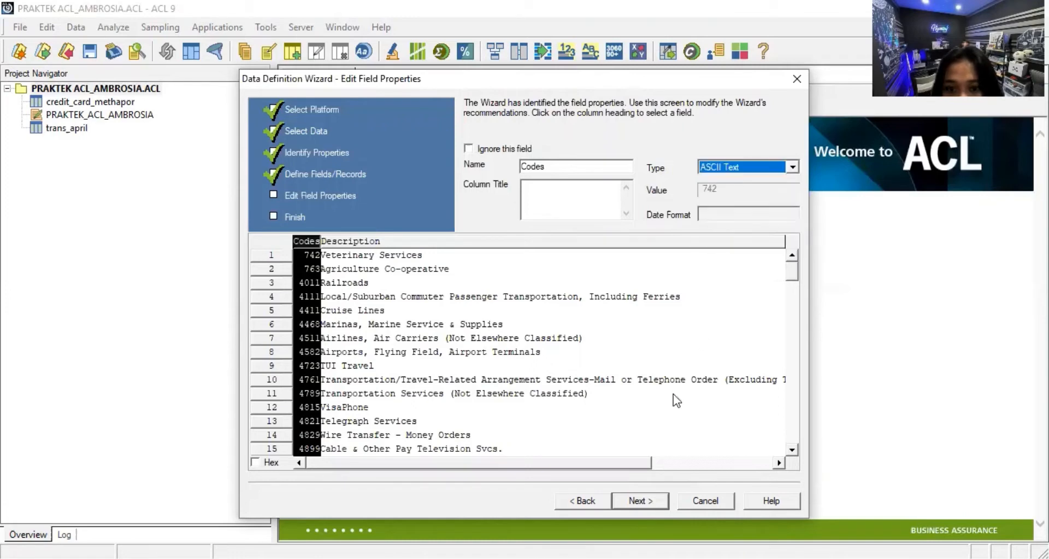
# Accept the field properties, finish the definition and save the table as Unacceptable_Codes
pyautogui.click(639, 500)
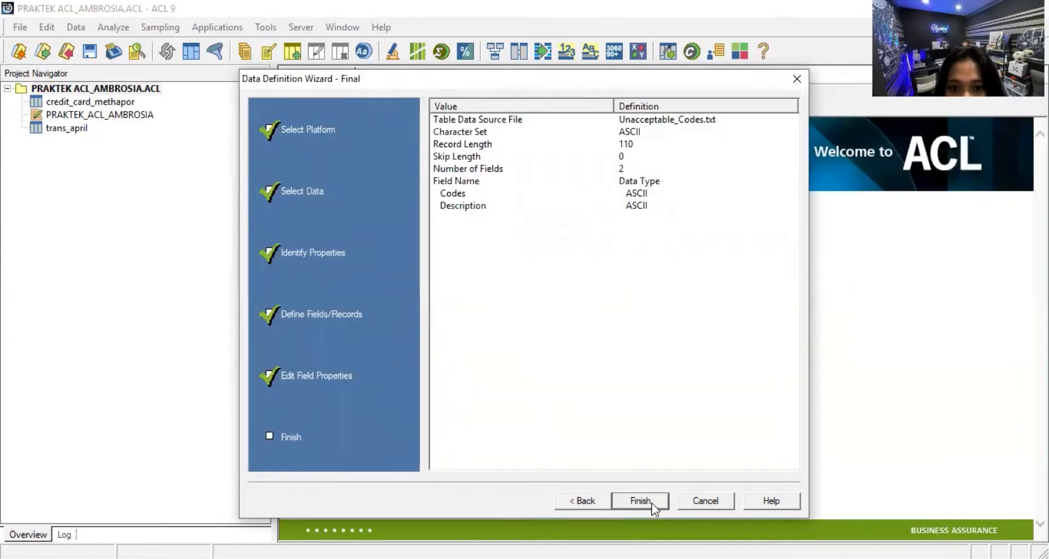
pyautogui.click(650, 504)
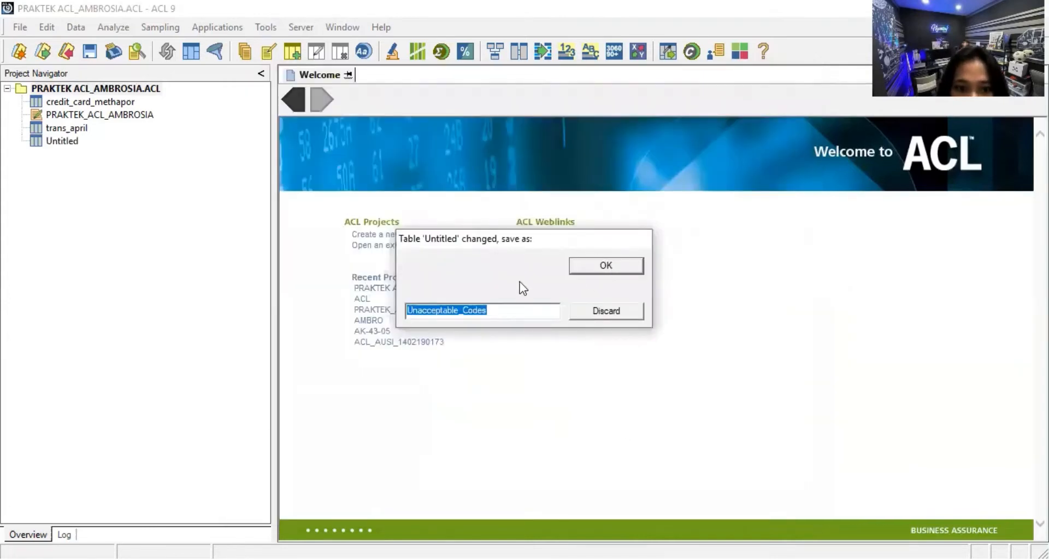
pyautogui.click(600, 267)
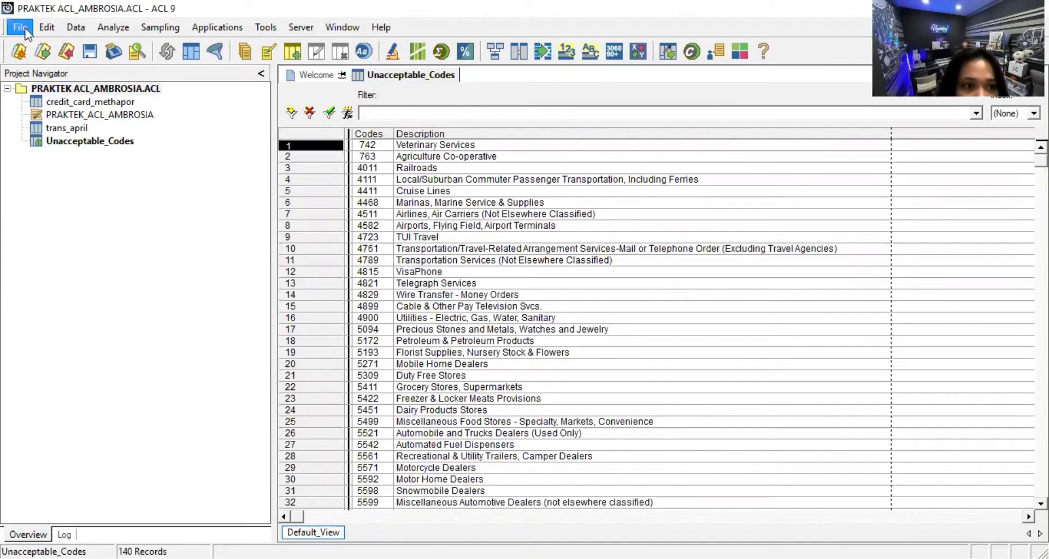
# Start defining a new table from disk, using Company_Departments.txt in the Sample Data Files folder as the source
pyautogui.moveTo(25, 45)
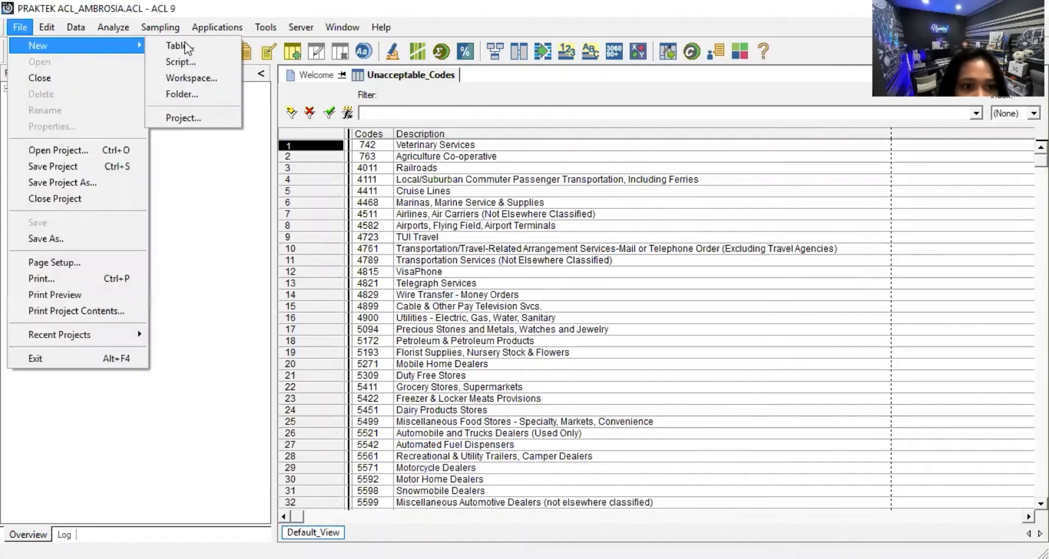
pyautogui.click(183, 44)
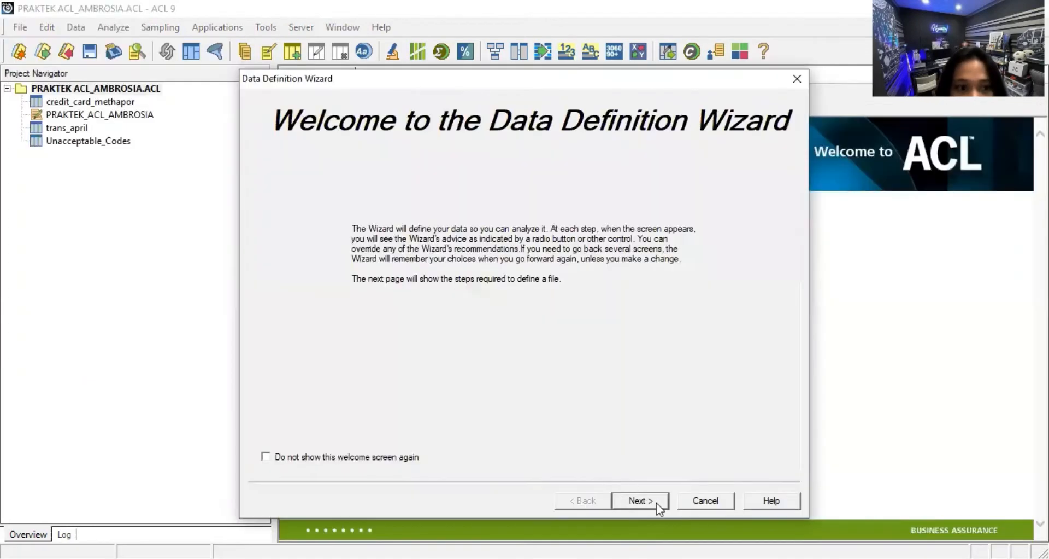
pyautogui.click(657, 503)
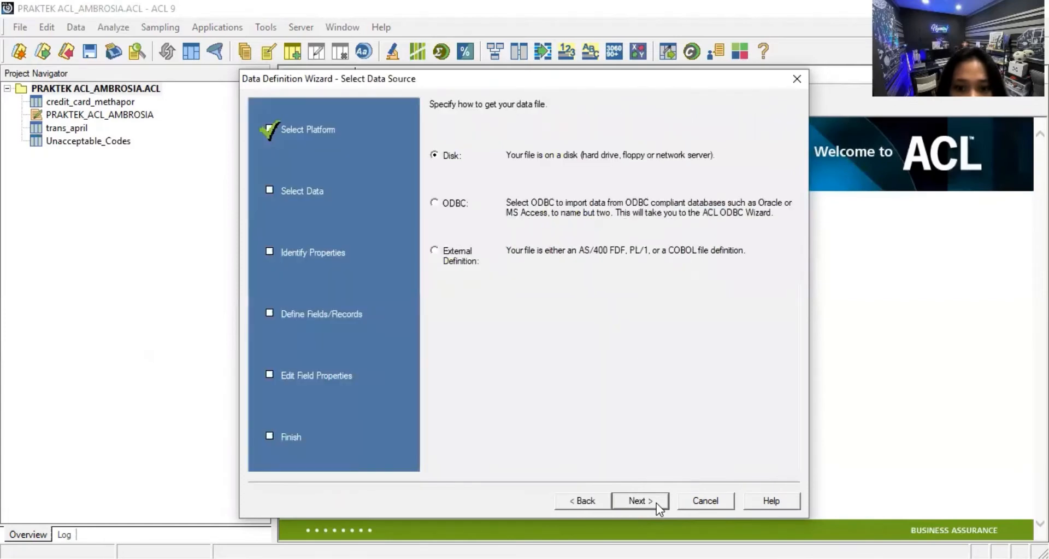
pyautogui.click(657, 503)
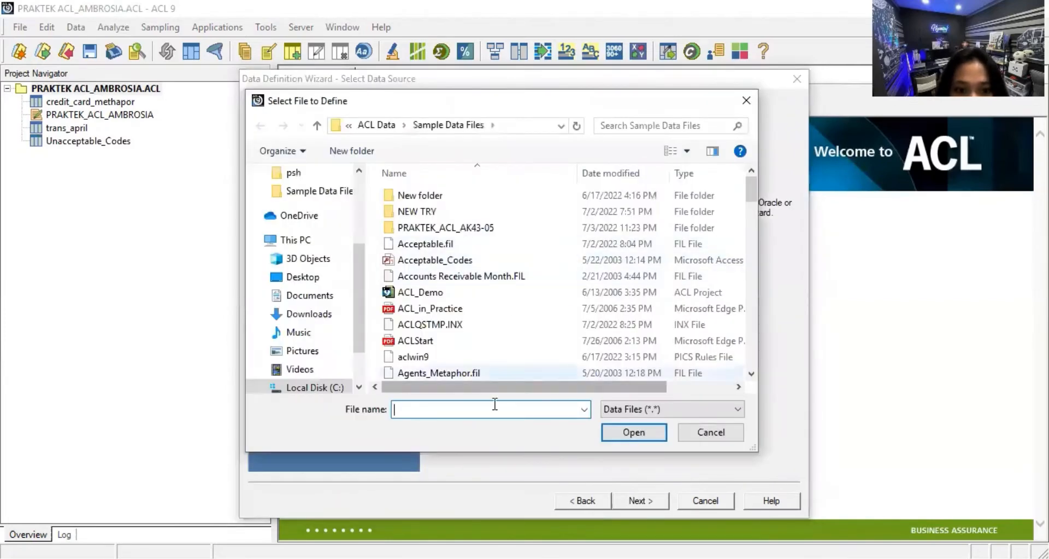
pyautogui.write('C')
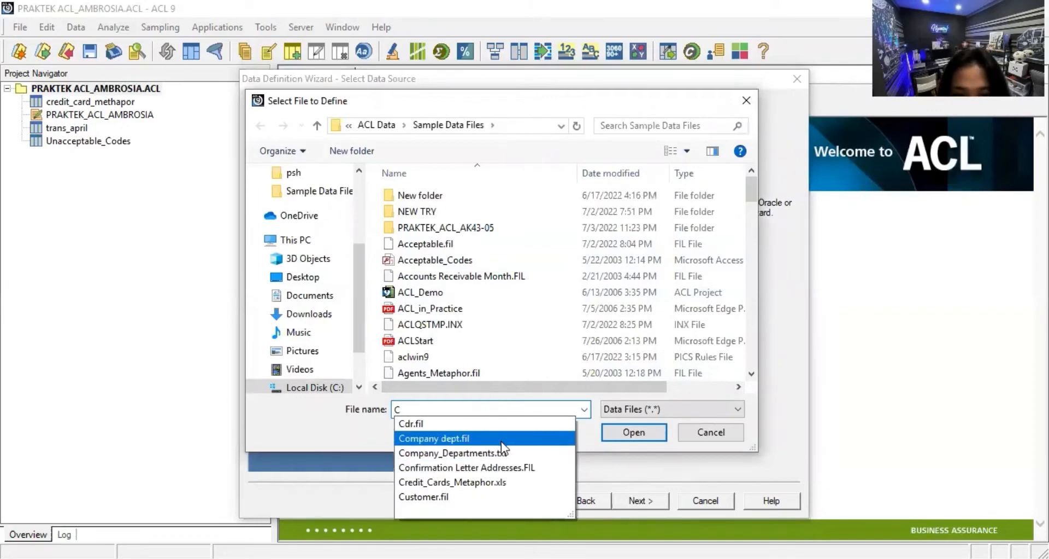
pyautogui.click(560, 452)
pyautogui.click(632, 432)
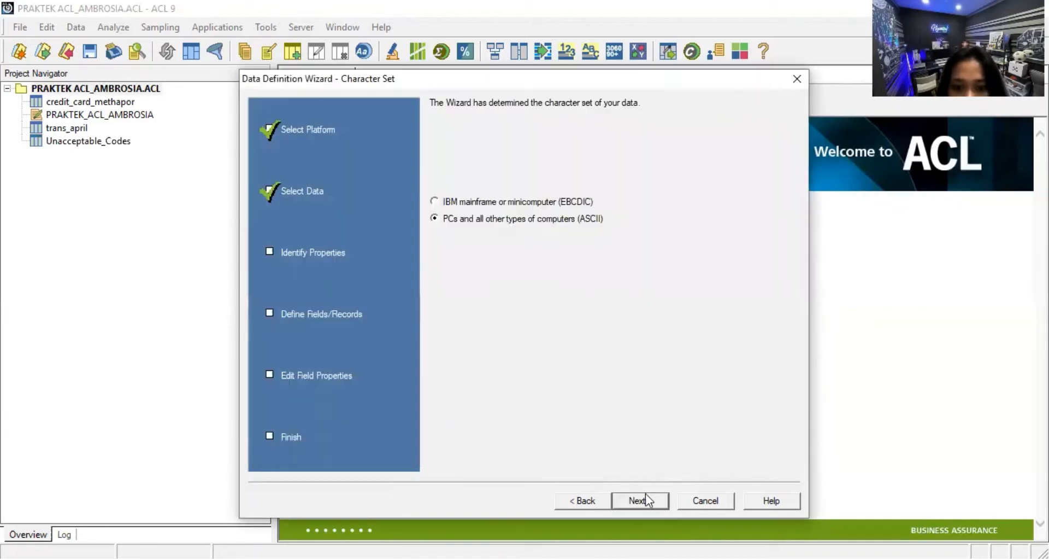
# Accept the ASCII character set and set the file format to delimited text
pyautogui.click(641, 501)
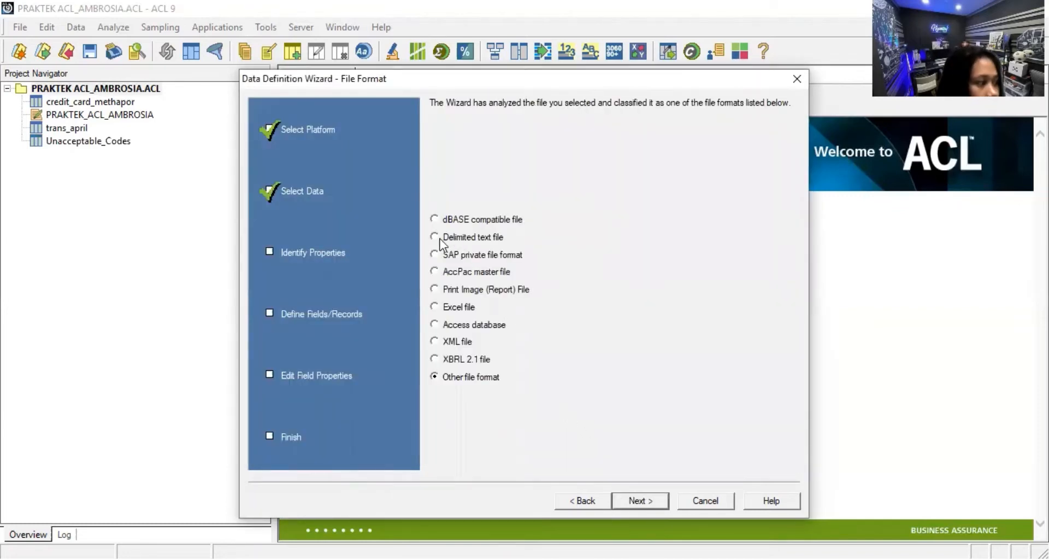
pyautogui.click(648, 56)
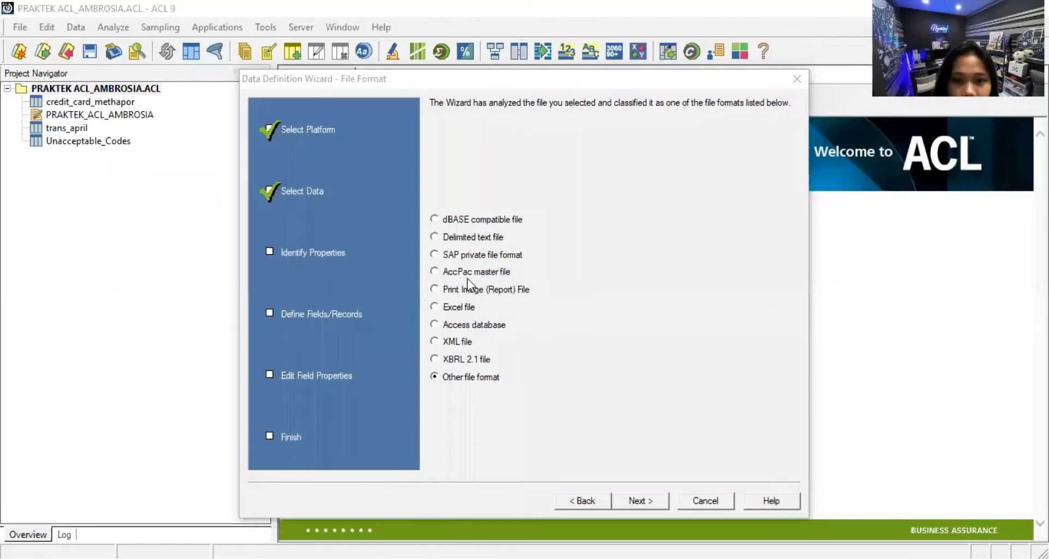
pyautogui.click(433, 235)
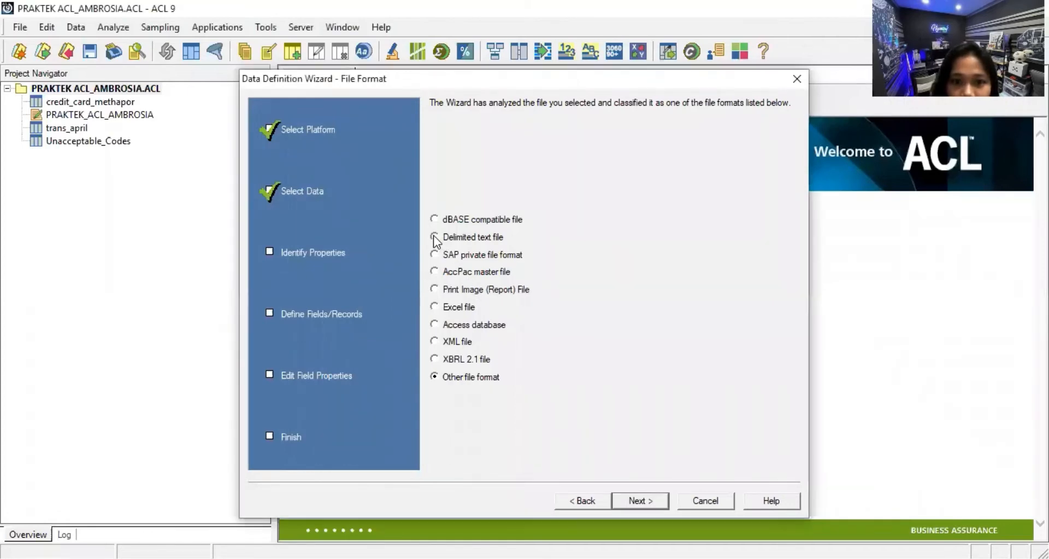
pyautogui.click(639, 500)
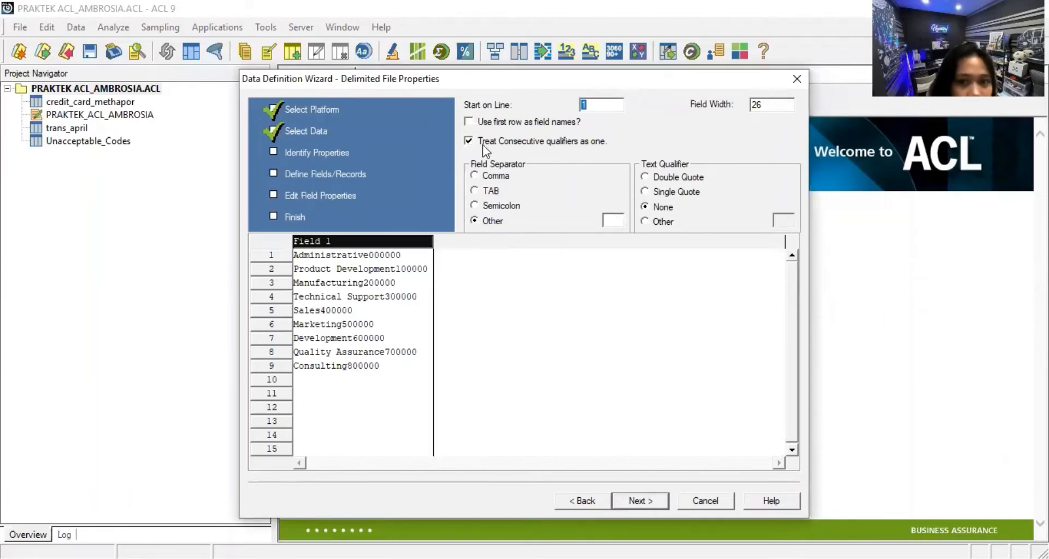
# Use the first row as field names and TAB as the field separator, and accept the delimited file properties
pyautogui.click(468, 122)
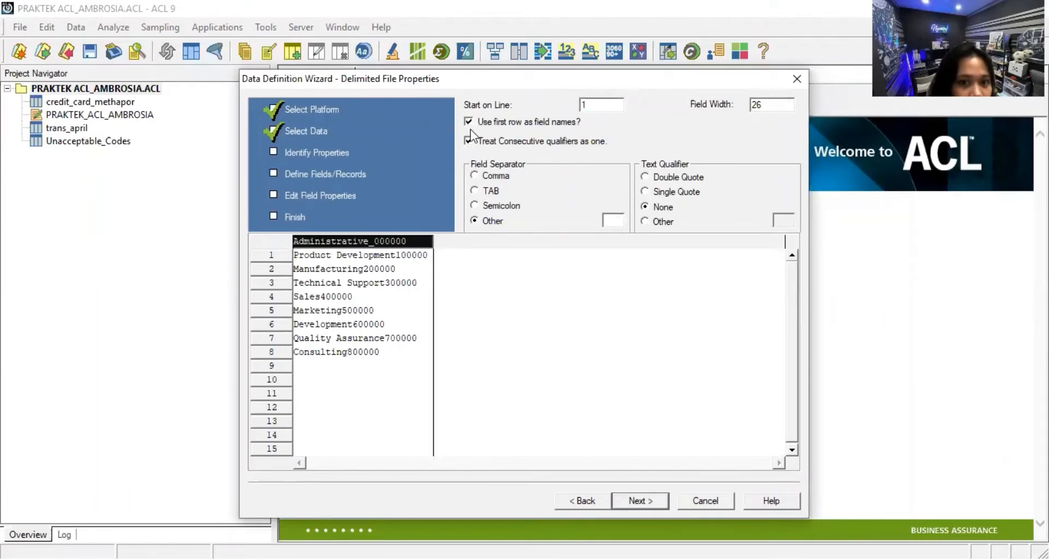
pyautogui.click(469, 141)
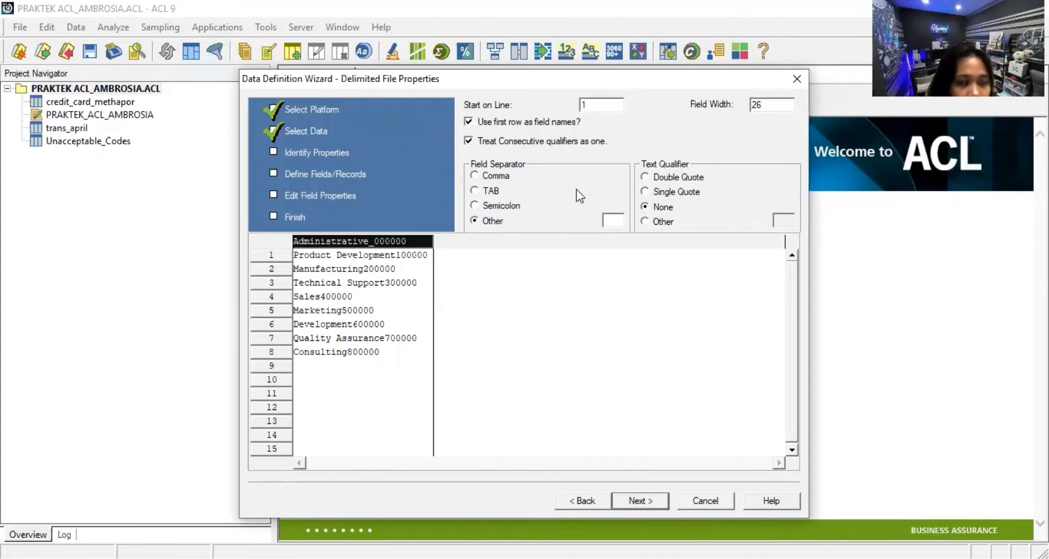
pyautogui.click(476, 189)
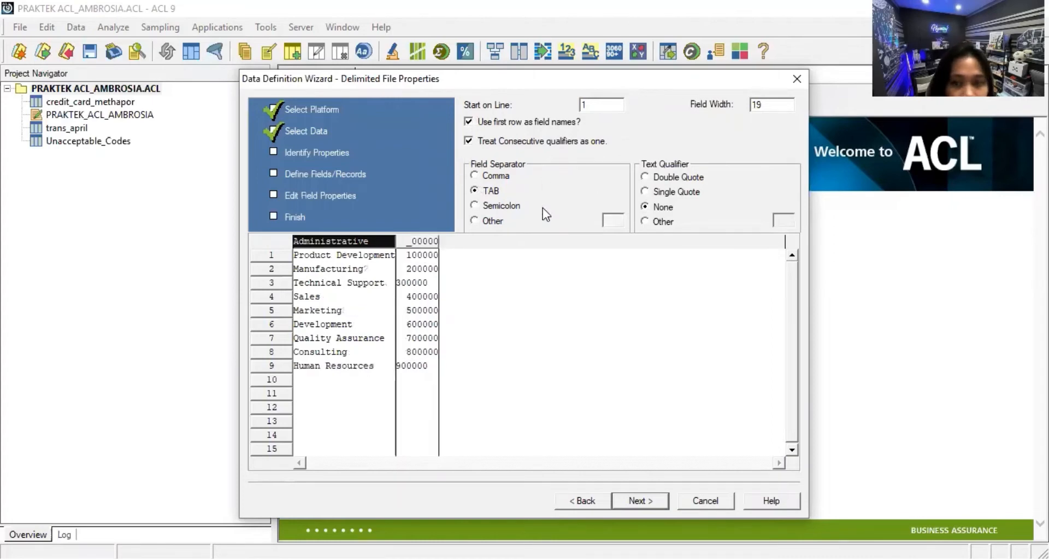
pyautogui.click(656, 499)
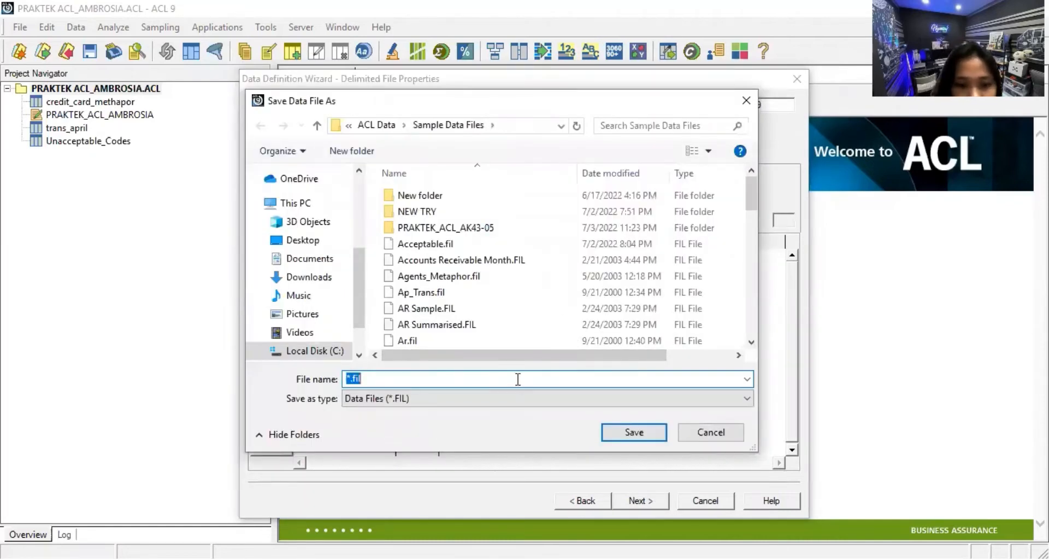
# Save the data file over the existing Company dept.fil in the Sample Data Files folder
pyautogui.write('C')
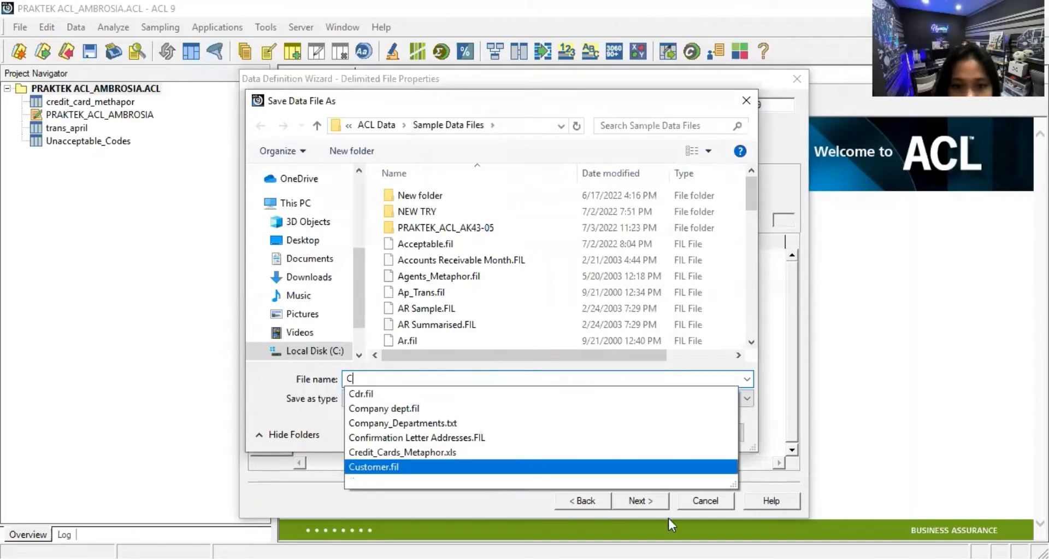
pyautogui.click(656, 409)
pyautogui.click(648, 432)
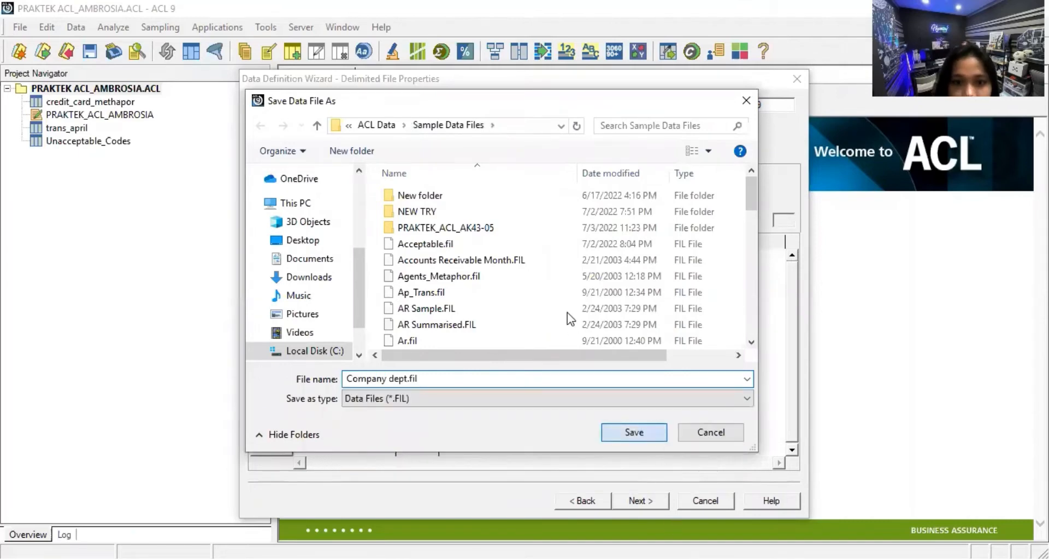
pyautogui.click(570, 292)
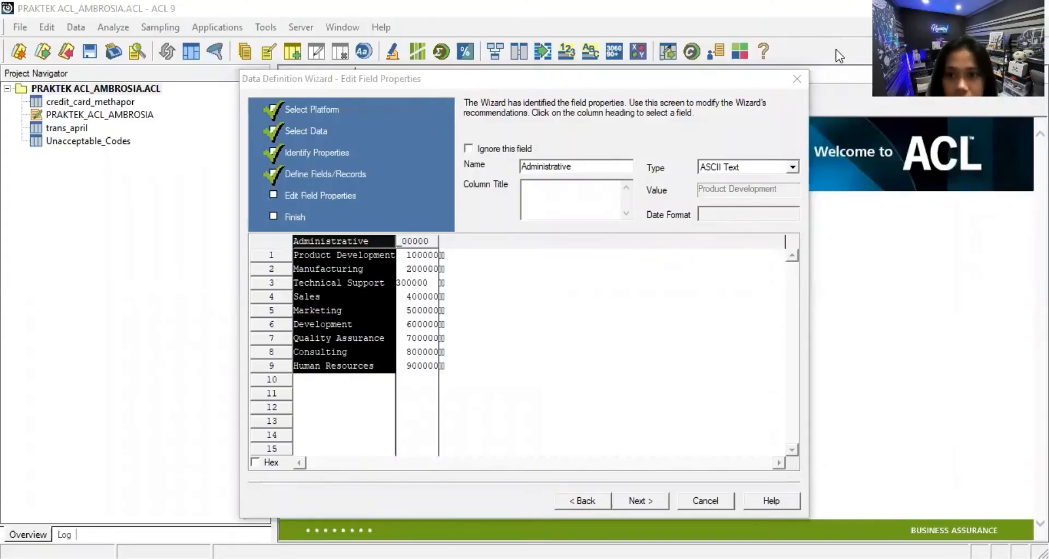
# Rename the Administrative field as Dept_Name
pyautogui.click(607, 169)
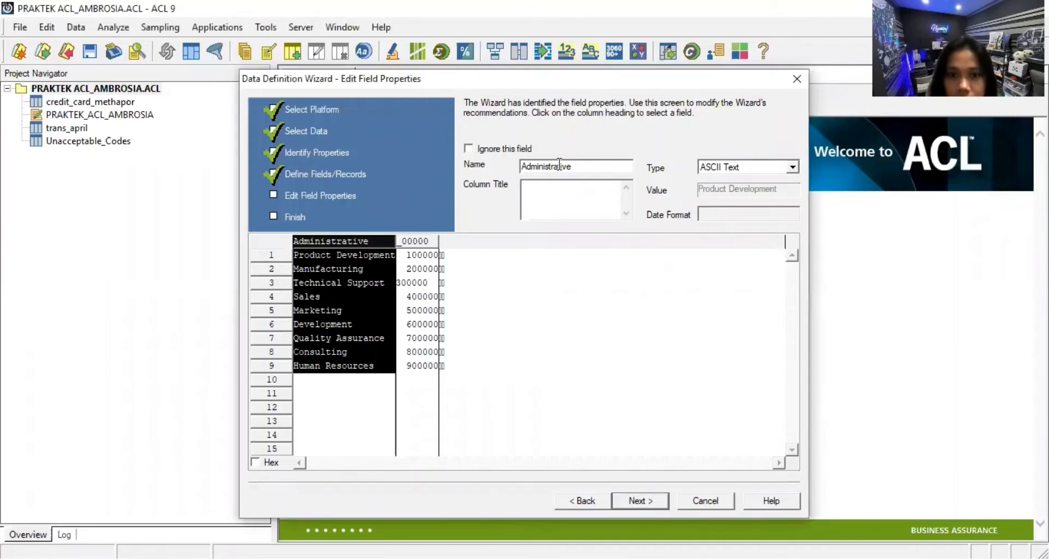
pyautogui.doubleClick(559, 165)
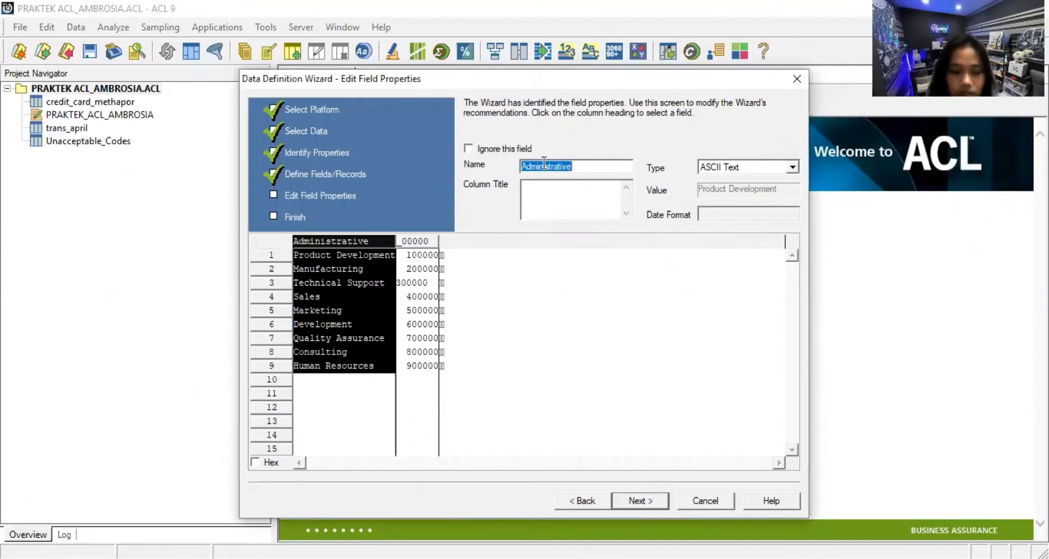
pyautogui.write('D')
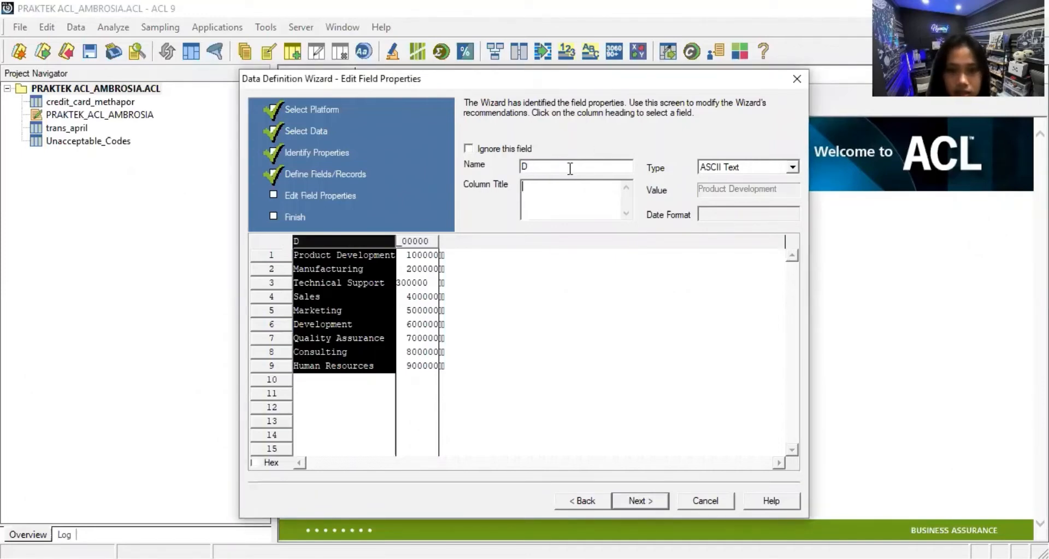
pyautogui.write('EPT')
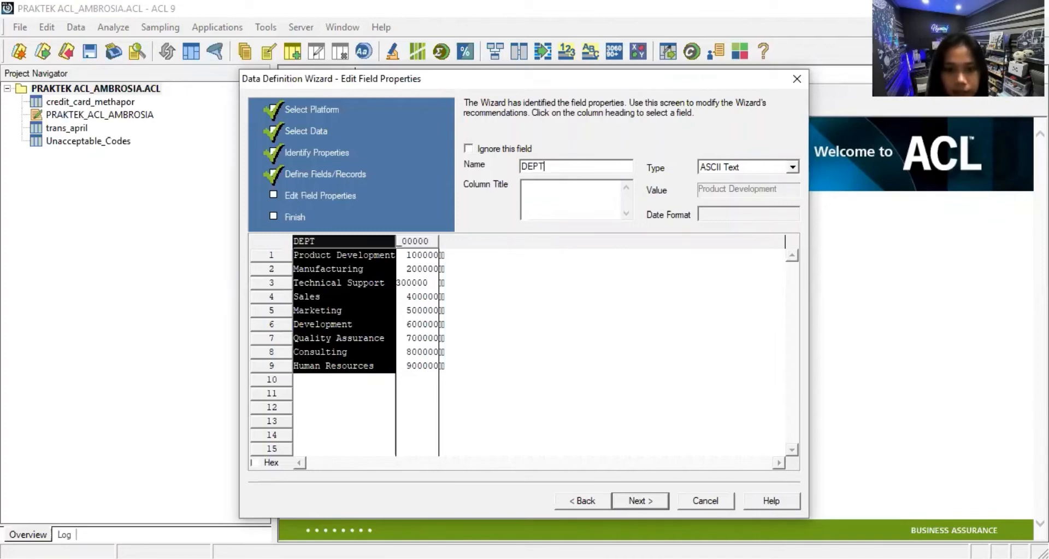
pyautogui.press('BackSpace')
pyautogui.press('BackSpace')
pyautogui.press('BackSpace')
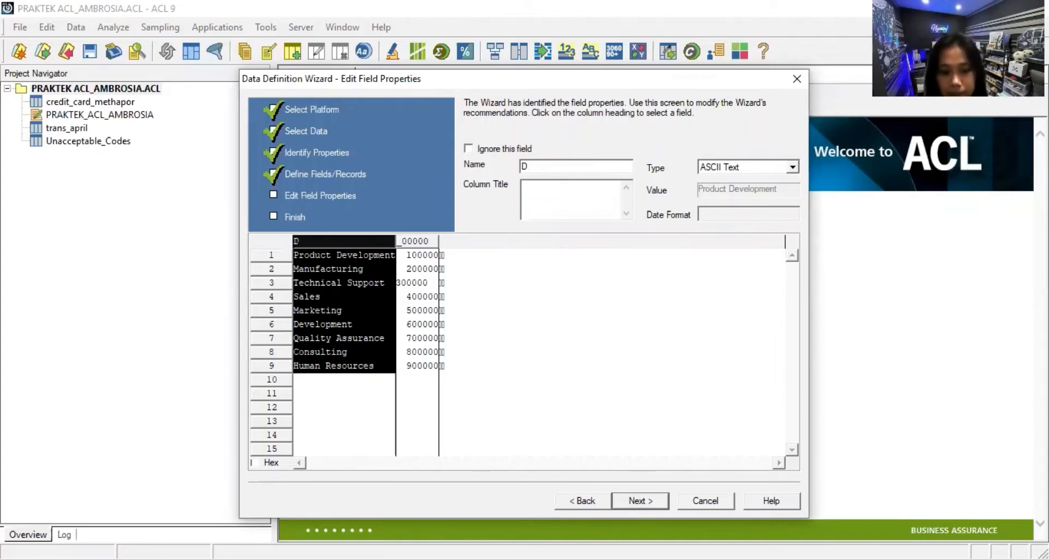
pyautogui.write('ept')
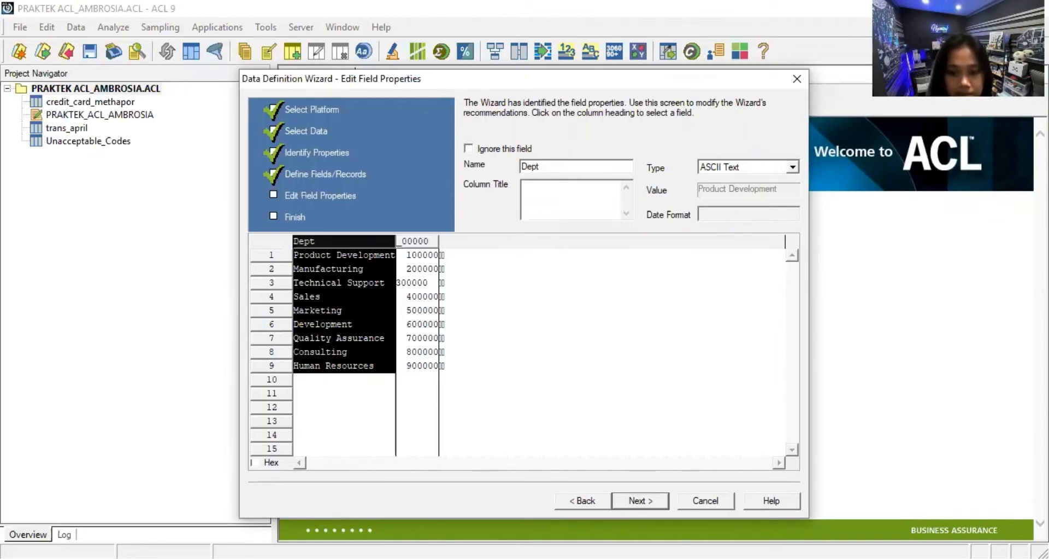
pyautogui.write('_na')
pyautogui.press('BackSpace')
pyautogui.press('BackSpace')
pyautogui.write('N')
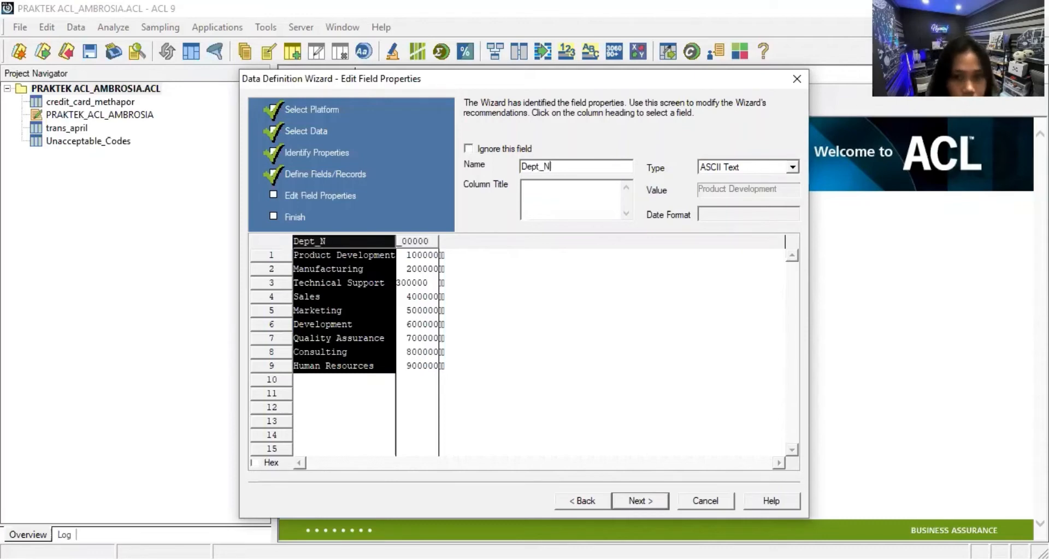
pyautogui.write('ame')
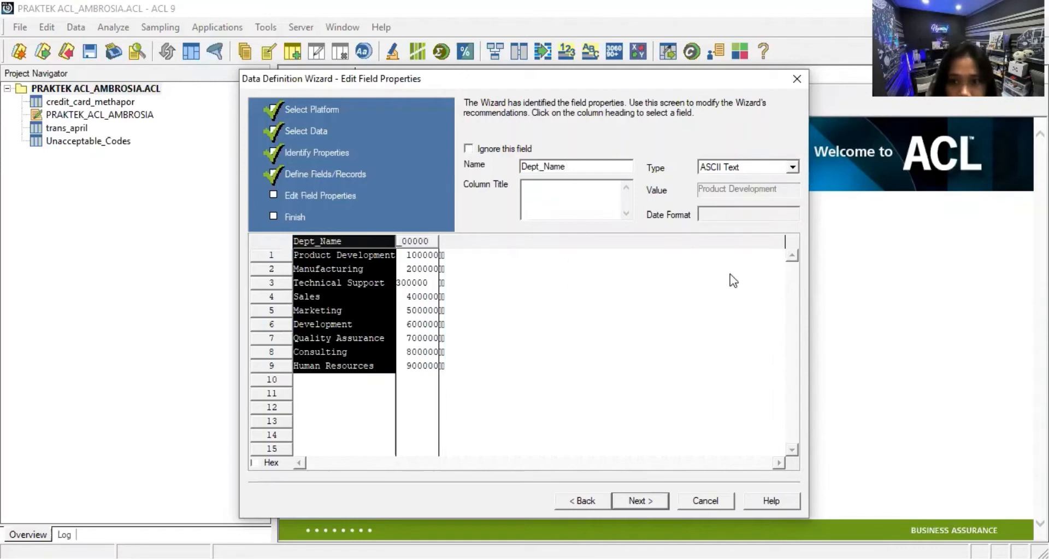
# Accept the field properties, finish the definition and save the table as Company_dept
pyautogui.click(653, 495)
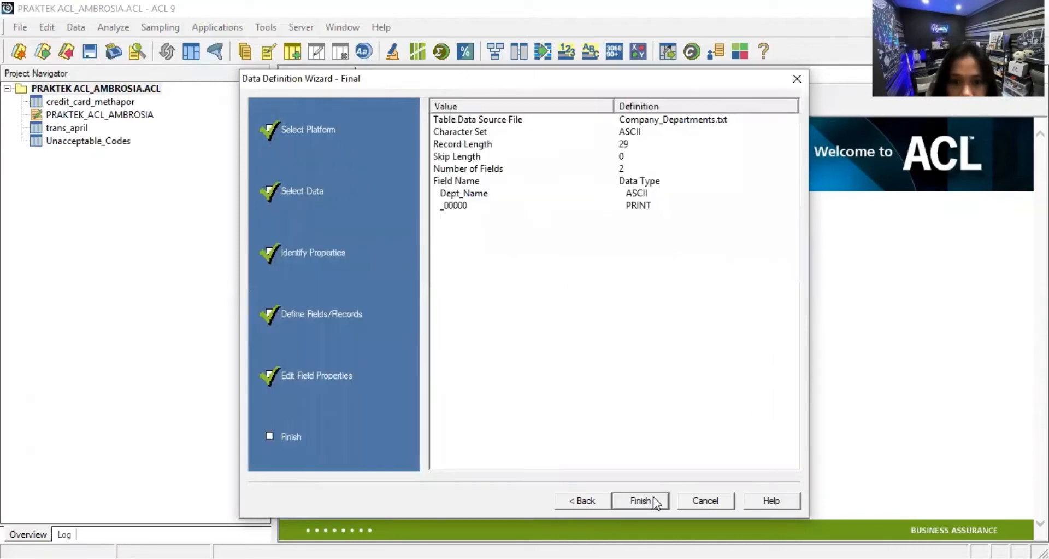
pyautogui.click(653, 496)
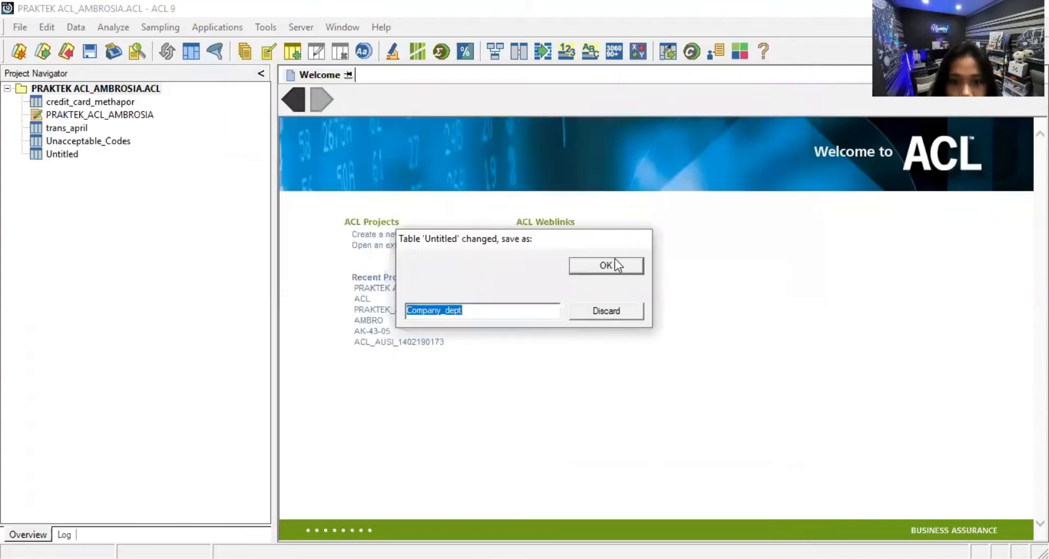
pyautogui.click(613, 263)
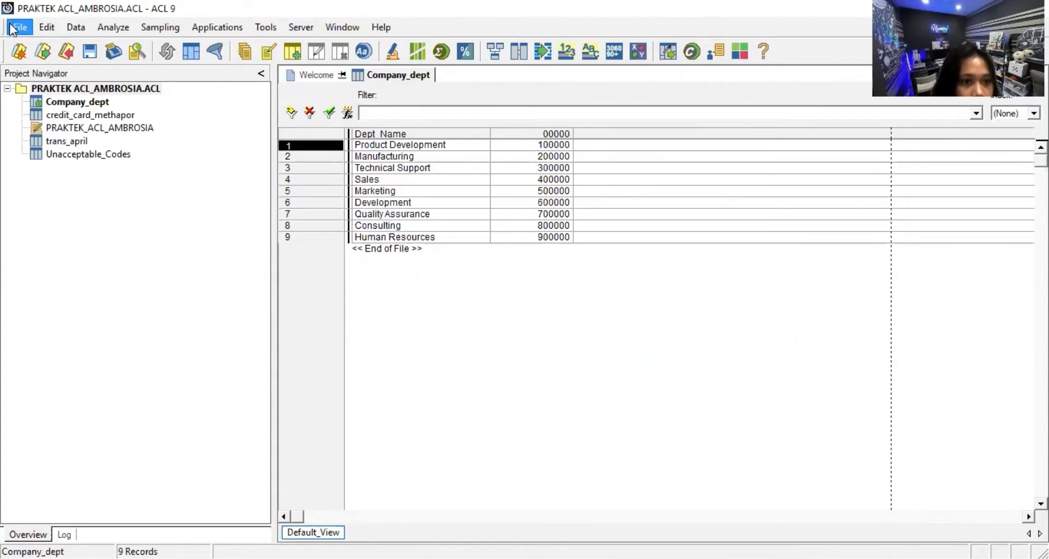
# Start defining another new table from disk, using Employees.csv in the Sample Data Files folder as the source
pyautogui.moveTo(40, 46)
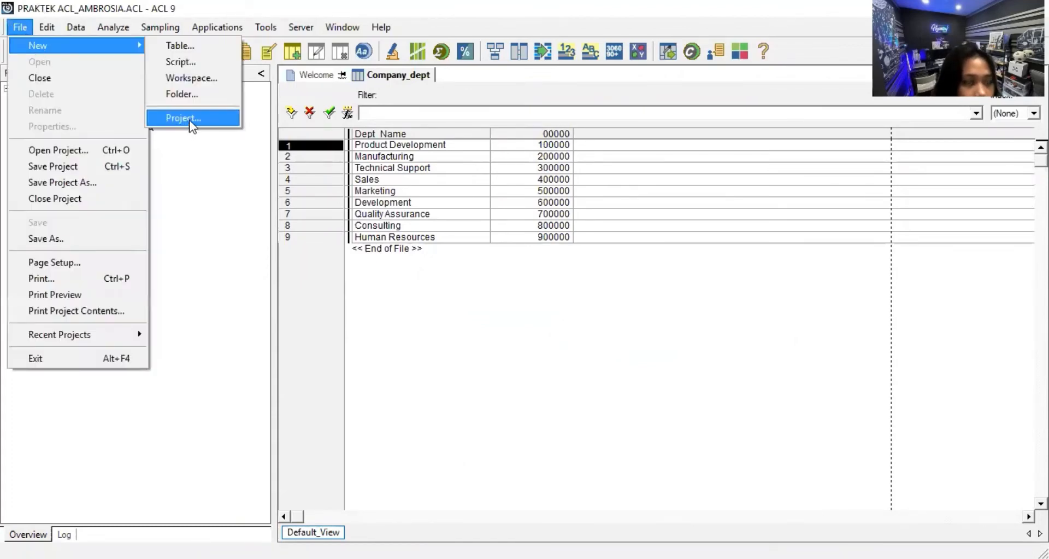
pyautogui.click(205, 49)
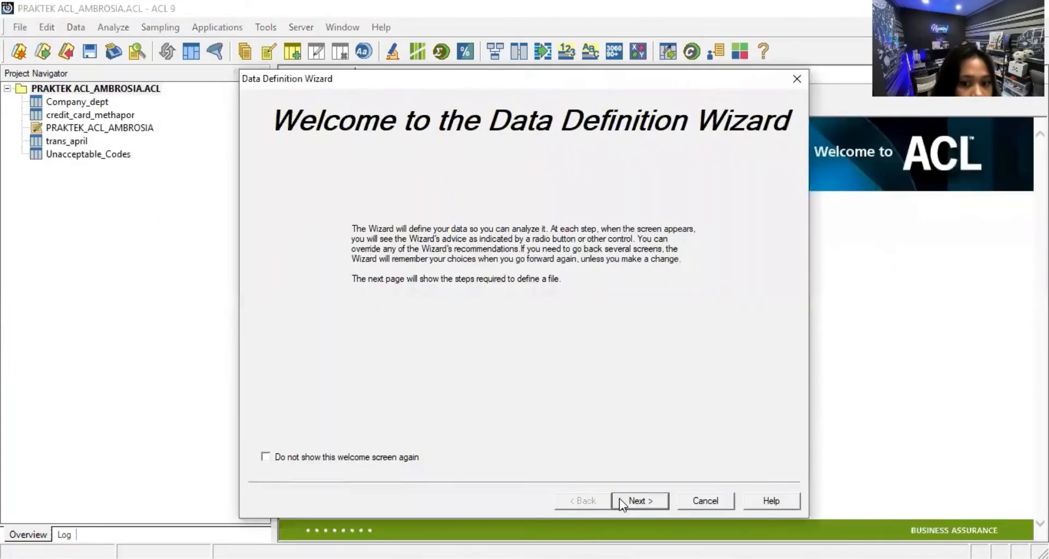
pyautogui.click(639, 500)
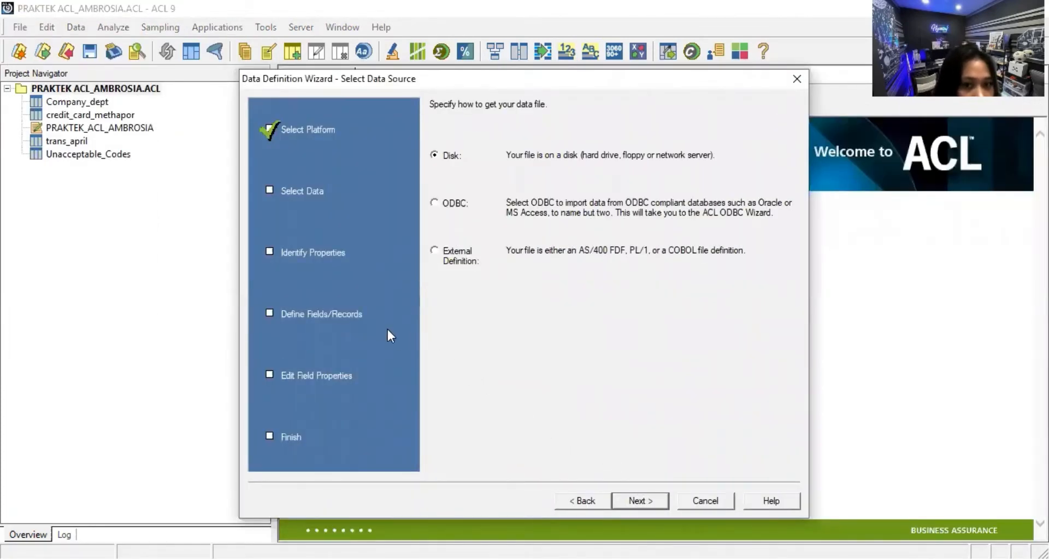
pyautogui.click(638, 500)
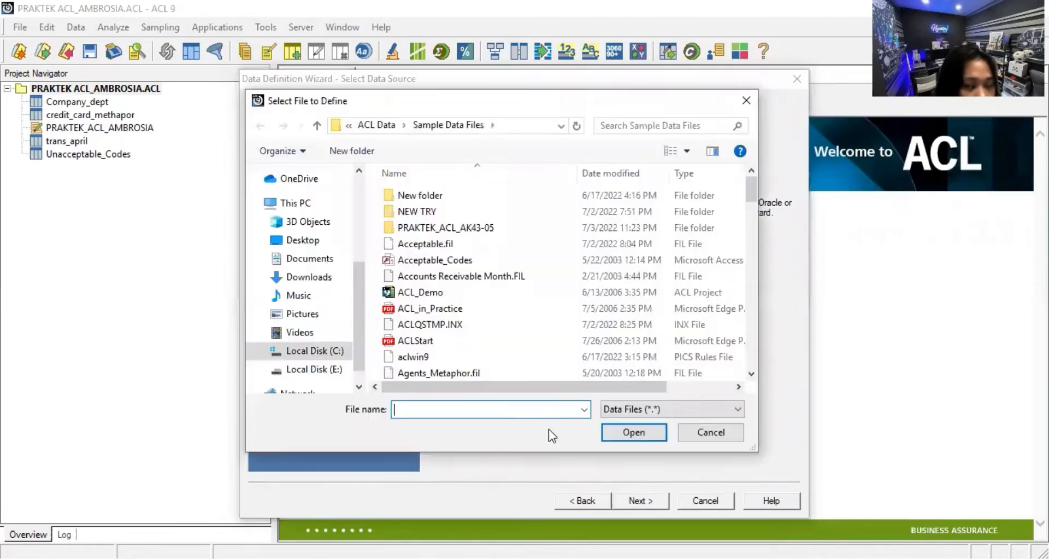
pyautogui.write('e')
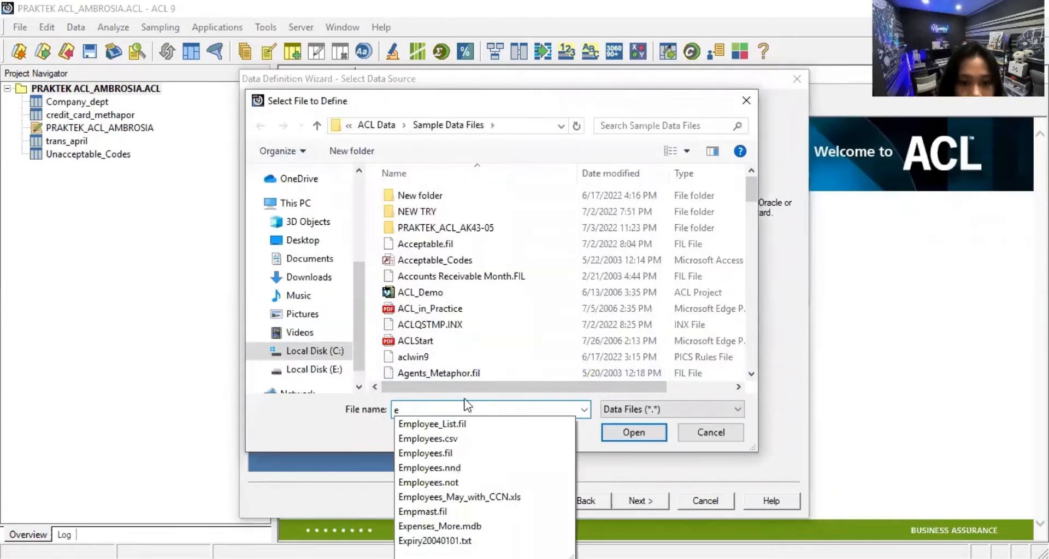
pyautogui.click(464, 442)
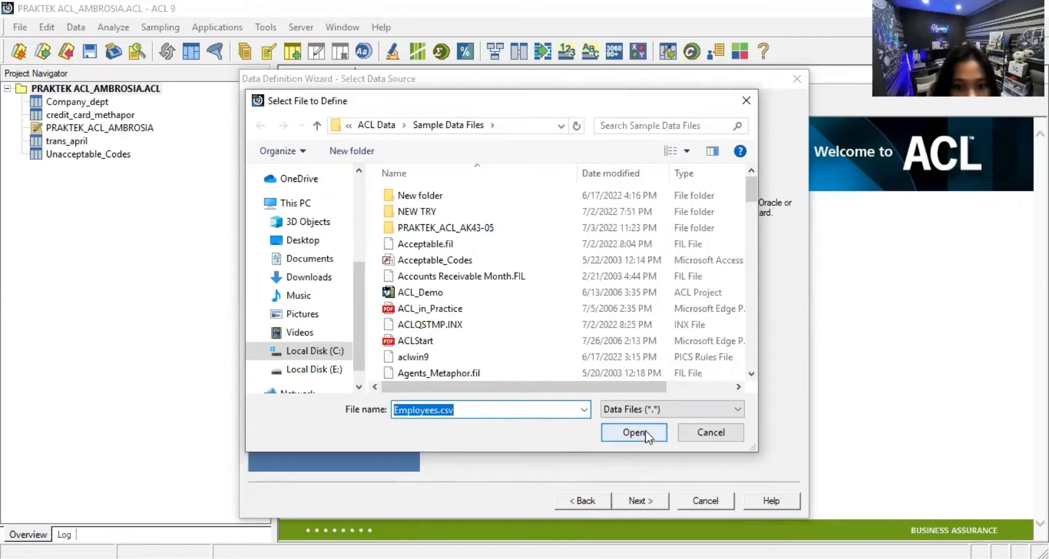
pyautogui.click(645, 430)
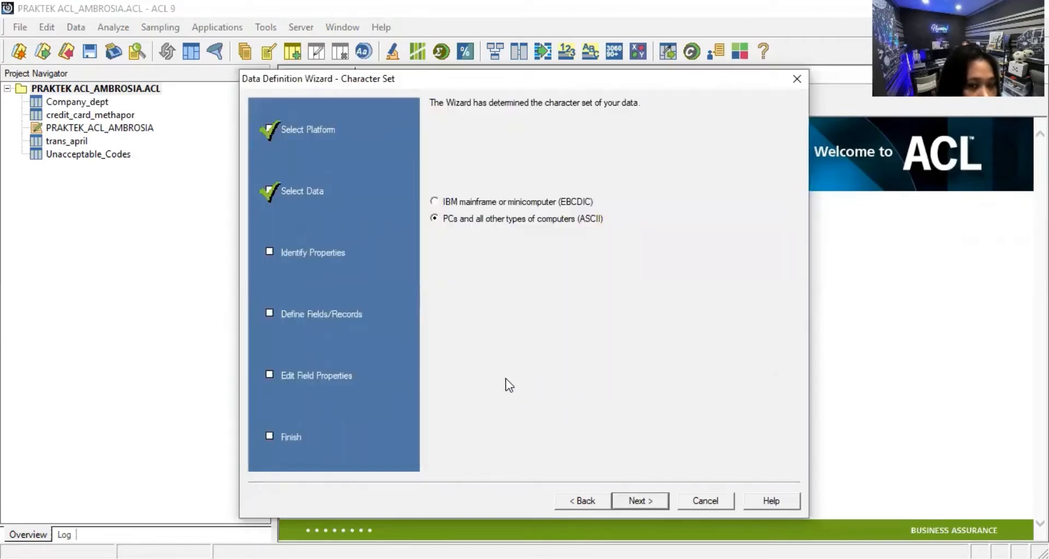
# Accept the ASCII character set and delimited text format, using comma separators, first-row field names and consecutive qualifiers treated as one
pyautogui.click(650, 502)
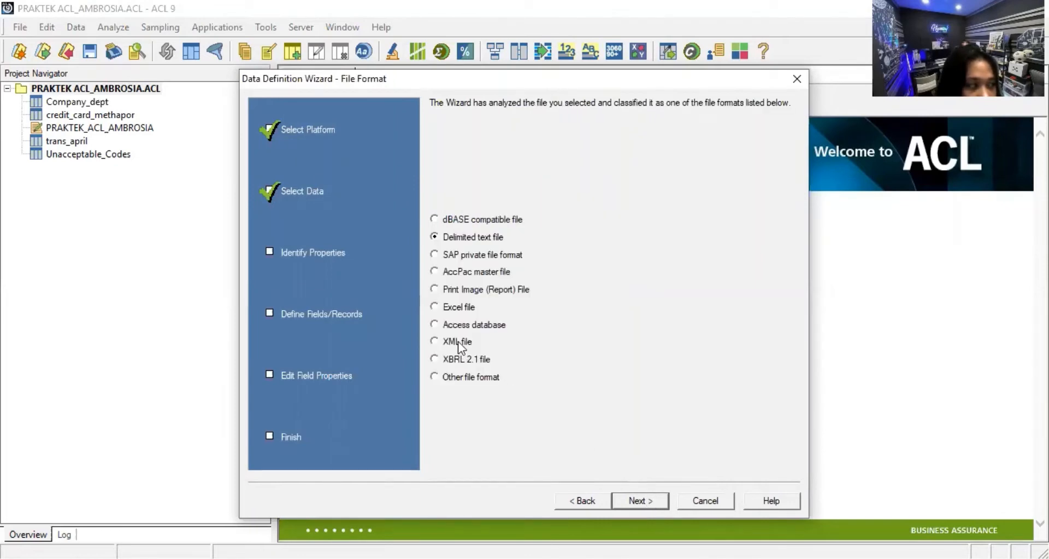
pyautogui.click(655, 500)
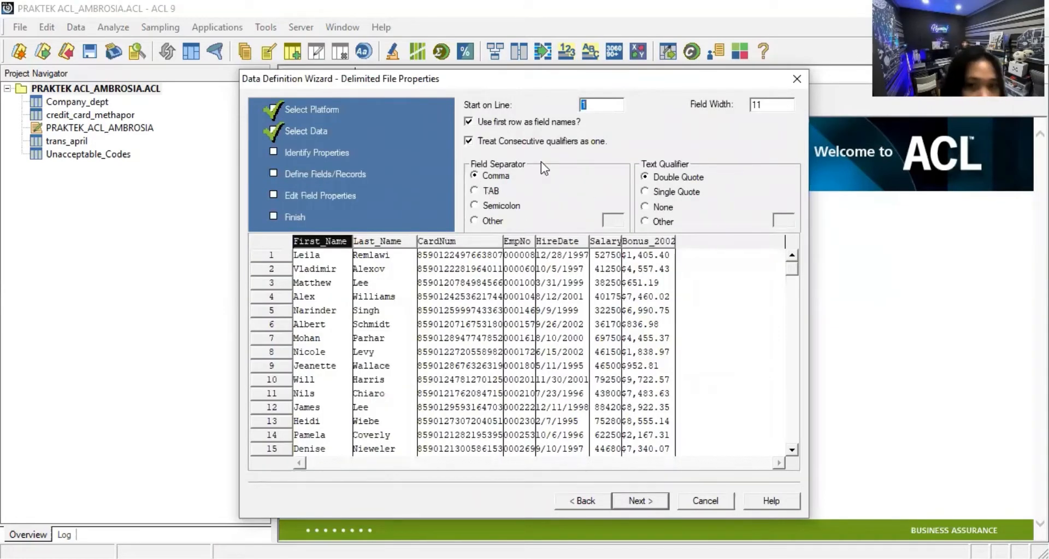
pyautogui.click(469, 140)
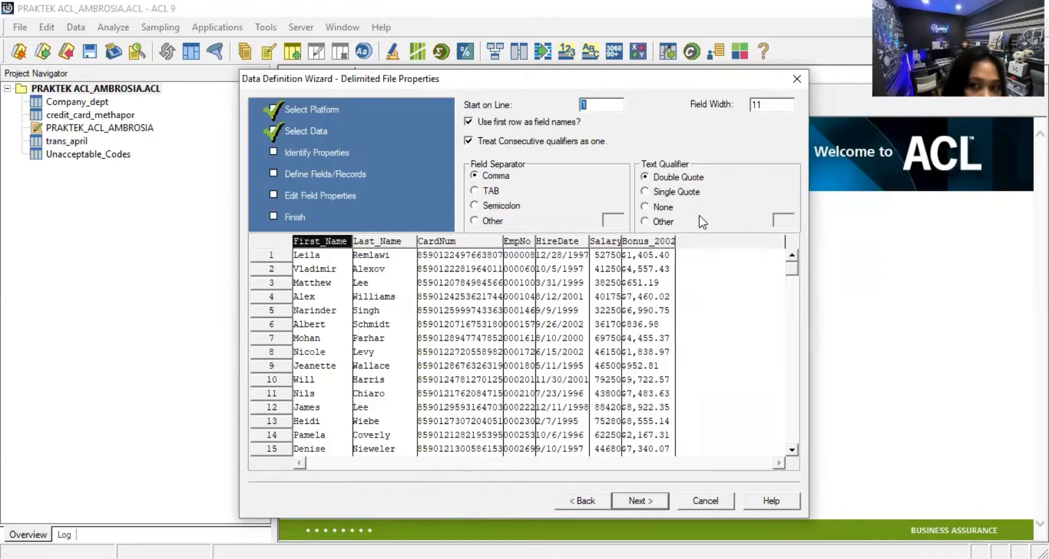
pyautogui.click(641, 499)
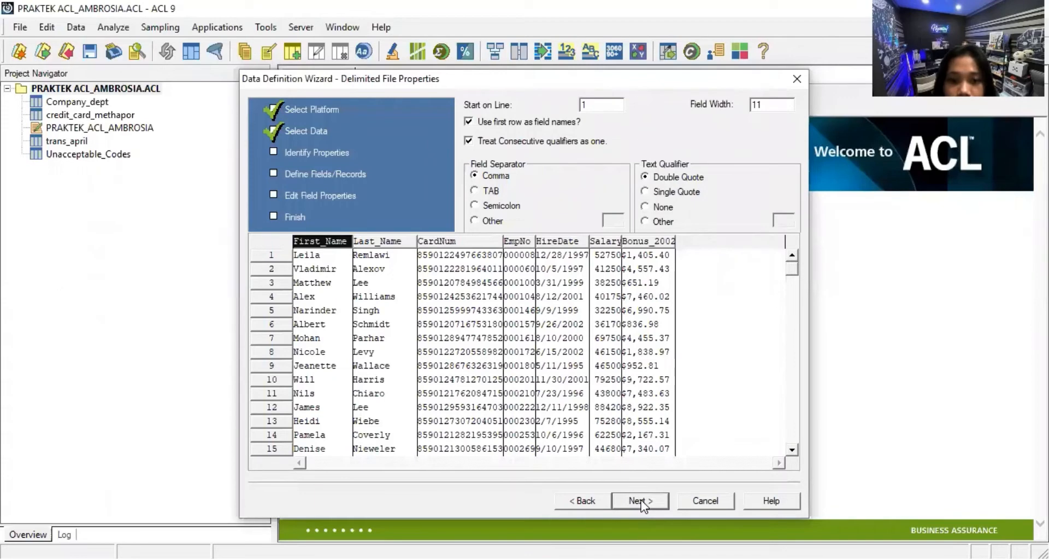
# Save the data file over the existing Employees.fil in the Sample Data Files folder
pyautogui.write('em')
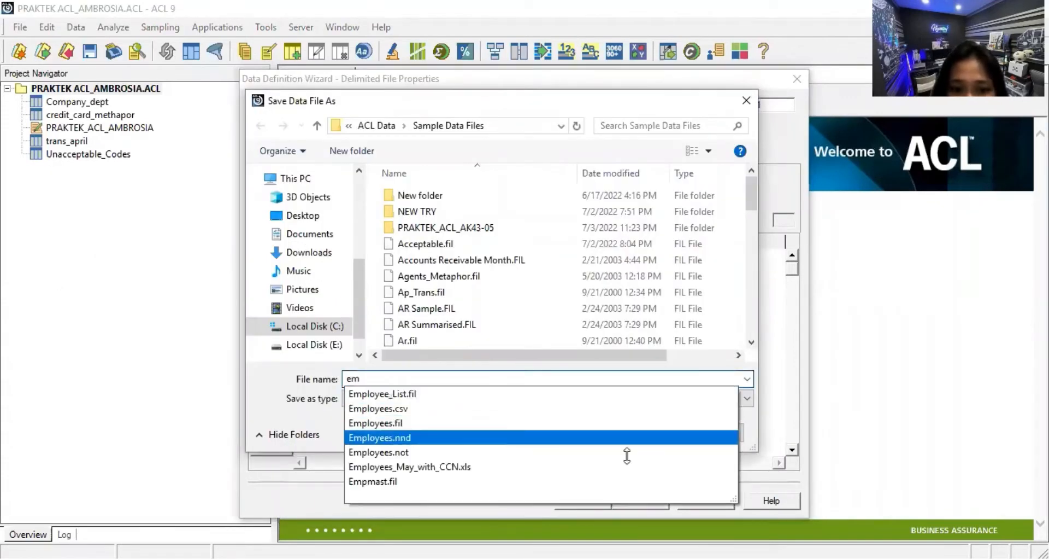
pyautogui.click(628, 423)
pyautogui.click(640, 437)
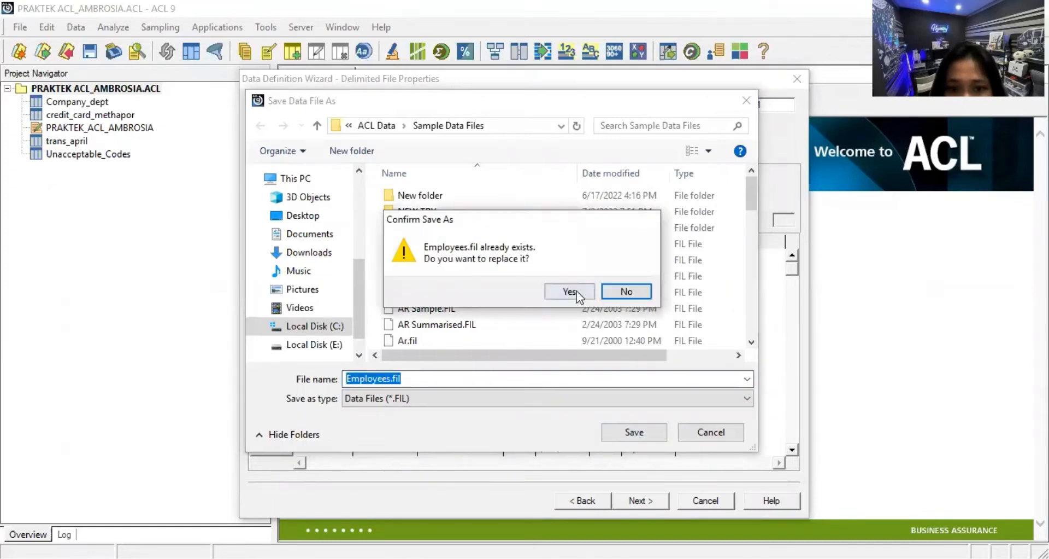
pyautogui.click(576, 293)
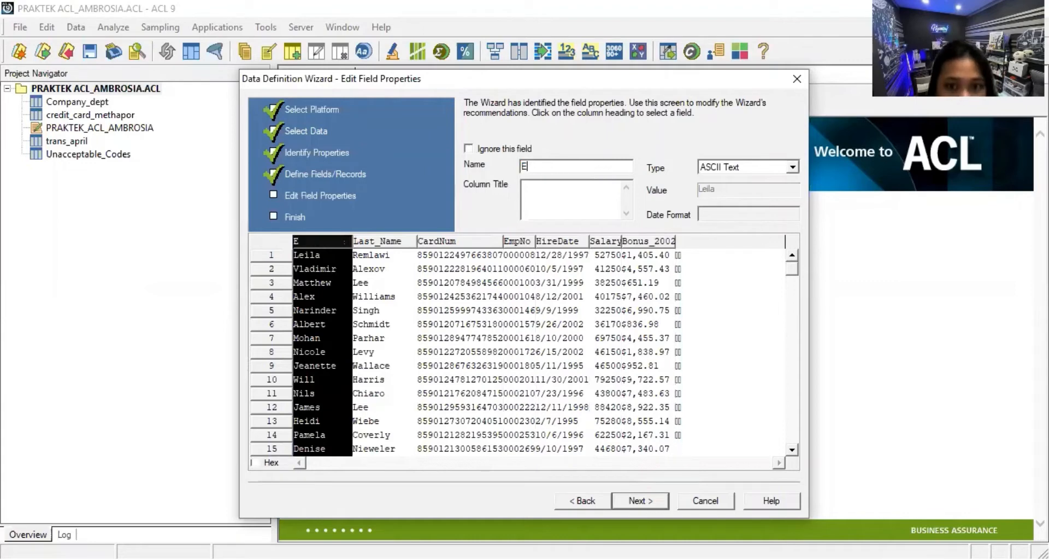
# Rename the First_Name field as Employees and save the finished definition as the table Employees
pyautogui.write('Employee')
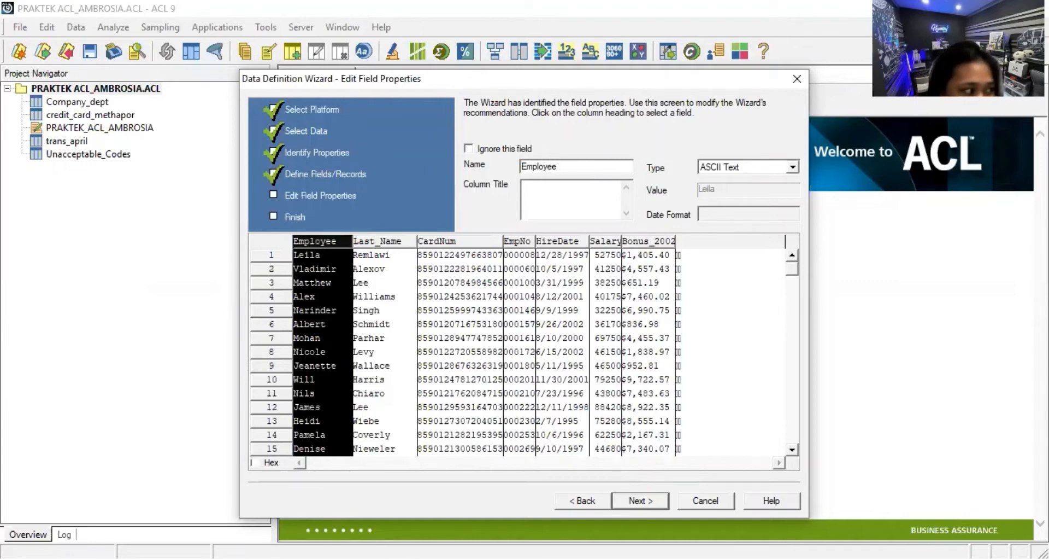
pyautogui.write('s')
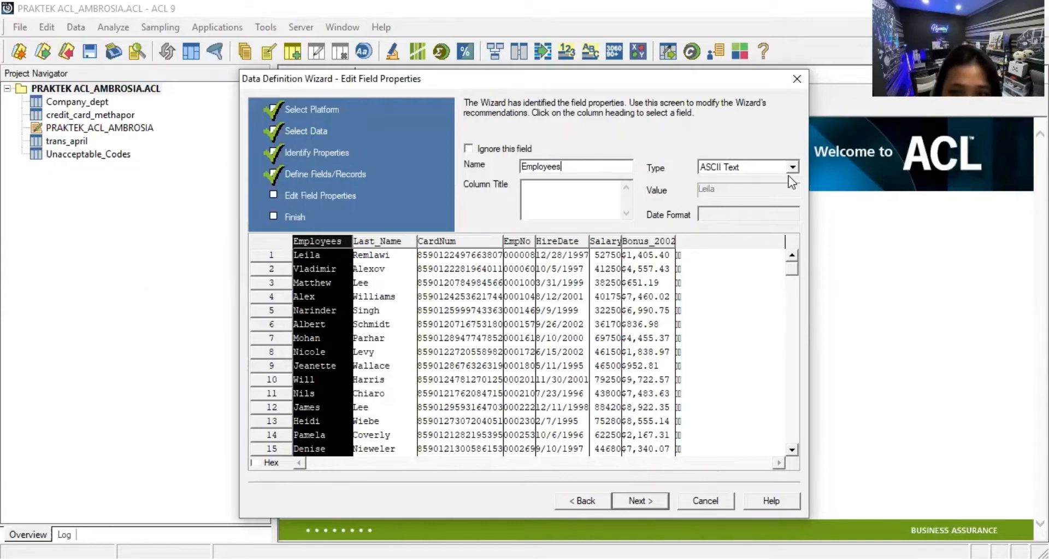
pyautogui.click(639, 501)
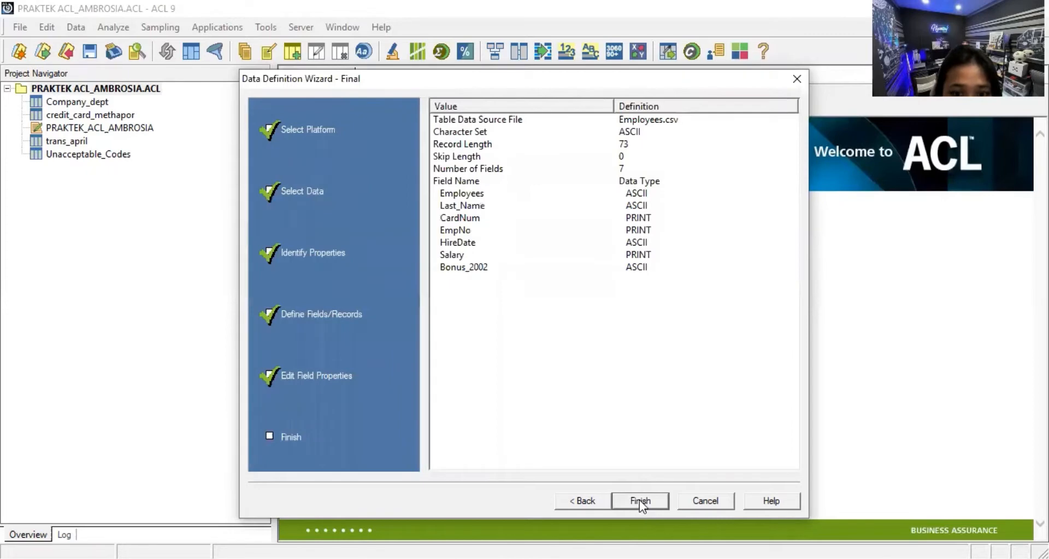
pyautogui.click(639, 500)
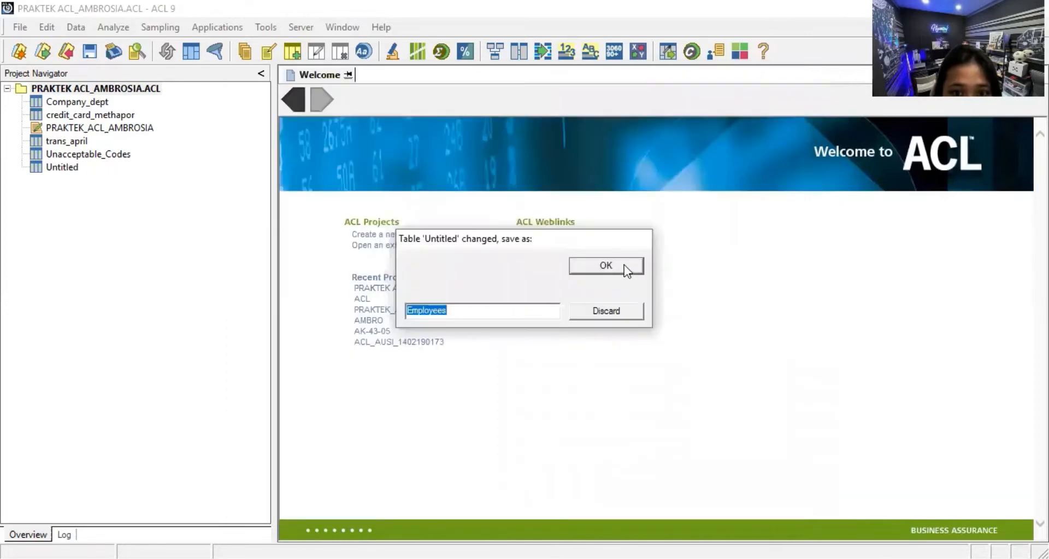
pyautogui.press('Return')
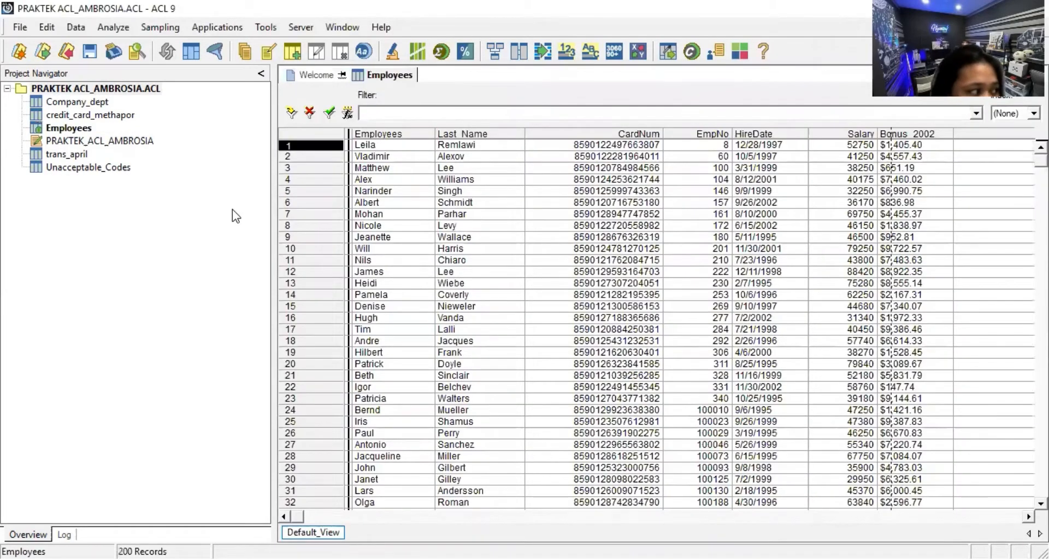
# Start defining another new table from disk, using the Acceptable_Codes Access file in the Sample Data Files folder as the source
pyautogui.click(21, 25)
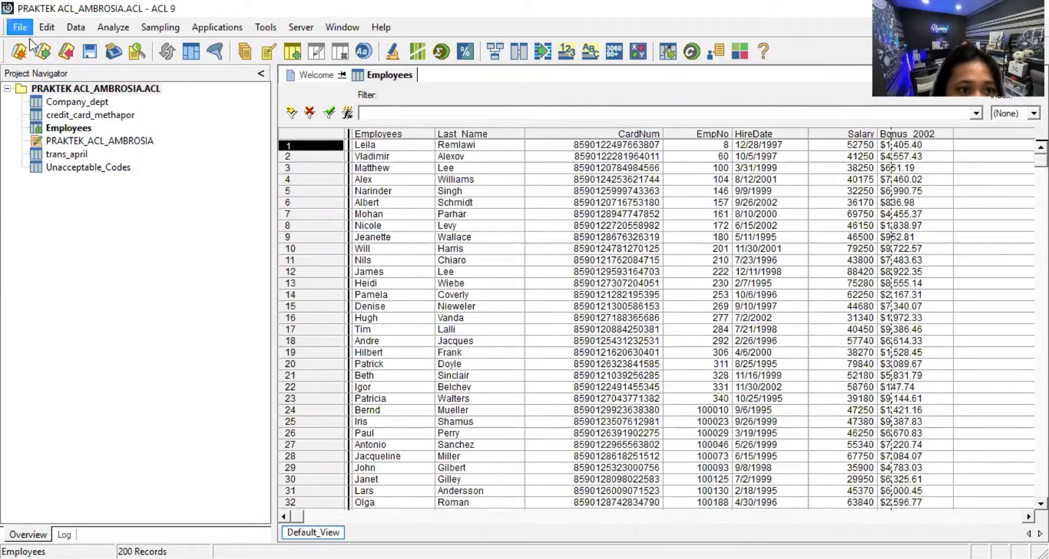
pyautogui.moveTo(82, 45)
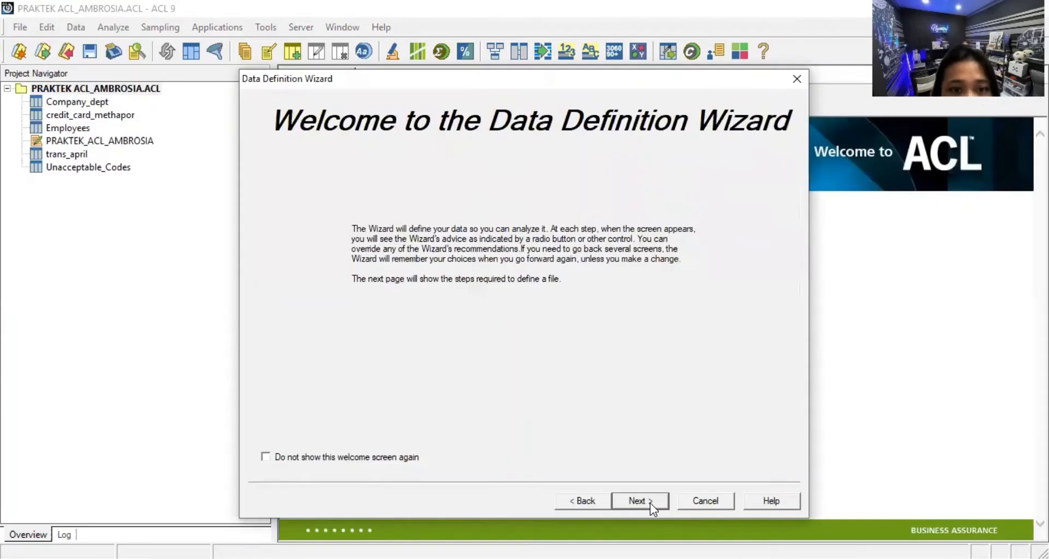
pyautogui.click(647, 500)
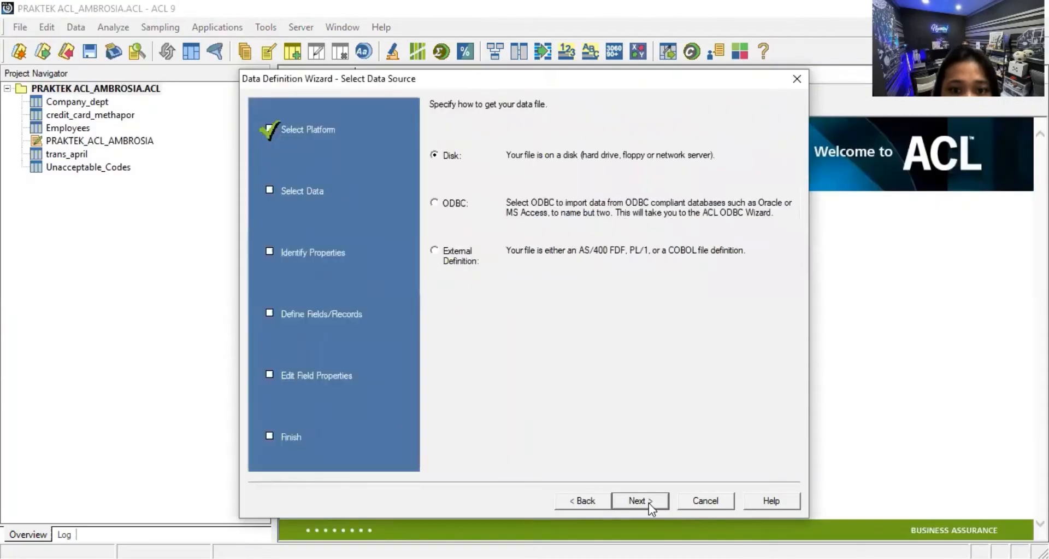
pyautogui.click(648, 501)
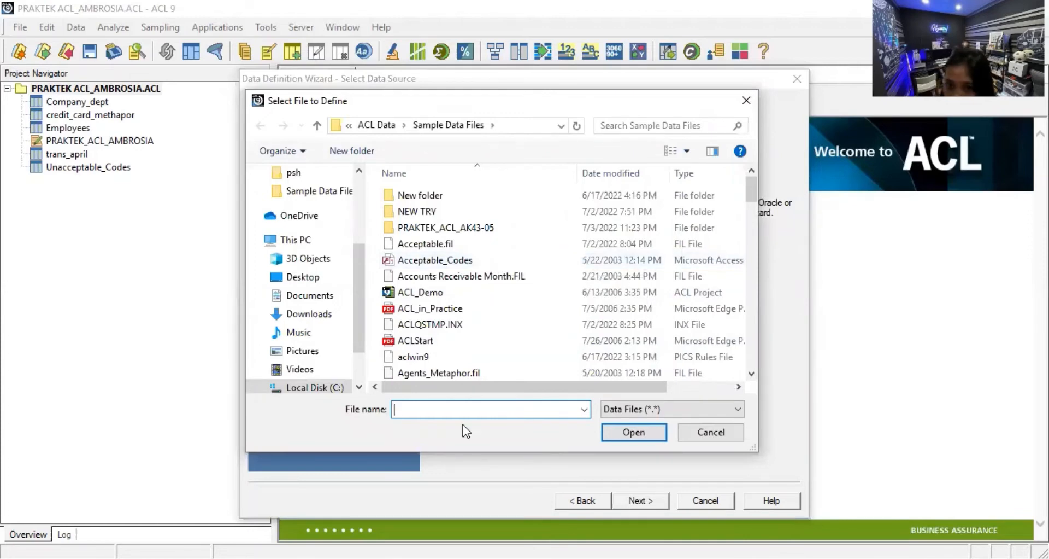
pyautogui.click(440, 261)
pyautogui.click(647, 432)
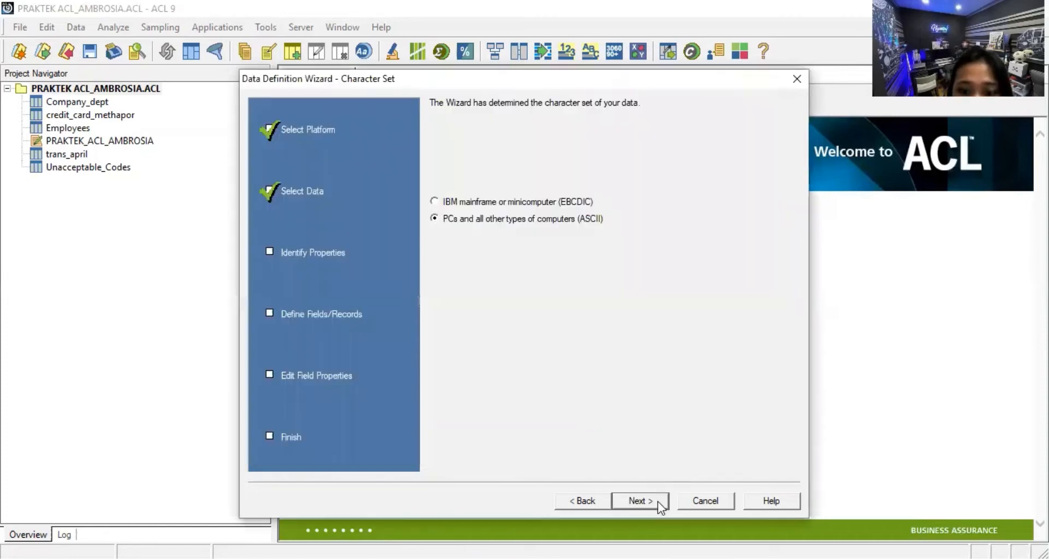
# Accept the ASCII character set and Access database format, and use the Acceptable_Codes table with the default maximum field lengths
pyautogui.click(659, 502)
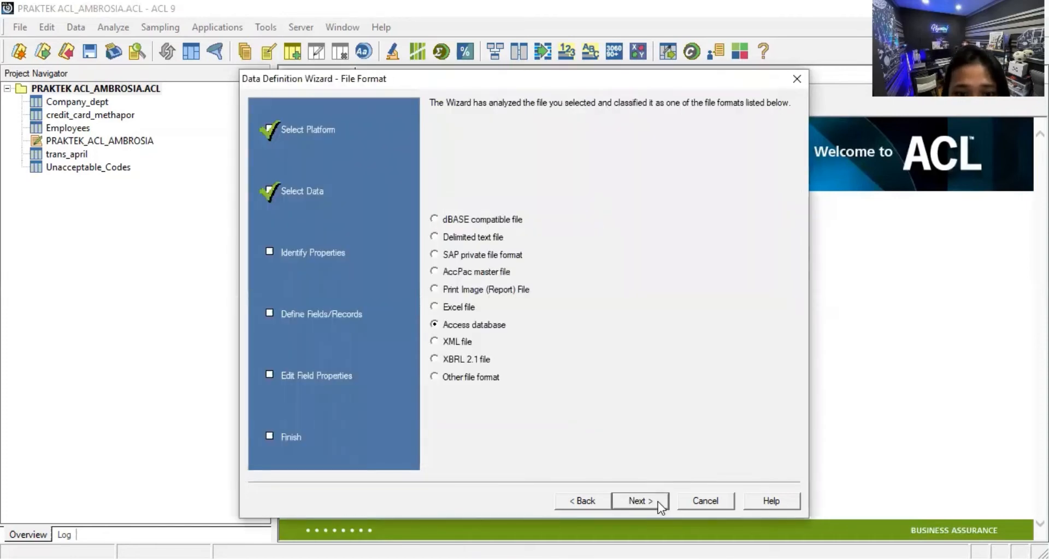
pyautogui.click(659, 501)
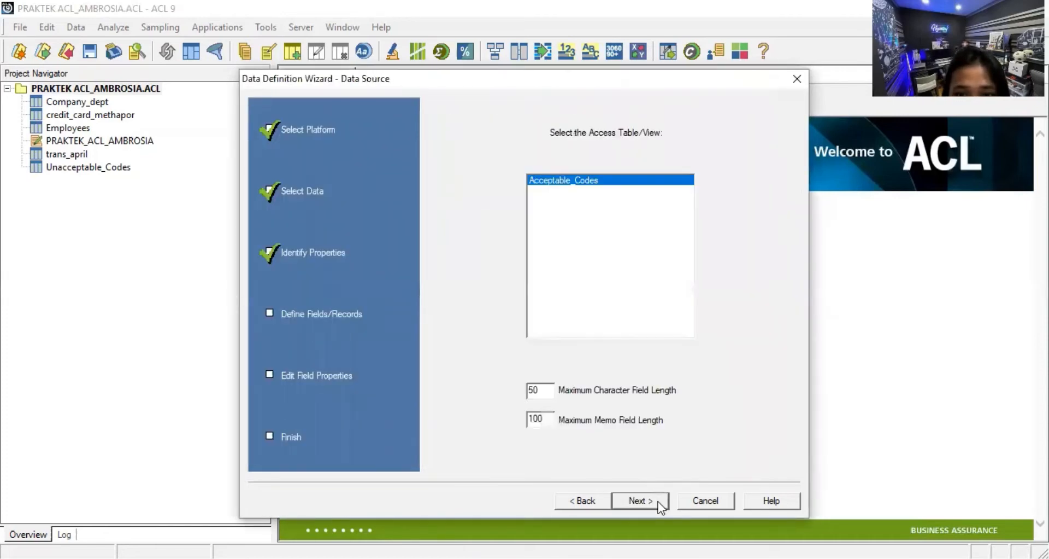
pyautogui.click(658, 500)
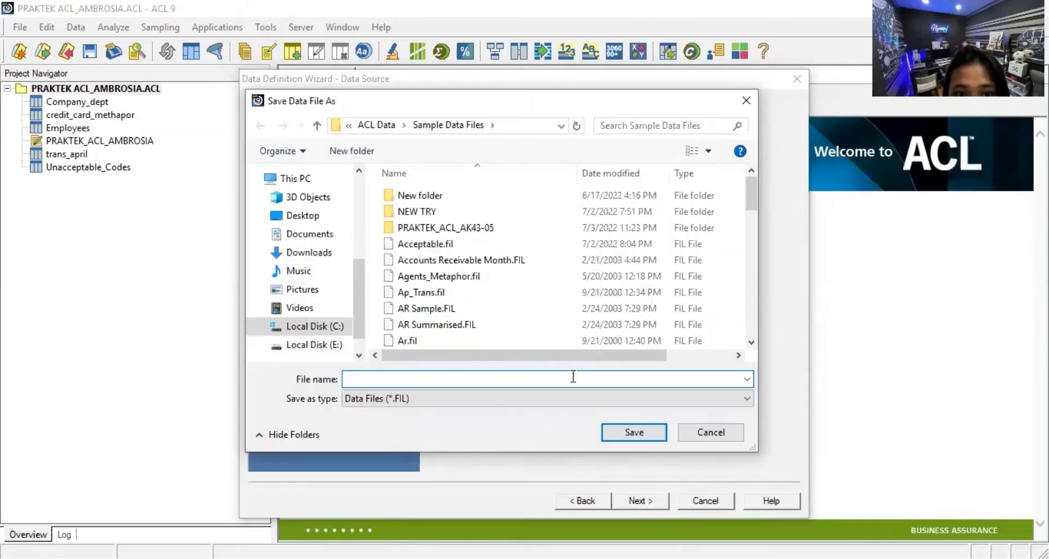
# Save the data file over the existing Acceptable.fil and save the finished definition as the table Acceptable
pyautogui.write('ac')
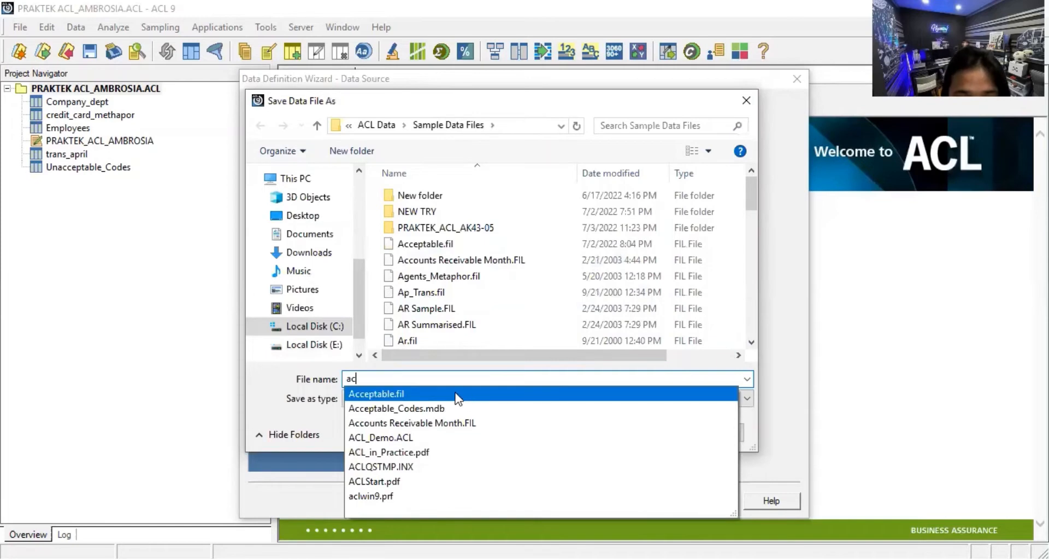
pyautogui.click(459, 394)
pyautogui.click(625, 431)
pyautogui.click(566, 291)
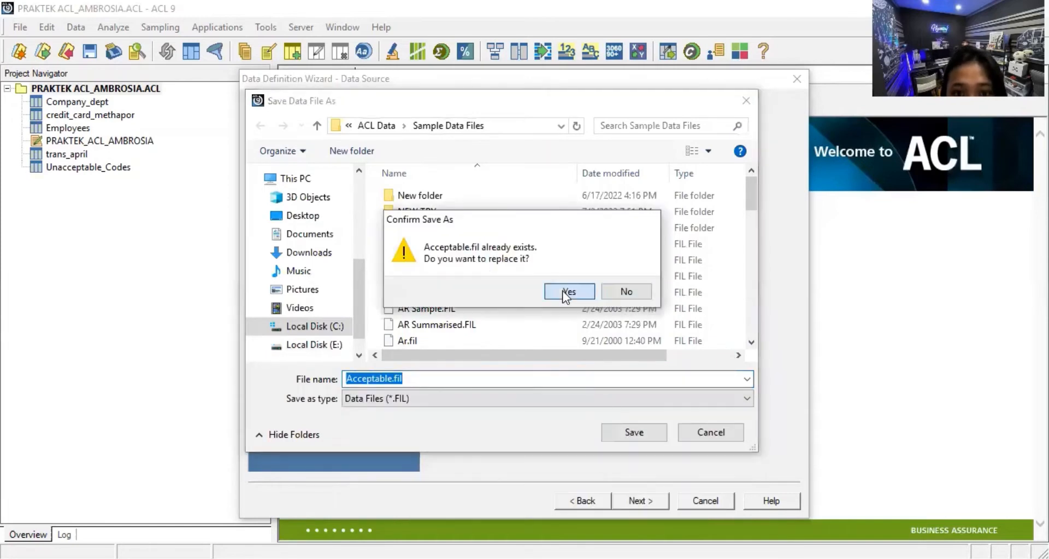
pyautogui.click(647, 500)
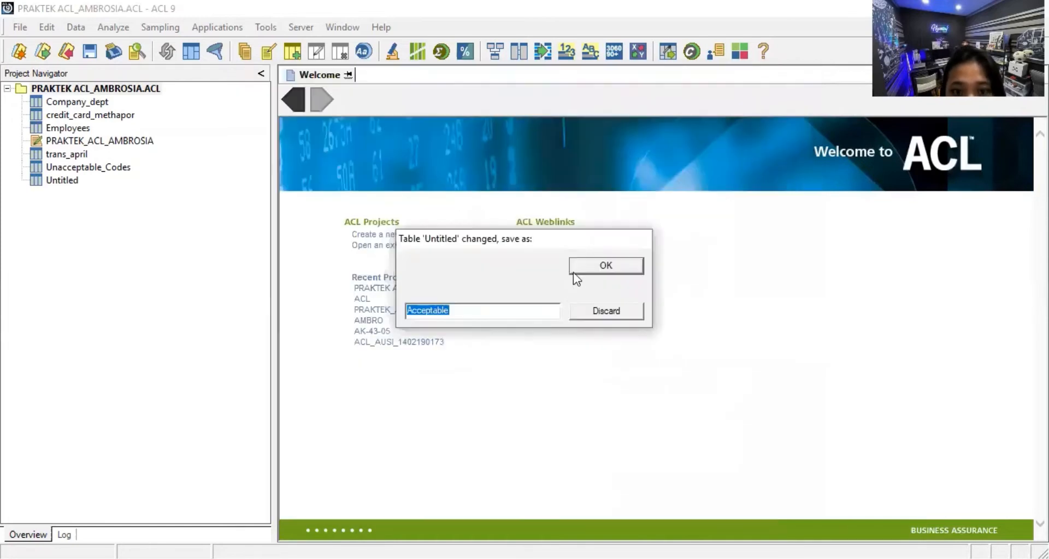
pyautogui.click(584, 265)
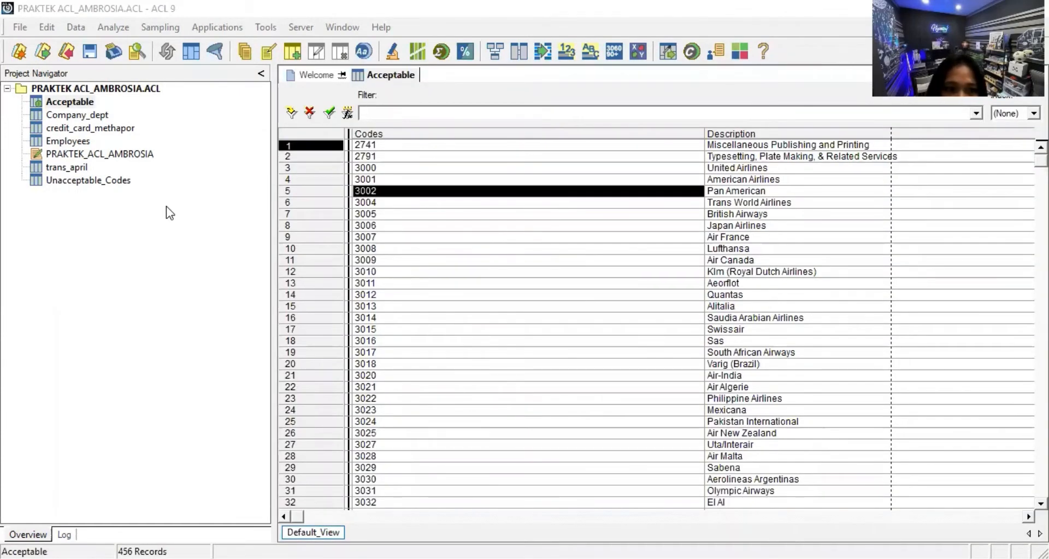
# Open the credit_card_methapor table and run Verify on all of its fields
pyautogui.doubleClick(125, 129)
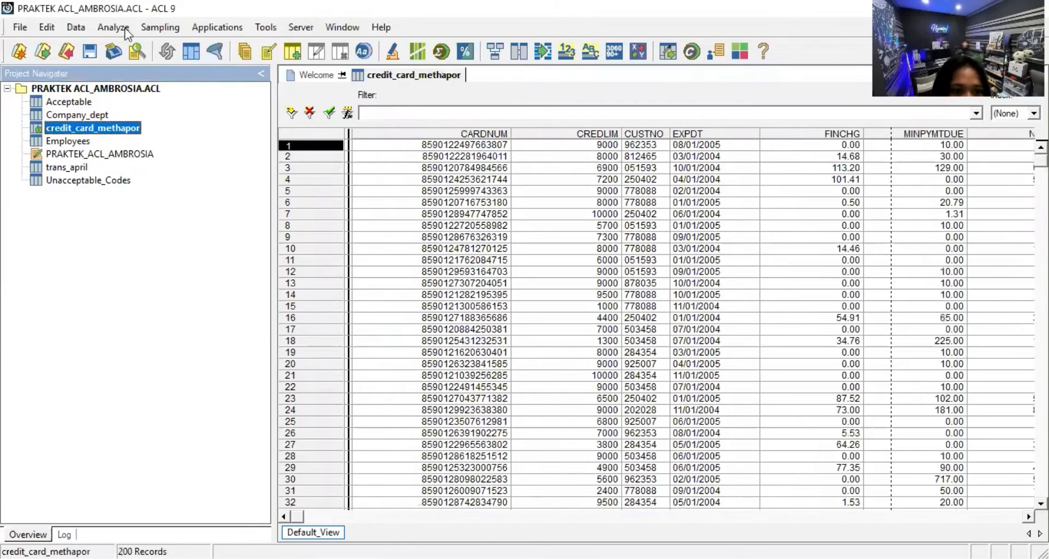
pyautogui.click(71, 29)
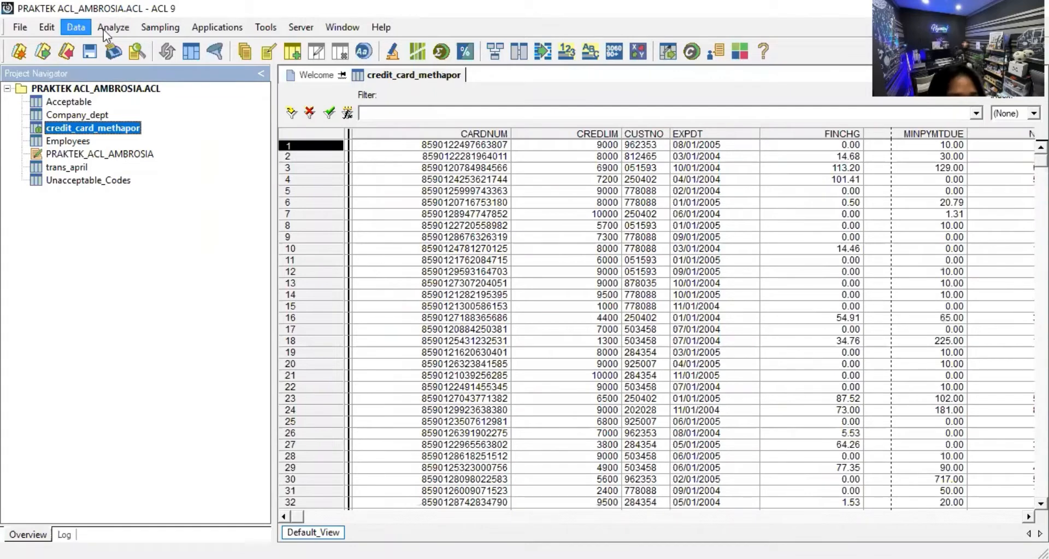
pyautogui.click(81, 32)
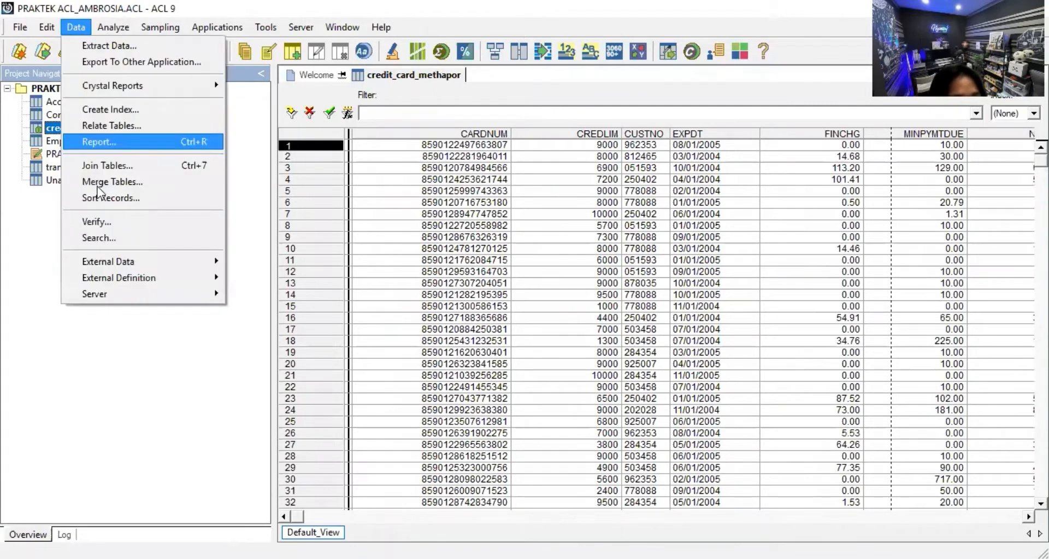
pyautogui.click(107, 224)
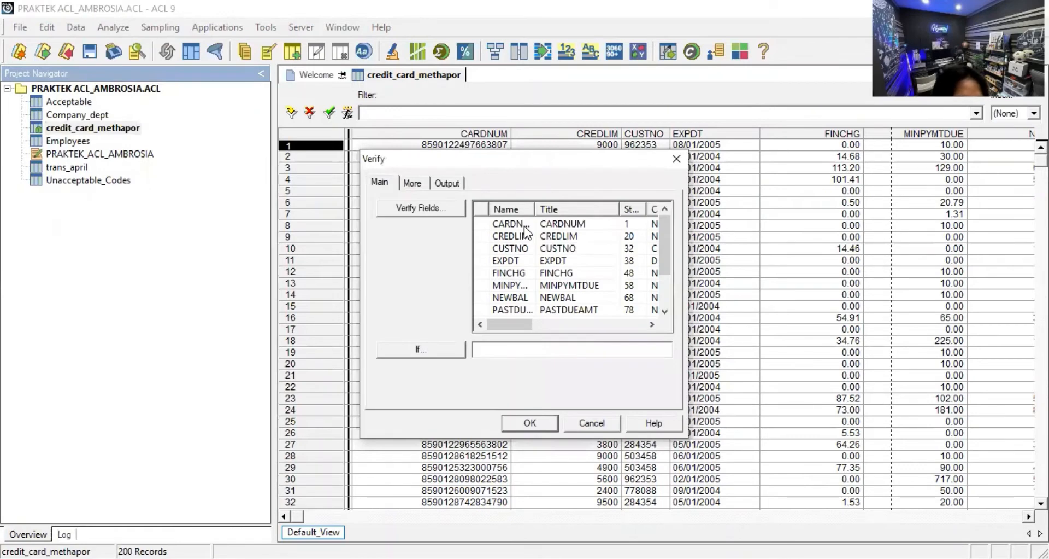
pyautogui.click(431, 208)
pyautogui.click(566, 267)
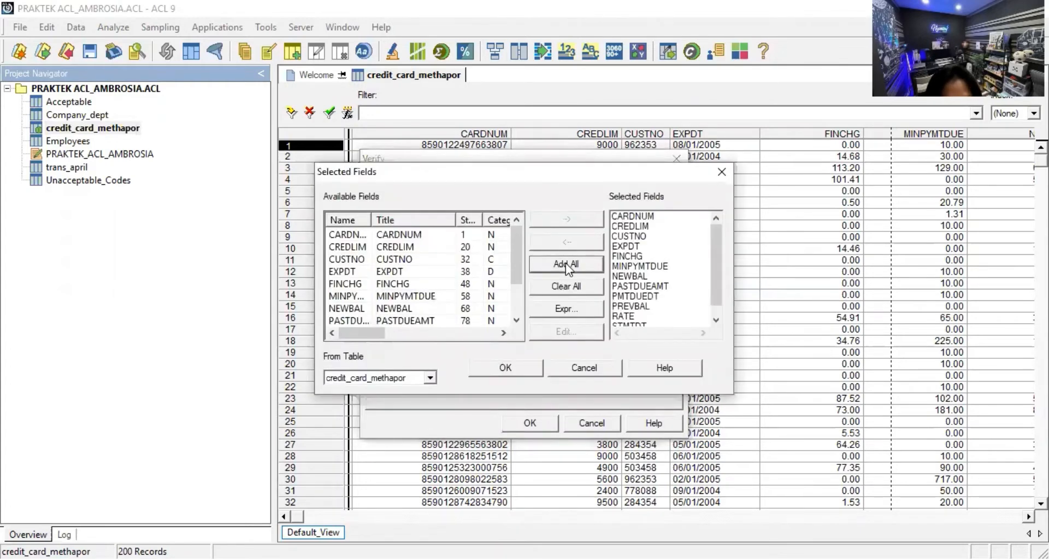
pyautogui.click(526, 367)
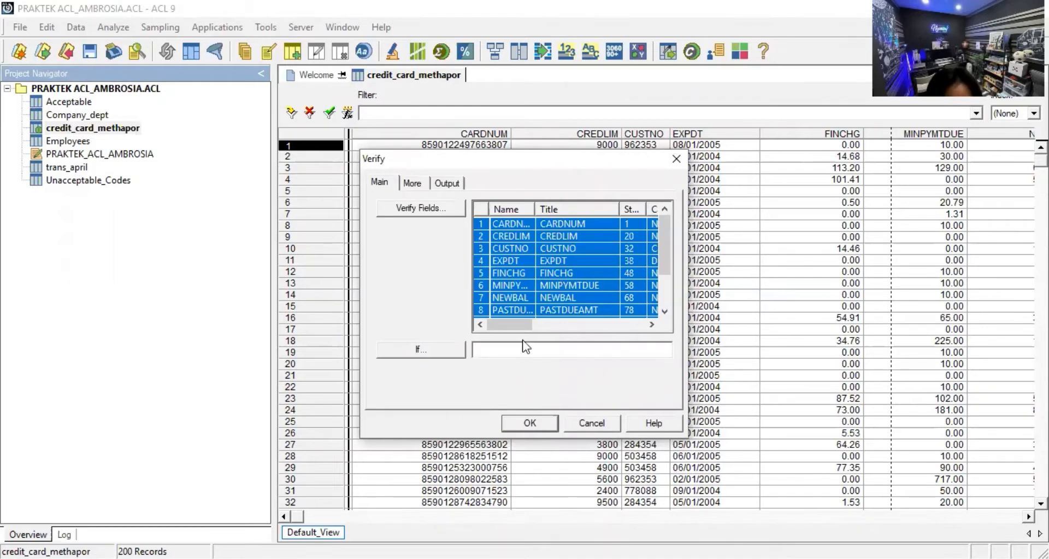
pyautogui.click(546, 424)
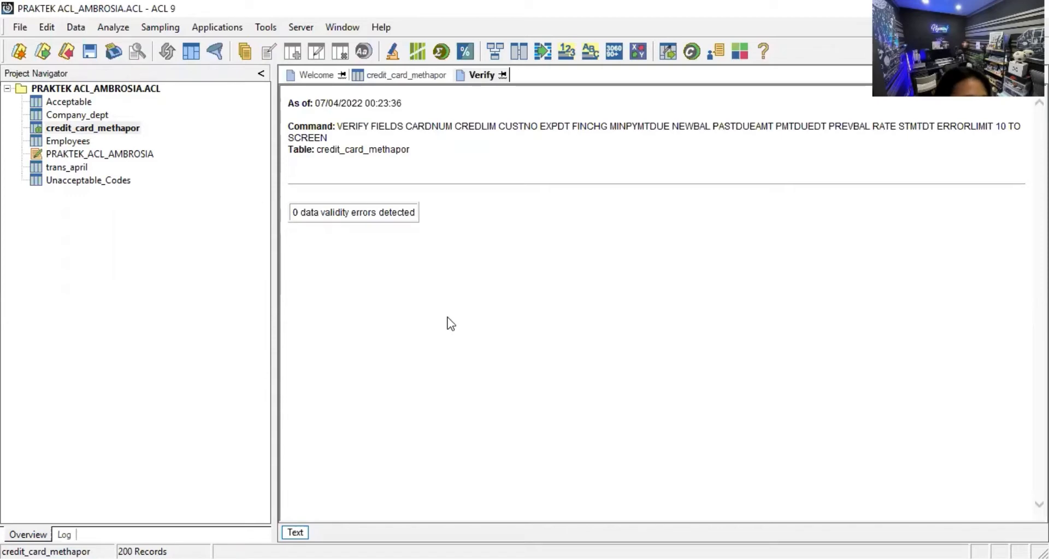
# Add the note "Project ini adalah latihan Mata Kuliah AUSI oleh" followed by the author's full name to the credit_card_methapor table properties
pyautogui.click(20, 27)
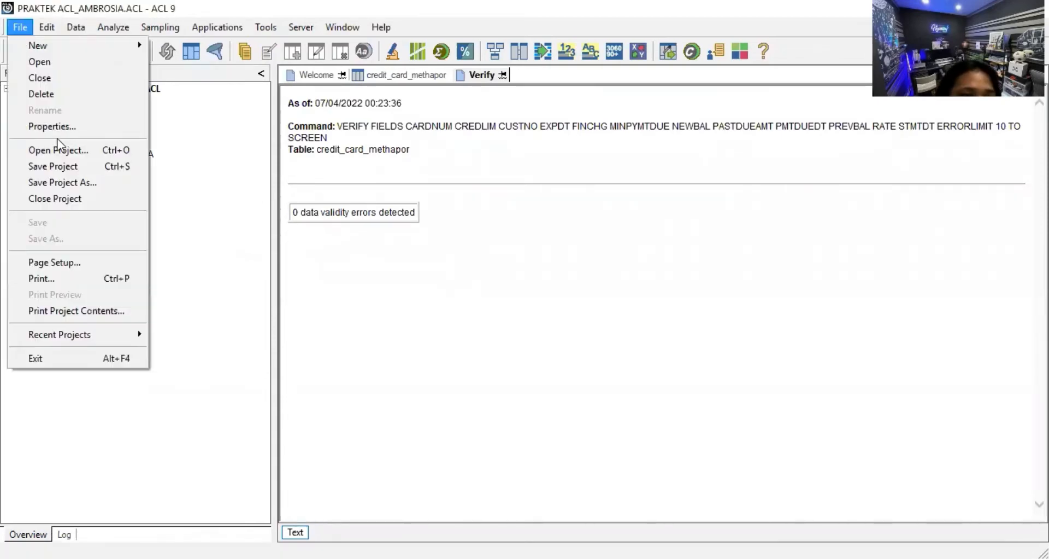
pyautogui.click(104, 127)
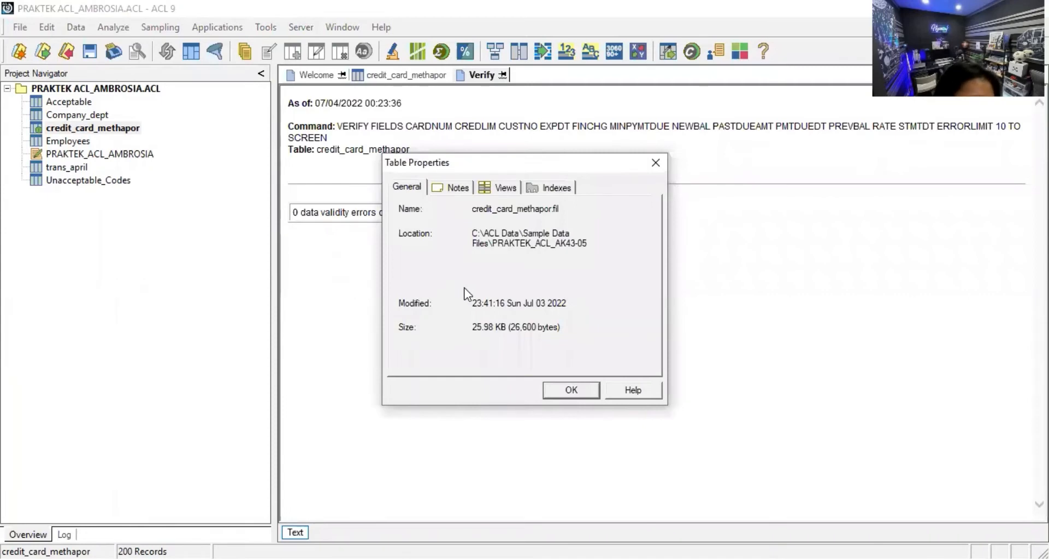
pyautogui.click(449, 184)
pyautogui.click(495, 238)
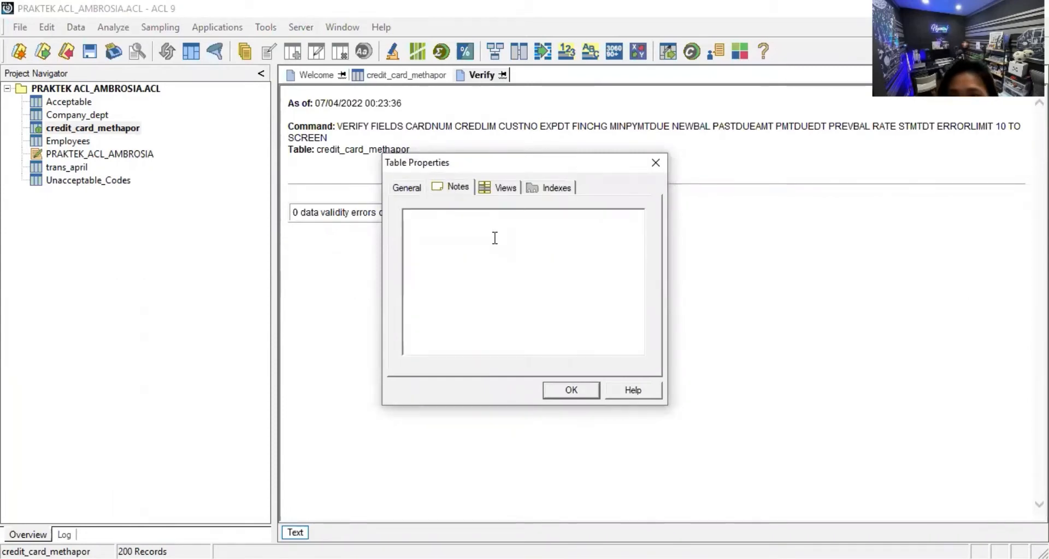
pyautogui.write('Pro')
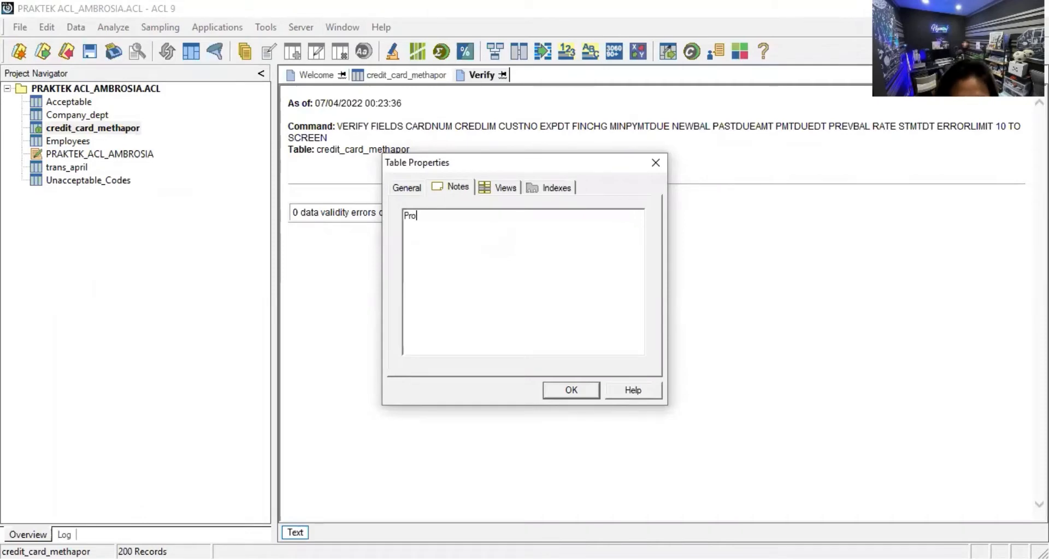
pyautogui.write('ject ini')
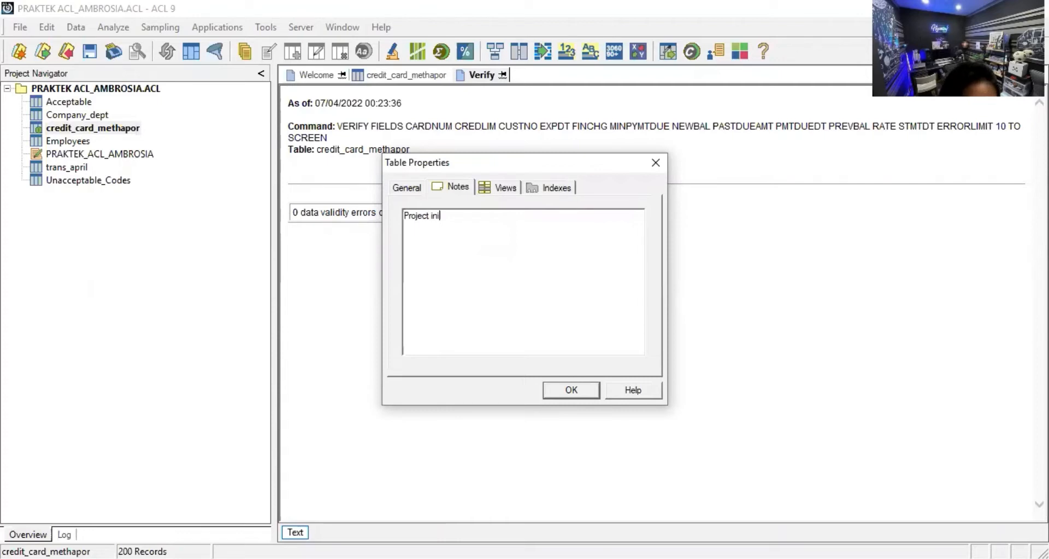
pyautogui.write(' adala')
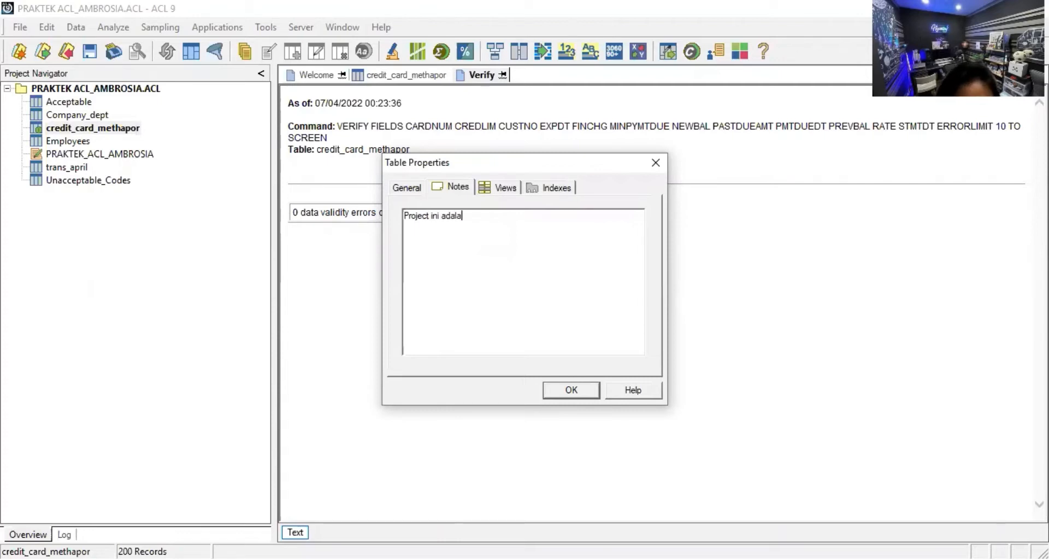
pyautogui.write('h l')
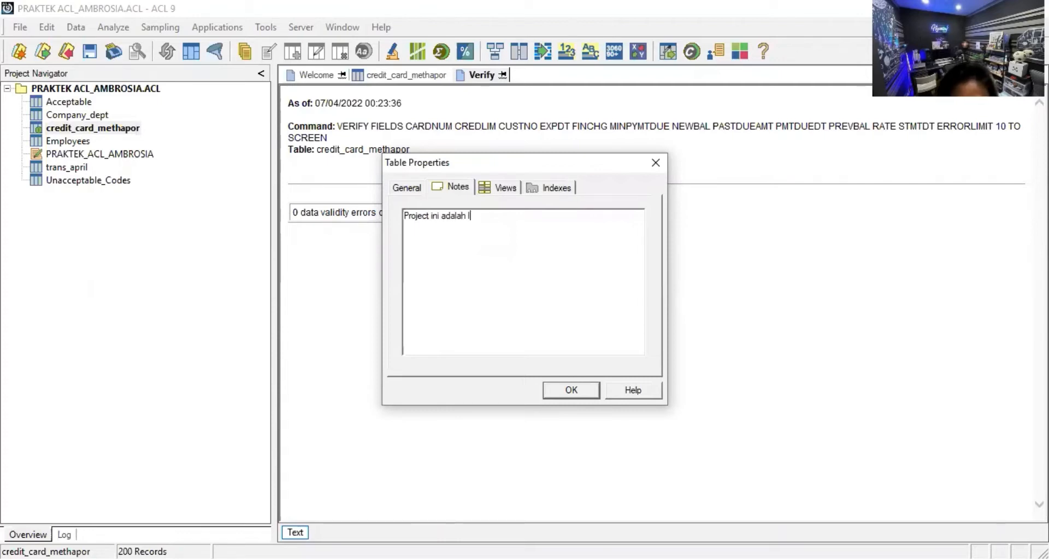
pyautogui.write('atih')
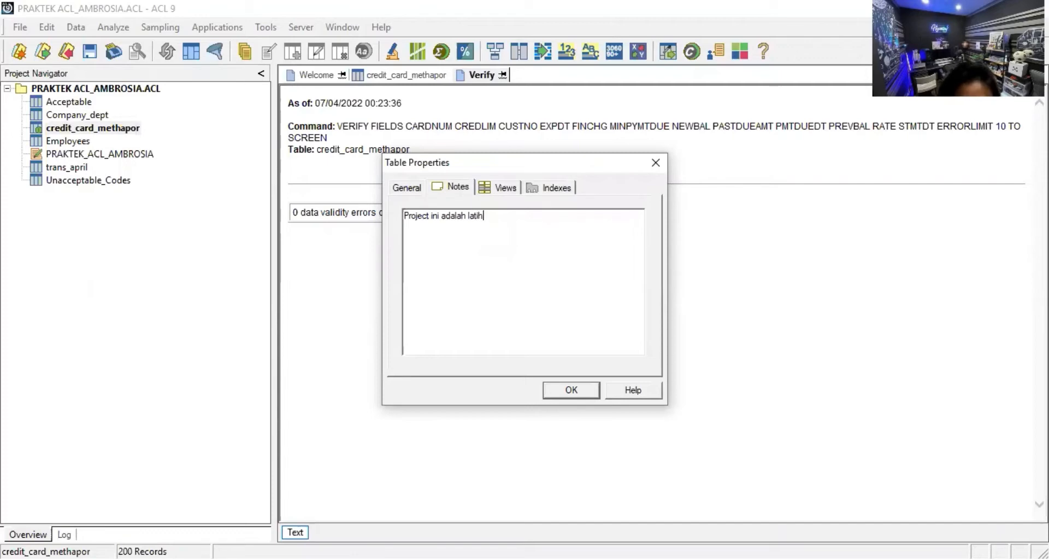
pyautogui.write('an Mky')
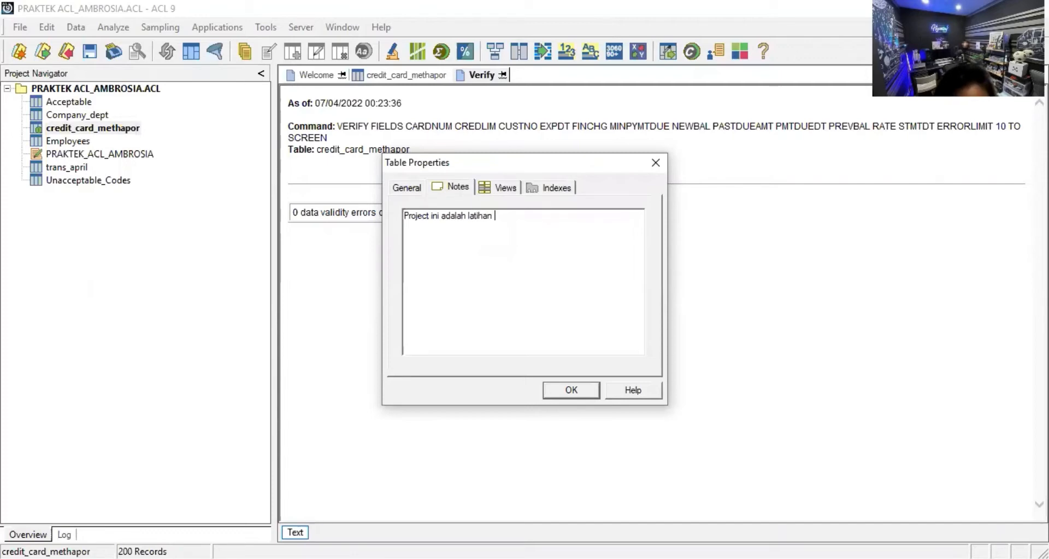
pyautogui.press('BackSpace')
pyautogui.press('BackSpace')
pyautogui.write('a')
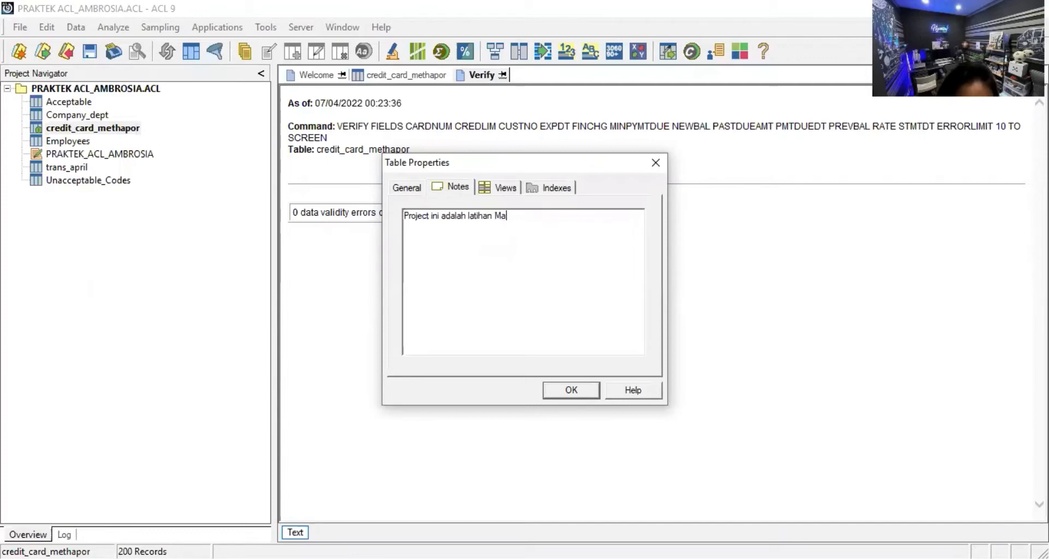
pyautogui.write('ta Kuliah')
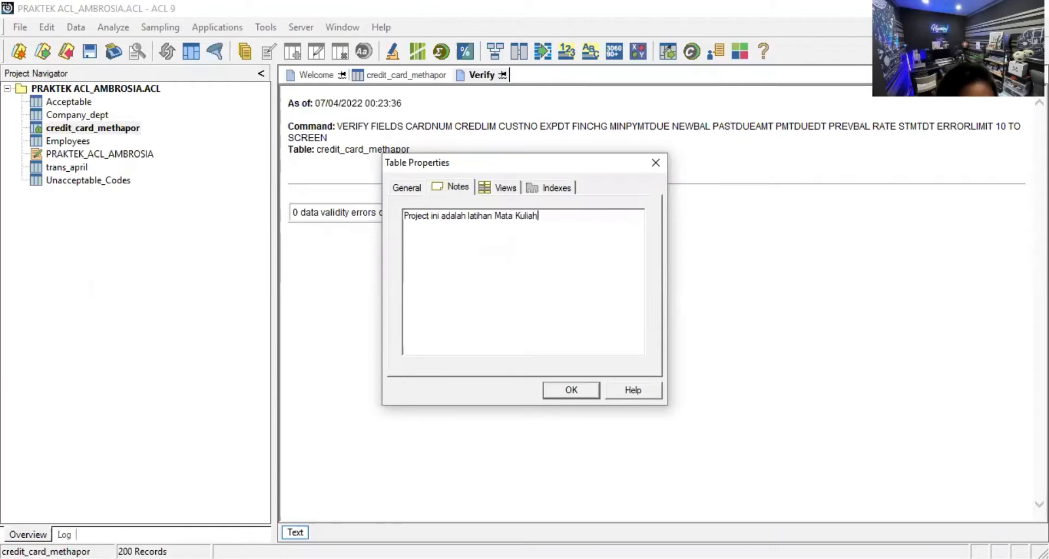
pyautogui.write(' AUSI')
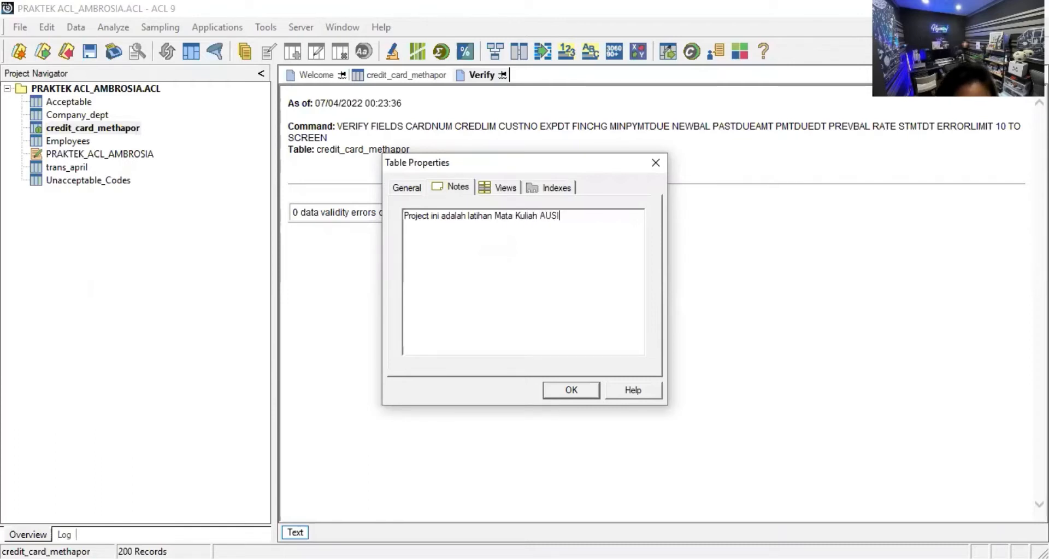
pyautogui.write(' oleh Ambrosi')
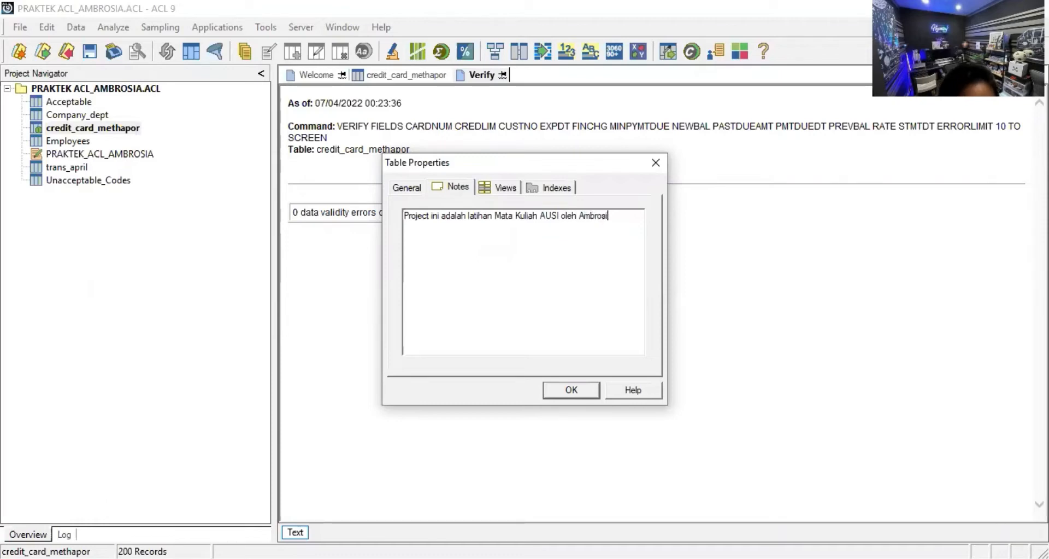
pyautogui.write('a ')
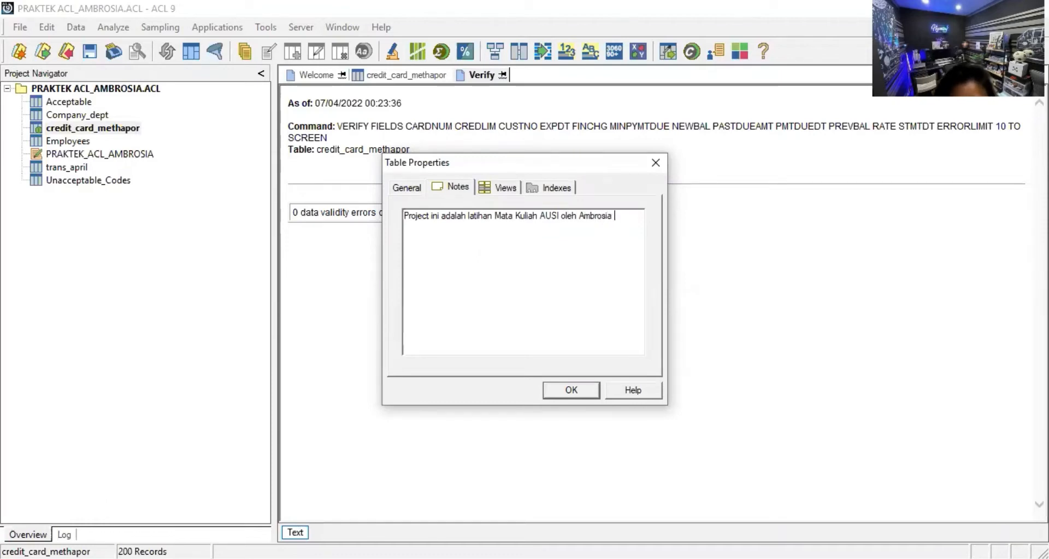
pyautogui.write('Silviana')
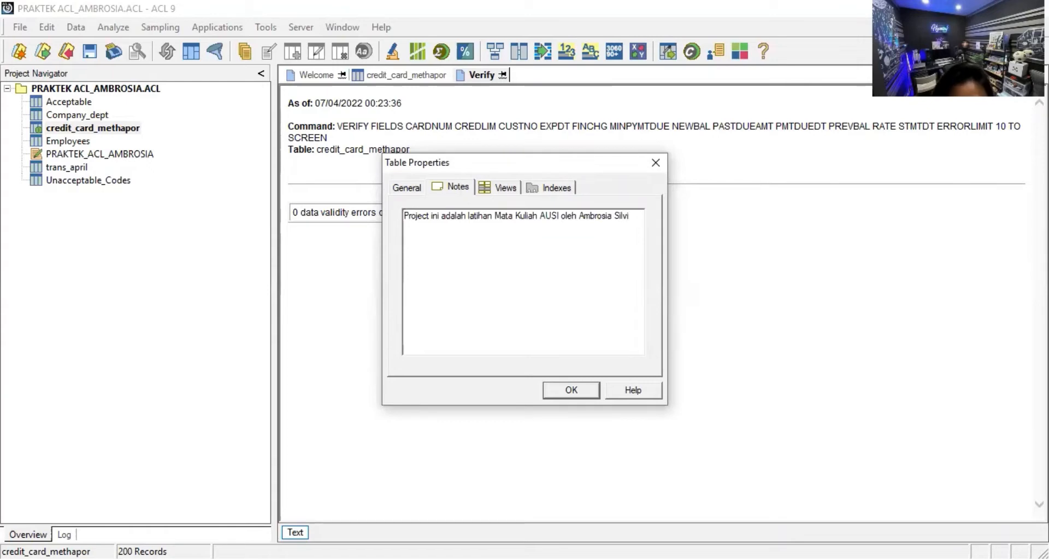
pyautogui.click(571, 389)
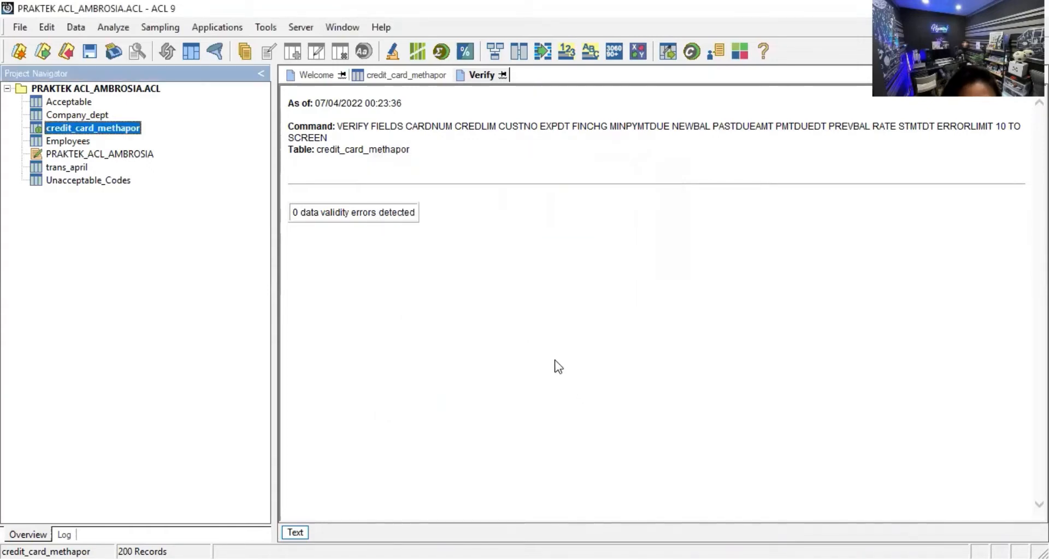
# Open the Employees table and add the note "Karyawan ini masih aktif di perusahaan ini sampai akhir tahun 2017." to record 3
pyautogui.doubleClick(68, 141)
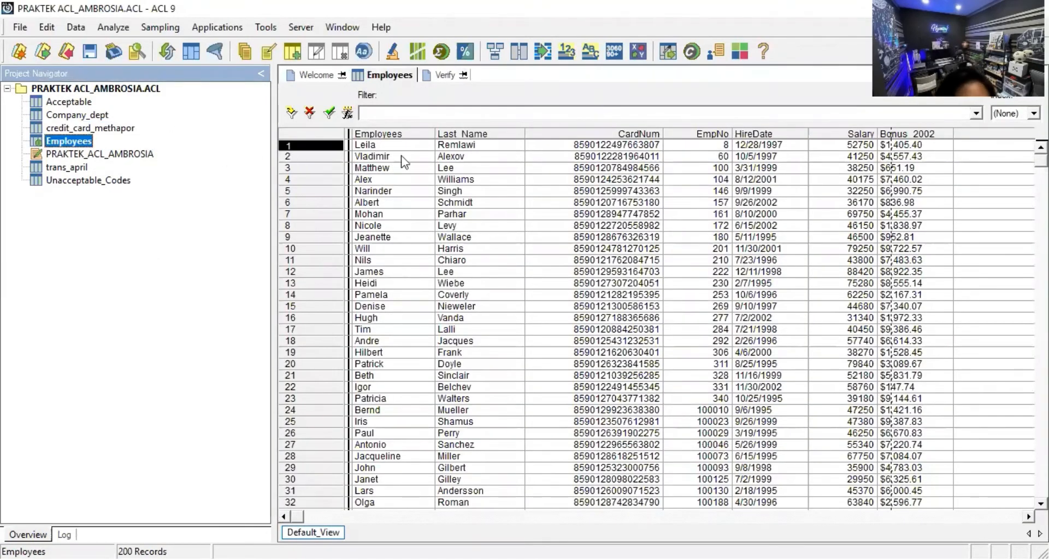
pyautogui.click(314, 168)
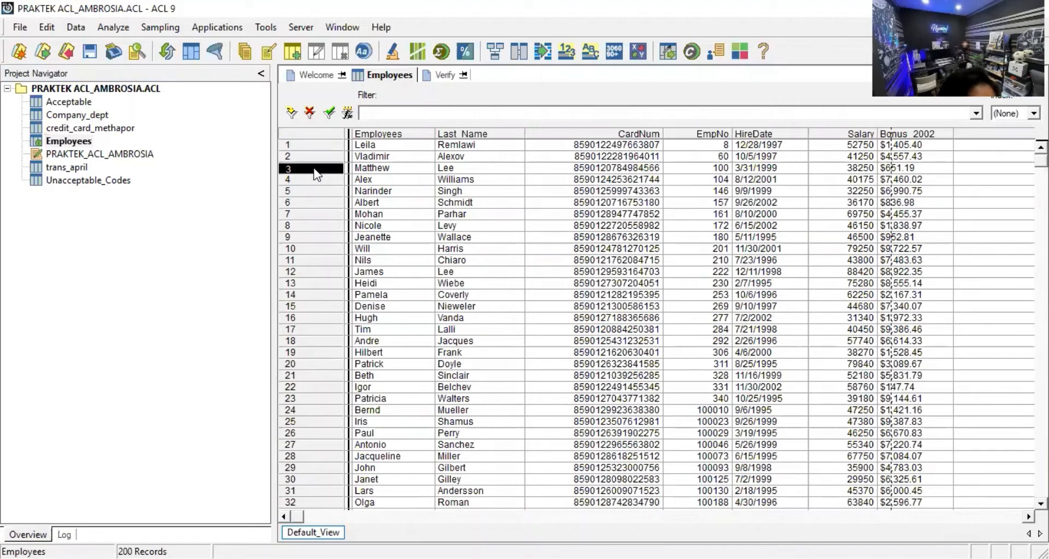
pyautogui.rightClick(316, 172)
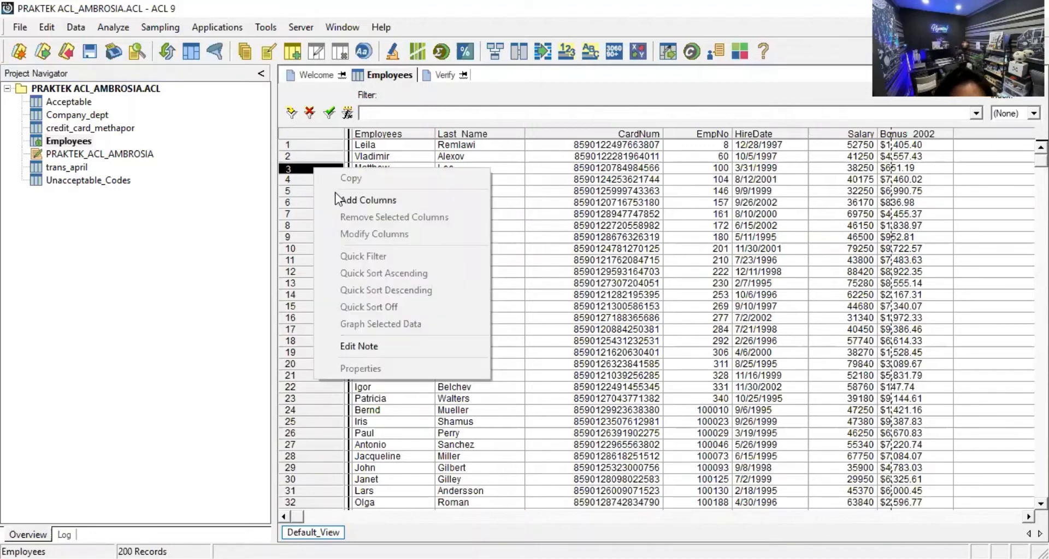
pyautogui.click(378, 346)
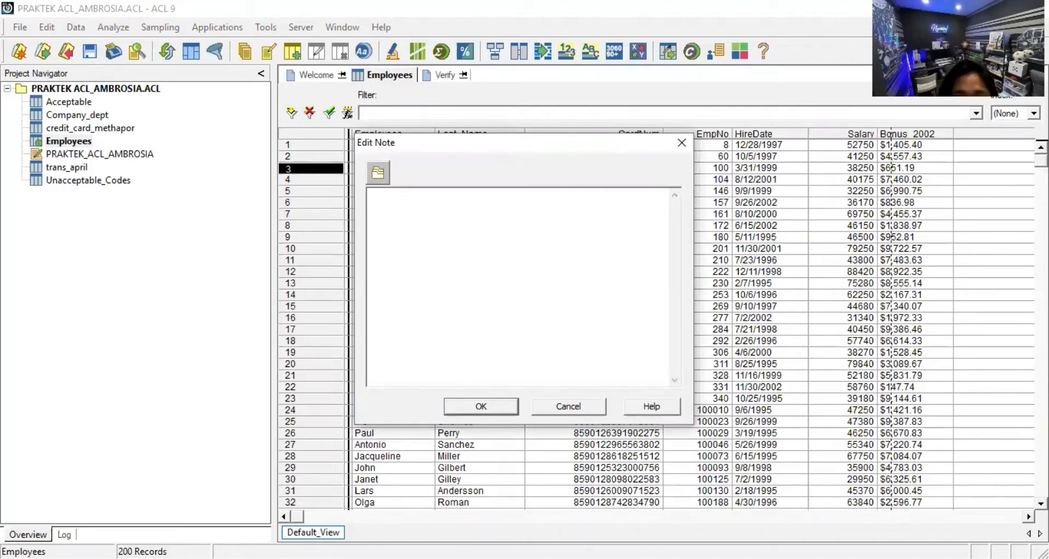
pyautogui.write('Karyaw')
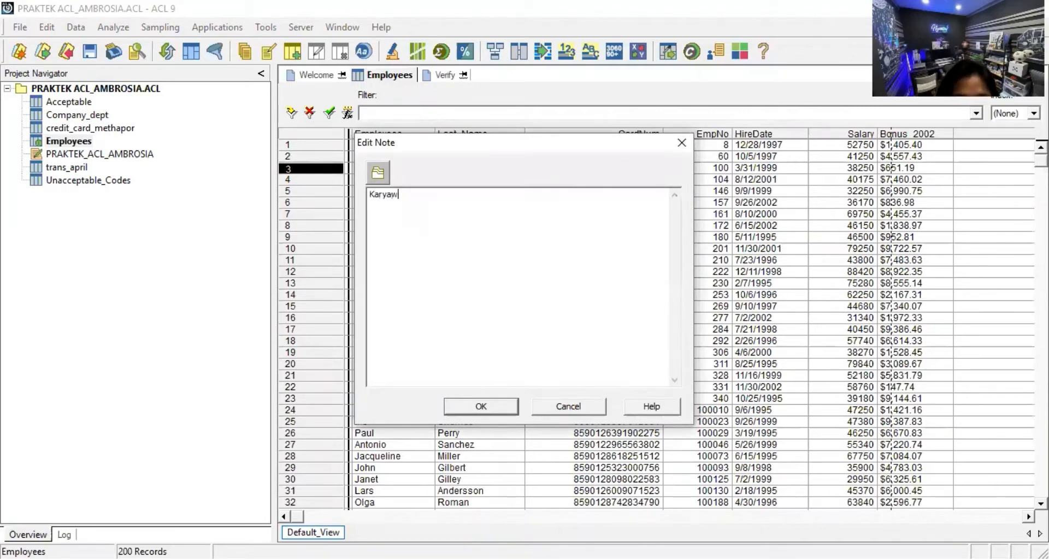
pyautogui.write('an ini')
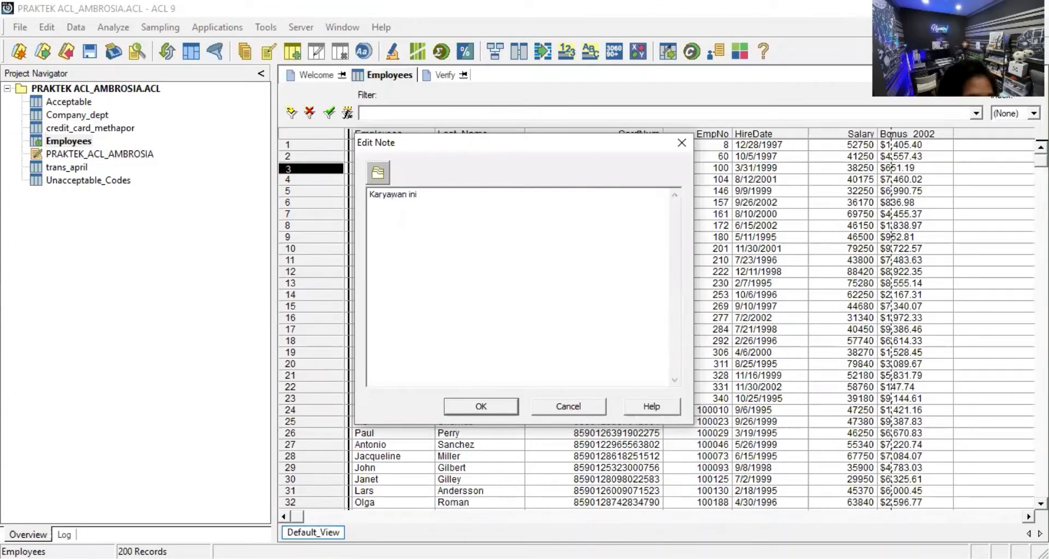
pyautogui.write(' masih ')
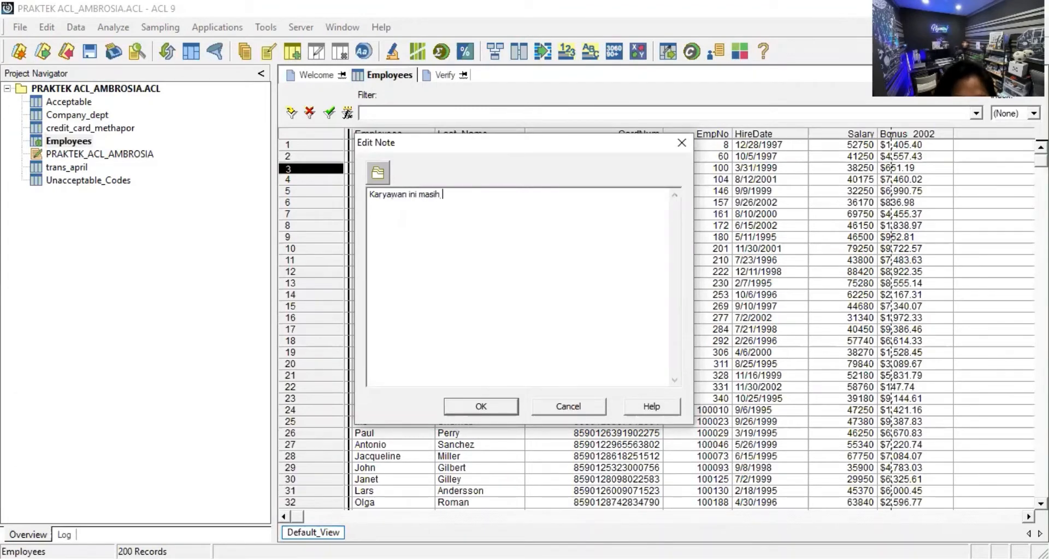
pyautogui.write('aktif ')
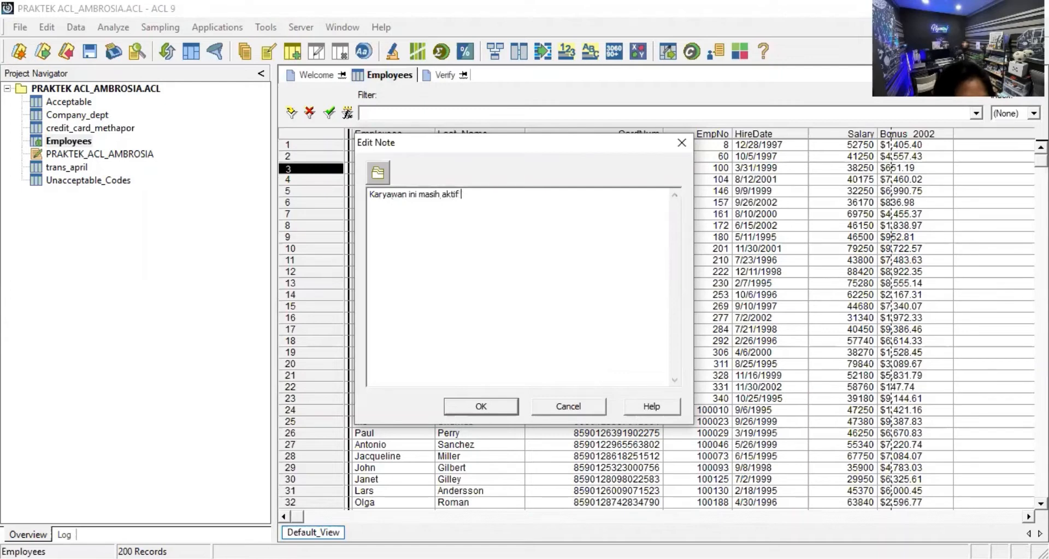
pyautogui.write('di perush')
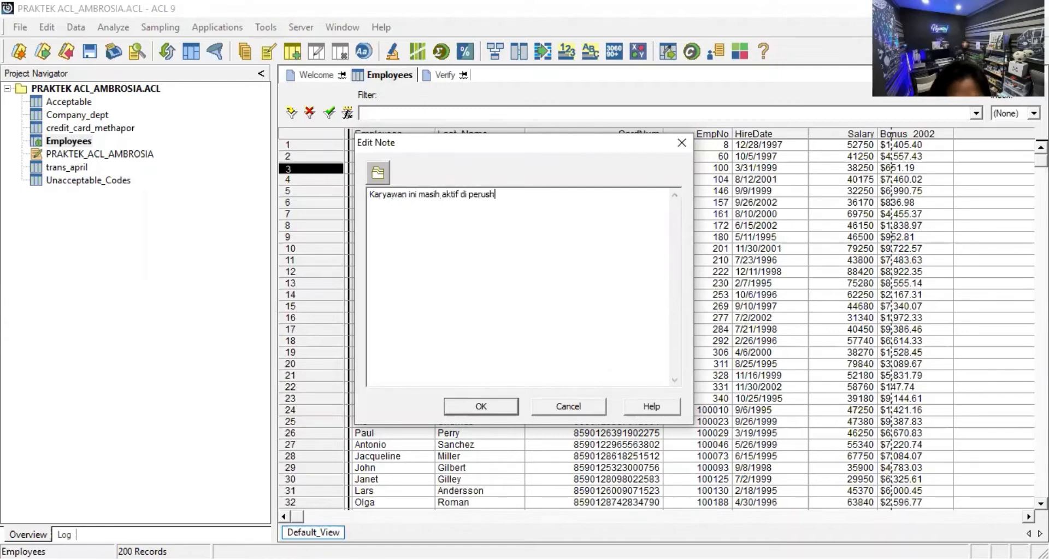
pyautogui.press('BackSpace')
pyautogui.write('ahaan ')
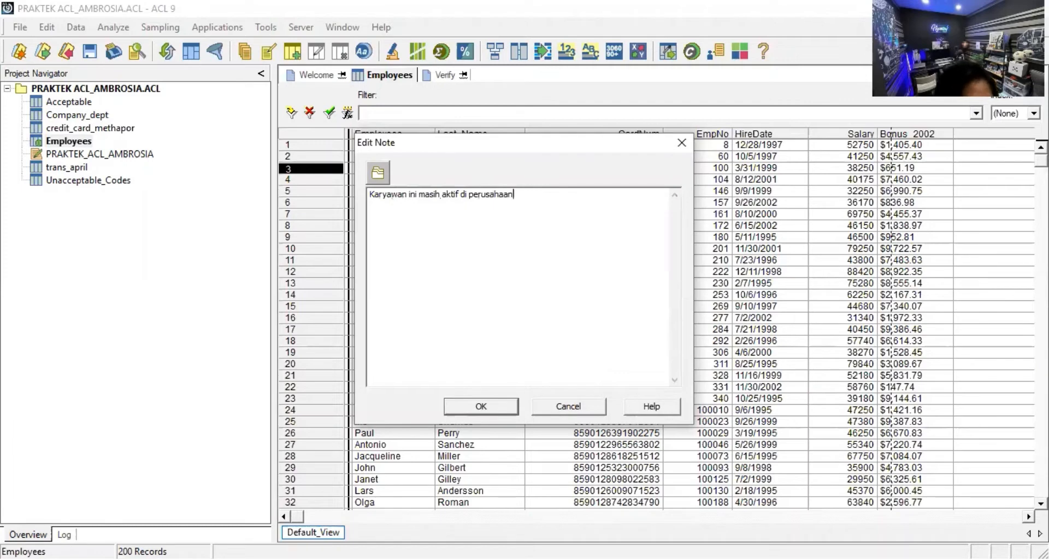
pyautogui.write('ini sam')
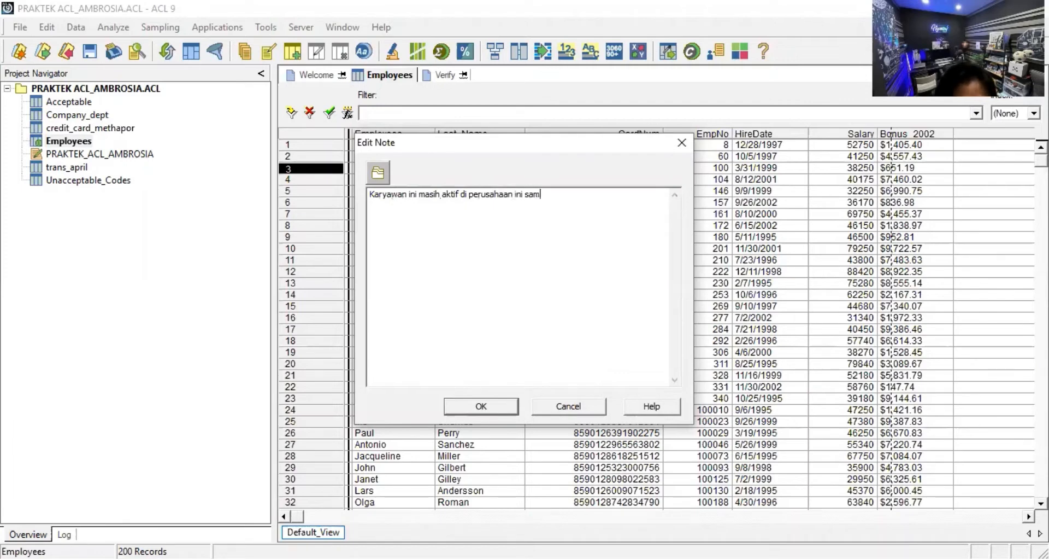
pyautogui.write('pai akhir tahu')
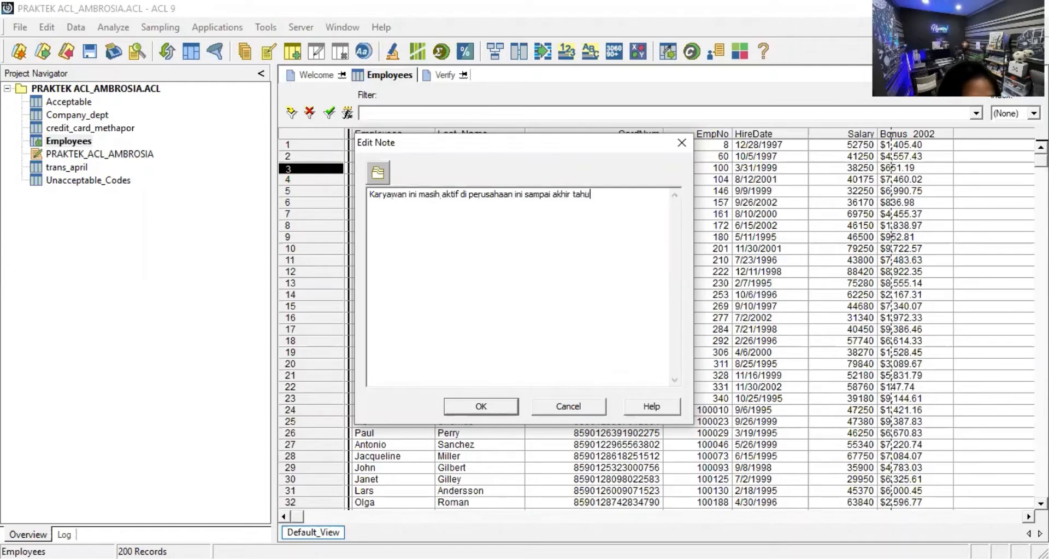
pyautogui.write('n 2017.')
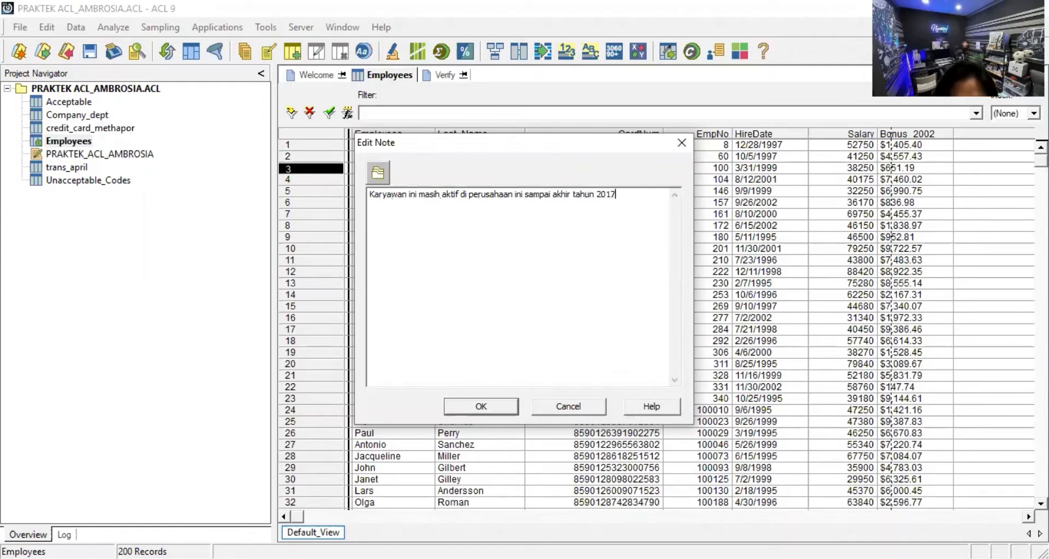
pyautogui.click(484, 406)
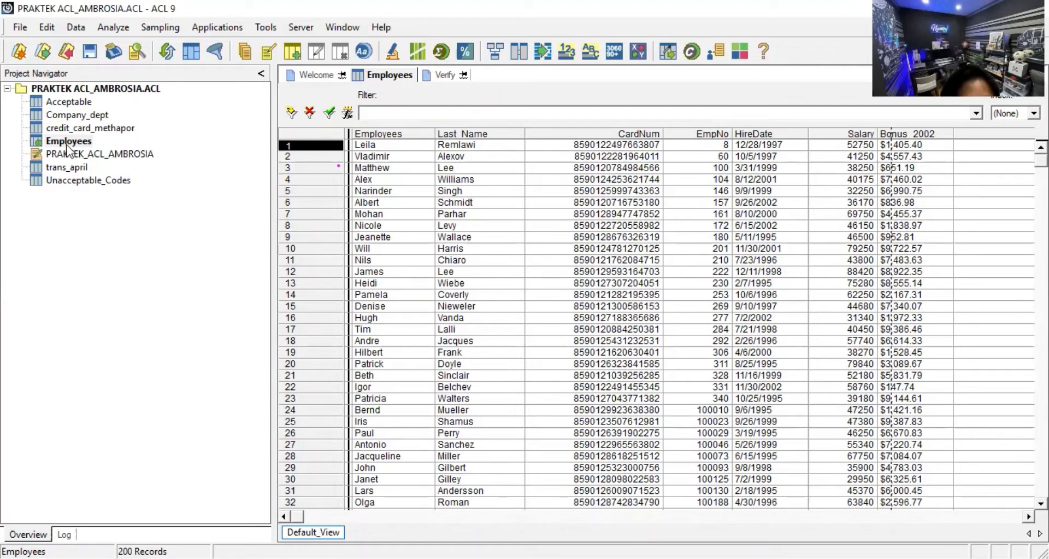
# Replace the note on record 3 of the Employees table with "Transaksi ini ternayata fiktif, karena setelah diaudit tidak ada dokumen pendukungnya"
pyautogui.click(295, 171)
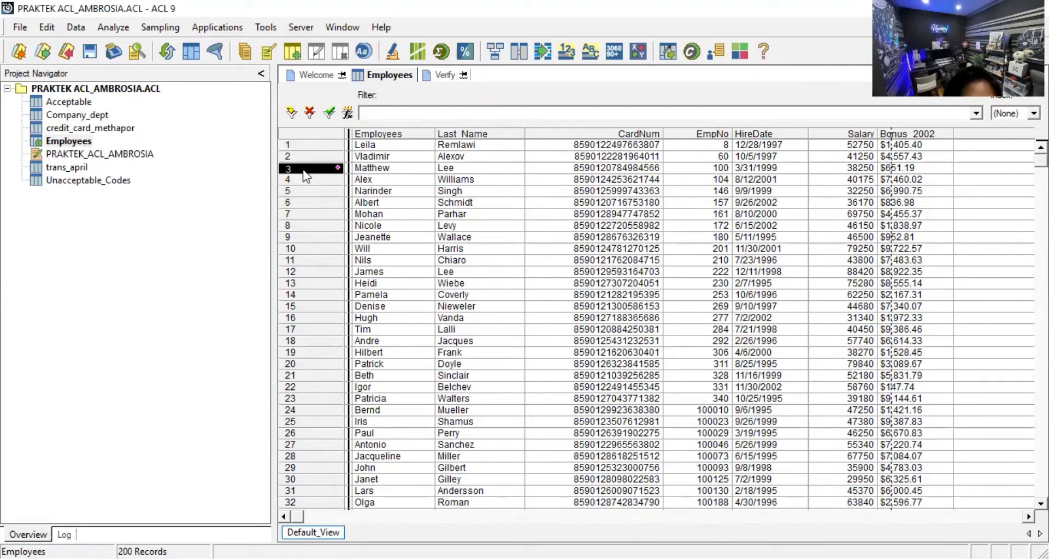
pyautogui.rightClick(302, 169)
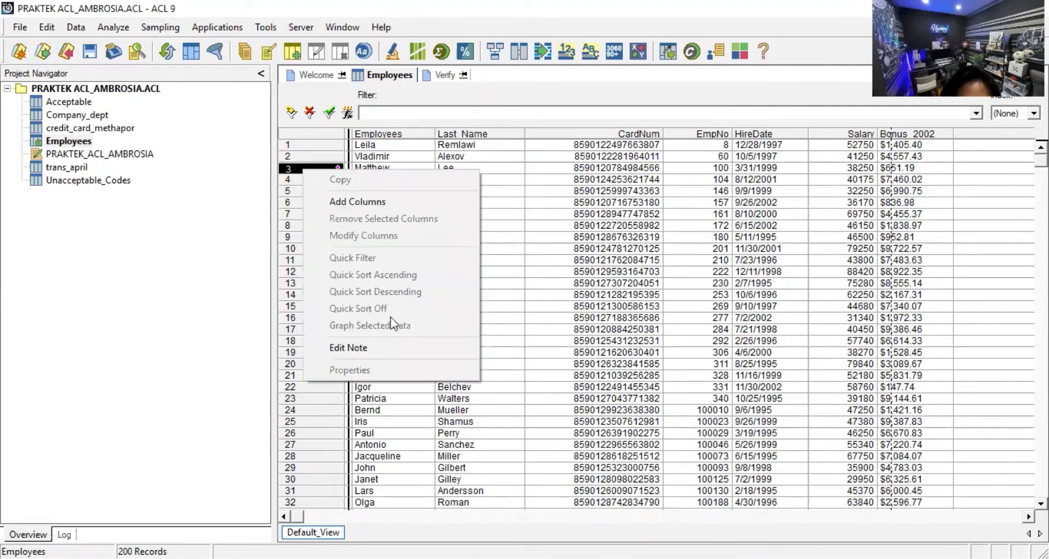
pyautogui.click(422, 347)
pyautogui.moveTo(623, 195); pyautogui.dragTo(311, 195)
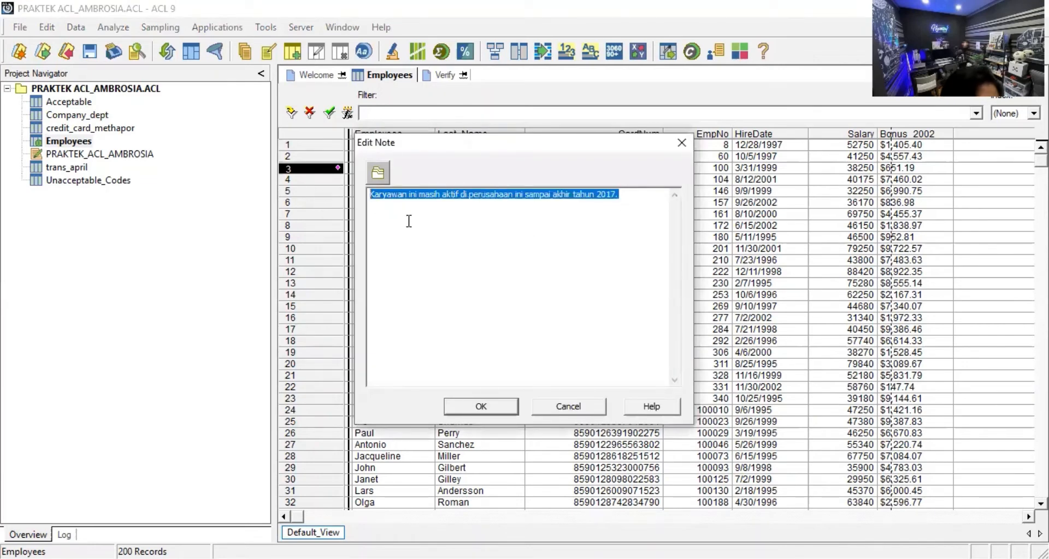
pyautogui.write('T')
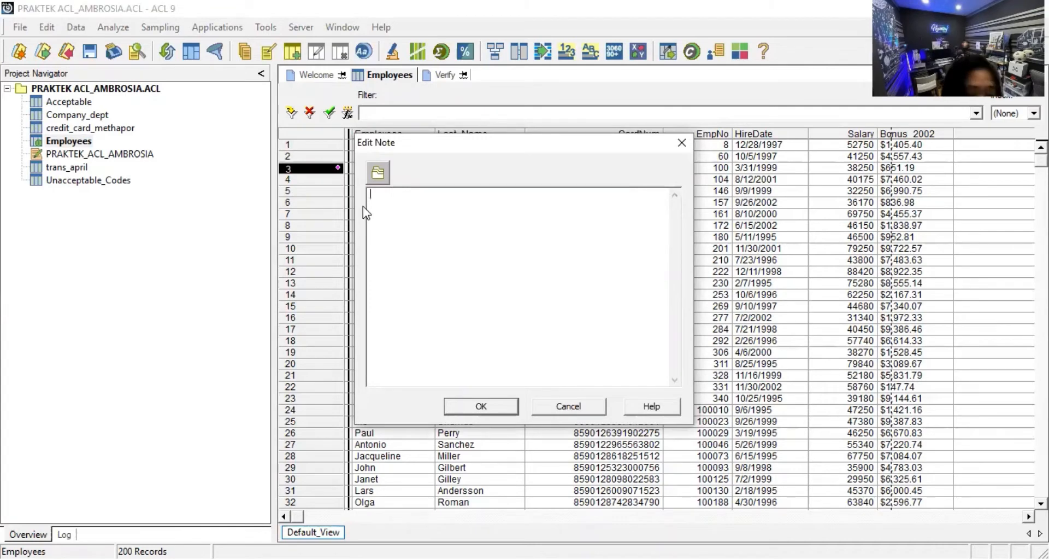
pyautogui.write('ransa')
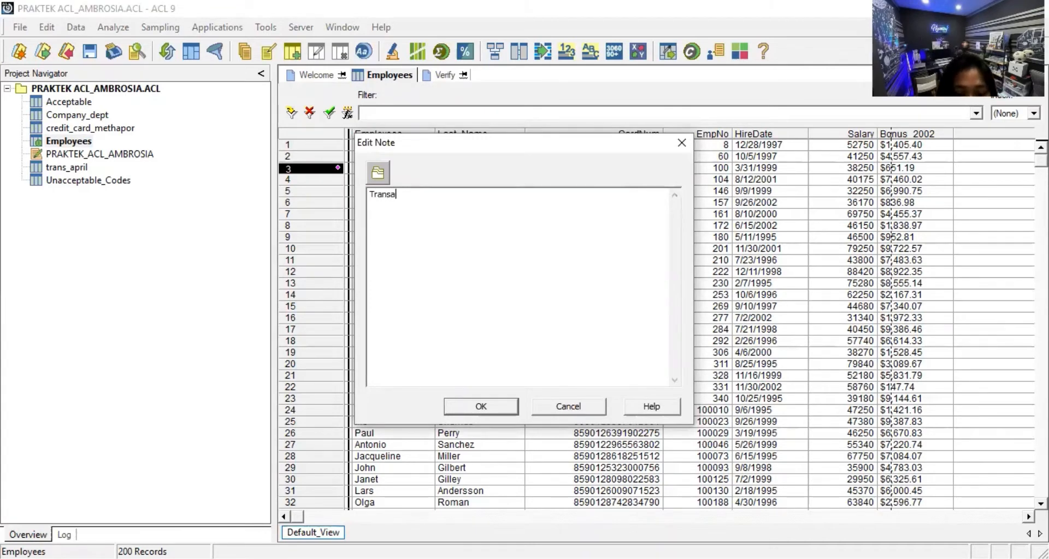
pyautogui.write('ksi ini t')
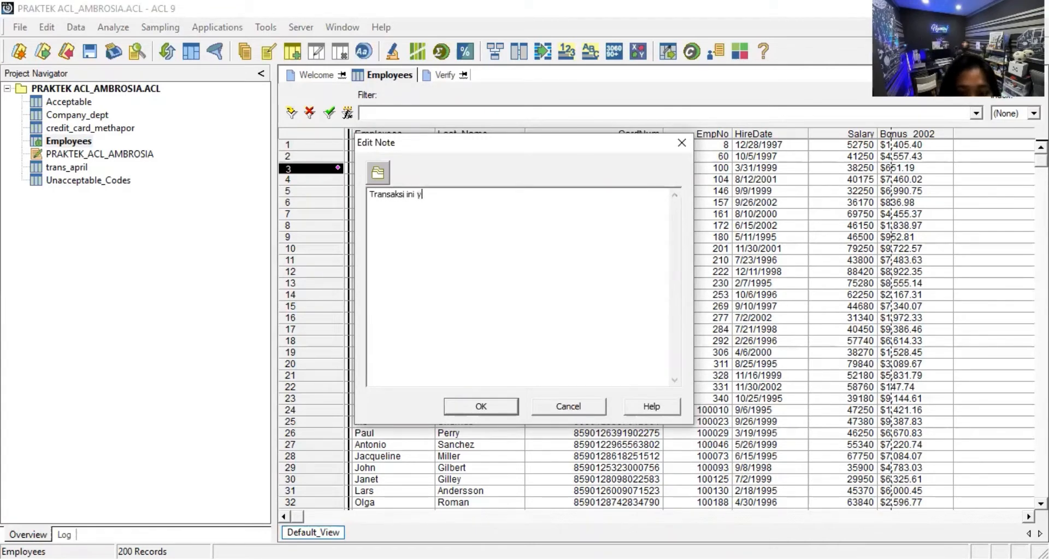
pyautogui.write('ernayata ')
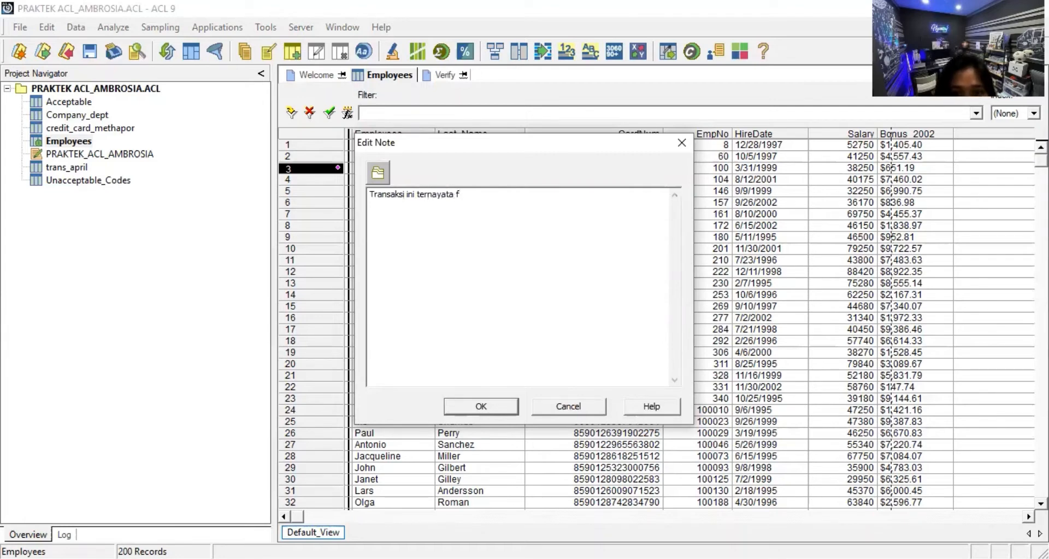
pyautogui.write('fiktif')
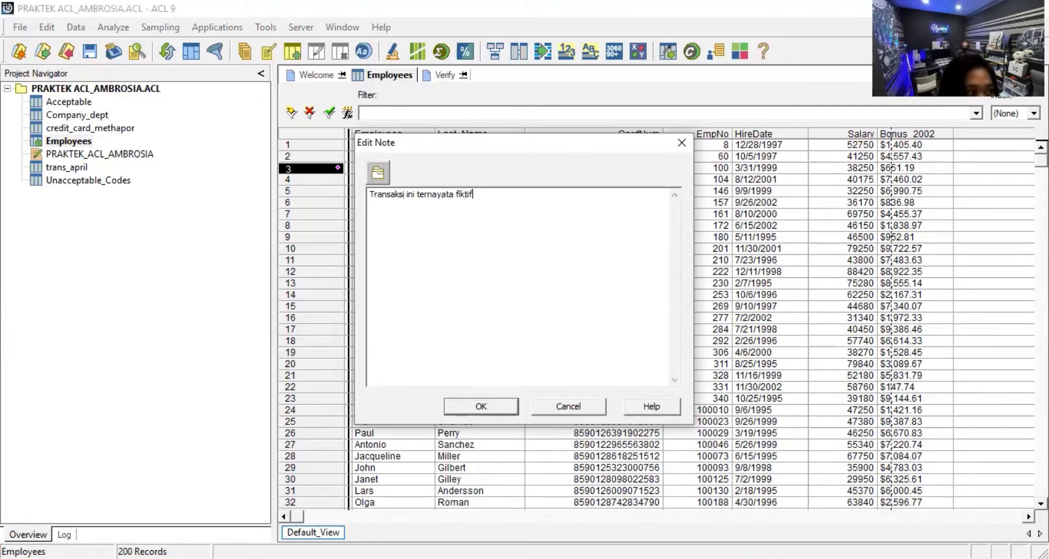
pyautogui.write(', karena ')
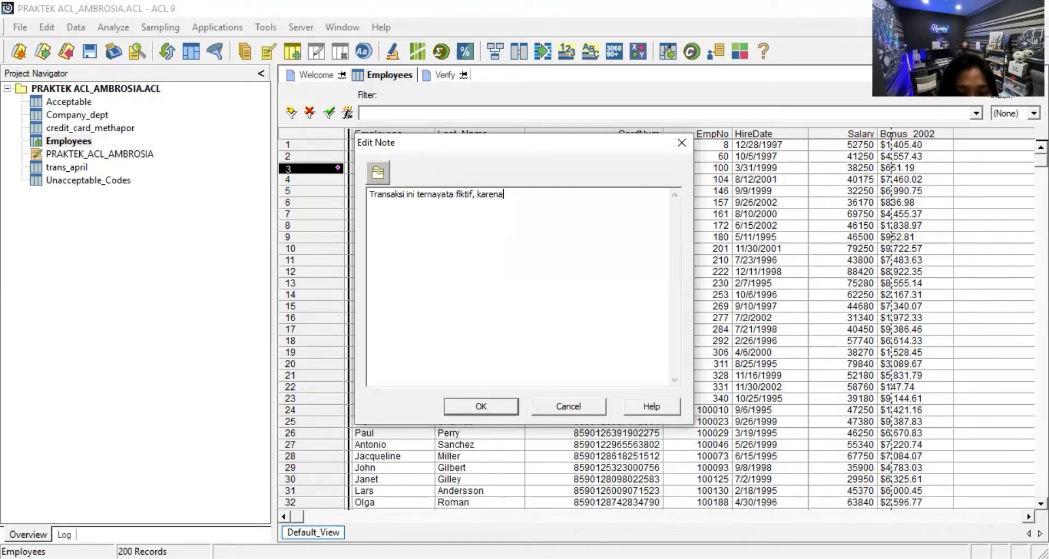
pyautogui.write('setelah')
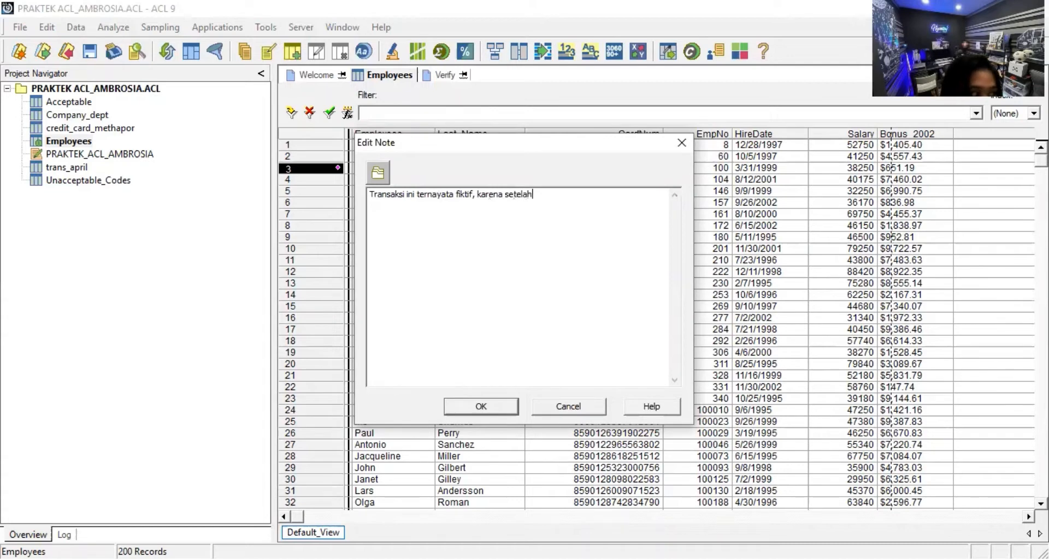
pyautogui.write(' diau')
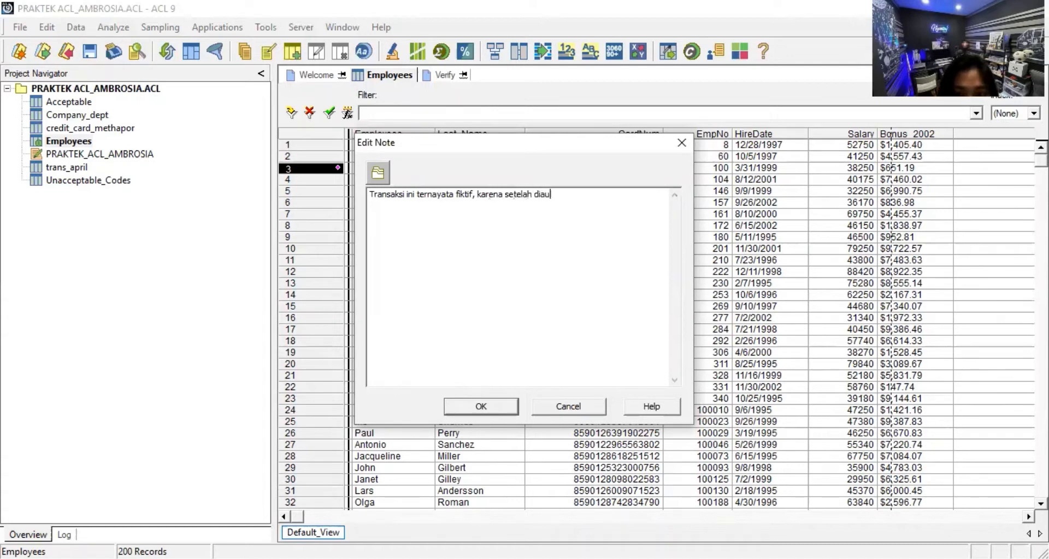
pyautogui.write('dit')
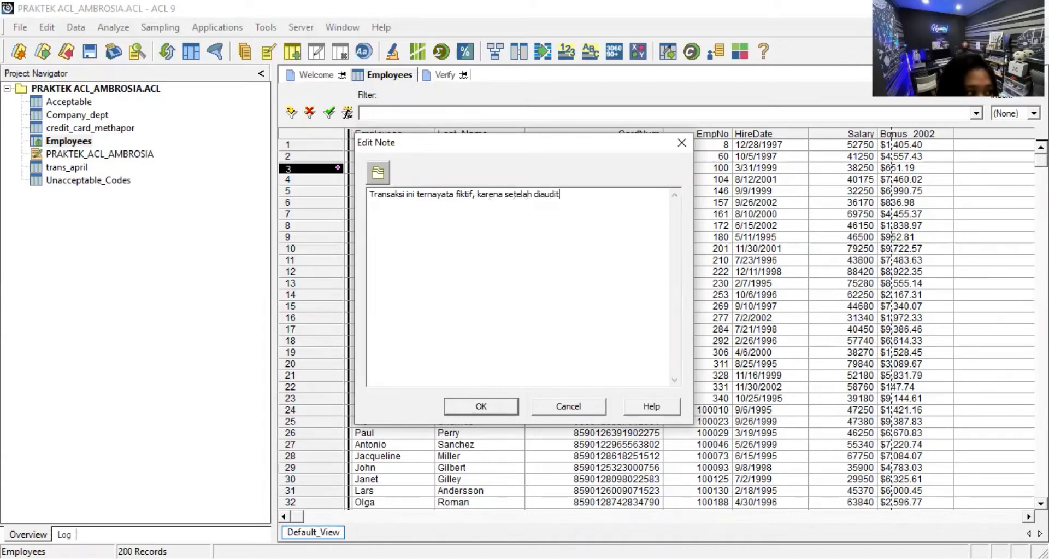
pyautogui.write(' ti')
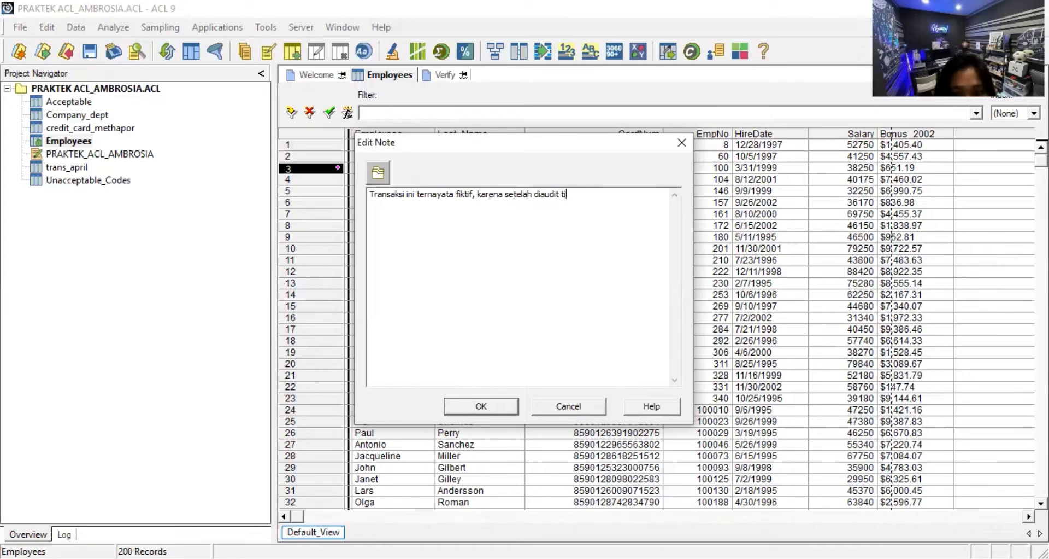
pyautogui.write('dak ada do')
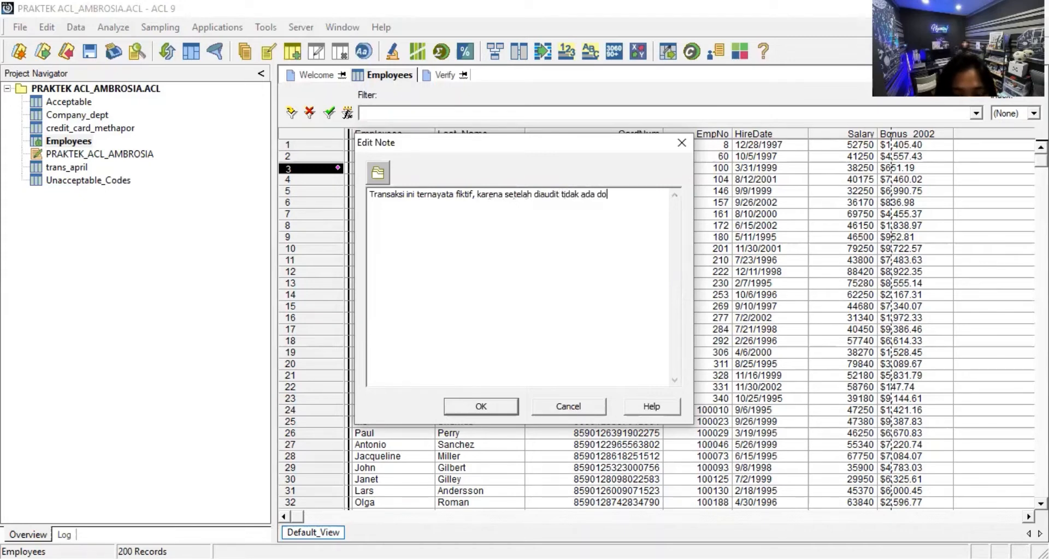
pyautogui.write('kumen p')
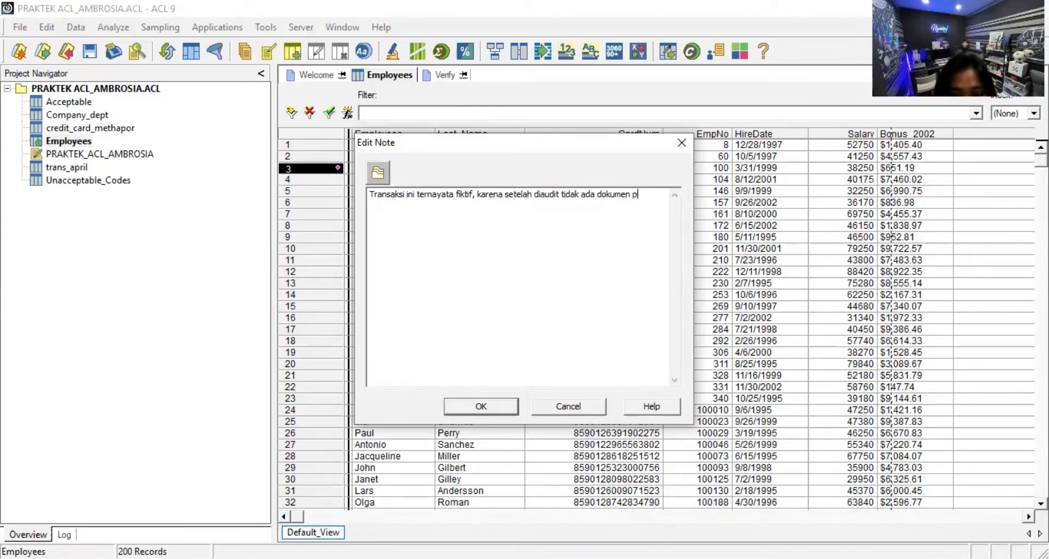
pyautogui.write('endukungnya')
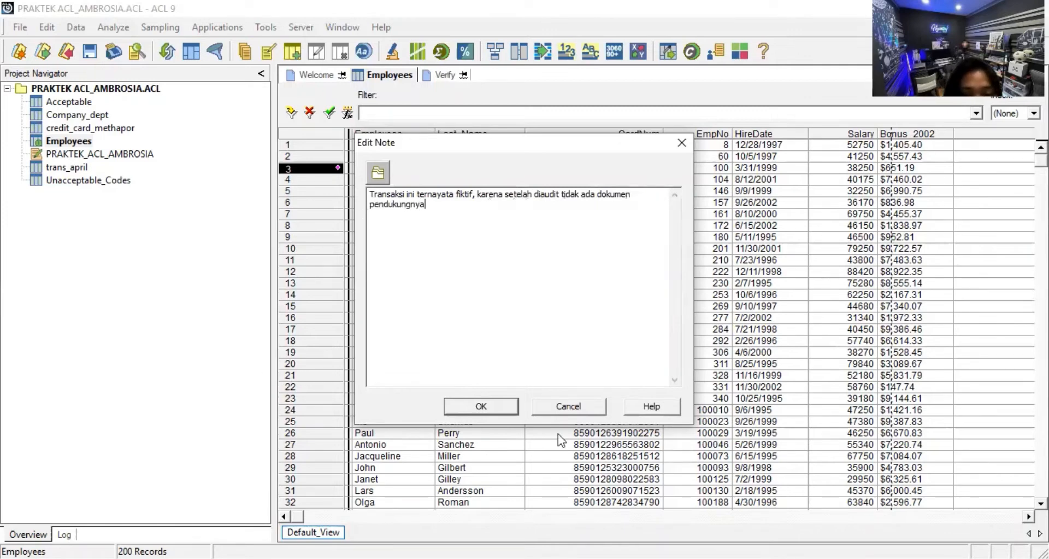
pyautogui.click(489, 406)
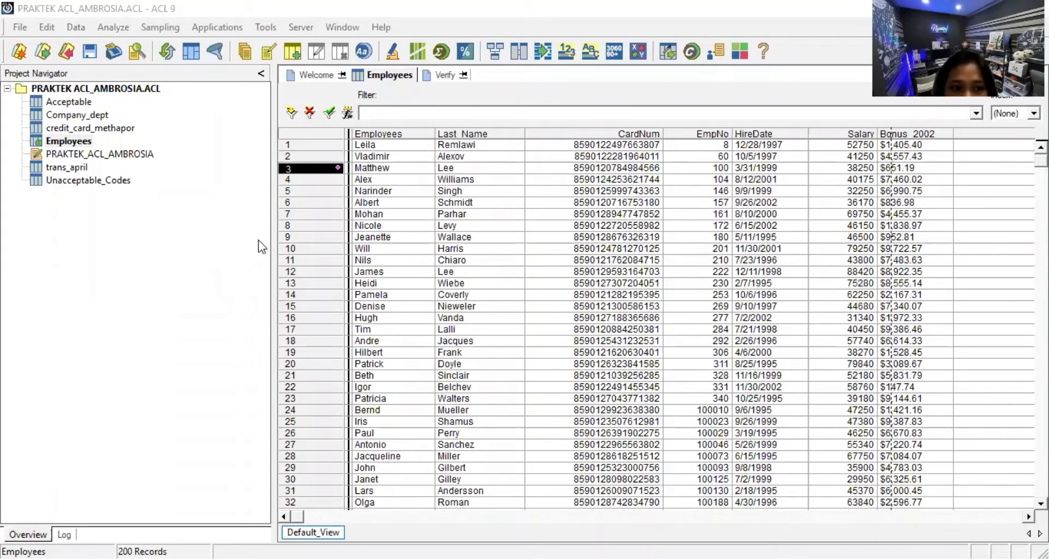
# Open the credit_card_methapor table and run Total Fields on the CREDLIM field
pyautogui.doubleClick(85, 129)
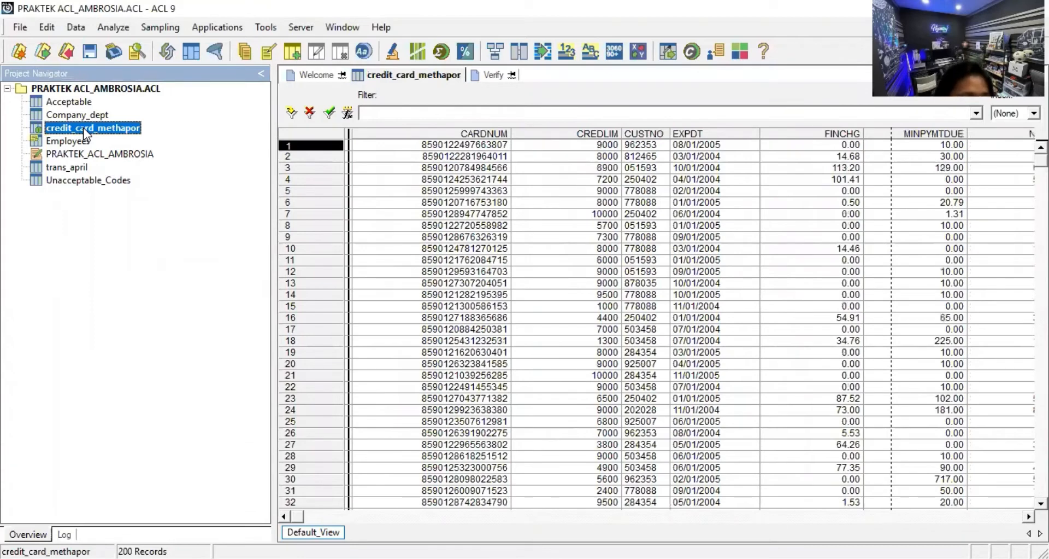
pyautogui.click(104, 27)
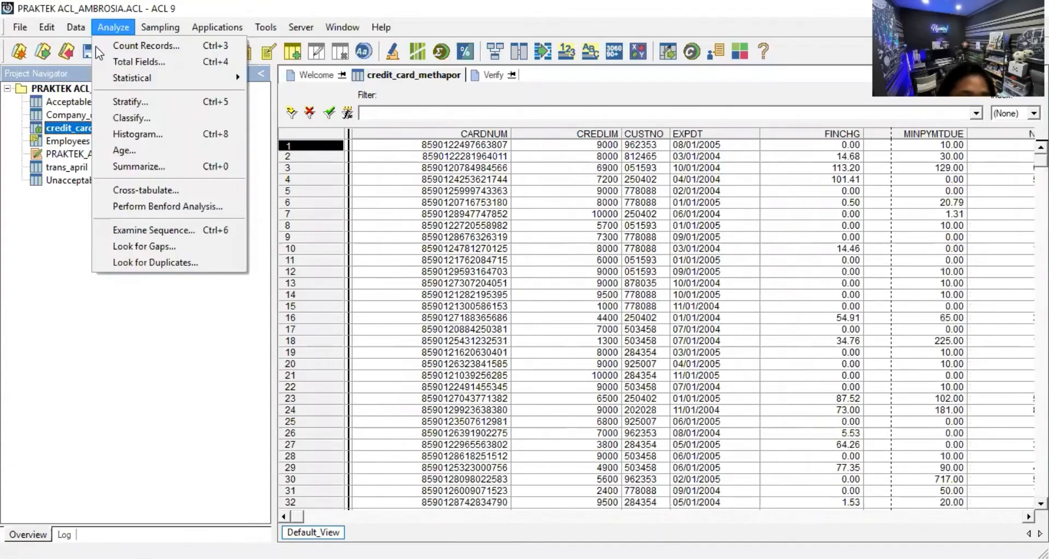
pyautogui.click(134, 59)
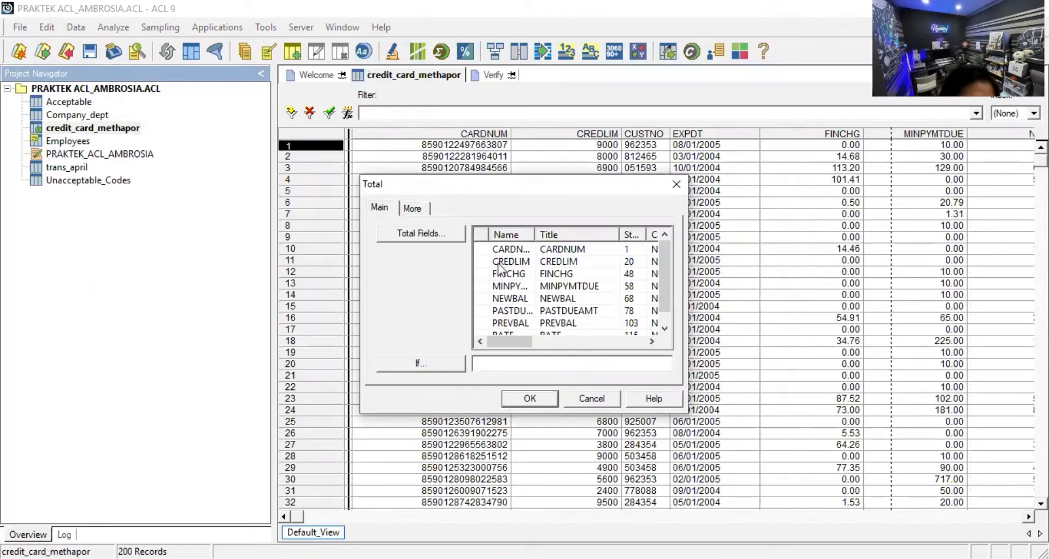
pyautogui.click(499, 262)
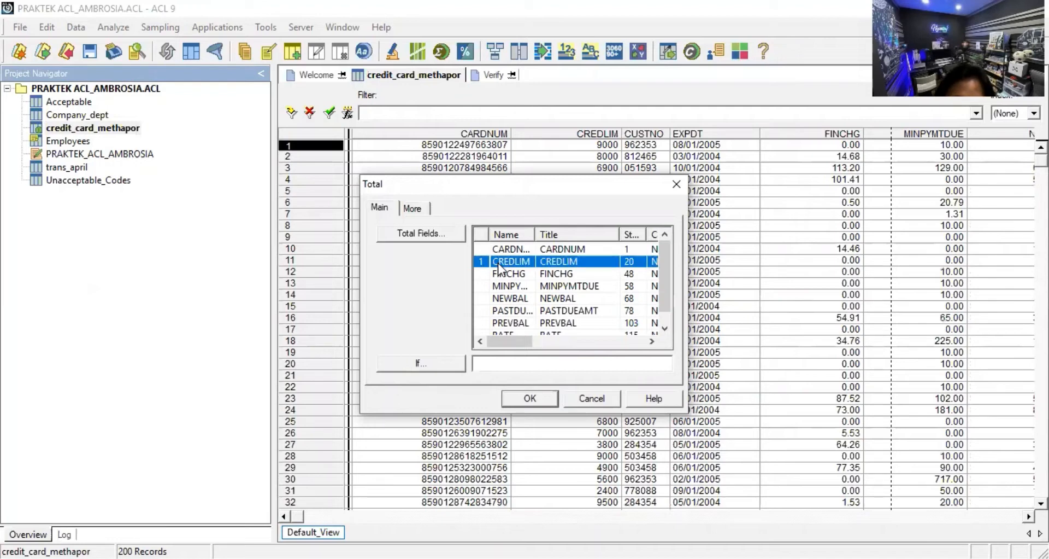
pyautogui.click(526, 392)
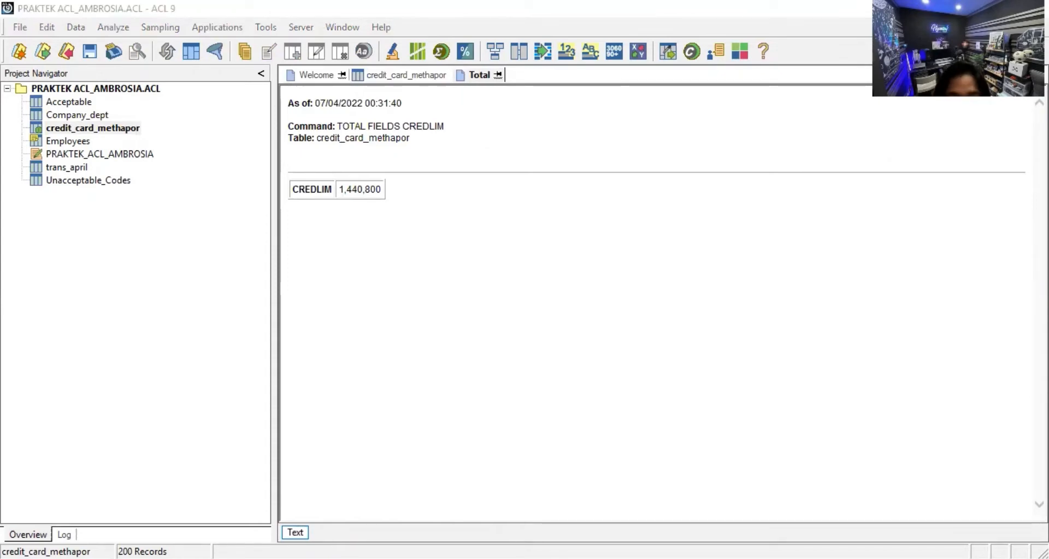
pyautogui.click(350, 215)
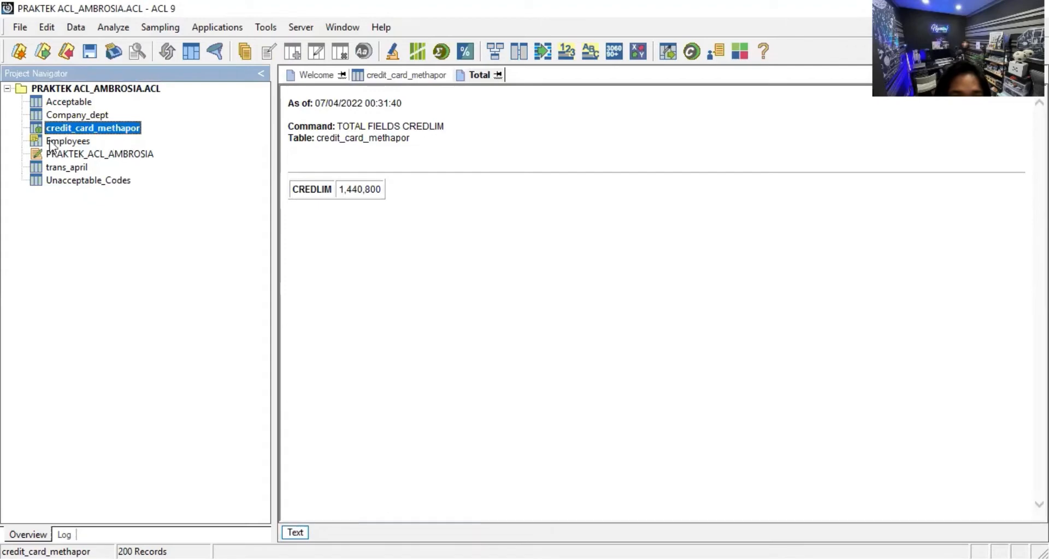
# Return to the credit_card_methapor table and try to apply the view filter Expdt <= '20040101'
pyautogui.doubleClick(66, 130)
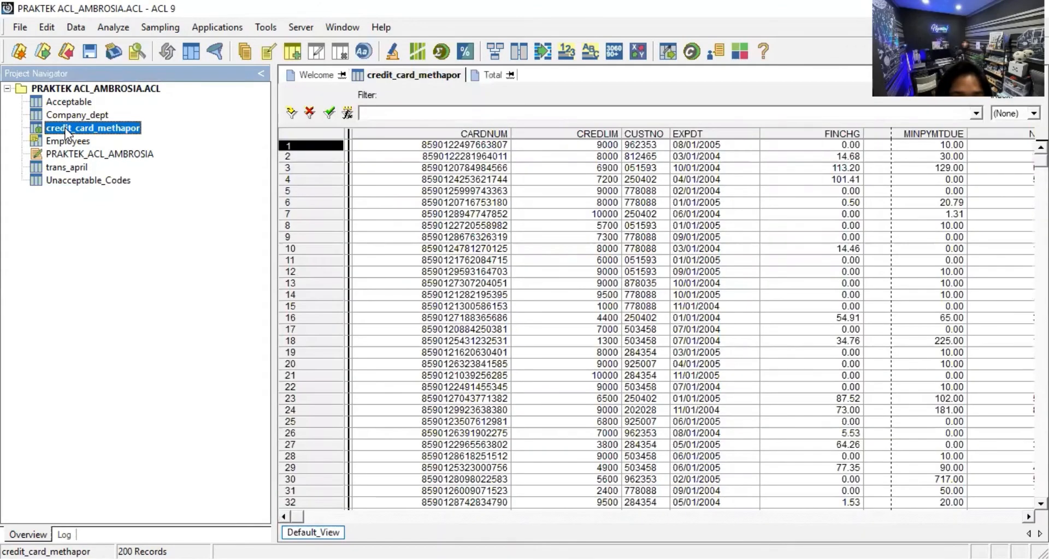
pyautogui.click(346, 116)
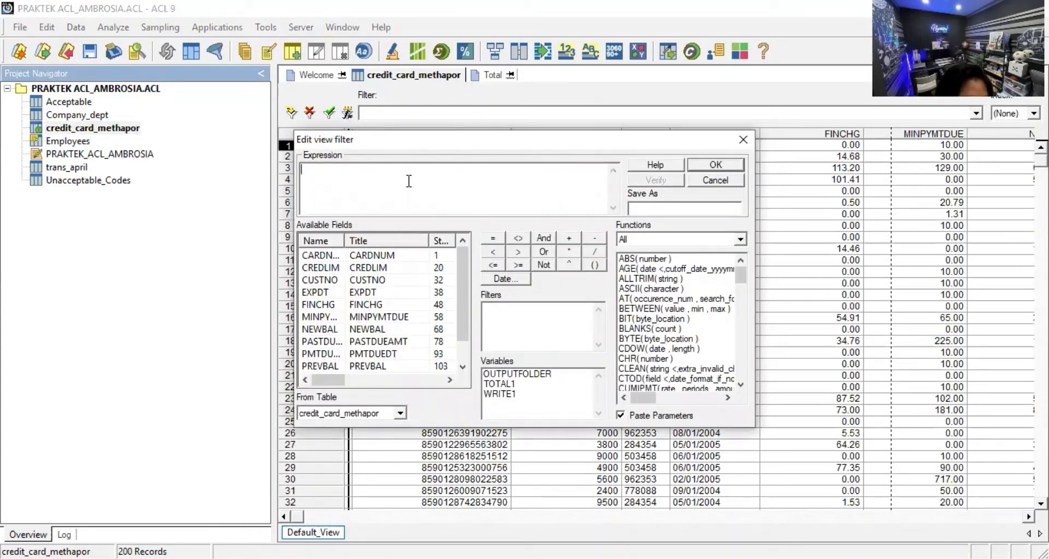
pyautogui.write("Expdt <= '20040101'")
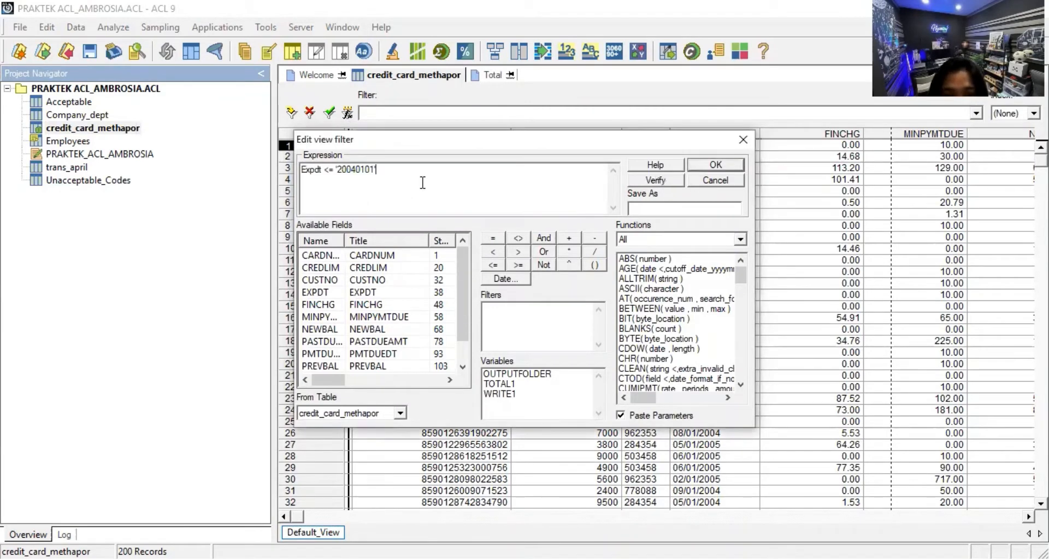
pyautogui.click(716, 163)
pyautogui.click(525, 361)
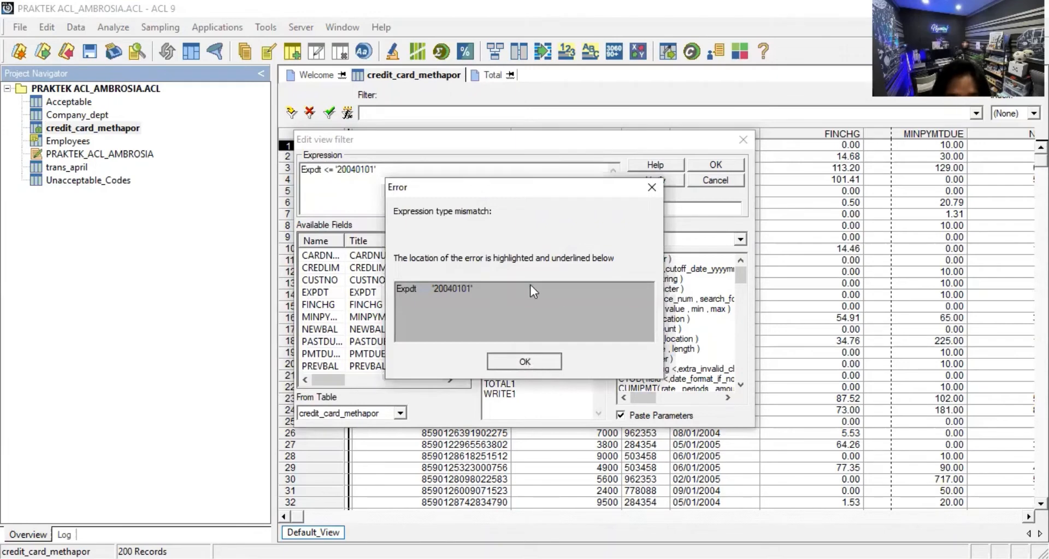
pyautogui.click(522, 279)
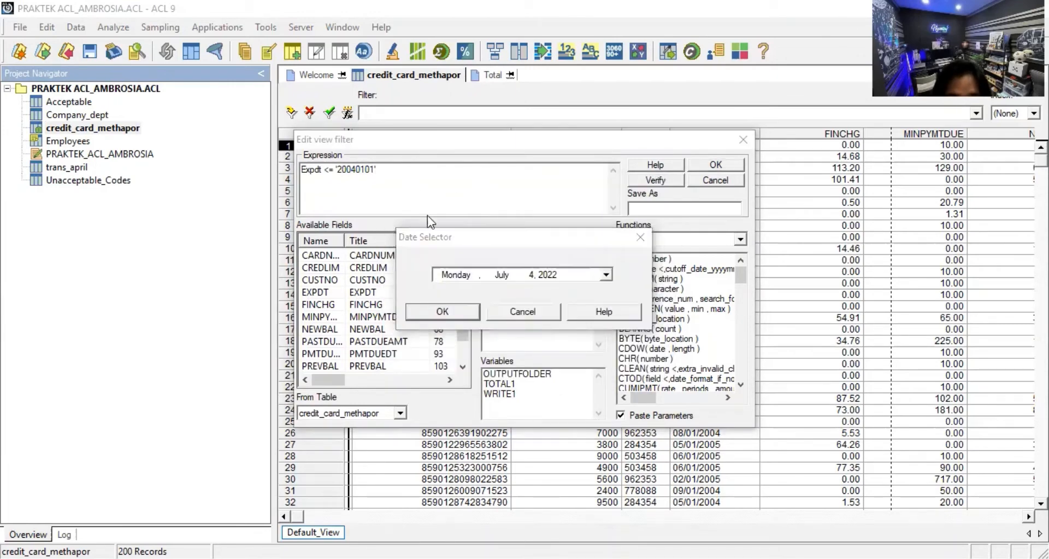
pyautogui.press('Escape')
# Replace the quoted date in the filter expression with January 1, 2004 from the Date Selector and apply the filter Expdt <= `20040101`
pyautogui.moveTo(378, 169); pyautogui.dragTo(337, 168)
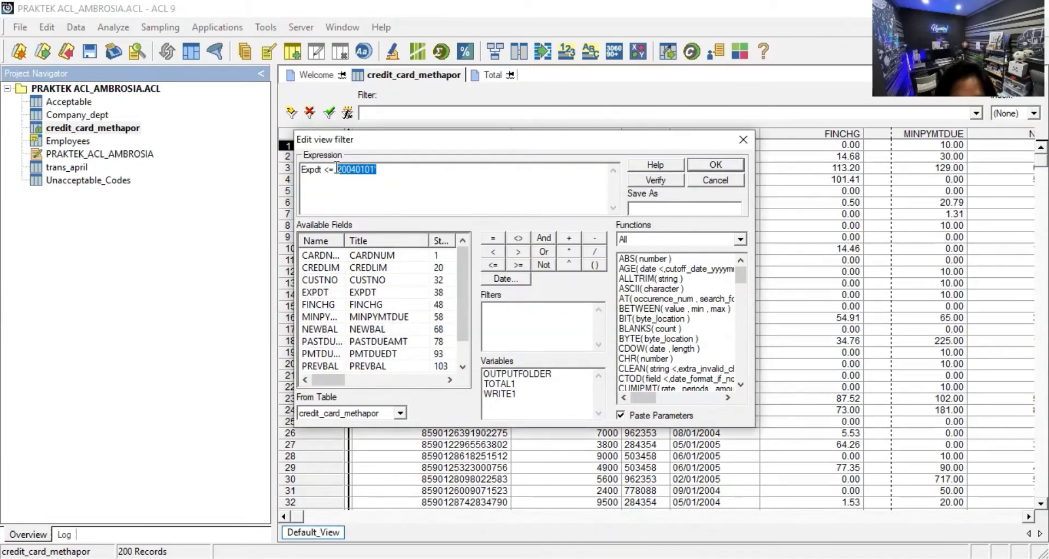
pyautogui.press('Delete')
pyautogui.click(505, 279)
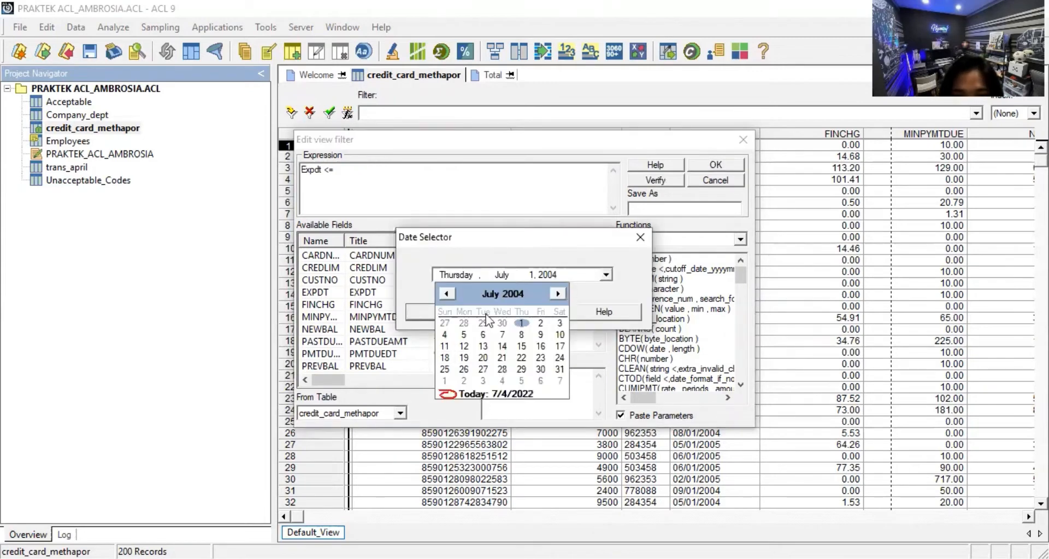
pyautogui.click(447, 293)
pyautogui.click(446, 293)
pyautogui.click(447, 293)
pyautogui.click(446, 293)
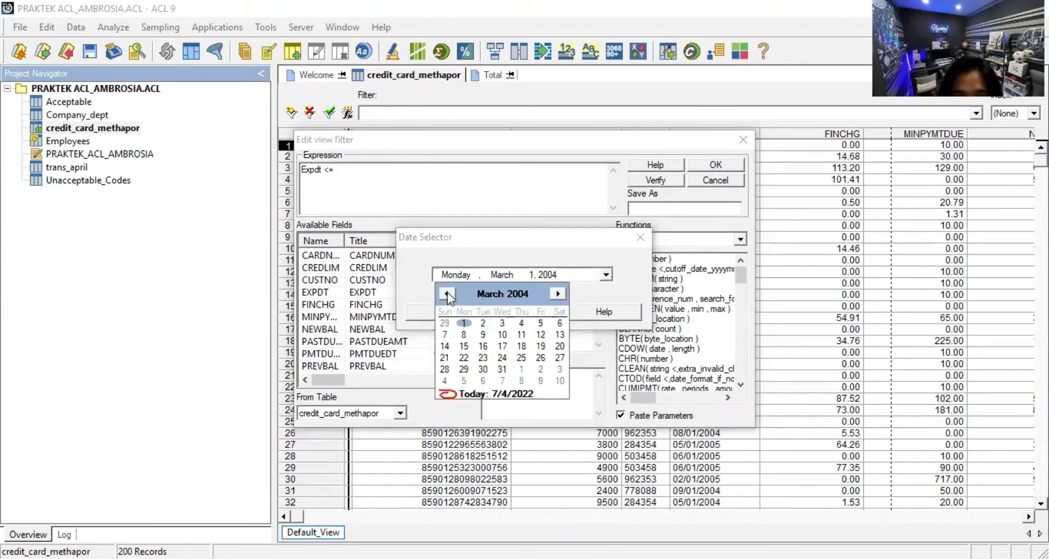
pyautogui.click(447, 294)
pyautogui.click(446, 294)
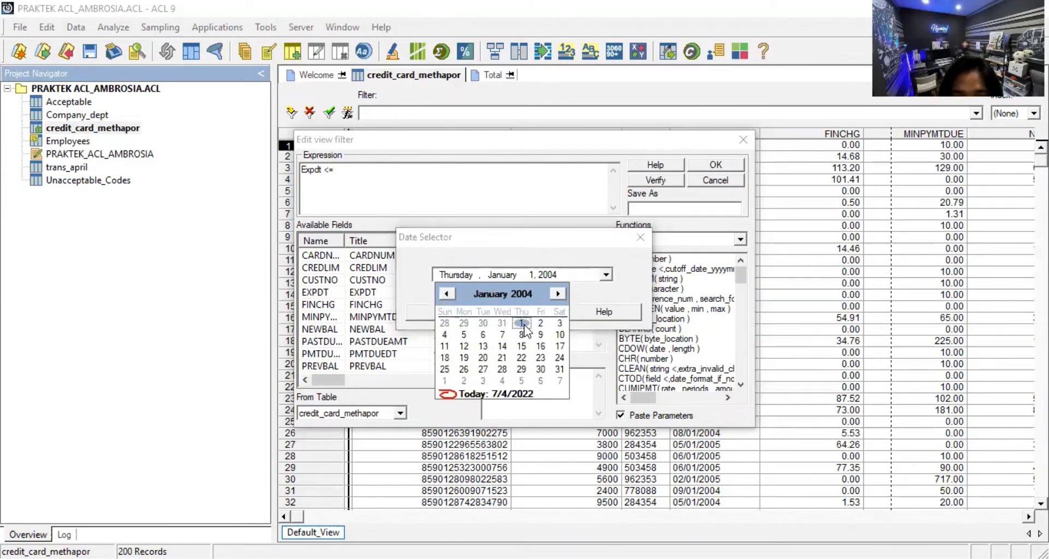
pyautogui.click(521, 323)
pyautogui.click(462, 311)
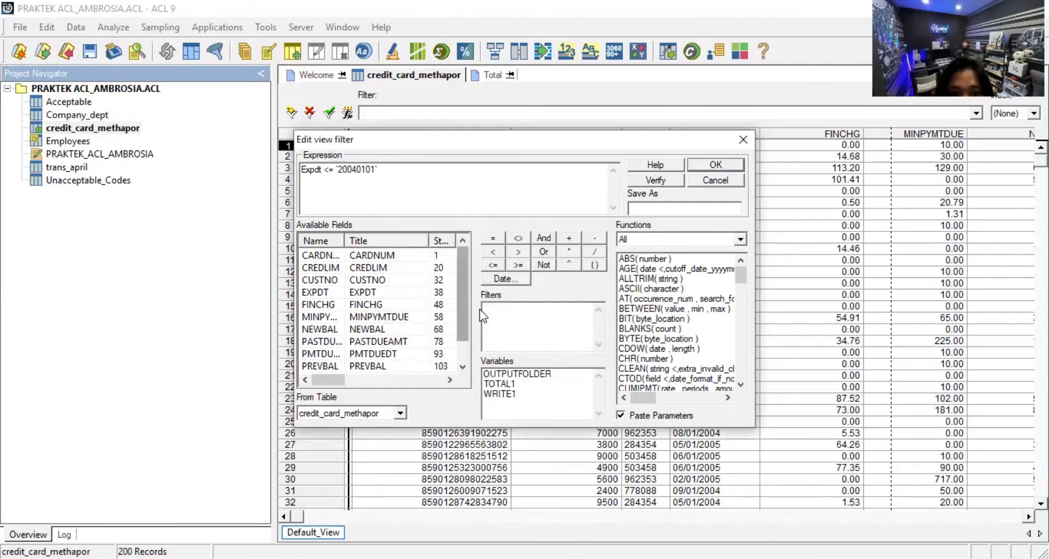
pyautogui.click(710, 163)
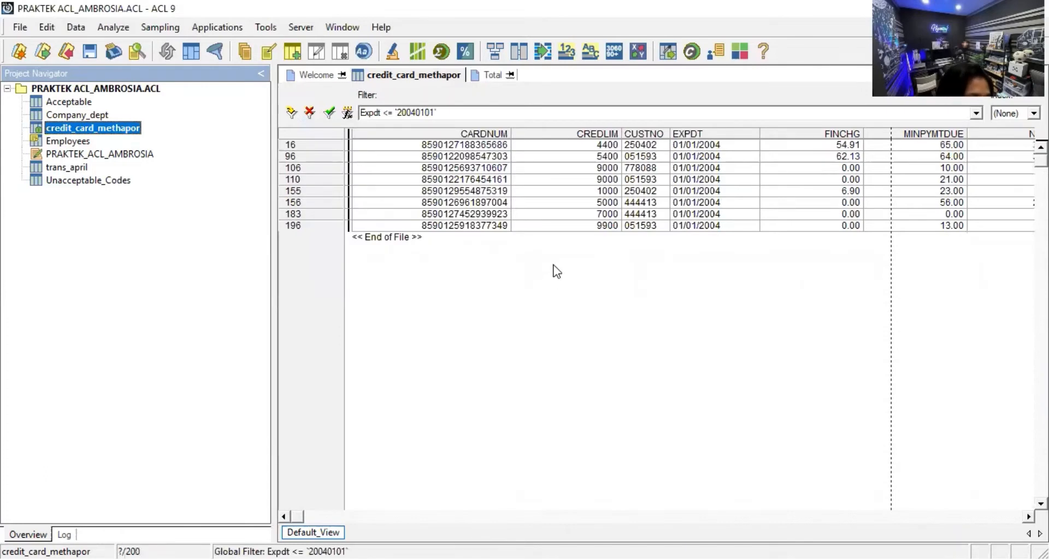
pyautogui.click(556, 270)
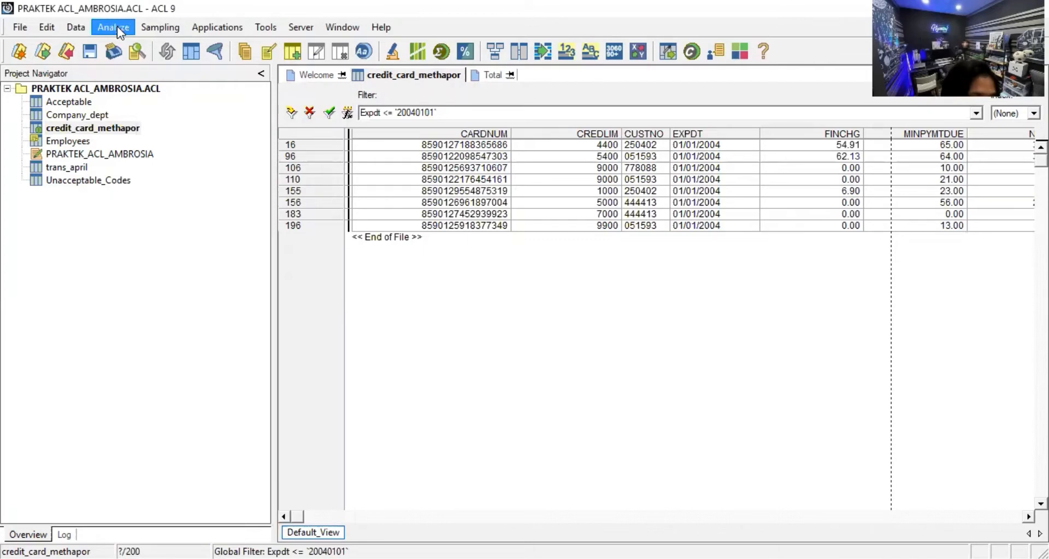
# Count the records of credit_card_methapor using the view filter's expression Expdt <= `20040101` as the If condition
pyautogui.click(117, 26)
pyautogui.click(379, 111)
pyautogui.hotkey('ctrl', 'c')
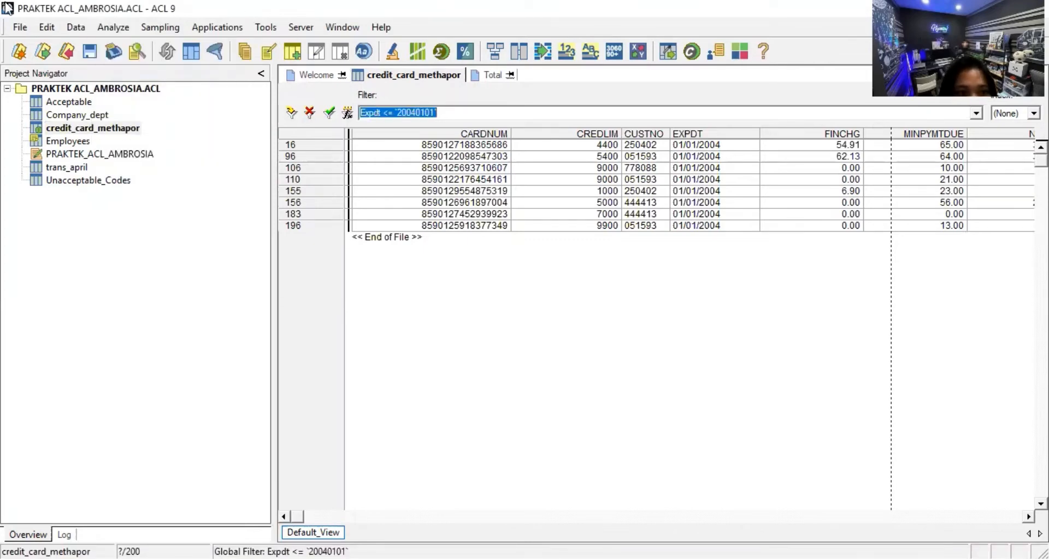
pyautogui.click(105, 28)
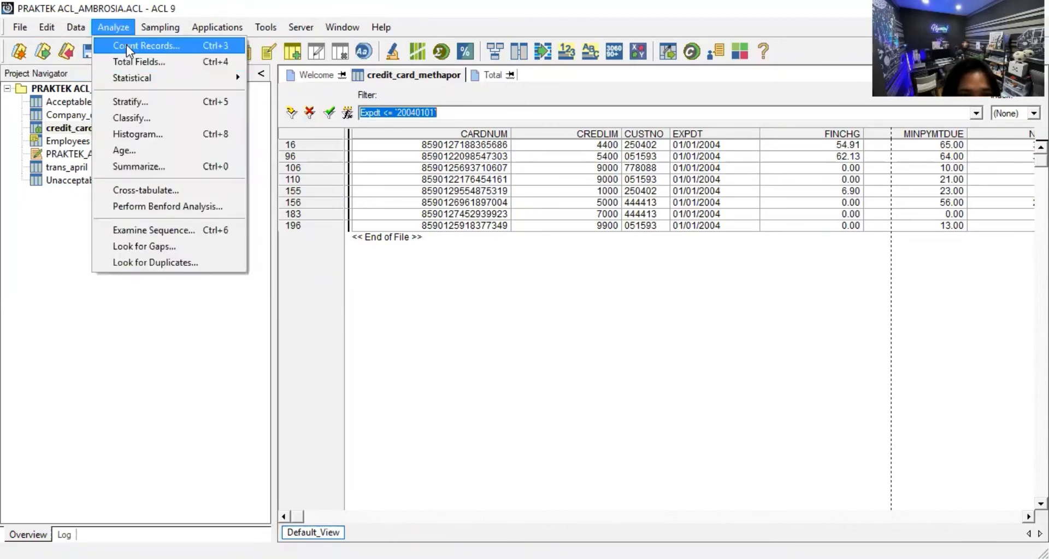
pyautogui.click(126, 44)
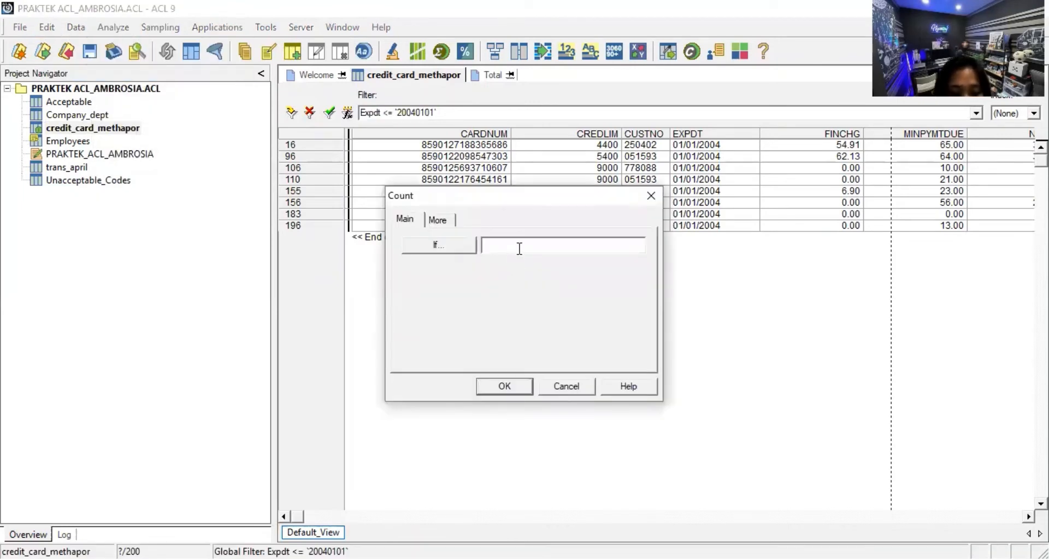
pyautogui.hotkey('ctrl', 'v')
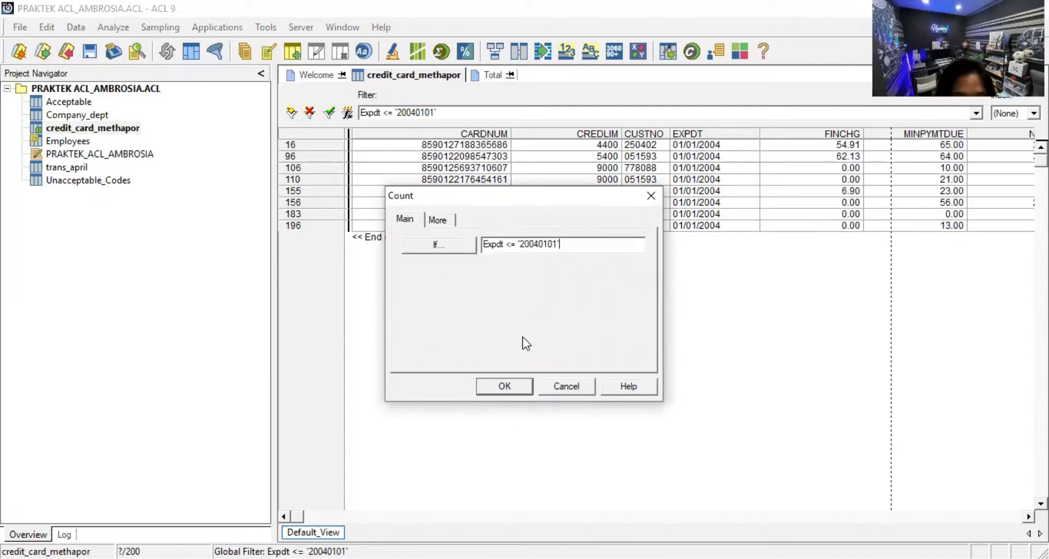
pyautogui.click(506, 389)
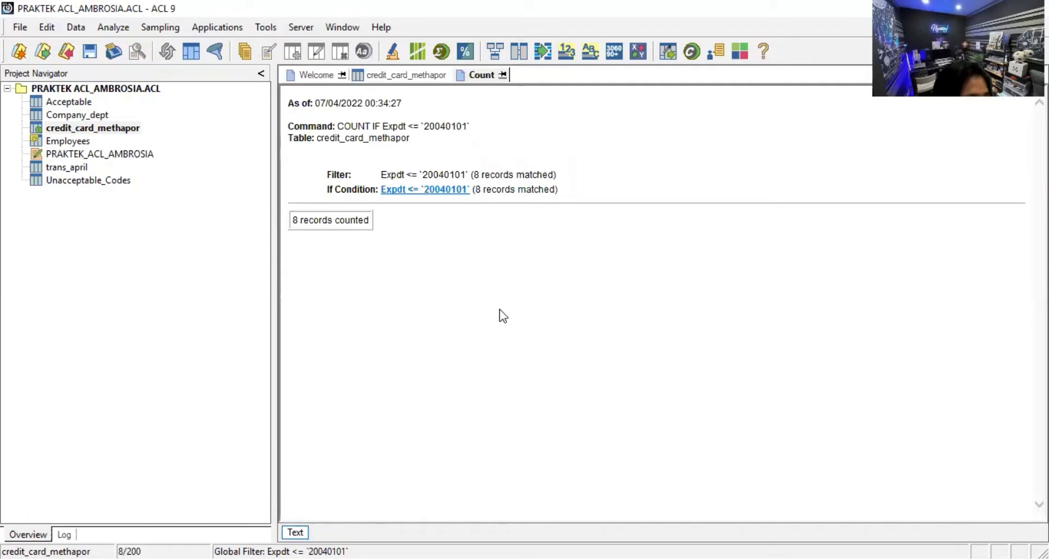
# Export the filtered credit_card_methapor view as Text to Expiry20040101.txt., overwriting the existing file
pyautogui.click(77, 31)
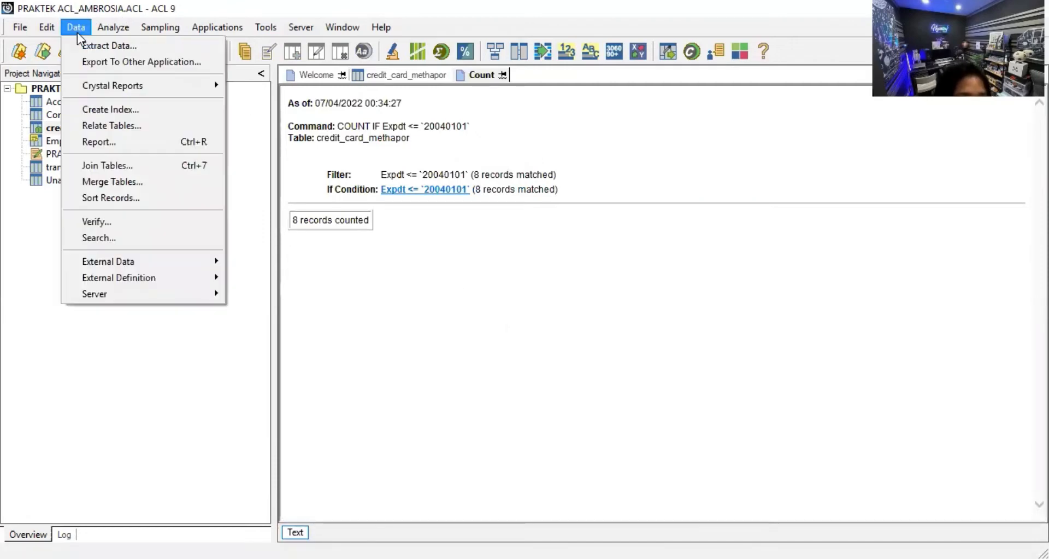
pyautogui.click(142, 63)
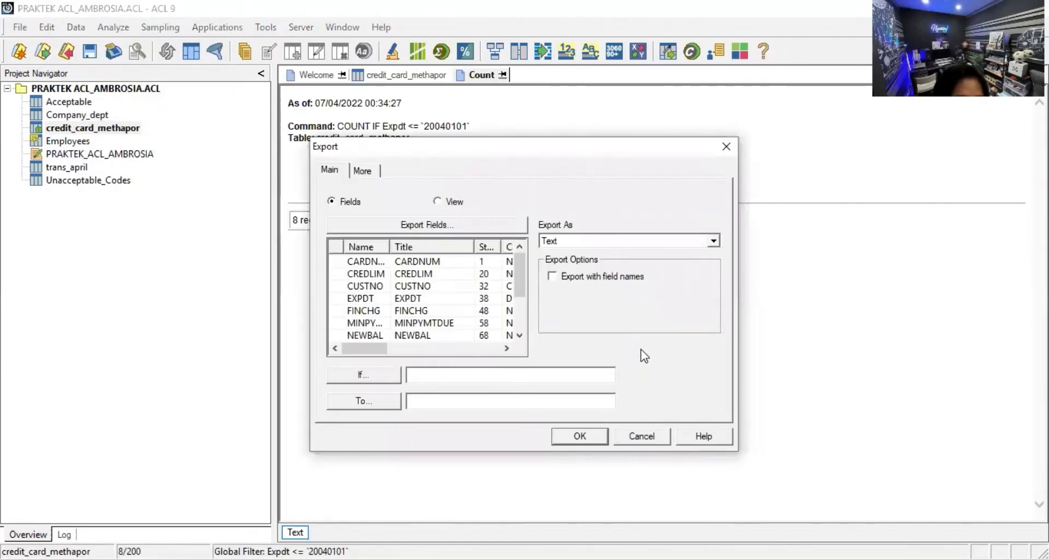
pyautogui.click(438, 202)
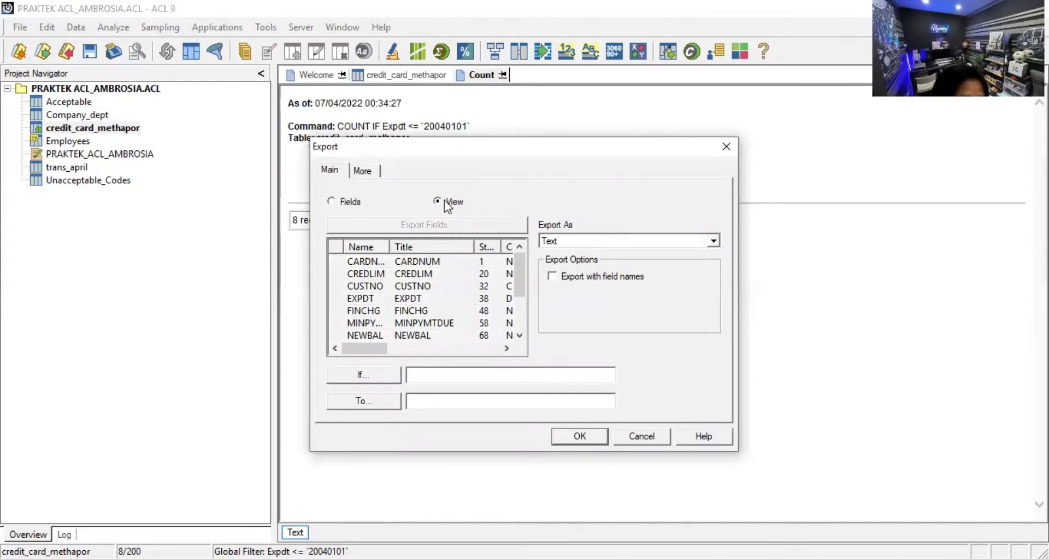
pyautogui.click(590, 243)
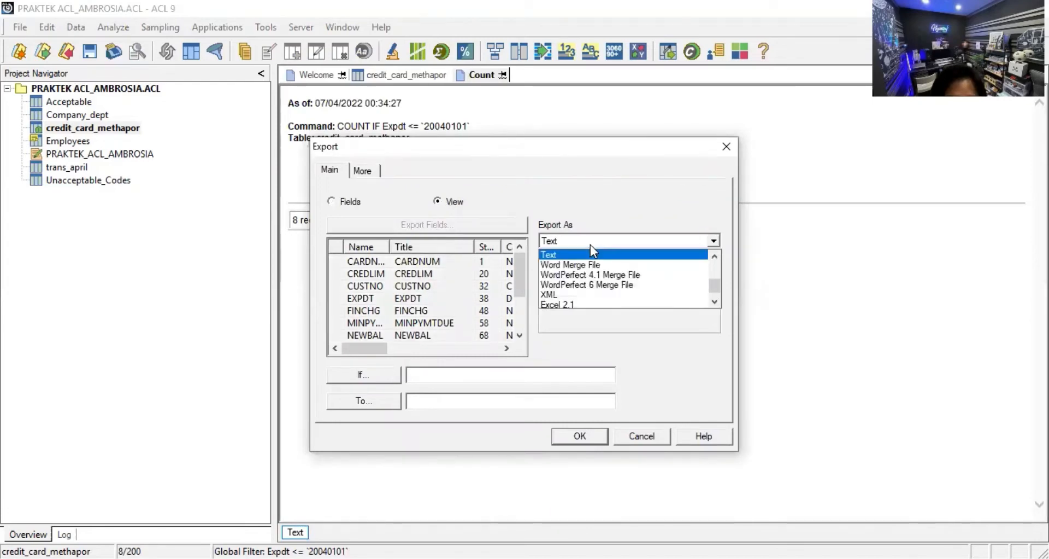
pyautogui.click(594, 251)
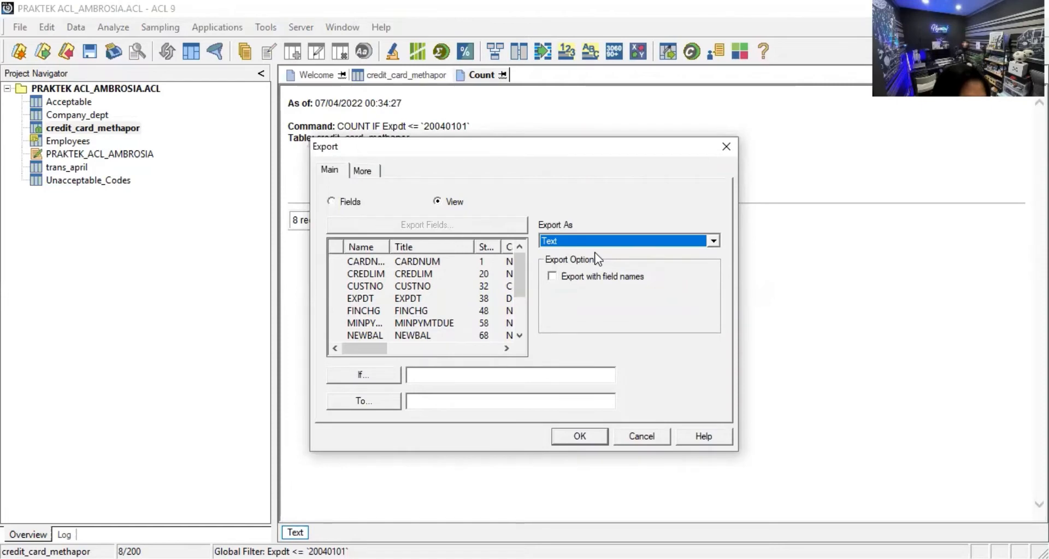
pyautogui.click(508, 400)
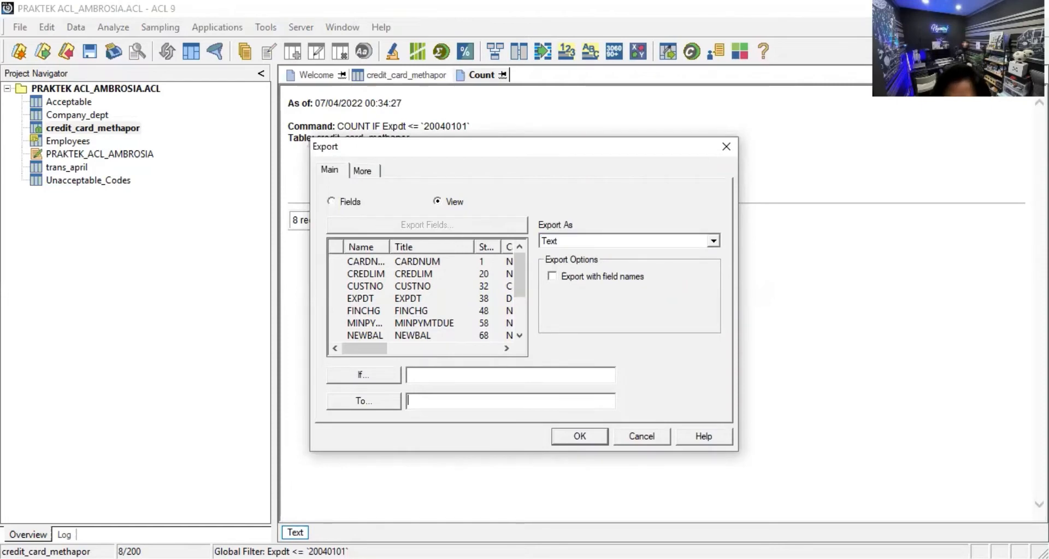
pyautogui.hotkey('alt', 'Tab')
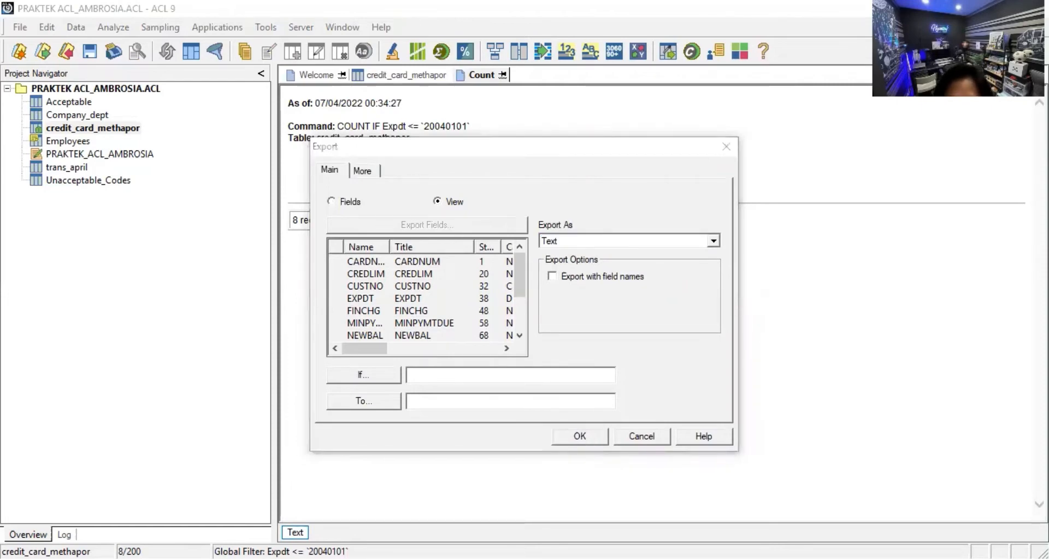
pyautogui.click(539, 384)
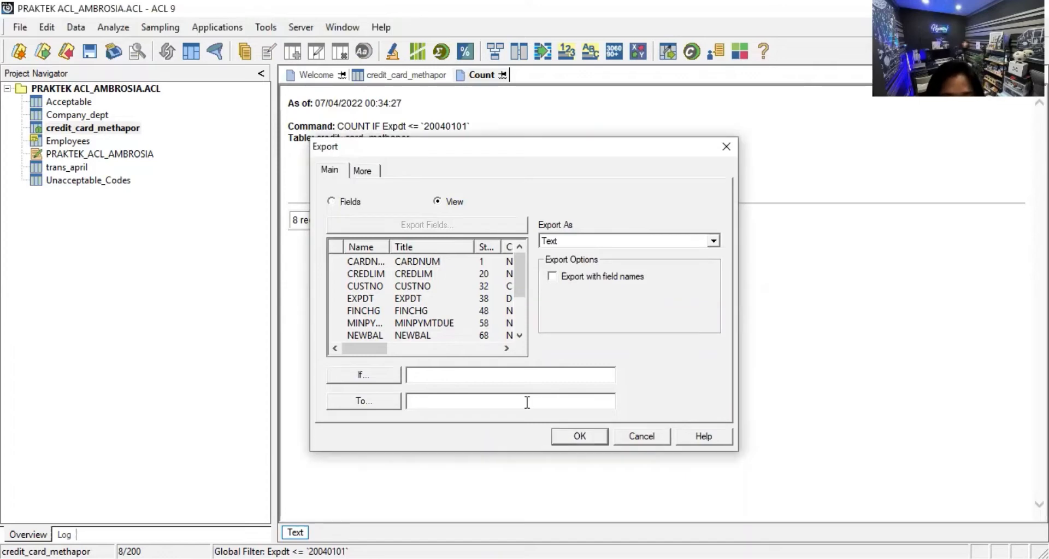
pyautogui.write('Expiry20040101.txt.')
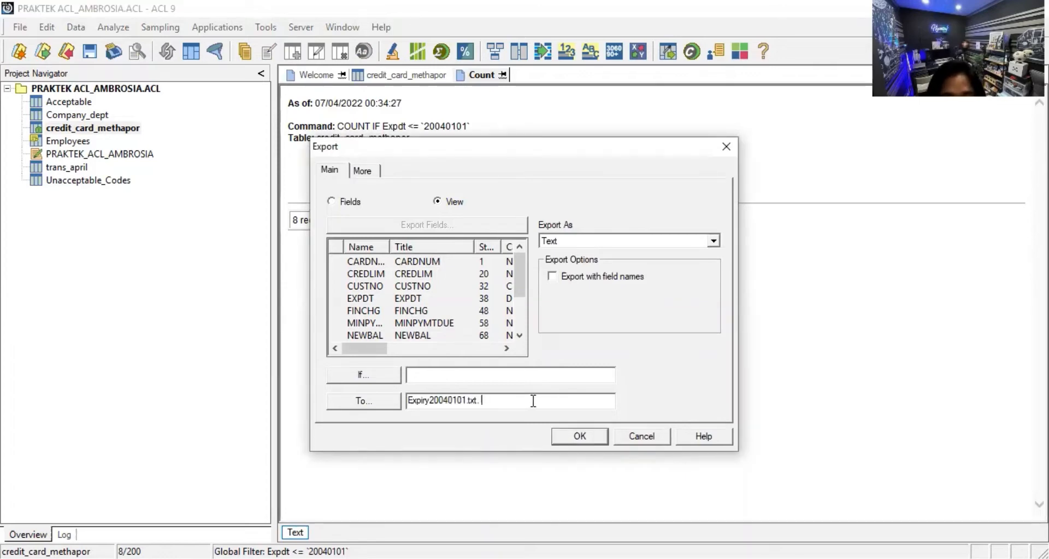
pyautogui.click(588, 434)
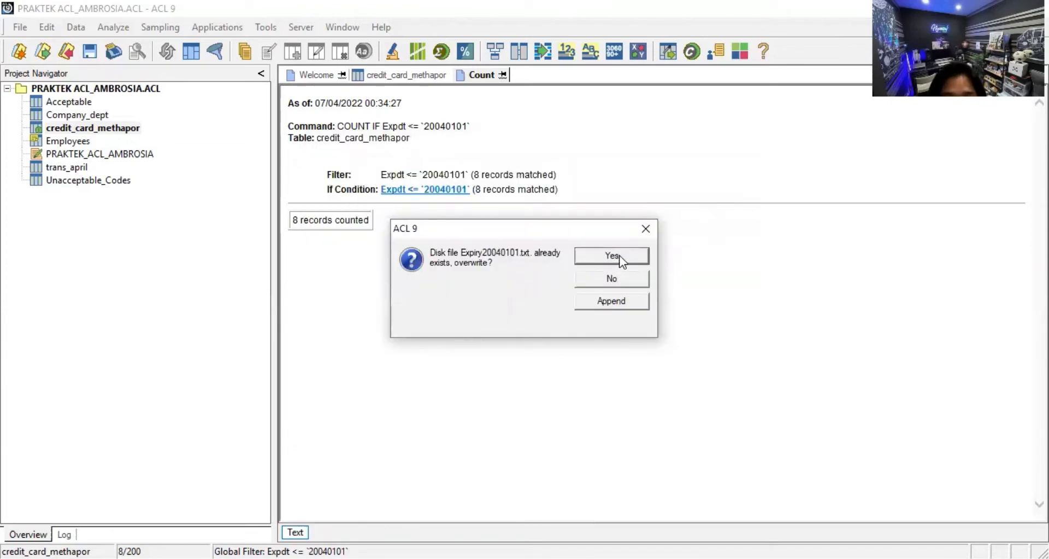
pyautogui.click(618, 255)
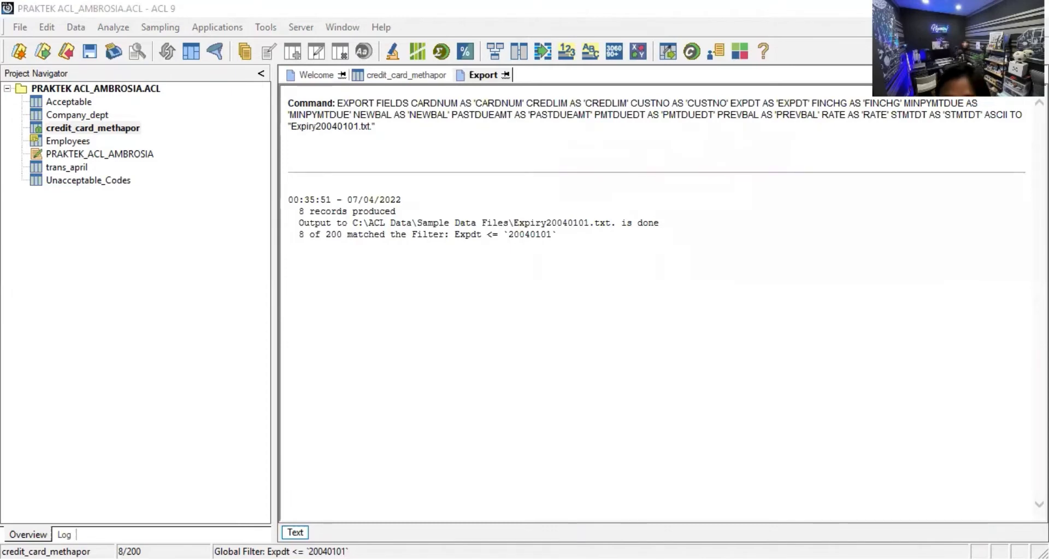
# Open the trans_april table's layout for editing and accept the AMOUNT field with the NUMERIC type
pyautogui.doubleClick(74, 168)
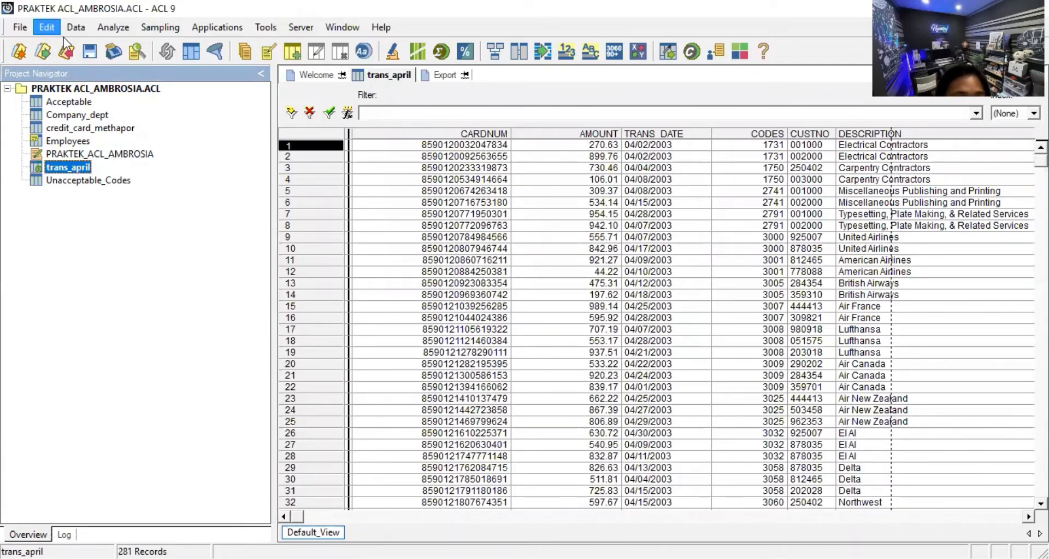
pyautogui.click(43, 32)
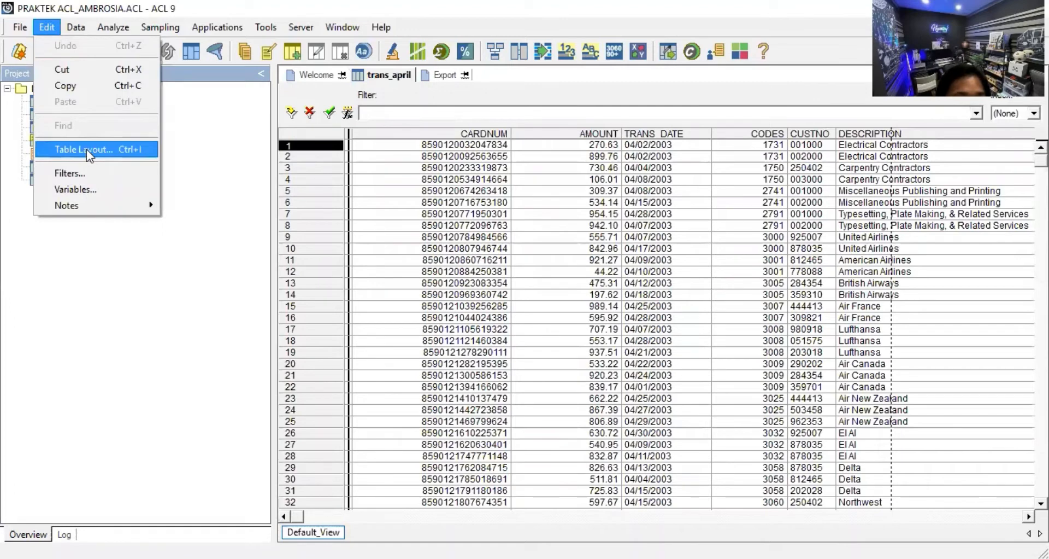
pyautogui.click(87, 149)
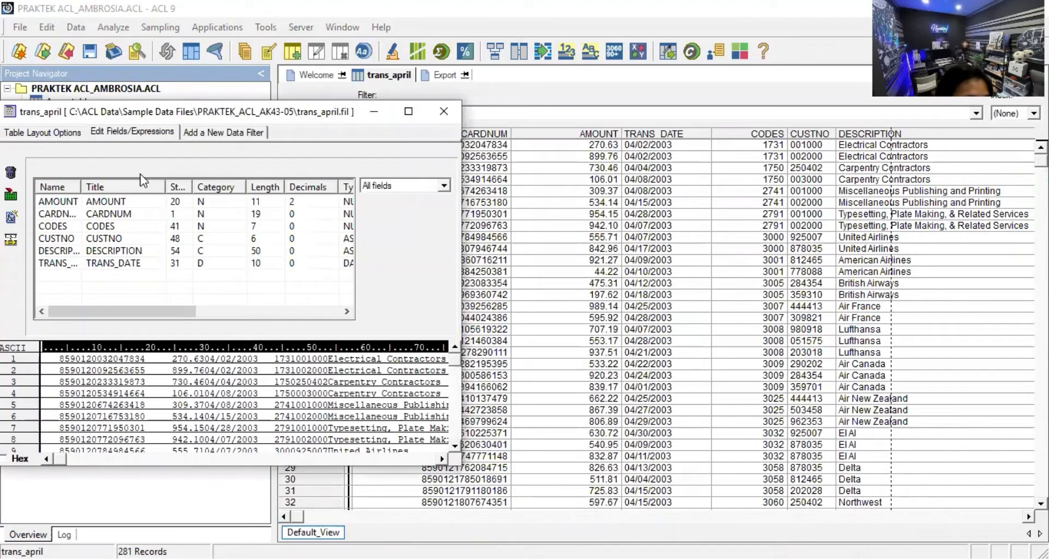
pyautogui.doubleClick(55, 202)
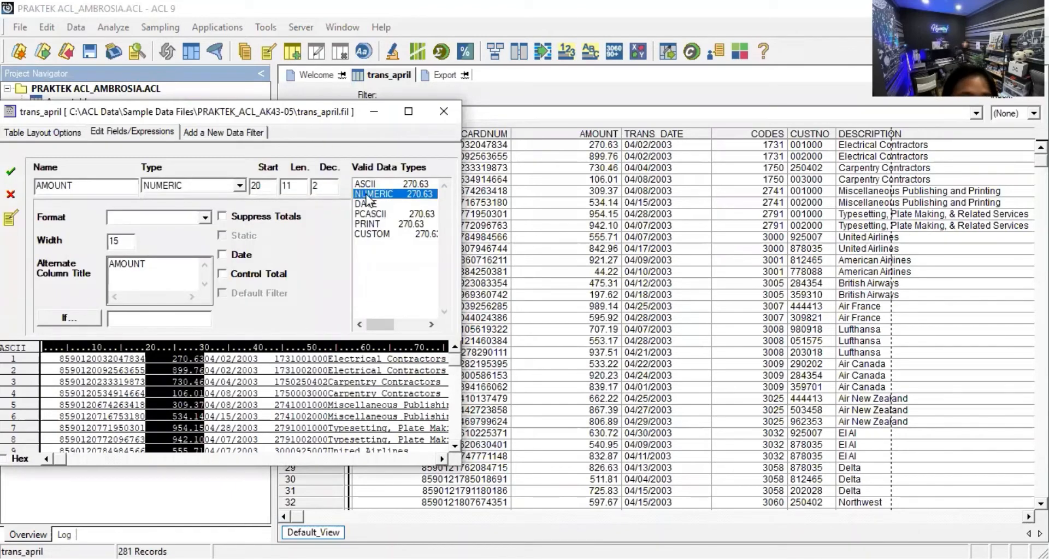
pyautogui.click(11, 171)
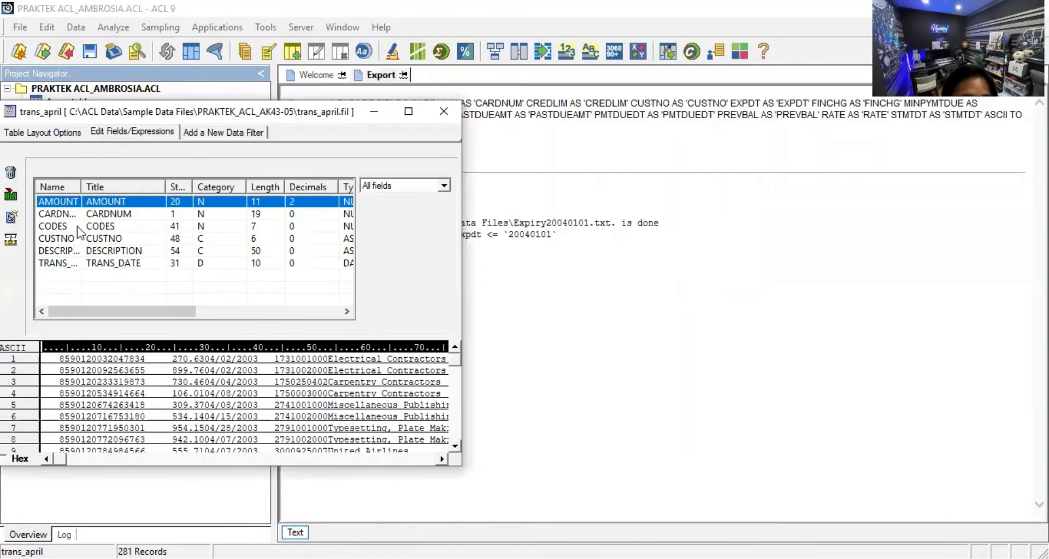
# Change the CARDNUM field's type to ASCII in the trans_april table layout and accept the entry
pyautogui.doubleClick(49, 215)
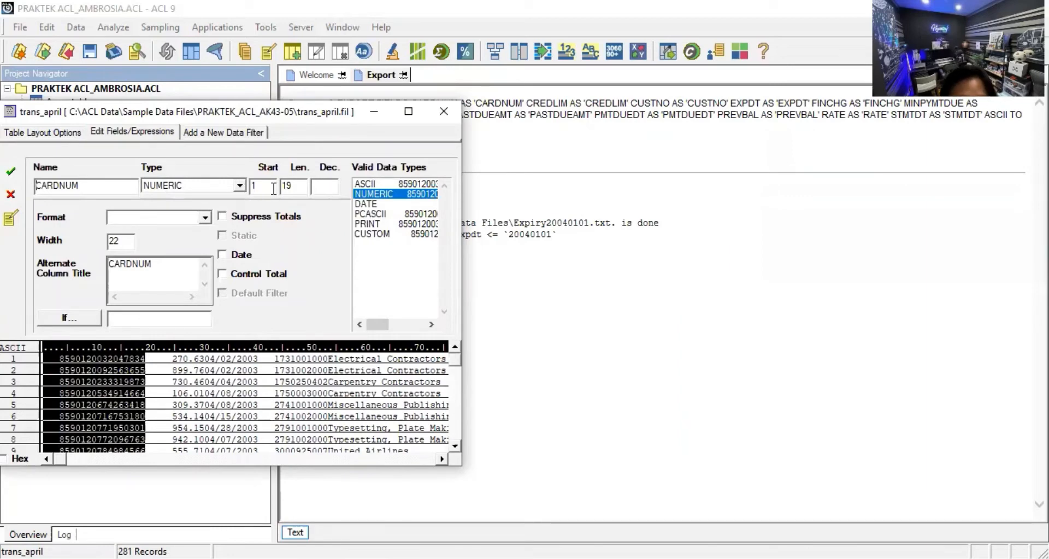
pyautogui.click(403, 183)
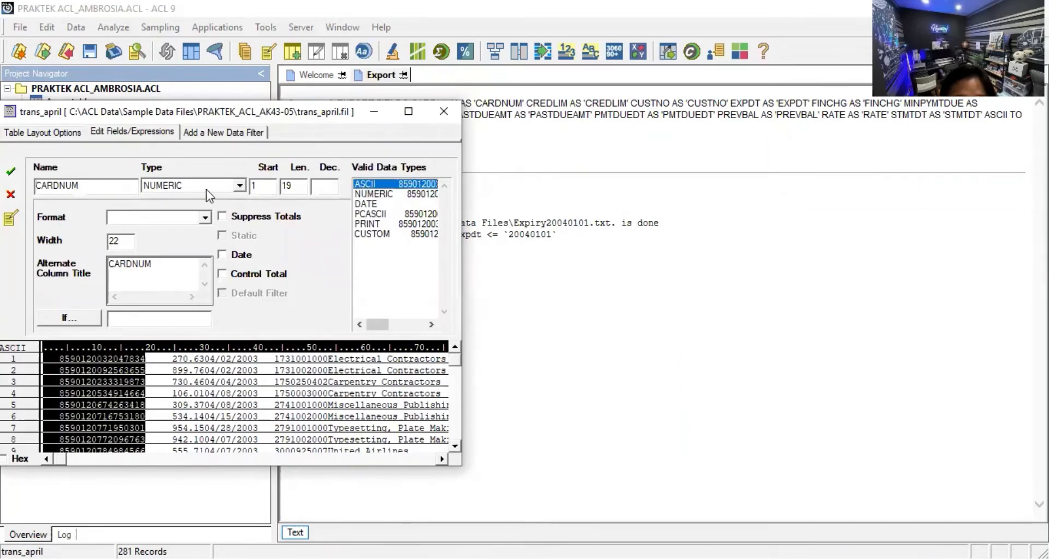
pyautogui.click(238, 186)
pyautogui.scroll(-4, 177, 233)
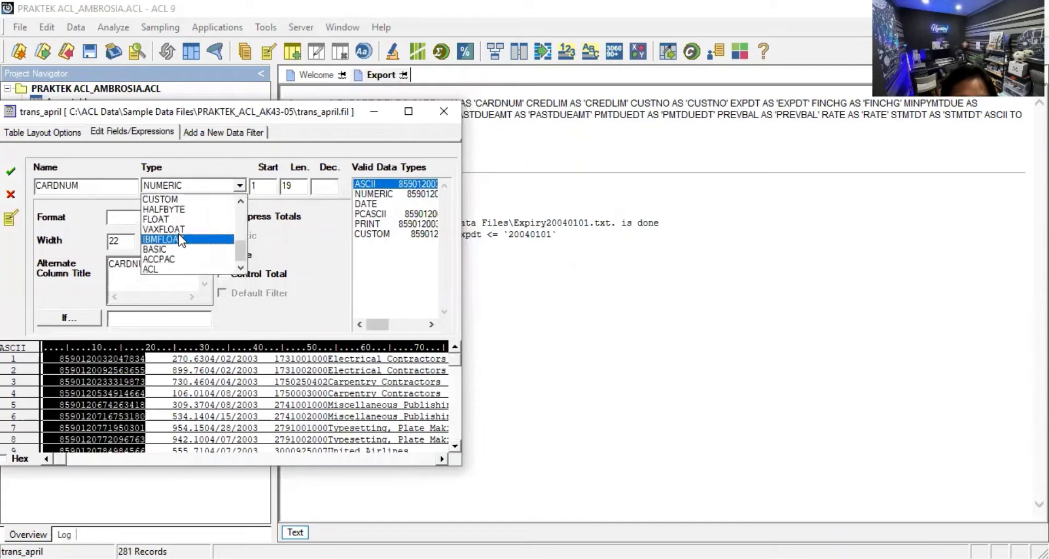
pyautogui.scroll(4, 181, 237)
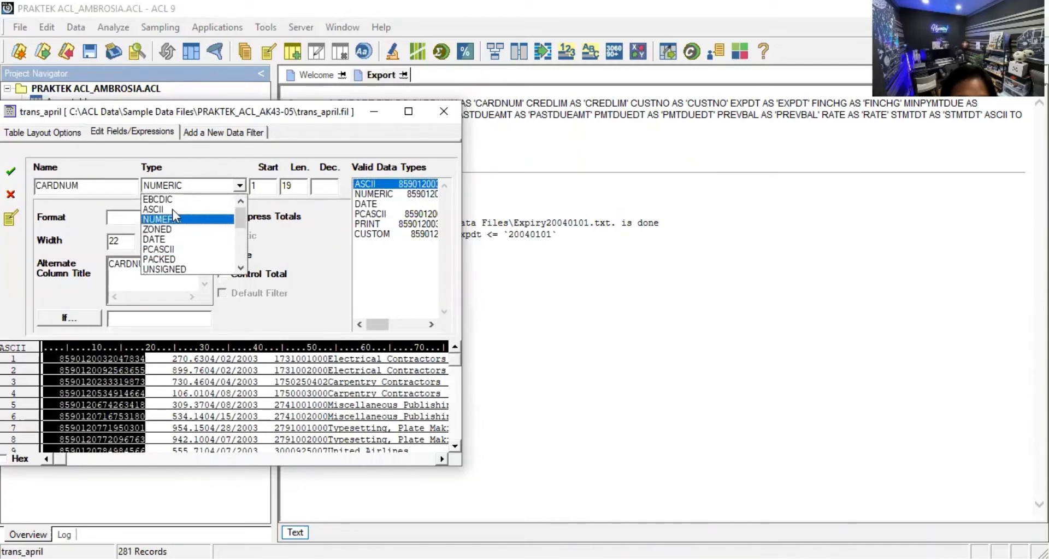
pyautogui.click(169, 207)
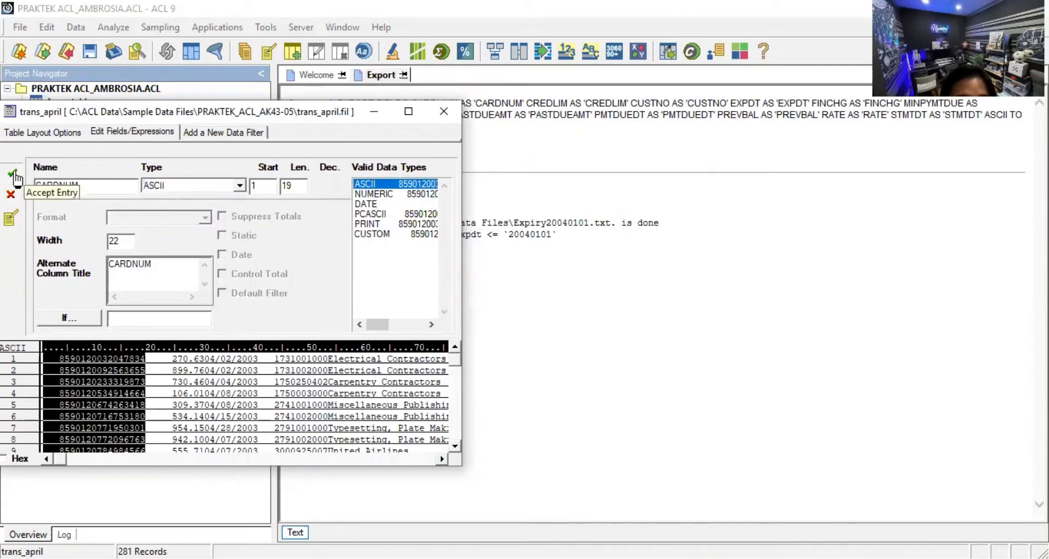
pyautogui.click(10, 171)
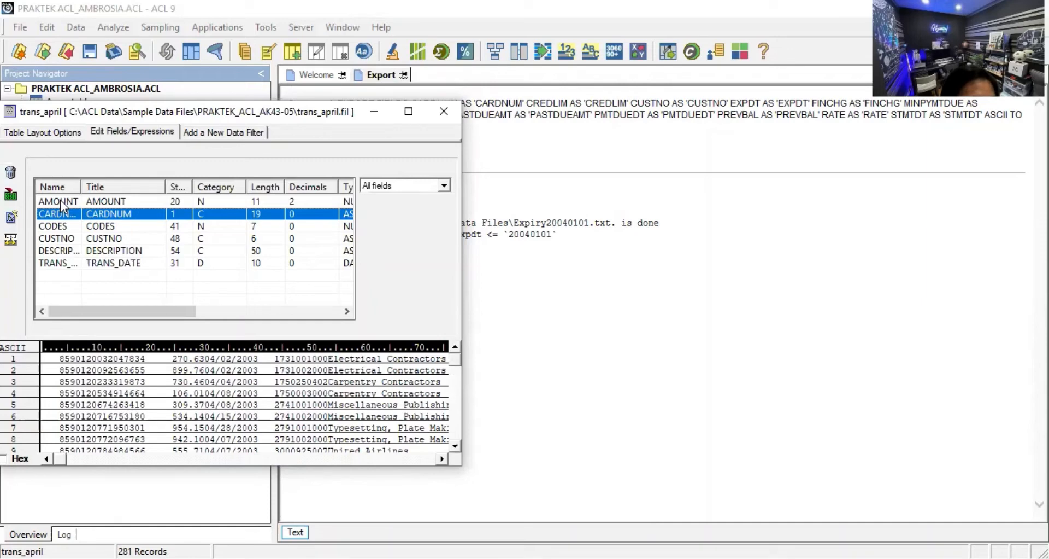
# Recheck the AMOUNT field's NUMERIC definition, and change the CODES field's type to ASCII in the trans_april layout
pyautogui.doubleClick(64, 201)
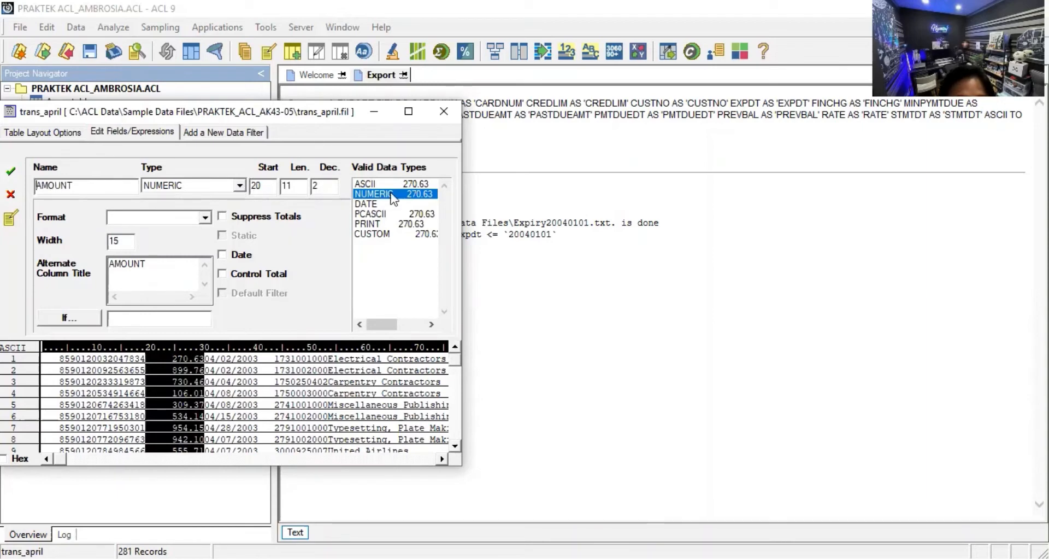
pyautogui.click(10, 171)
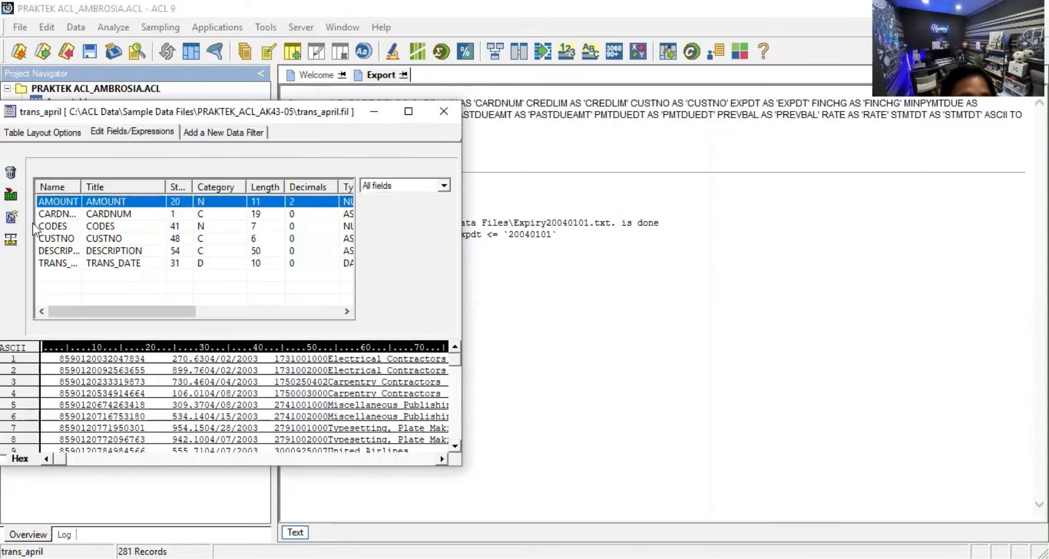
pyautogui.click(61, 222)
pyautogui.doubleClick(60, 222)
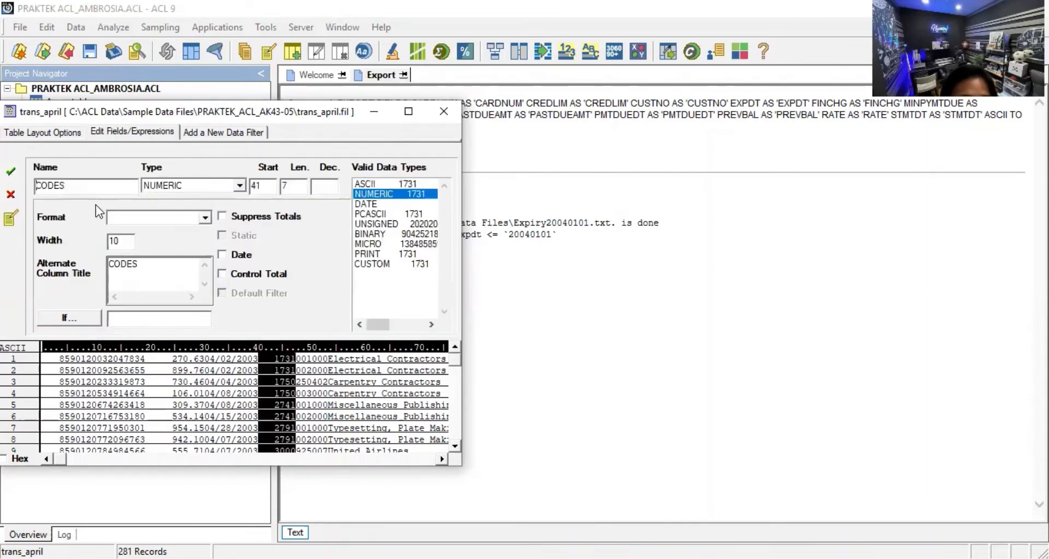
pyautogui.click(240, 185)
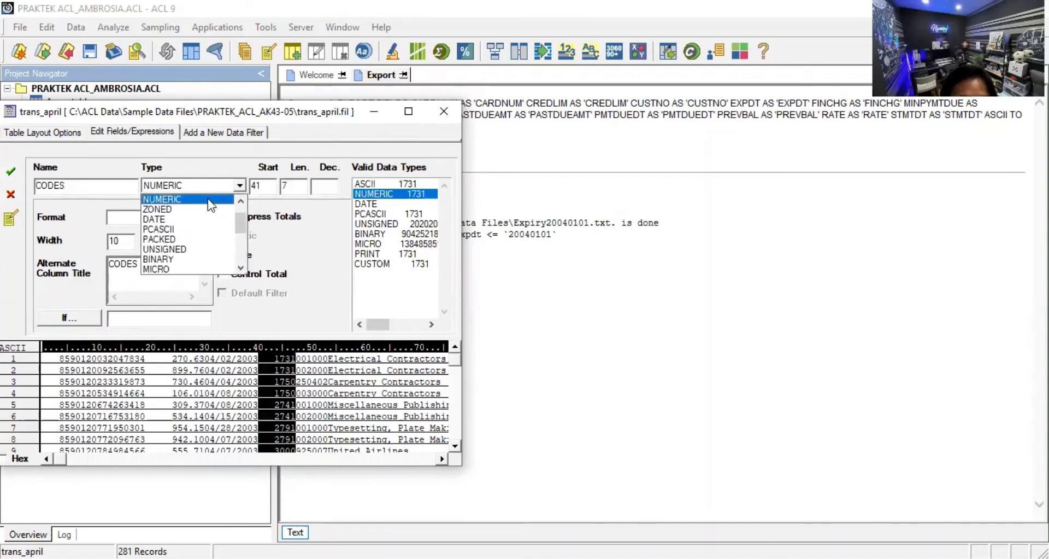
pyautogui.scroll(-2, 168, 212)
pyautogui.scroll(2, 170, 212)
pyautogui.click(174, 211)
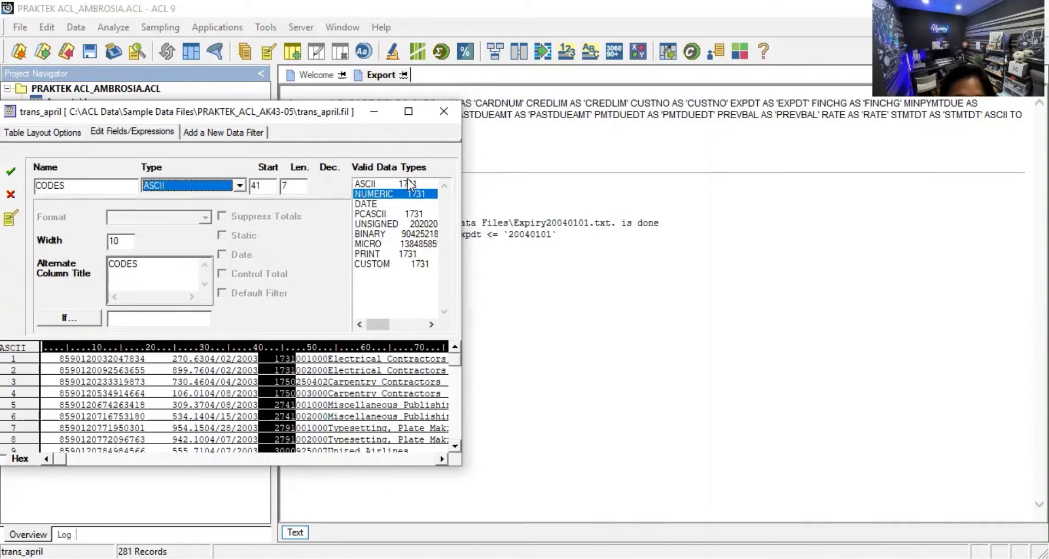
pyautogui.click(11, 171)
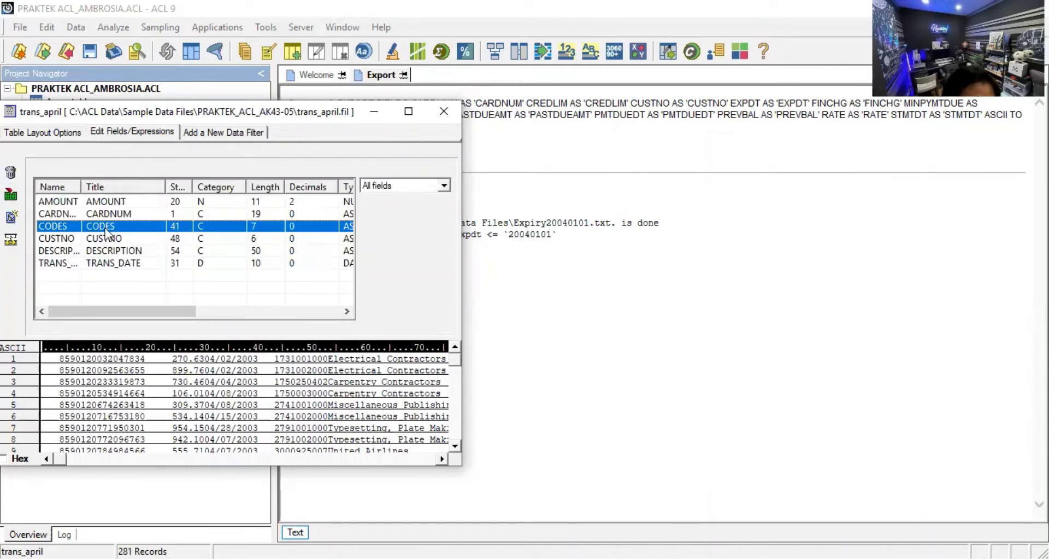
# Review the CUSTNO field's definition, keeping it as ASCII, and open the DESCRIPTION field's definition
pyautogui.doubleClick(46, 238)
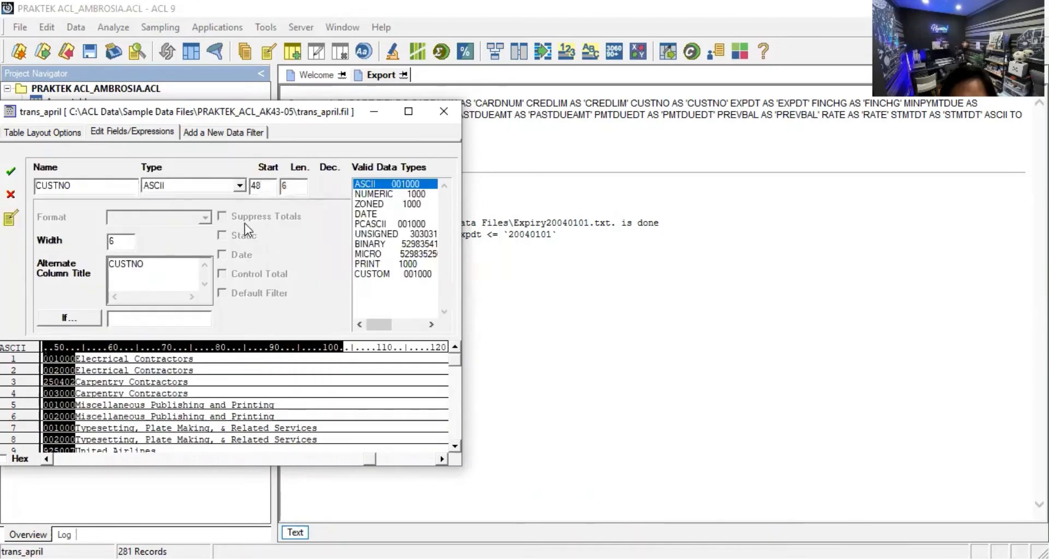
pyautogui.click(11, 171)
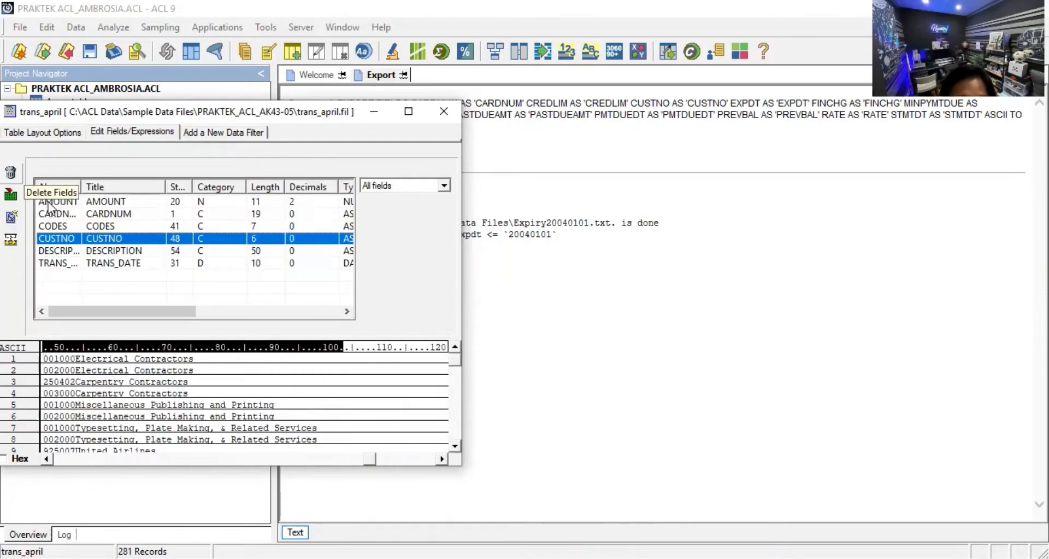
pyautogui.doubleClick(62, 251)
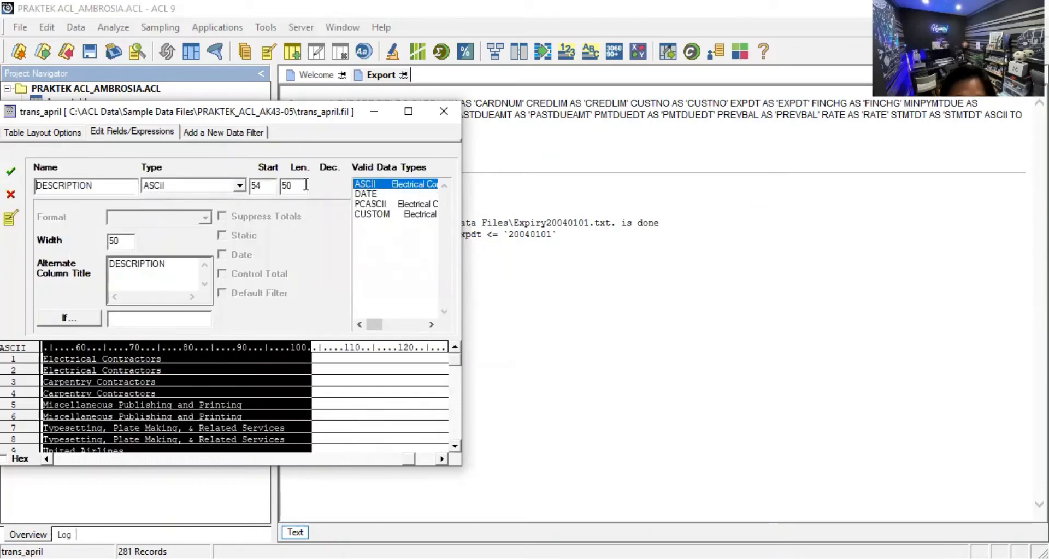
# Accept the DESCRIPTION field definition and return from the table layout to the trans_april table view
pyautogui.click(11, 171)
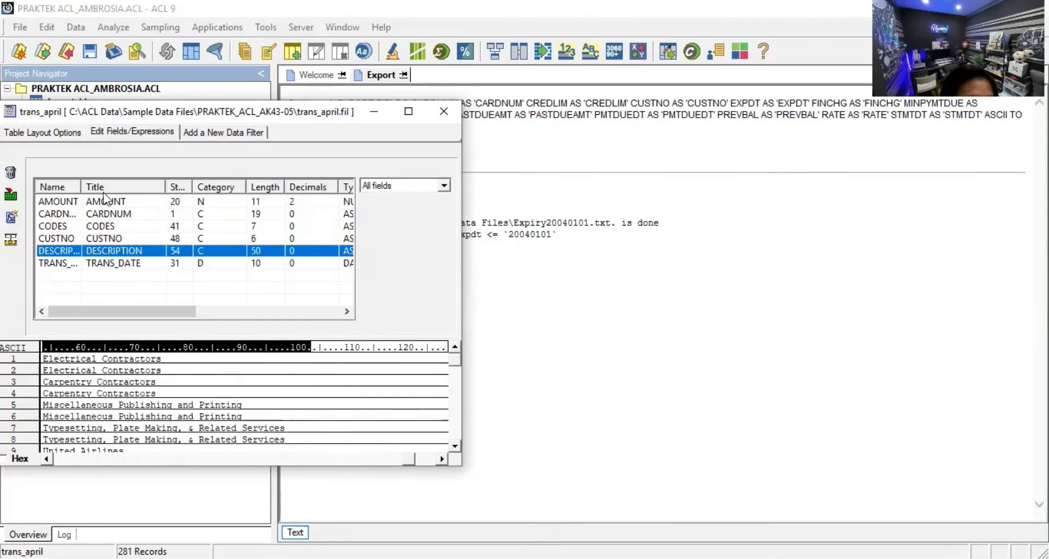
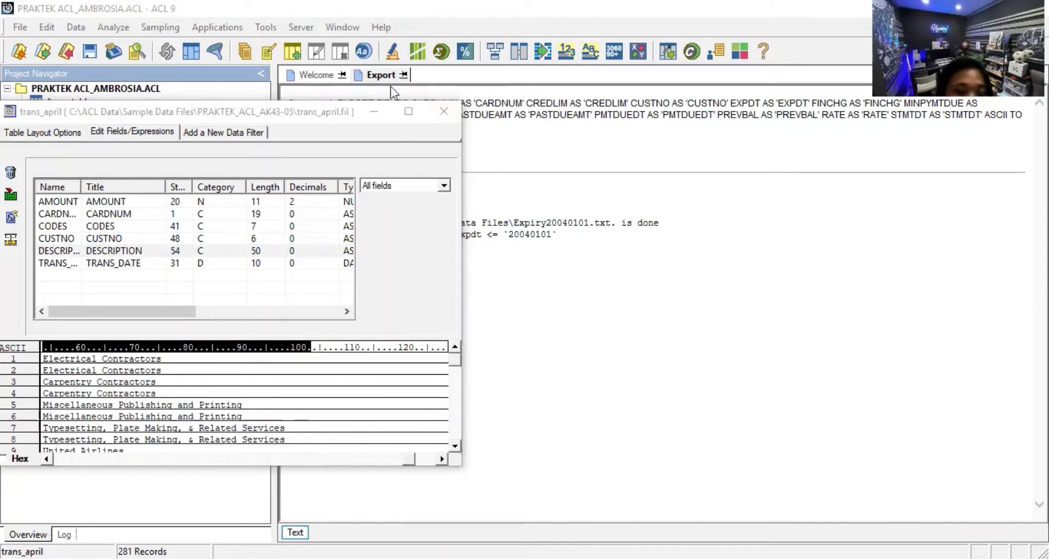
pyautogui.click(297, 261)
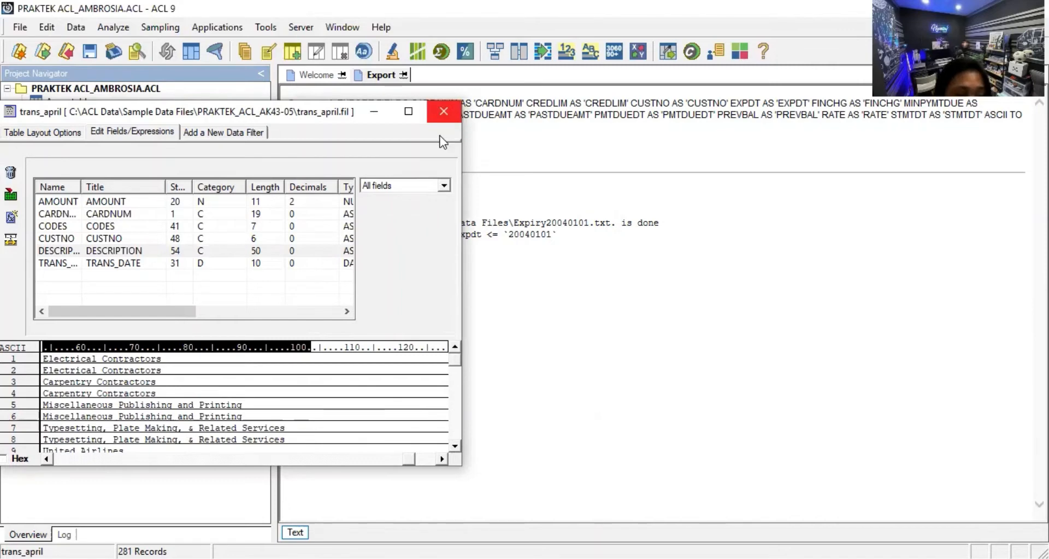
pyautogui.click(443, 111)
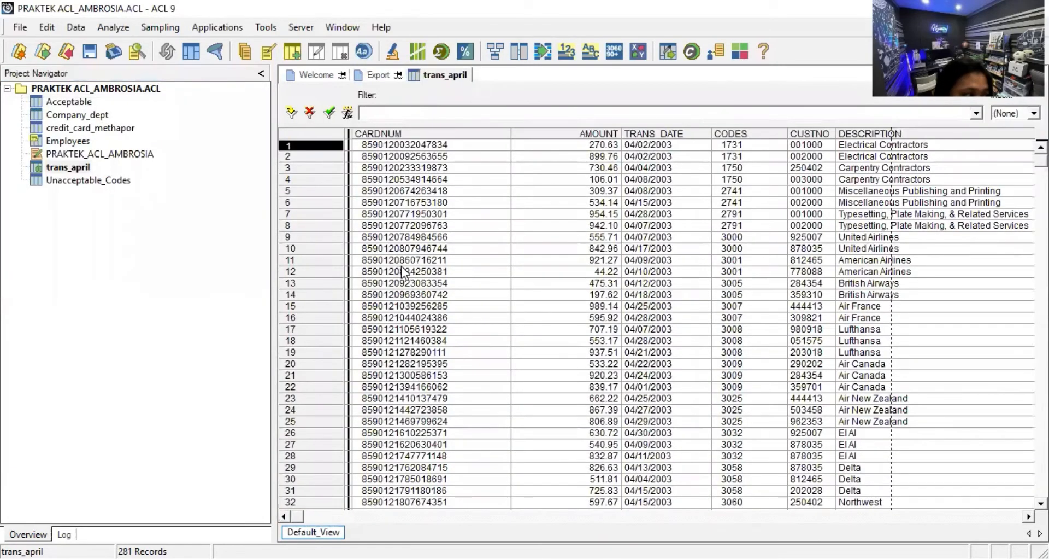
pyautogui.click(96, 166)
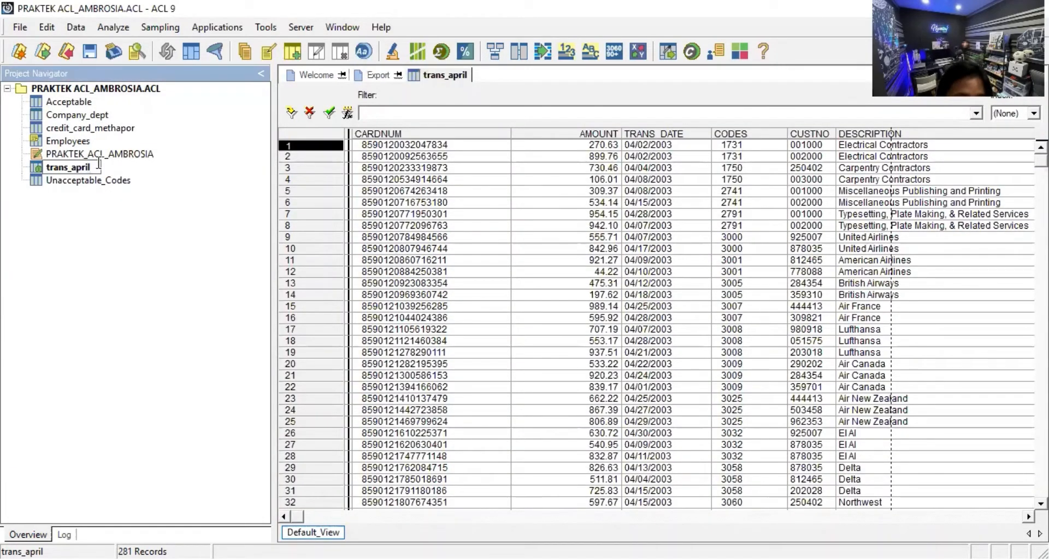
pyautogui.doubleClick(70, 167)
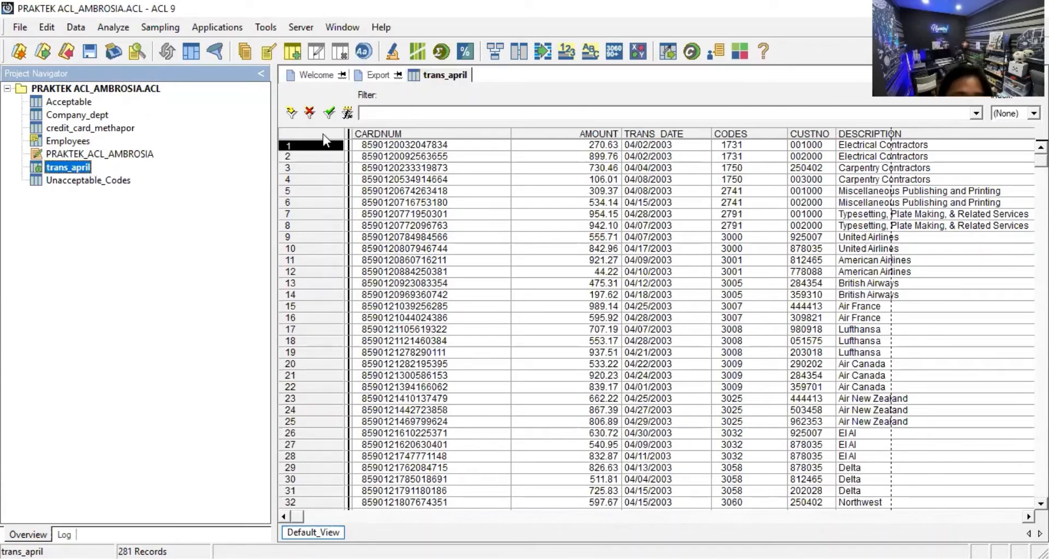
# Filter trans_april with a verified FIND expression that searches the CUSTNO field for the required customer number
pyautogui.click(348, 113)
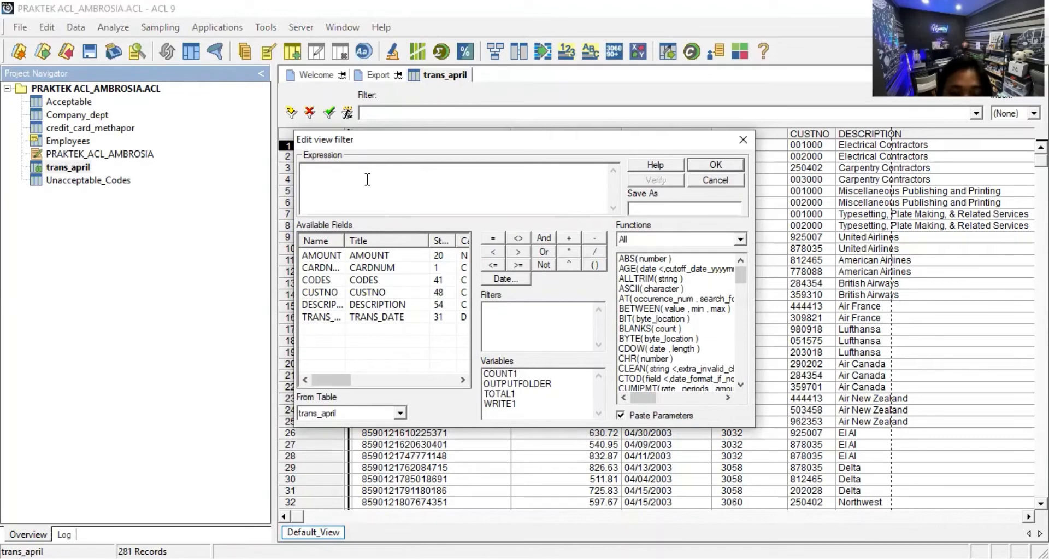
pyautogui.write('FIND("444413", CUSTNO)')
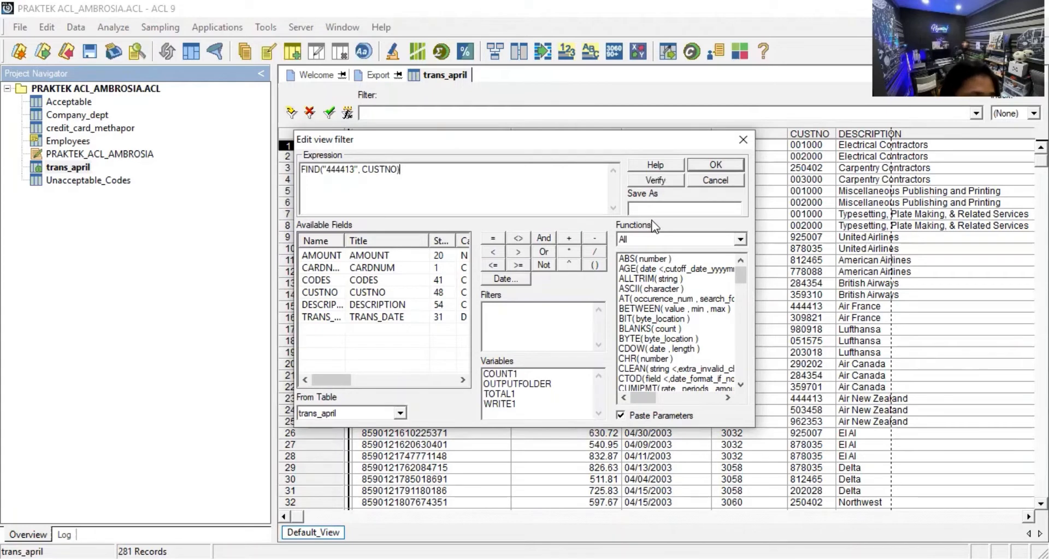
pyautogui.click(659, 181)
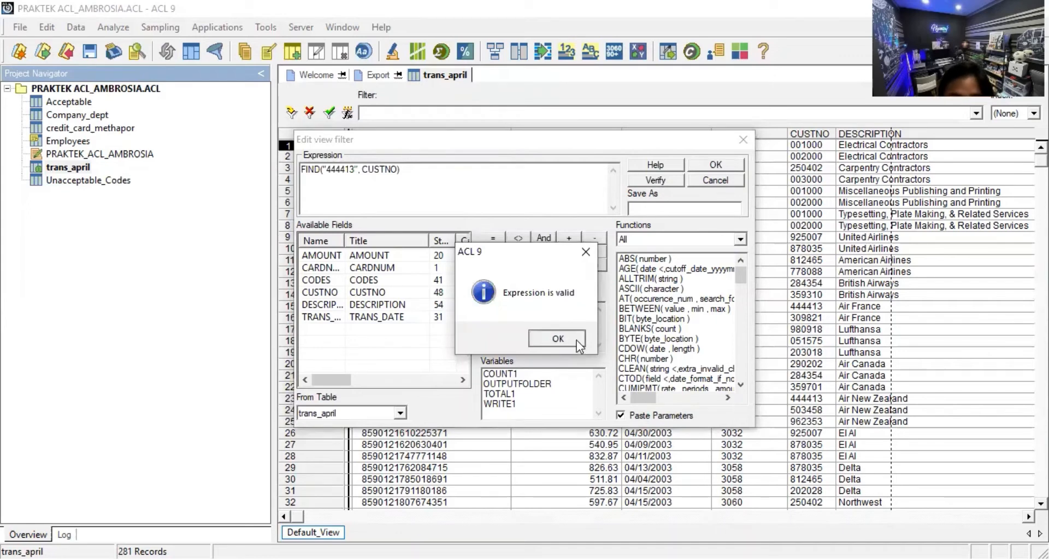
pyautogui.click(576, 340)
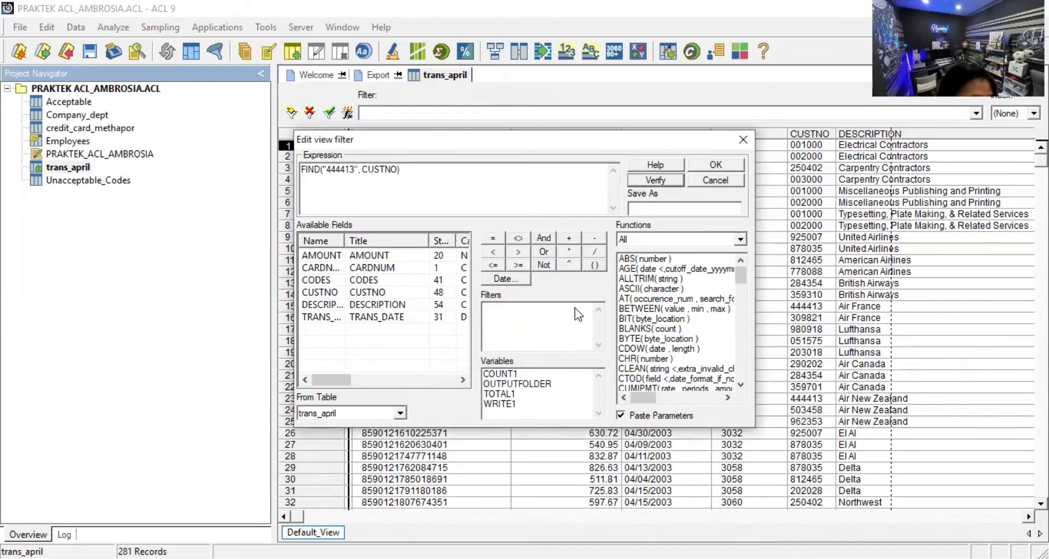
pyautogui.click(715, 164)
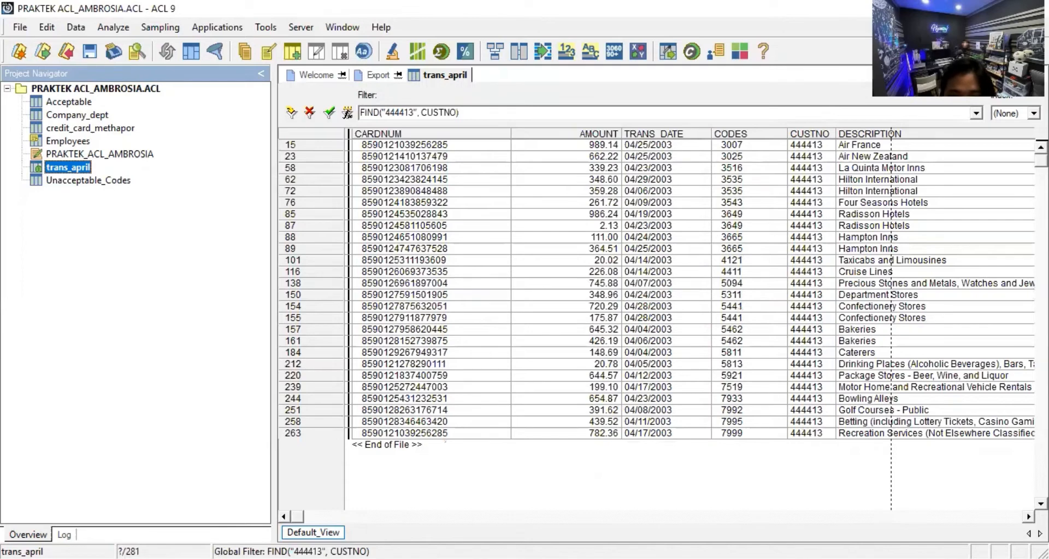
pyautogui.hotkey('alt', 'Tab')
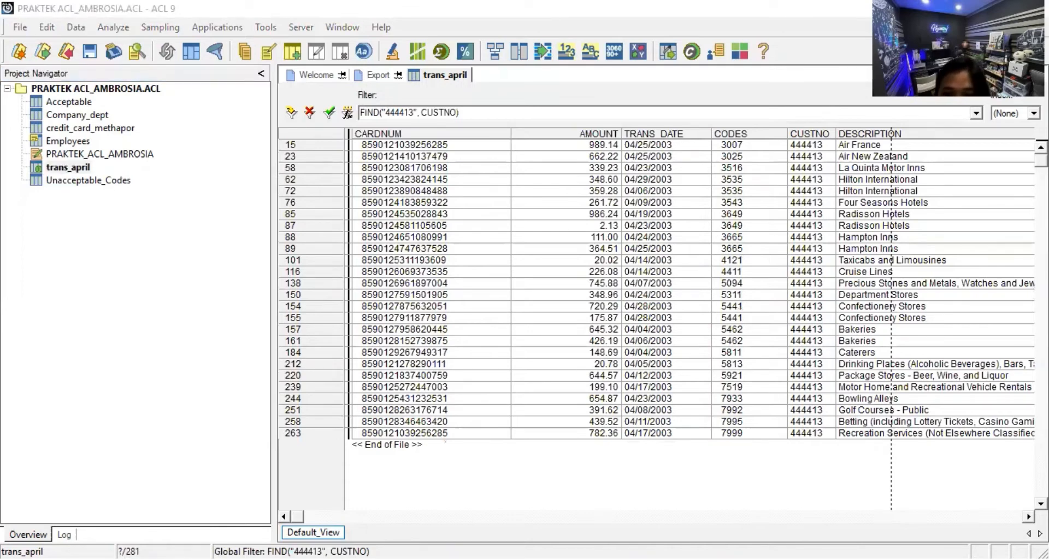
pyautogui.hotkey('alt', 'Tab')
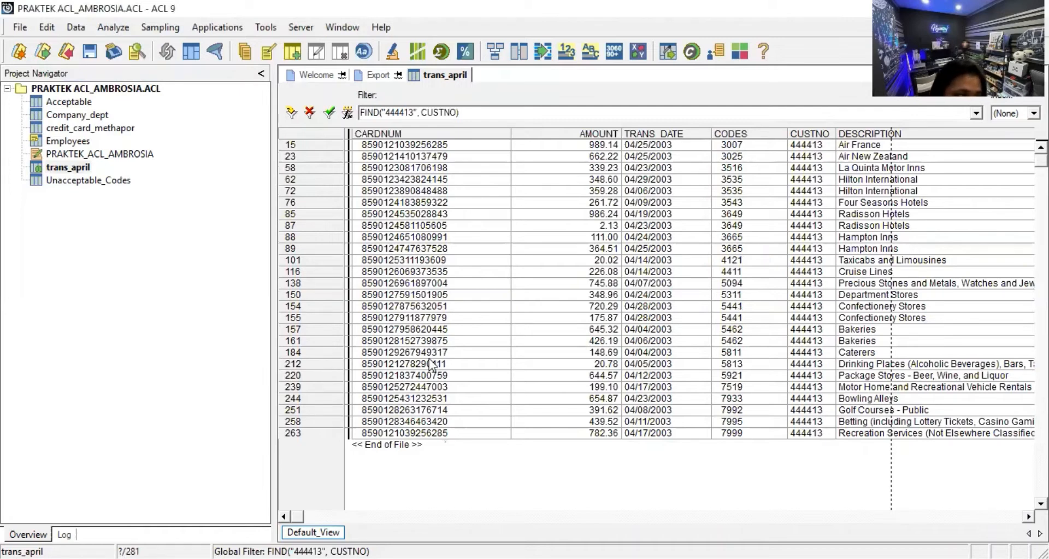
# Count the trans_april records, reusing the view filter's FIND expression on CUSTNO as the If condition
pyautogui.click(113, 28)
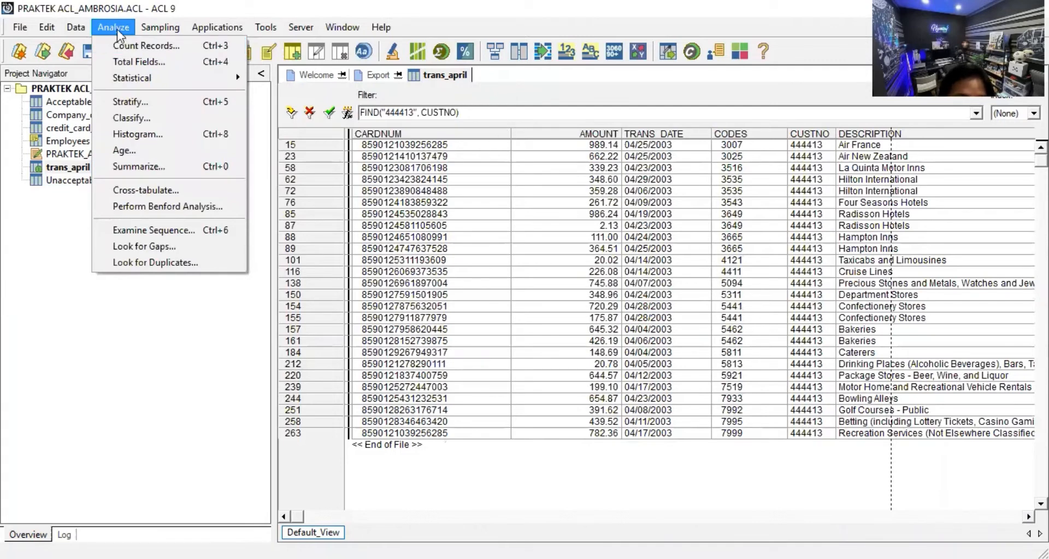
pyautogui.click(477, 113)
pyautogui.hotkey('ctrl', 'c')
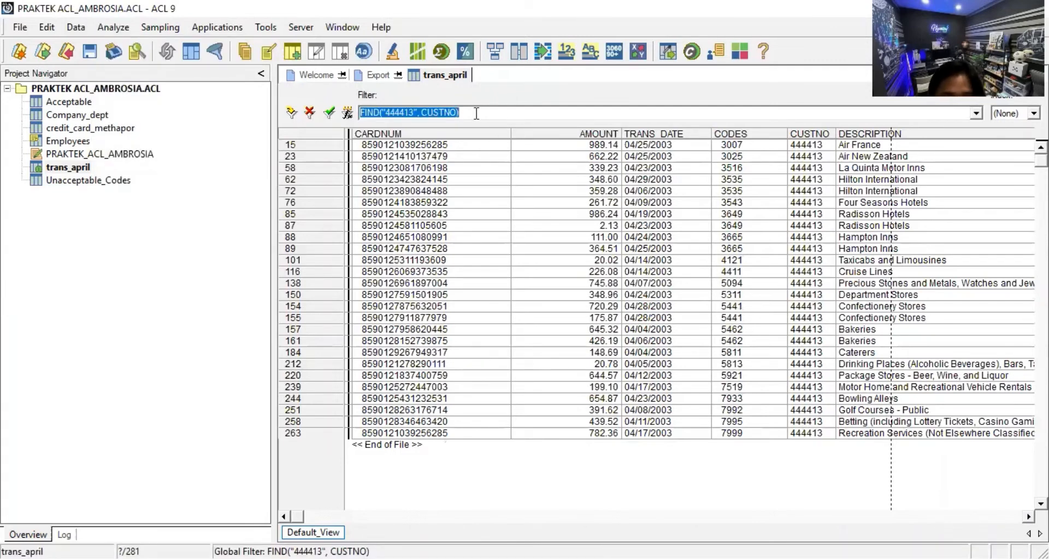
pyautogui.click(115, 28)
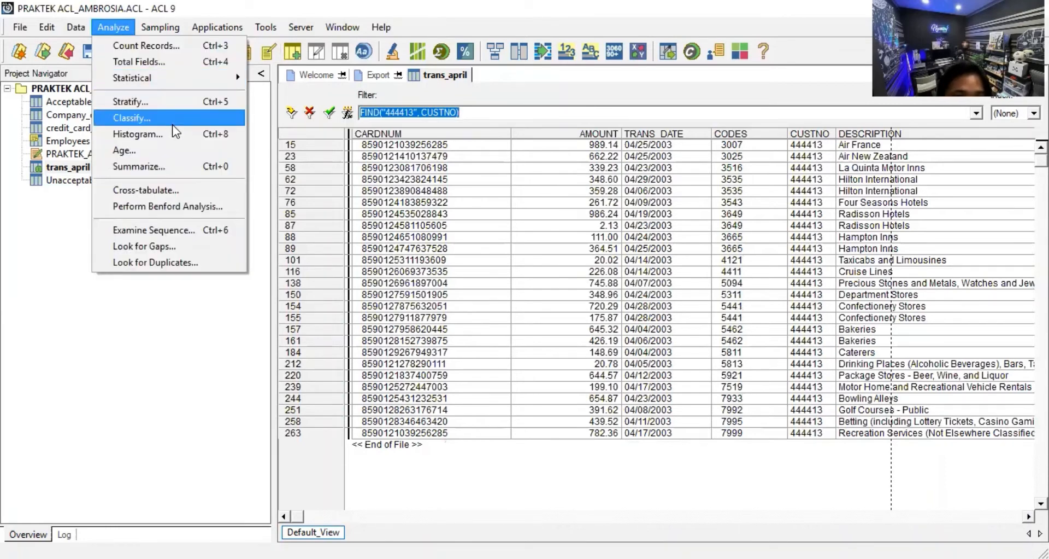
pyautogui.click(159, 40)
pyautogui.click(515, 247)
pyautogui.hotkey('ctrl', 'v')
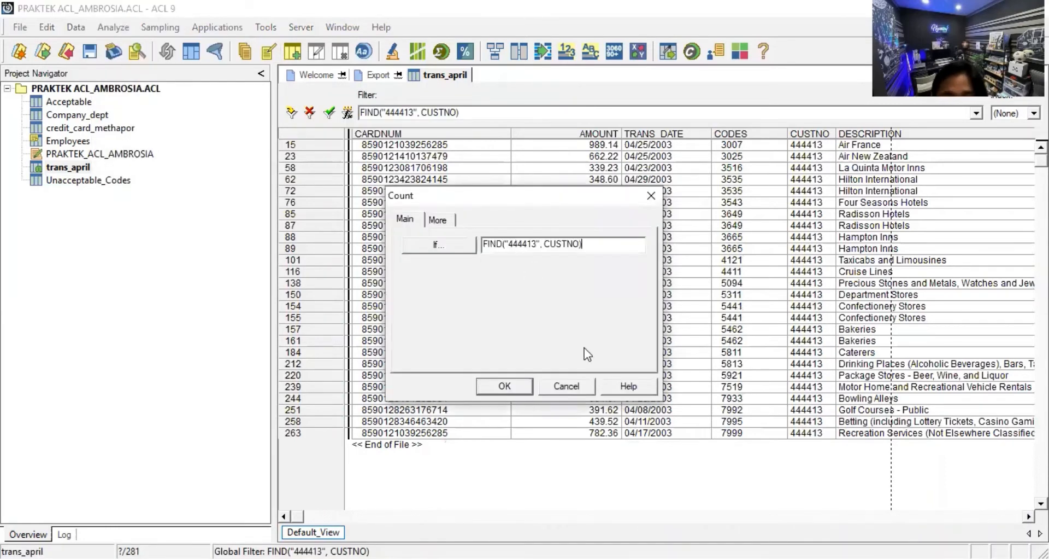
pyautogui.click(519, 385)
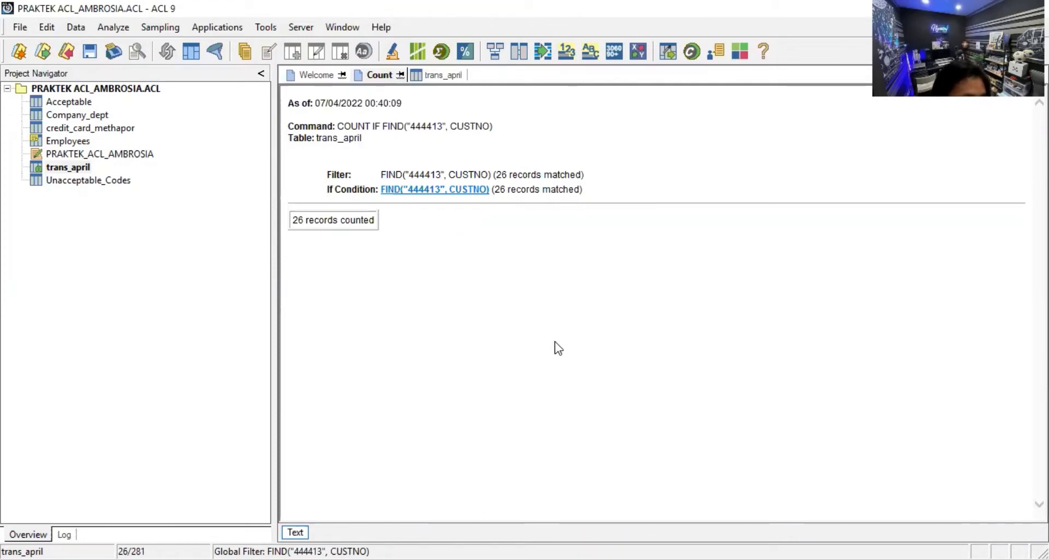
# Return to the trans_april table view and remove the FIND filter
pyautogui.click(59, 167)
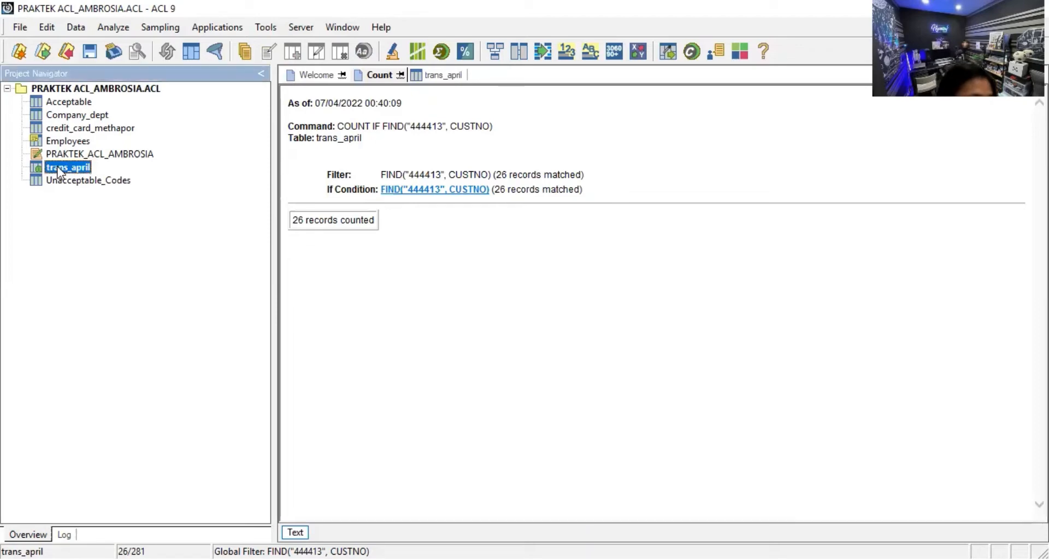
pyautogui.click(120, 187)
pyautogui.doubleClick(88, 168)
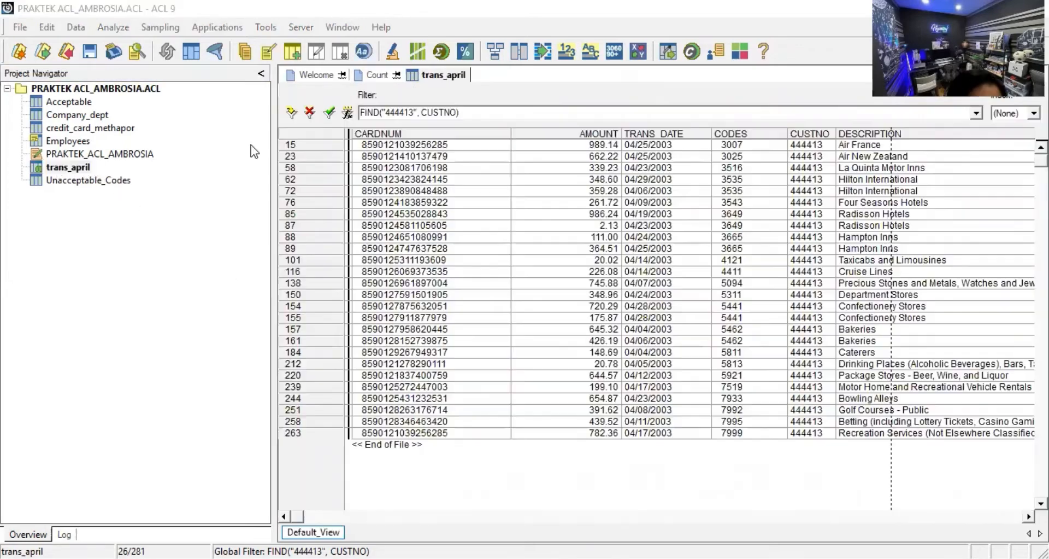
pyautogui.click(309, 113)
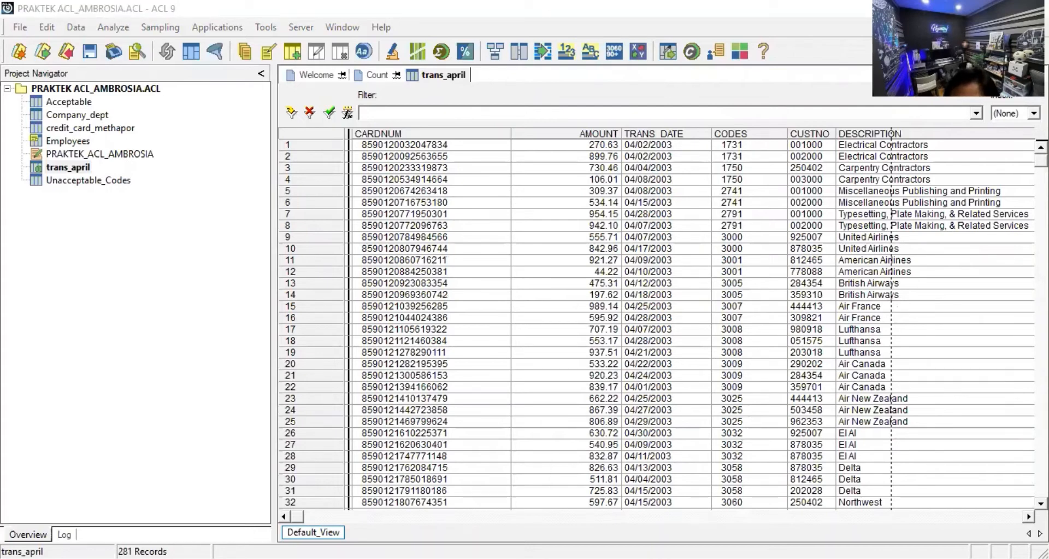
pyautogui.click(301, 168)
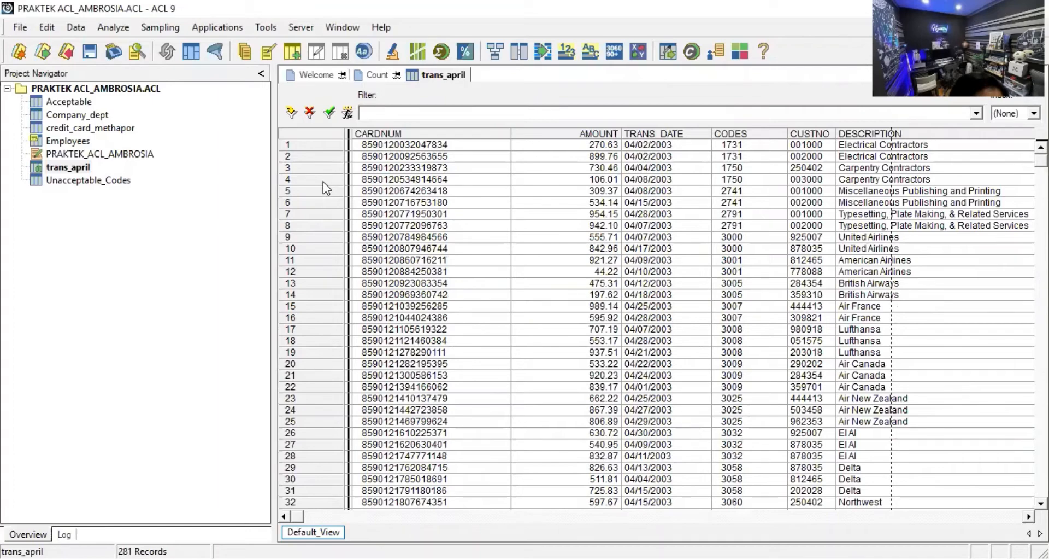
# View the trans_april records with an equality filter matching CUSTNO to the customer number, and clear the filter
pyautogui.click(349, 114)
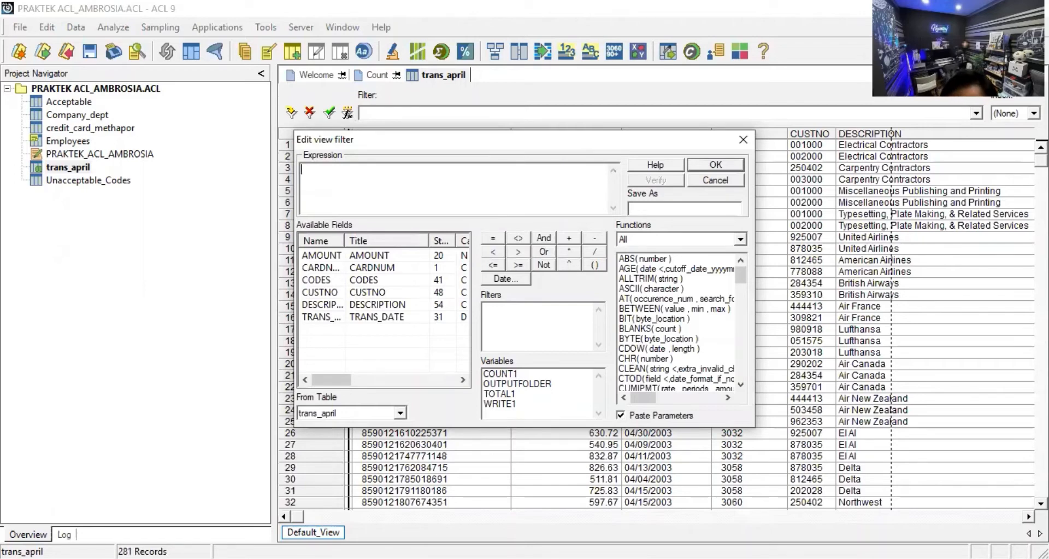
pyautogui.write('CUSTNO = "444413"')
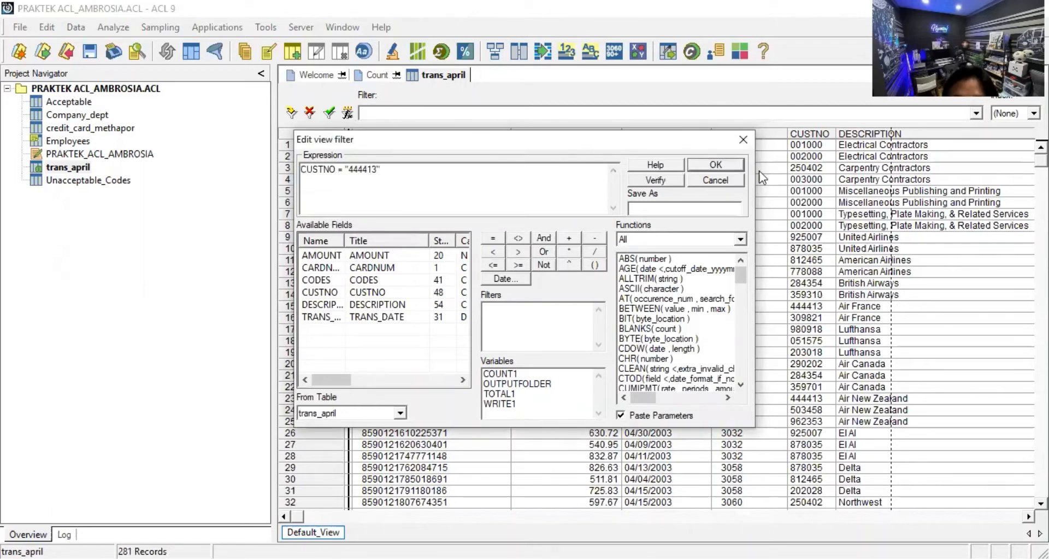
pyautogui.click(716, 165)
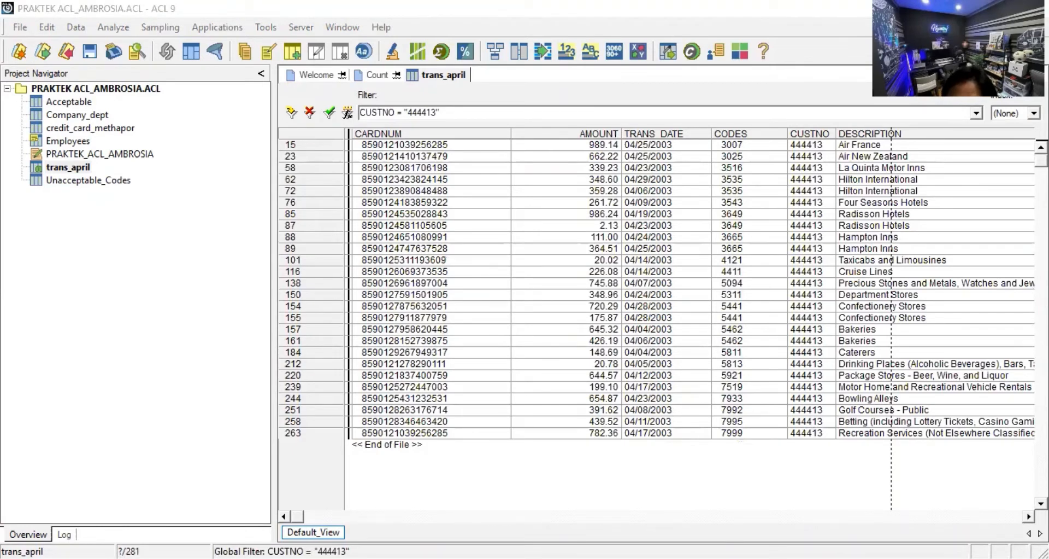
pyautogui.click(234, 263)
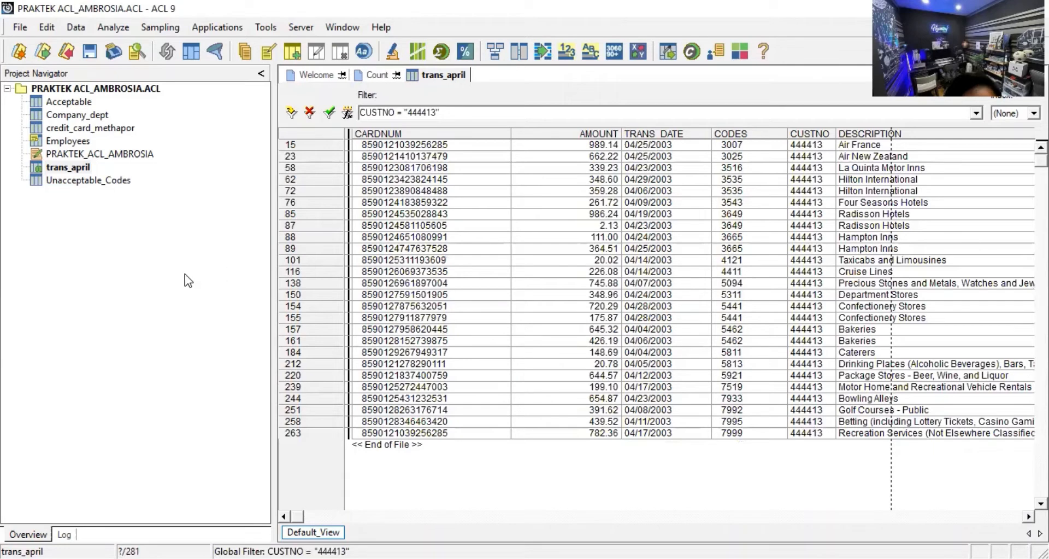
pyautogui.click(309, 113)
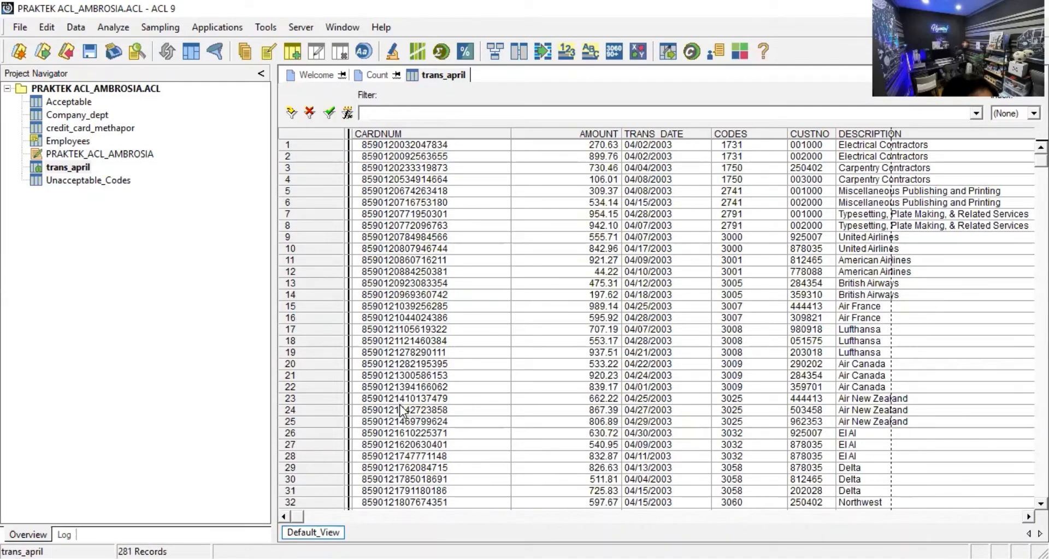
# Open the credit_card_methapor table and quick sort it by the NEWBAL column in descending order
pyautogui.doubleClick(73, 130)
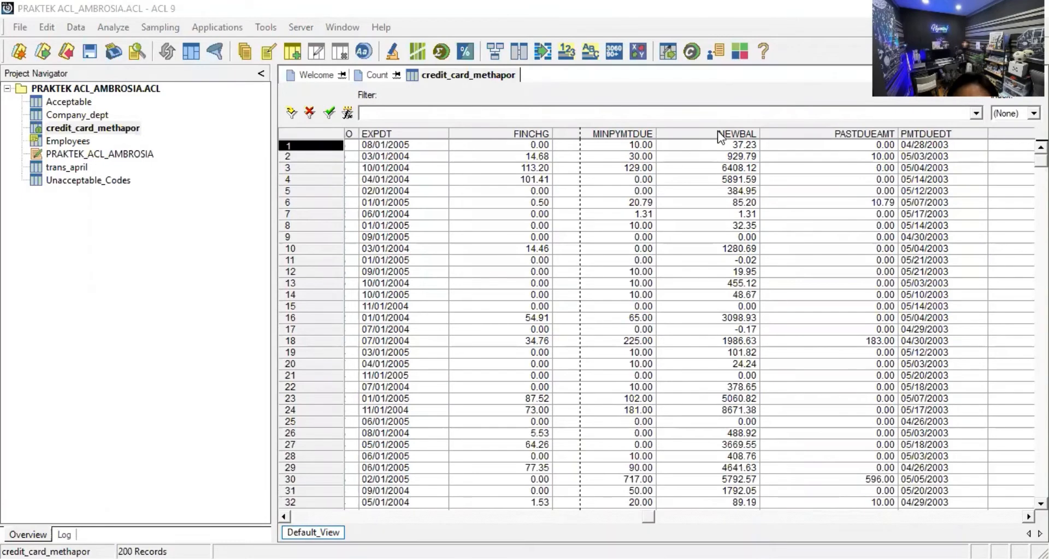
pyautogui.rightClick(721, 138)
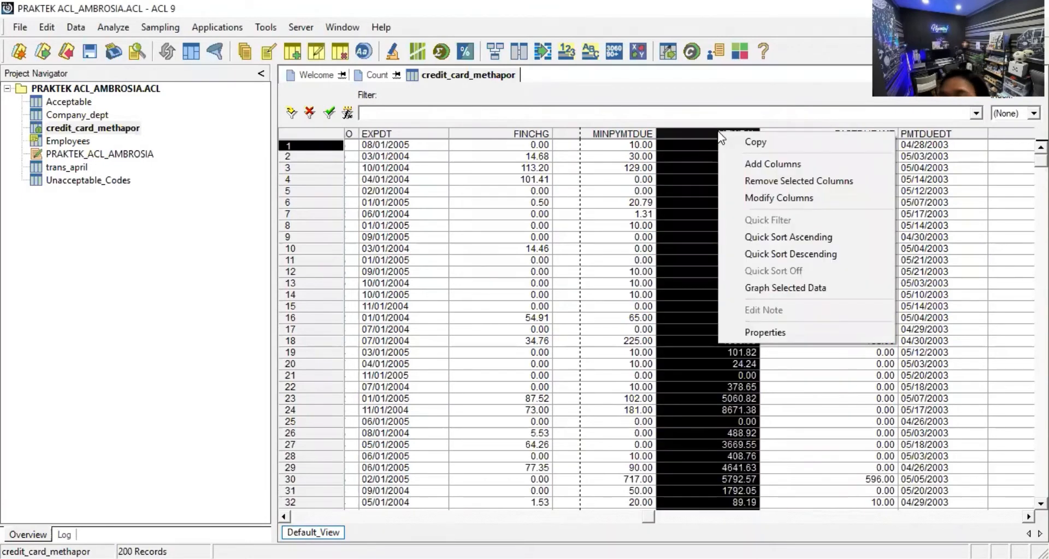
pyautogui.click(840, 254)
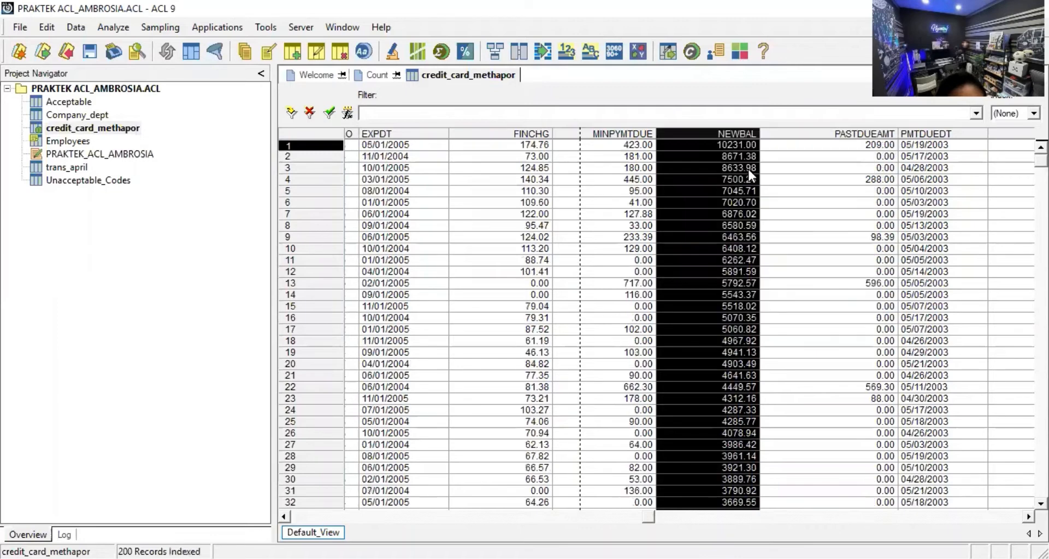
pyautogui.click(346, 113)
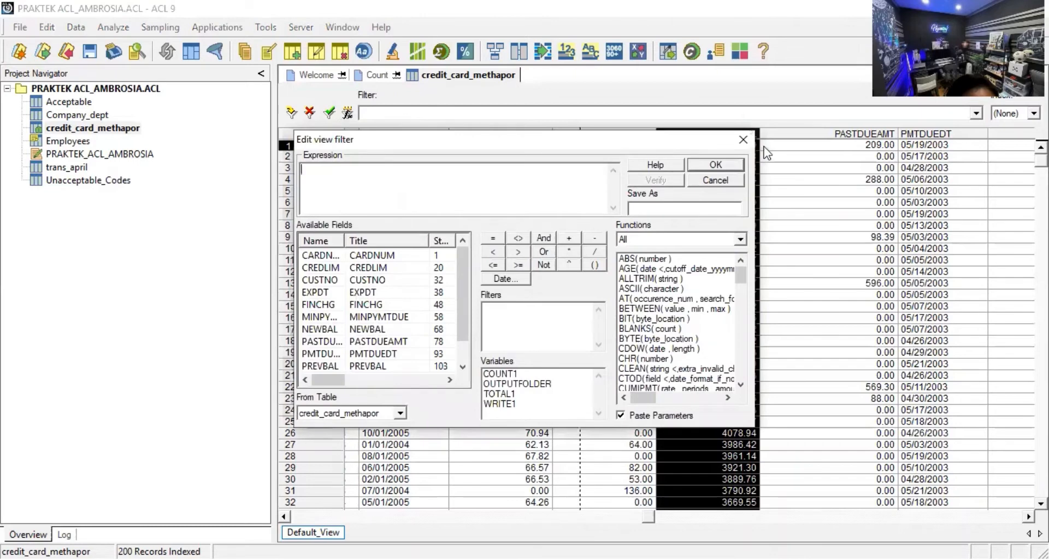
pyautogui.click(737, 142)
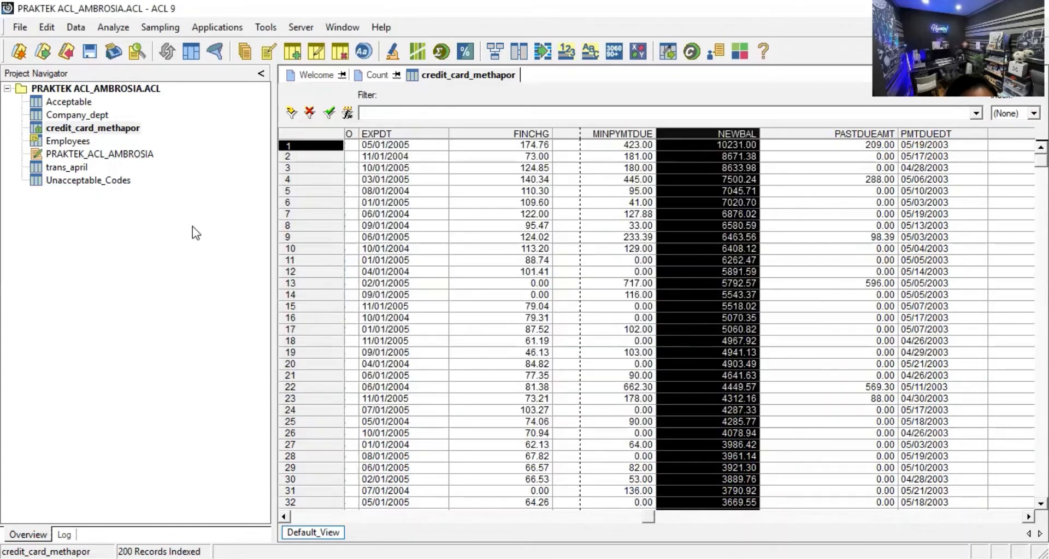
pyautogui.click(197, 242)
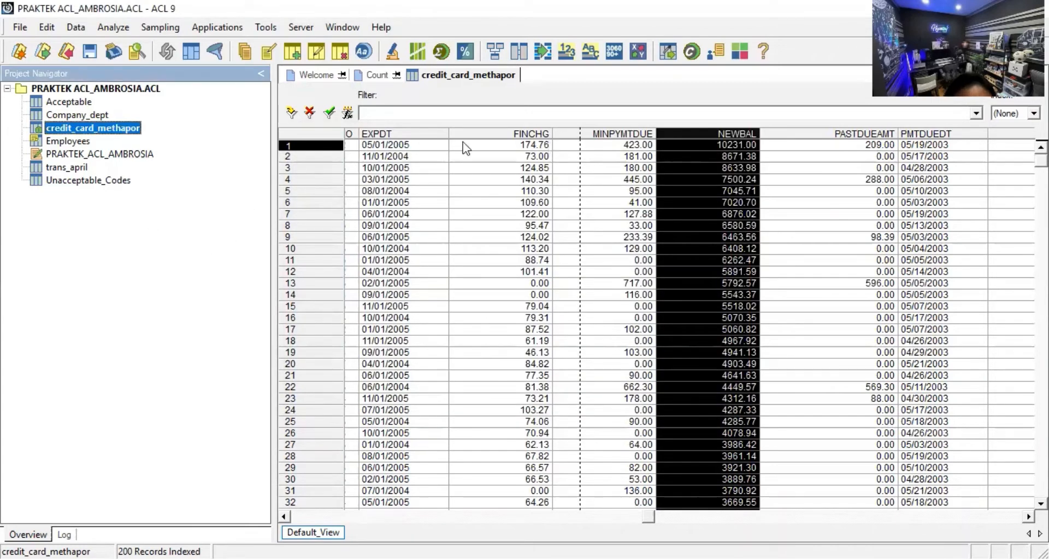
pyautogui.click(528, 133)
pyautogui.click(706, 135)
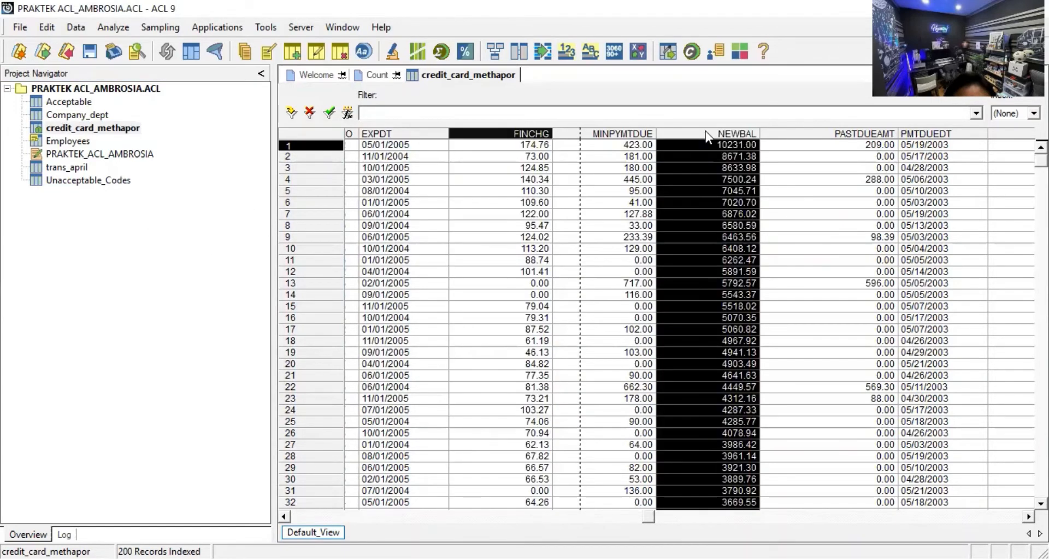
pyautogui.rightClick(706, 130)
pyautogui.click(683, 129)
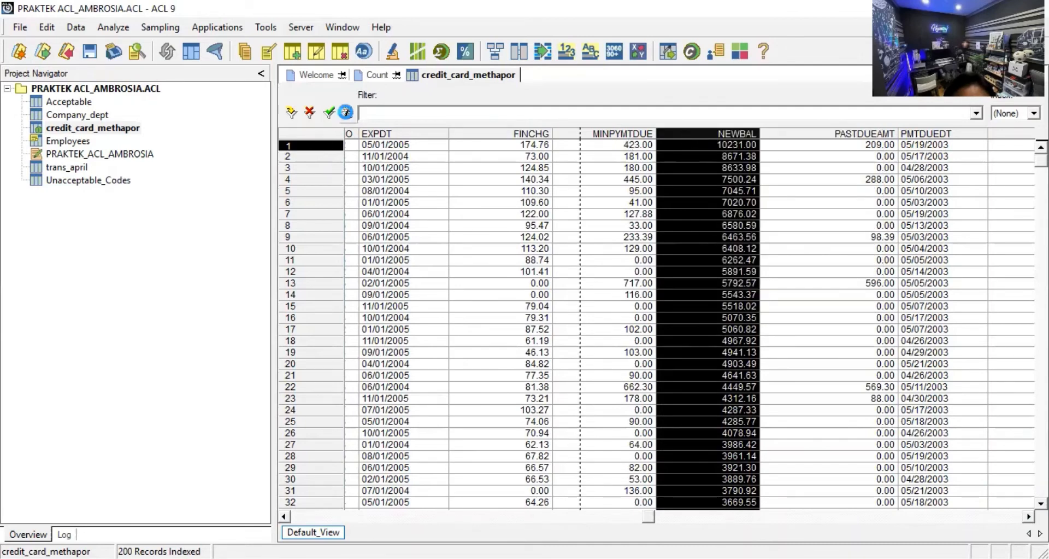
# Filter the credit_card_methapor view with the expression NEWBAL > 2000
pyautogui.click(346, 112)
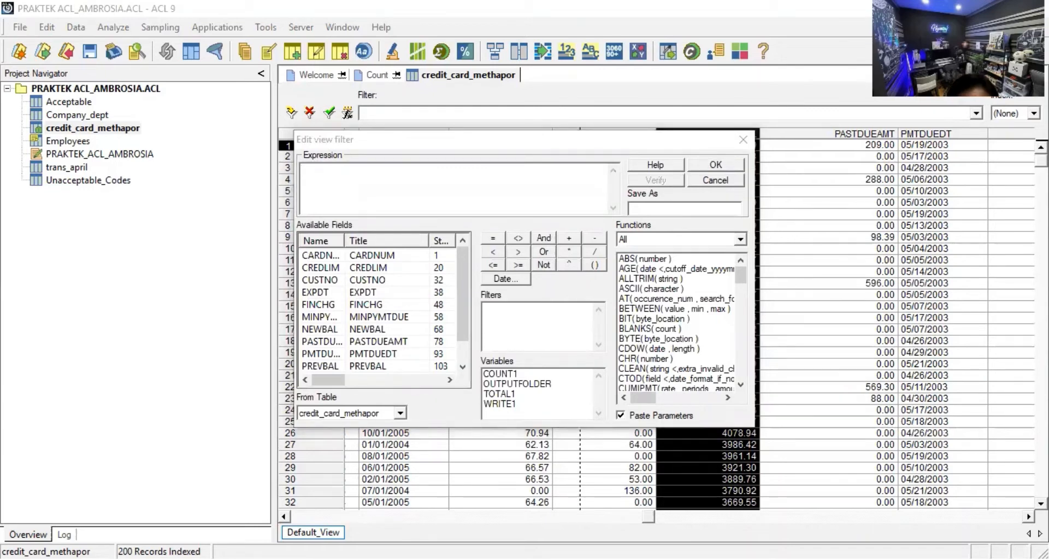
pyautogui.click(621, 218)
pyautogui.write('NEWBAL > 2000')
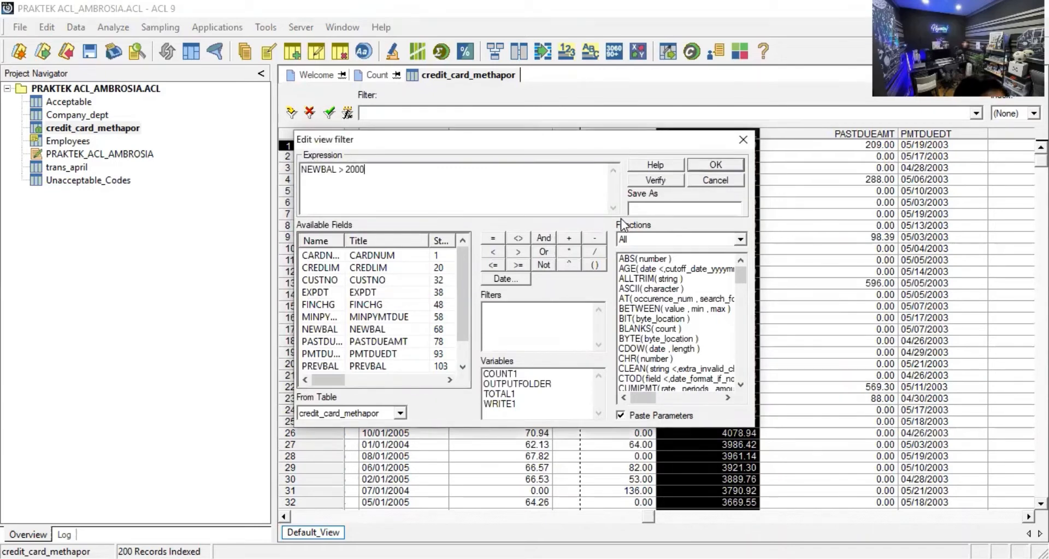
pyautogui.click(719, 164)
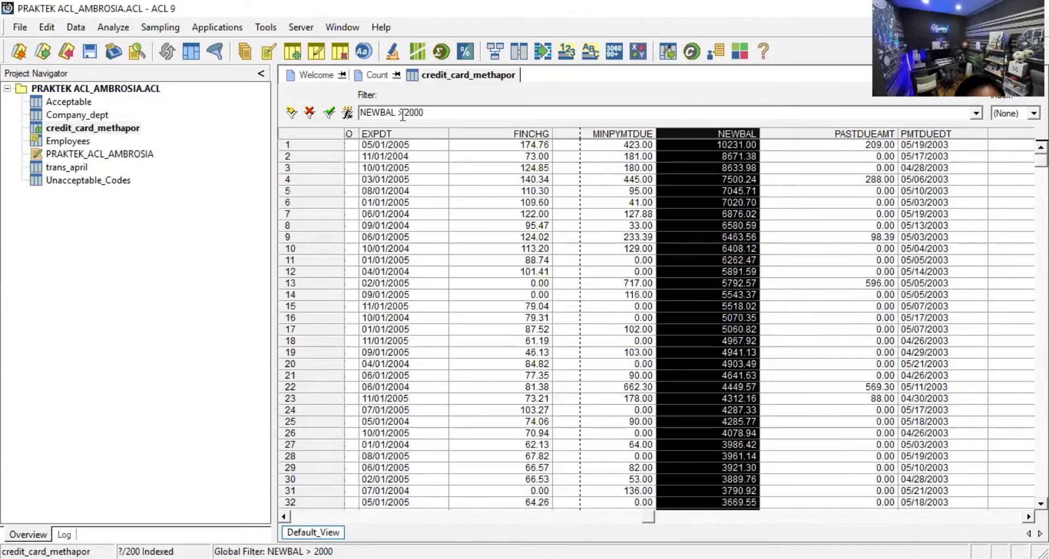
# Count the credit_card_methapor records with the If condition NEWBAL > 2000
pyautogui.click(112, 26)
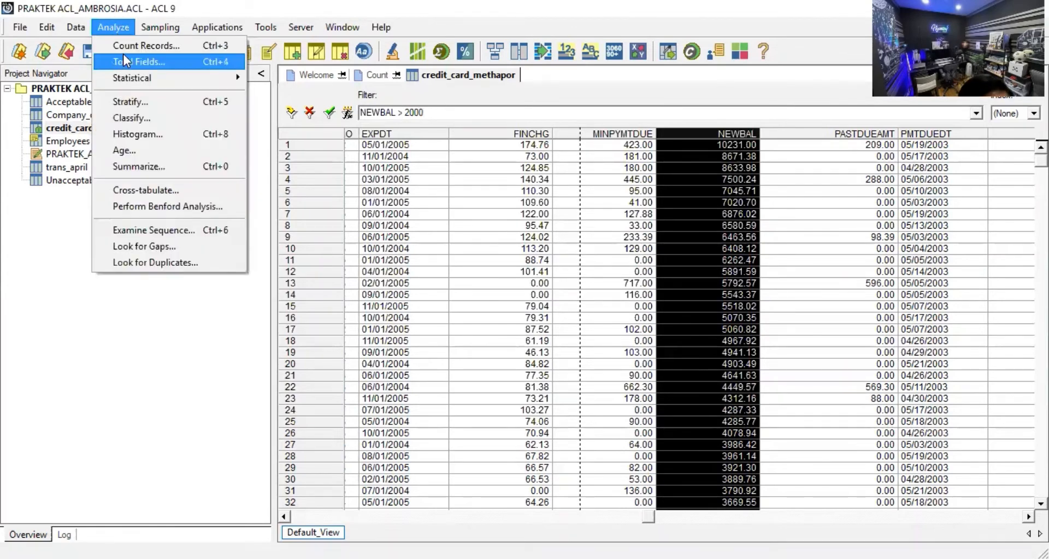
pyautogui.click(133, 44)
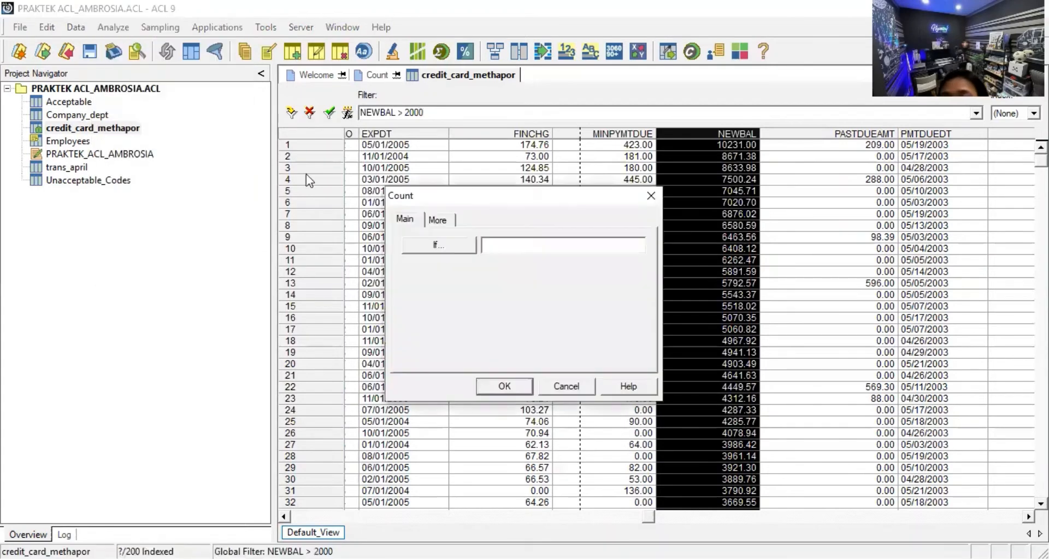
pyautogui.click(506, 244)
pyautogui.write('NEWBAL > 2000')
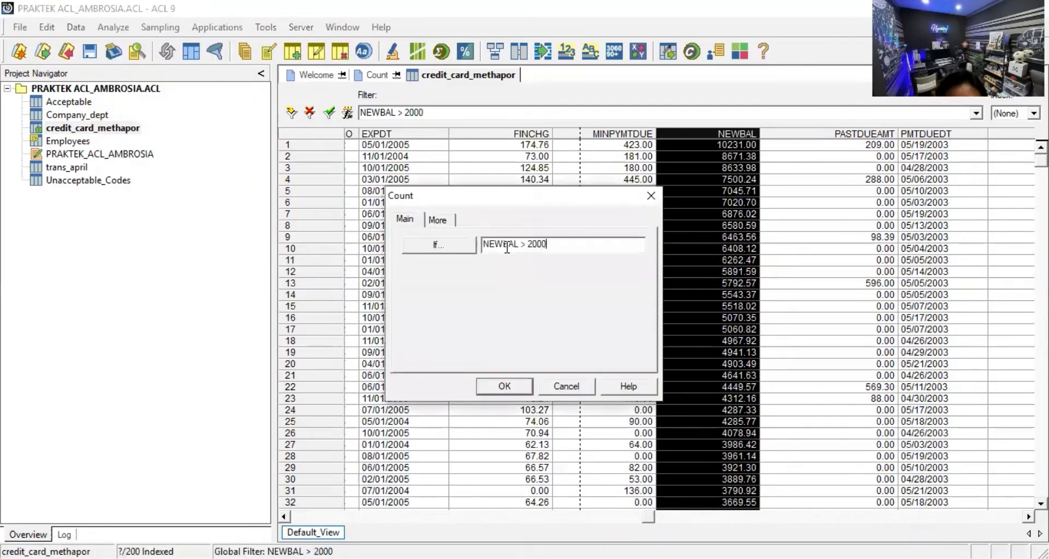
pyautogui.click(512, 388)
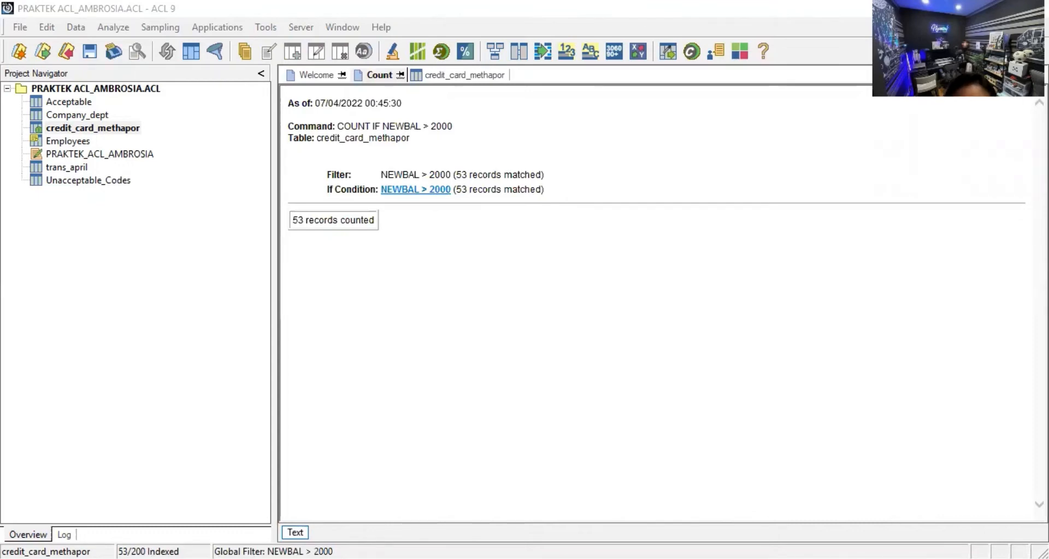
# Return to the credit_card_methapor view and change its filter to NEWBAL > 1000
pyautogui.click(465, 75)
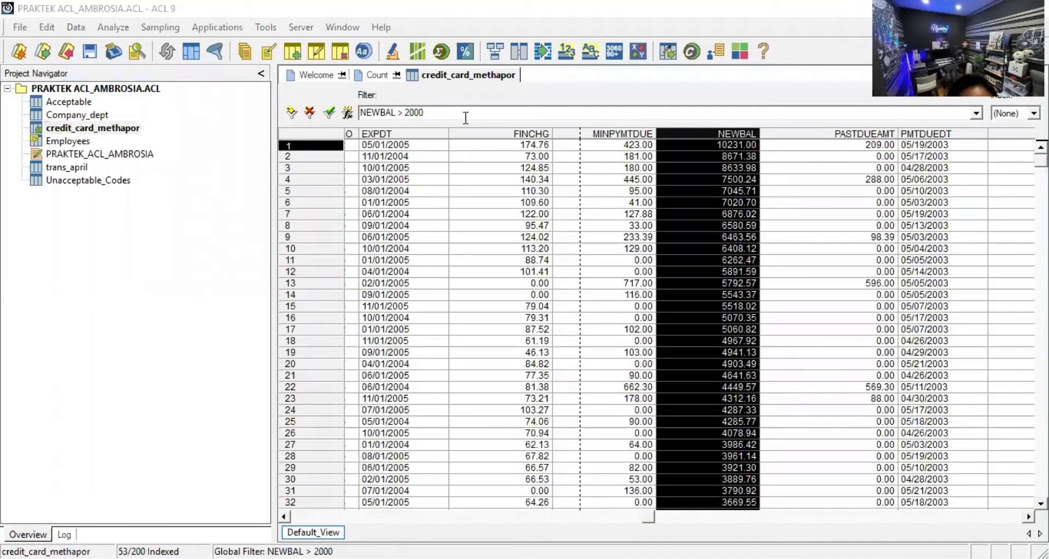
pyautogui.click(413, 113)
pyautogui.click(414, 113)
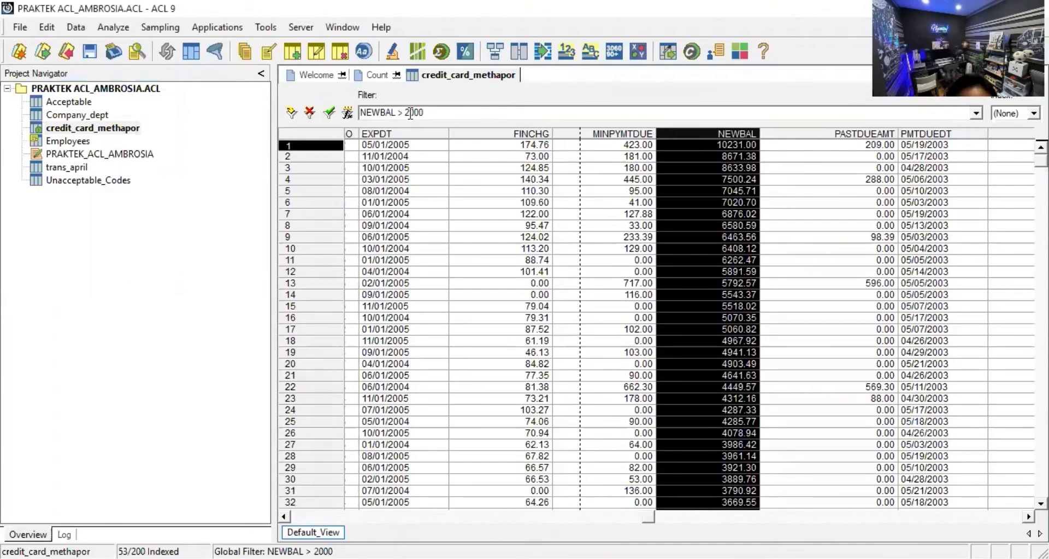
pyautogui.press('BackSpace')
pyautogui.write('1')
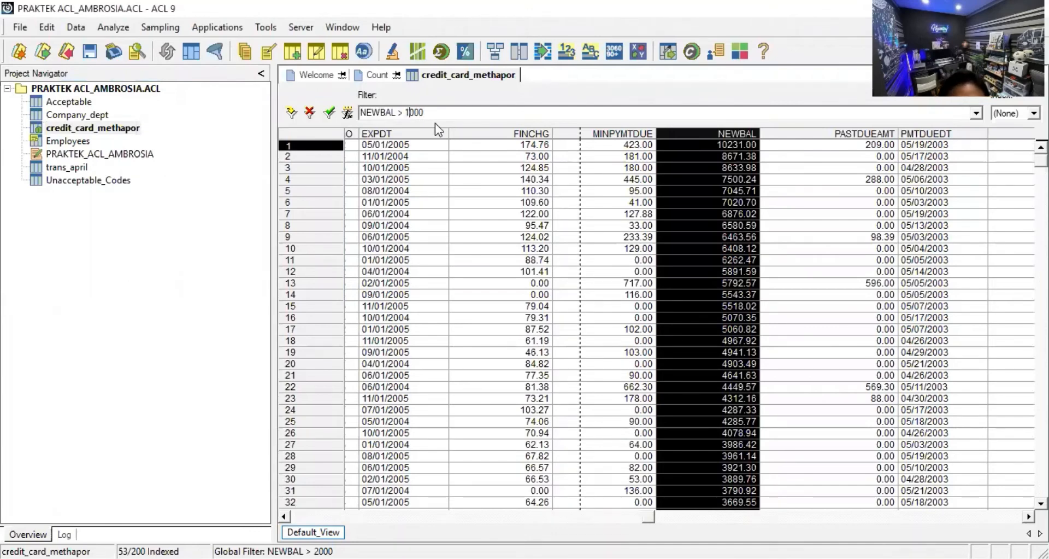
pyautogui.press('Return')
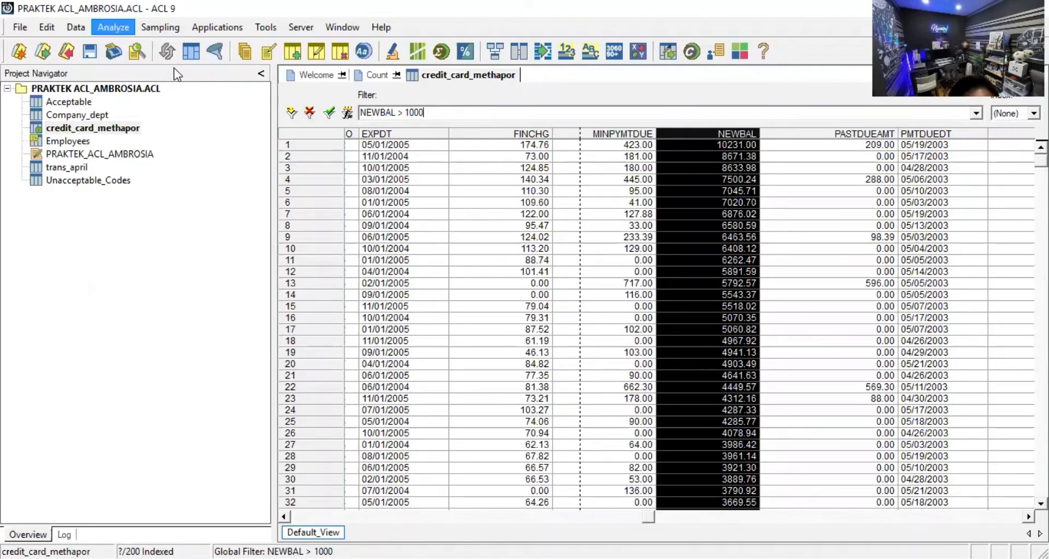
# Count the credit_card_methapor records with the If condition NEWBAL > 1000
pyautogui.click(113, 27)
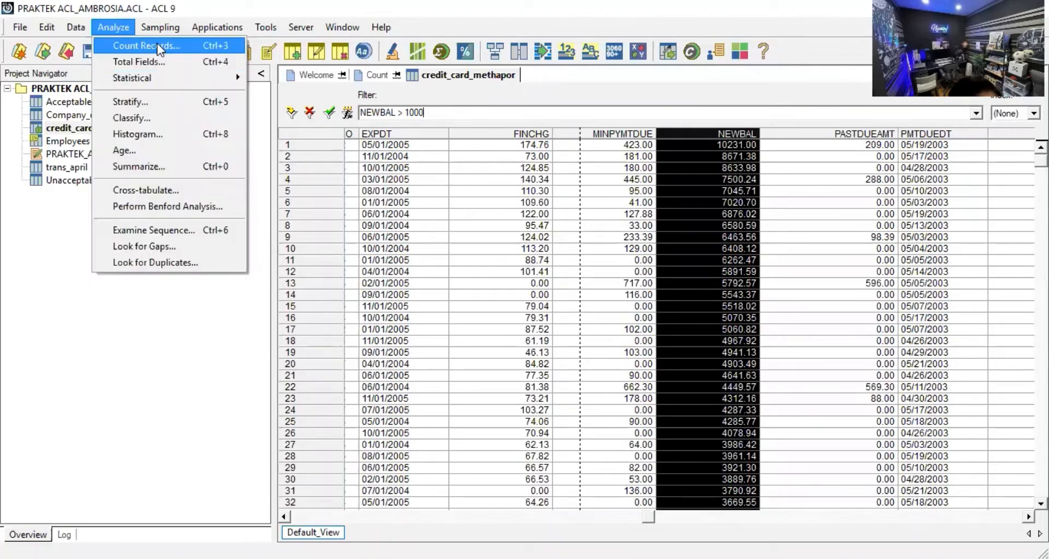
pyautogui.click(157, 45)
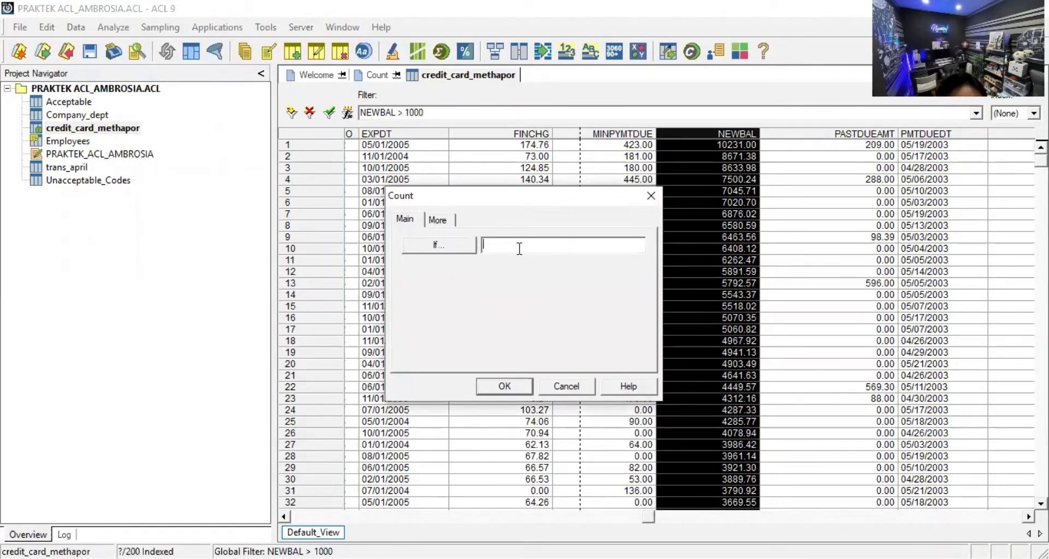
pyautogui.write('NEWBAL > 1000')
pyautogui.click(505, 386)
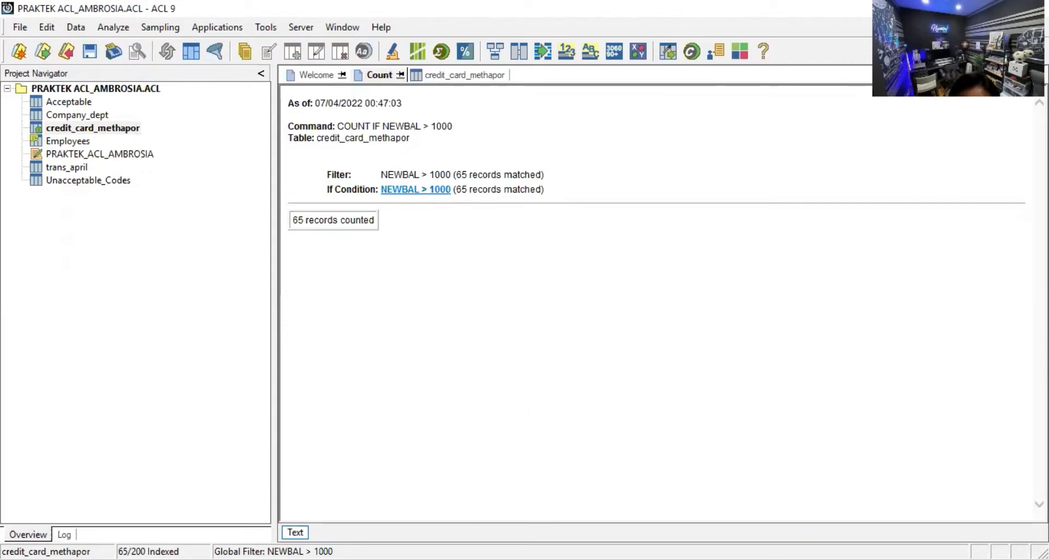
# Return to the credit_card_methapor view and set its filter to (NEWBAL > 1000) OR (PASTDUEAMT > 0) OR (FINCHG > 0)
pyautogui.hotkey('alt', 'Tab')
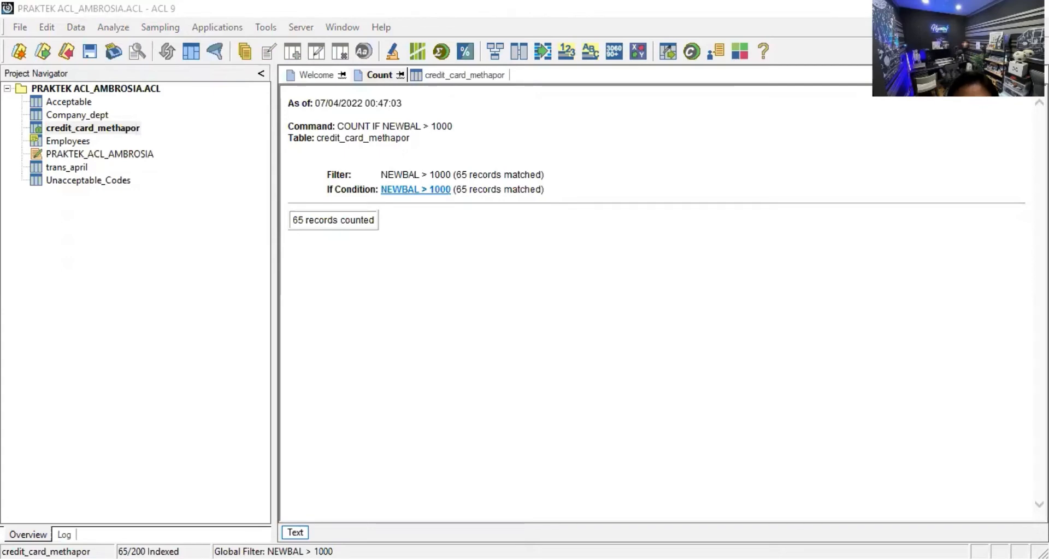
pyautogui.click(622, 512)
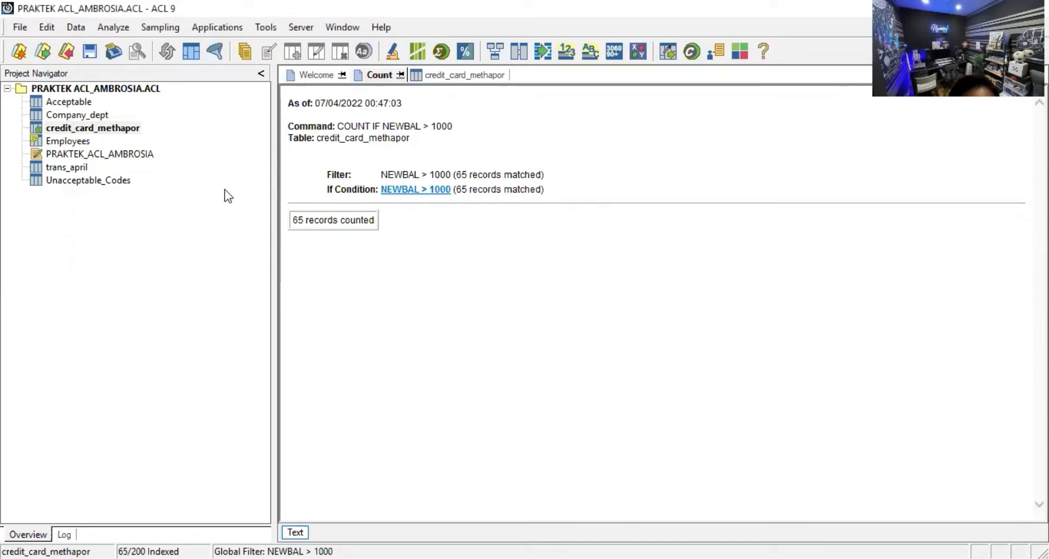
pyautogui.click(76, 130)
pyautogui.click(77, 130)
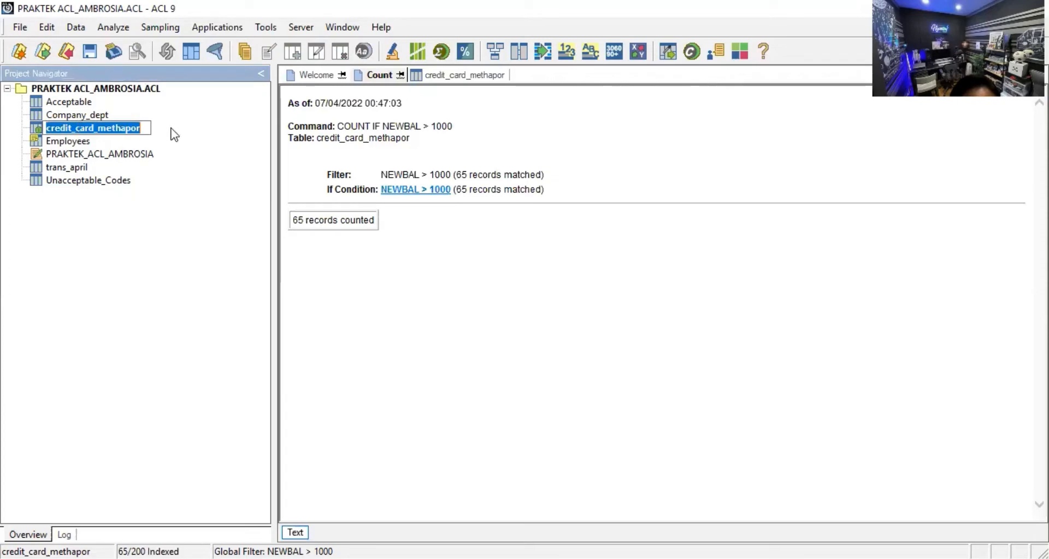
pyautogui.click(39, 131)
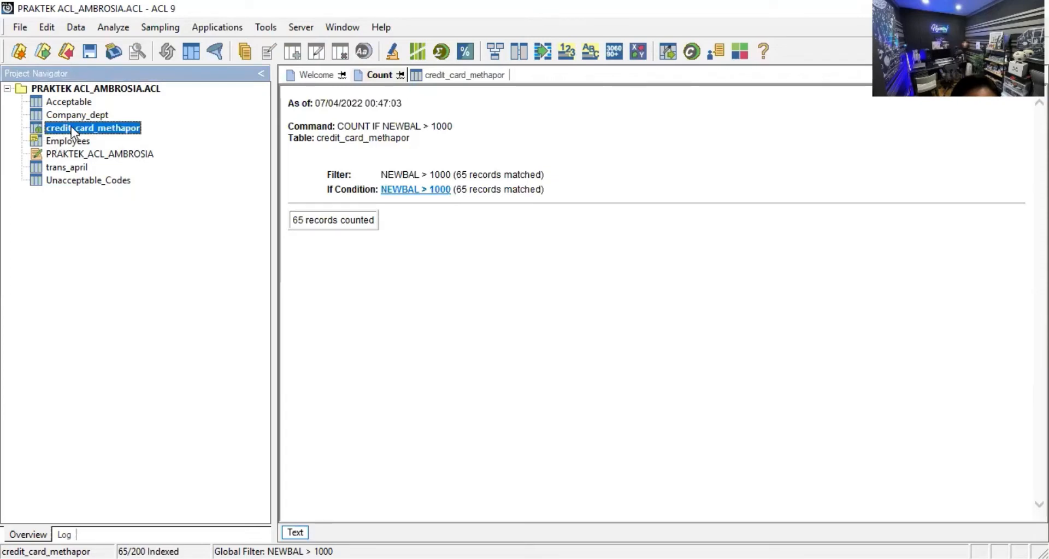
pyautogui.doubleClick(76, 130)
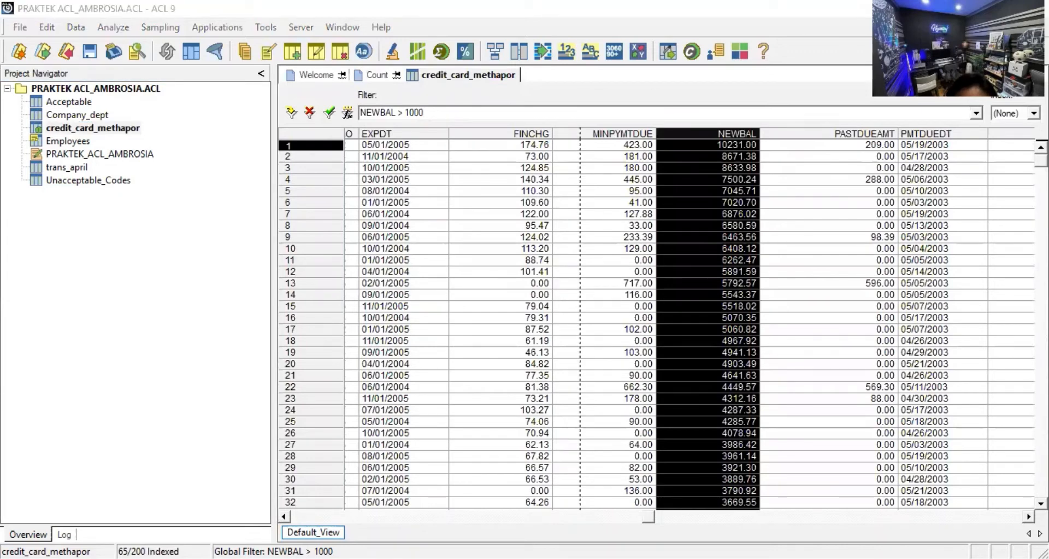
pyautogui.click(442, 112)
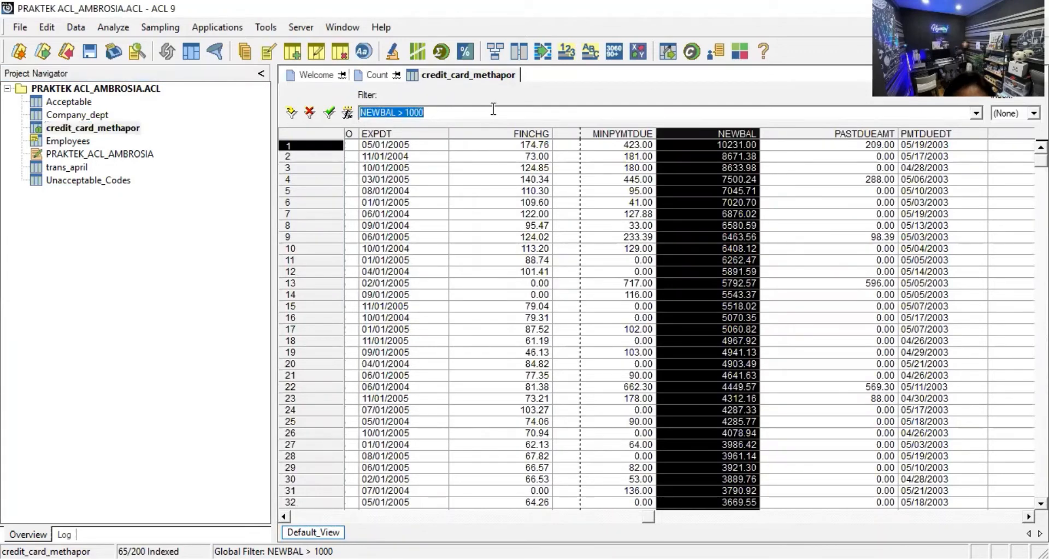
pyautogui.write('(NEWBAL > 1000) OR (PASTDUEAMT > 0) OR (FINCHG > 0)')
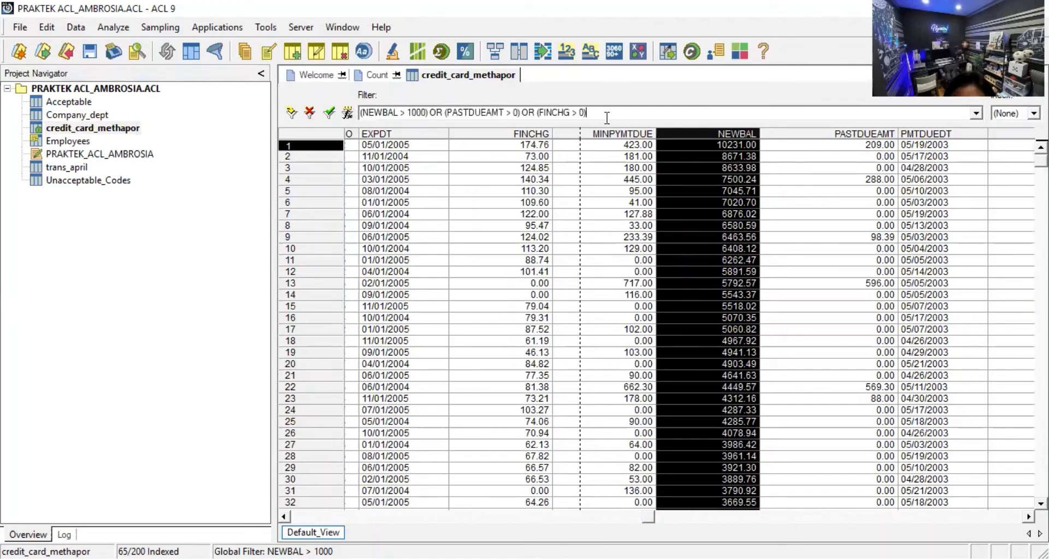
pyautogui.press('Return')
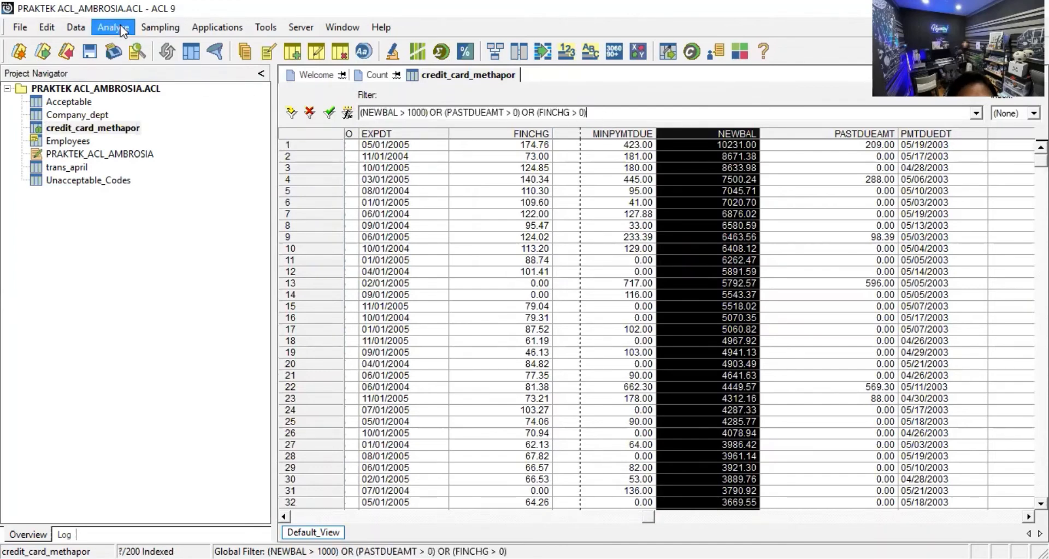
# Count the credit_card_methapor records with the If condition (NEWBAL > 1000) OR (PASTDUEAMT > 0) OR (FINCHG > 0)
pyautogui.click(123, 41)
pyautogui.click(509, 246)
pyautogui.write('(NEWBAL > 1000) OR (PASTDUEAMT > 0) OR (FINCHG > 0)')
pyautogui.click(505, 385)
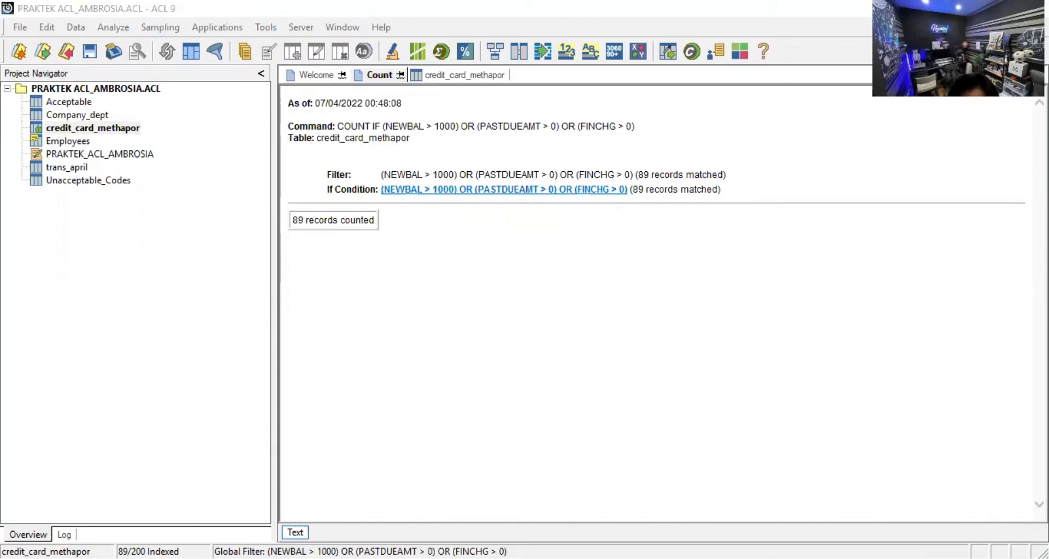
# Clear the filter of the credit_card_methapor view and quick sort it by PASTDUEAMT in descending order
pyautogui.click(79, 129)
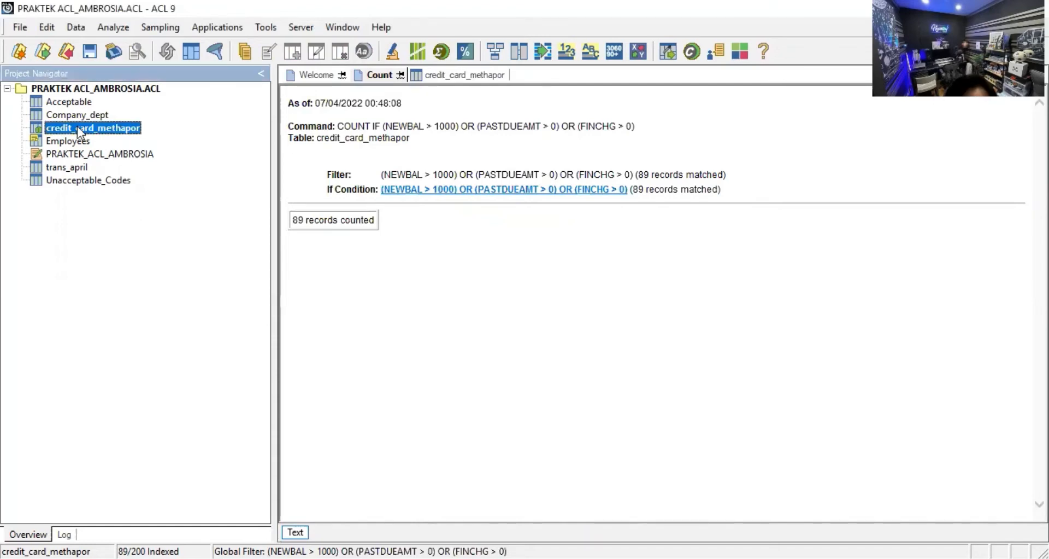
pyautogui.doubleClick(79, 129)
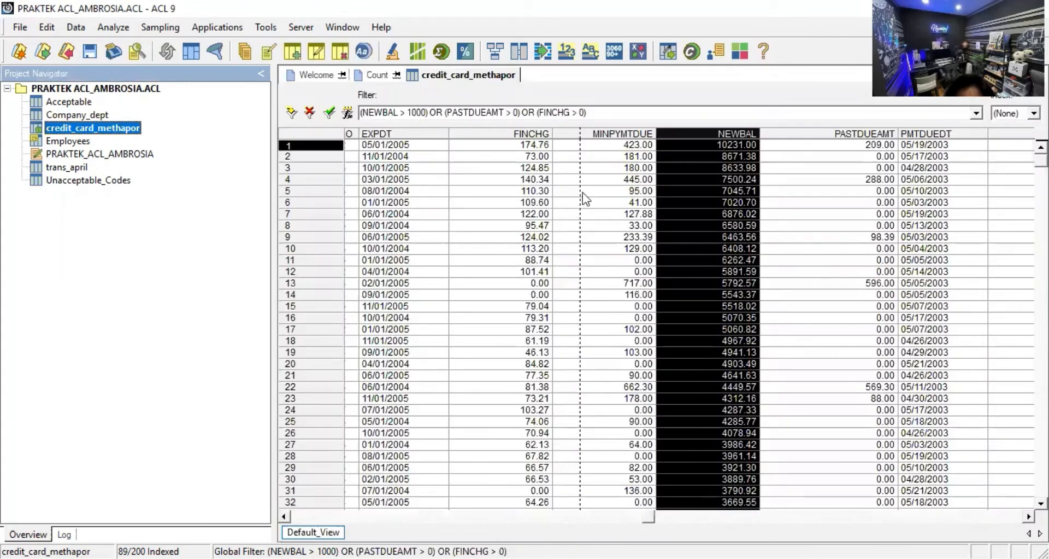
pyautogui.click(819, 131)
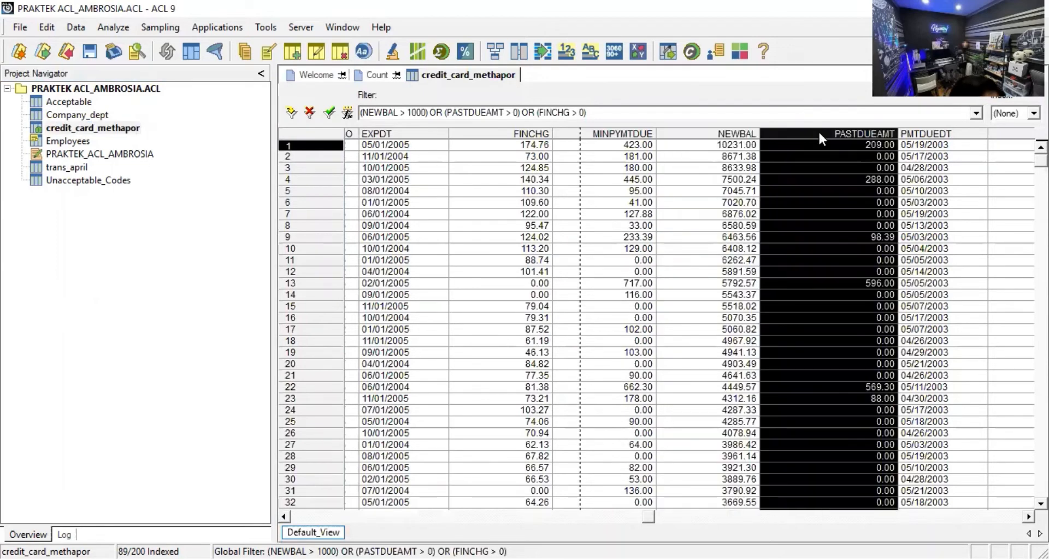
pyautogui.rightClick(819, 131)
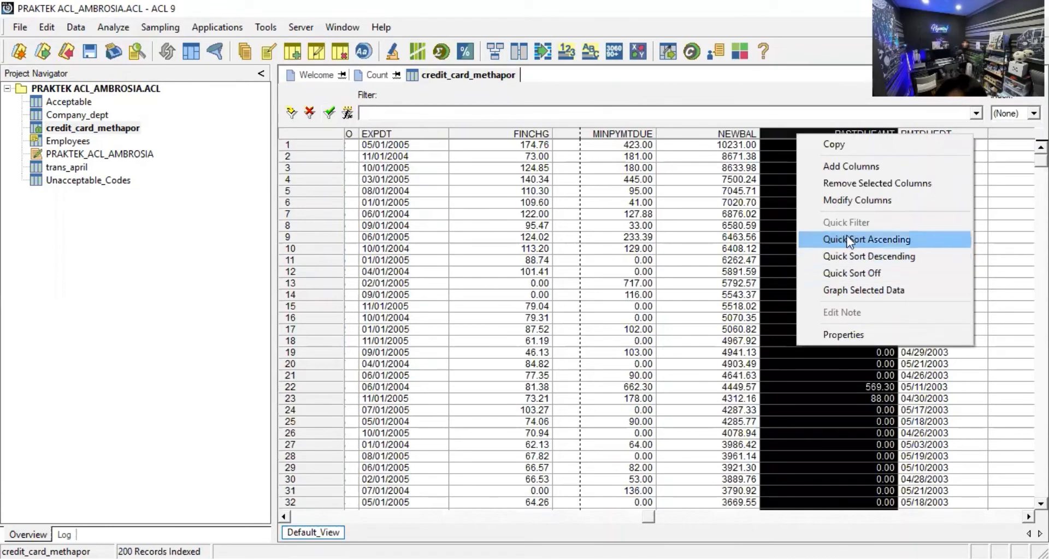
pyautogui.click(845, 255)
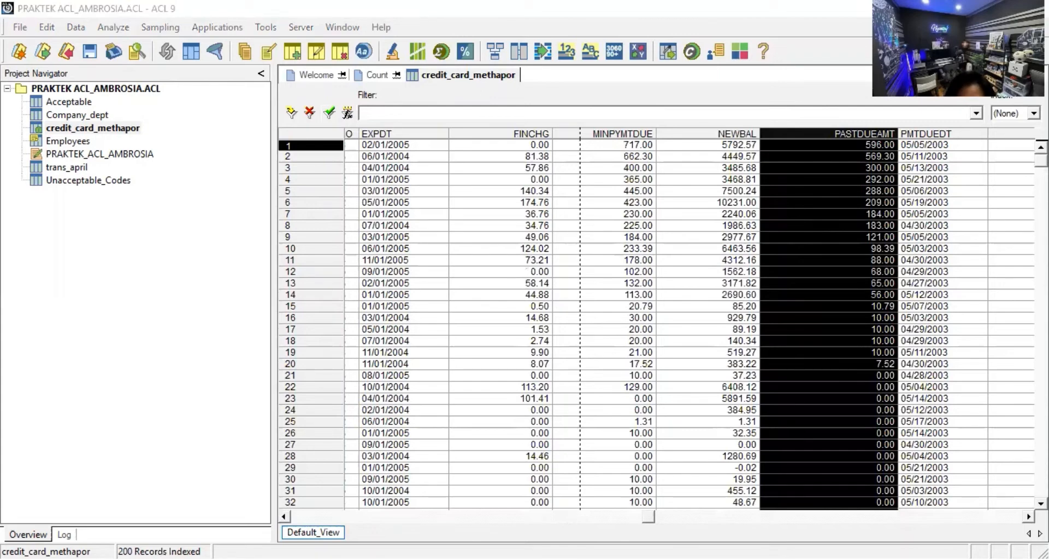
# Open the trans_april table and set up a Summarize on the CODES field
pyautogui.click(241, 351)
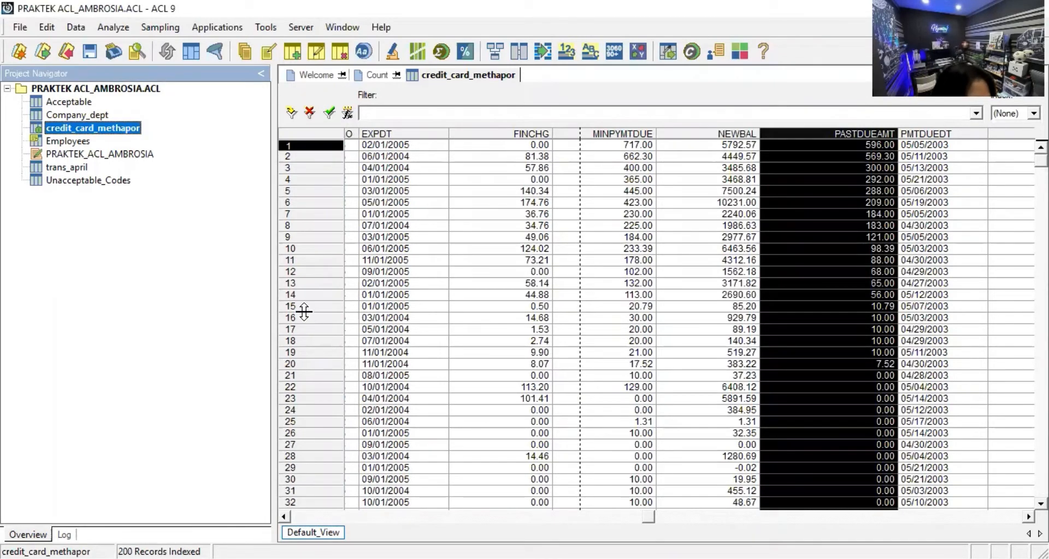
pyautogui.click(79, 167)
pyautogui.doubleClick(79, 168)
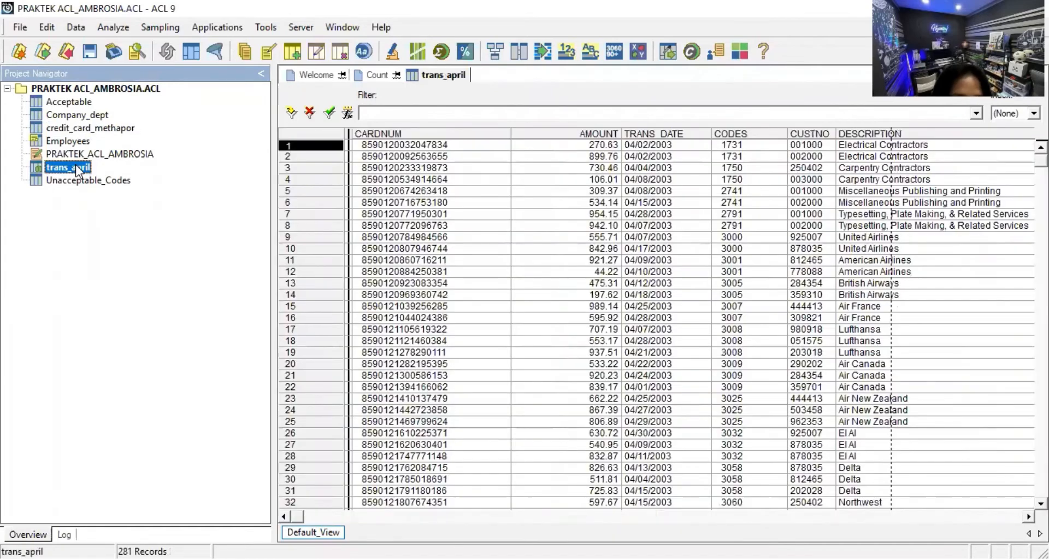
pyautogui.click(105, 28)
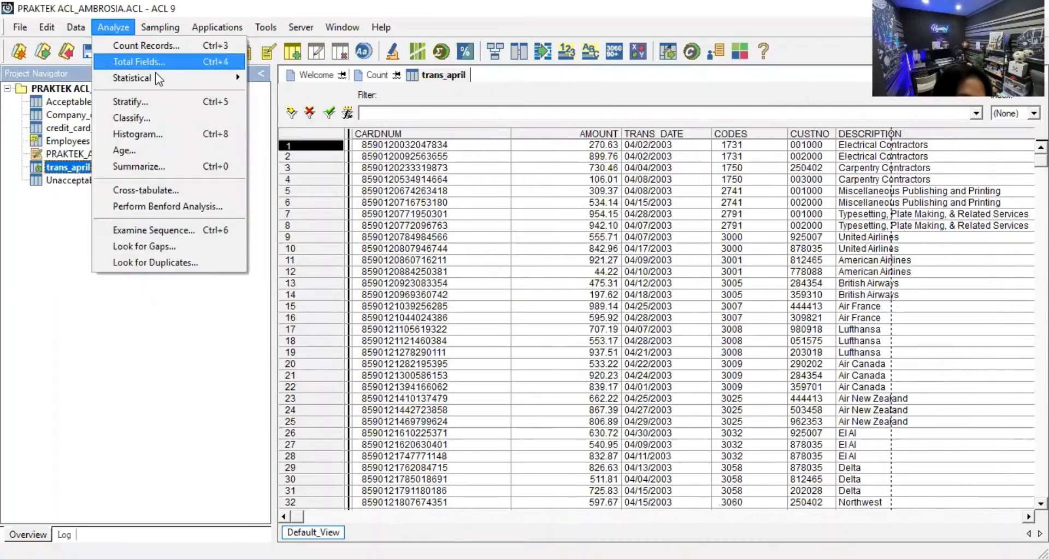
pyautogui.click(192, 170)
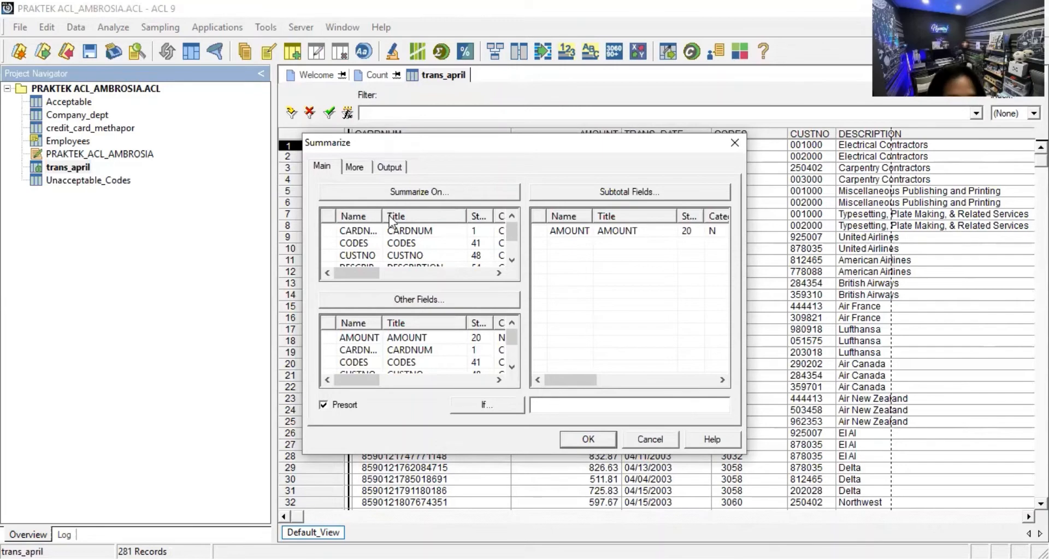
pyautogui.doubleClick(349, 243)
pyautogui.click(533, 366)
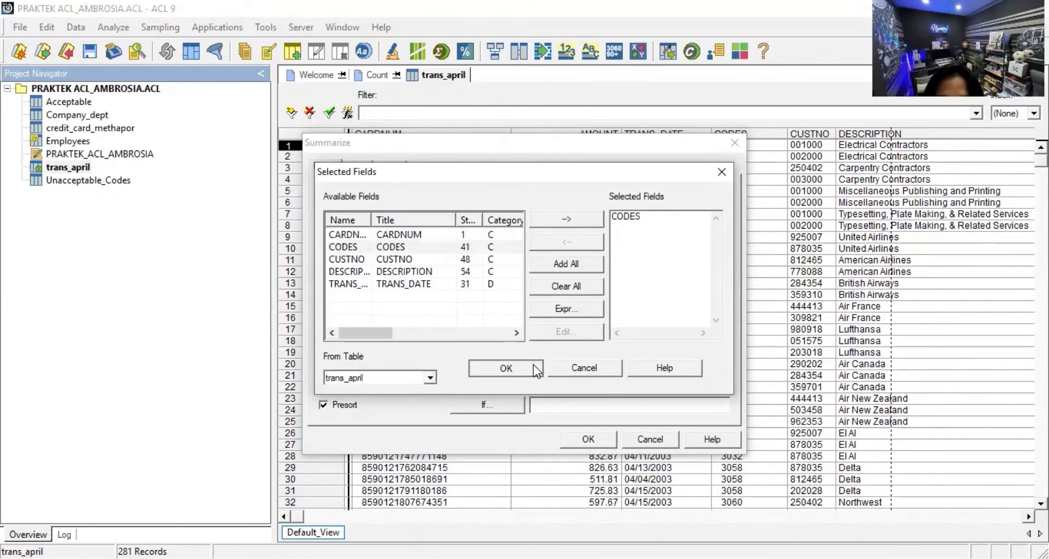
# Add AMOUNT as the subtotal field of the Summarize
pyautogui.click(646, 192)
pyautogui.click(352, 233)
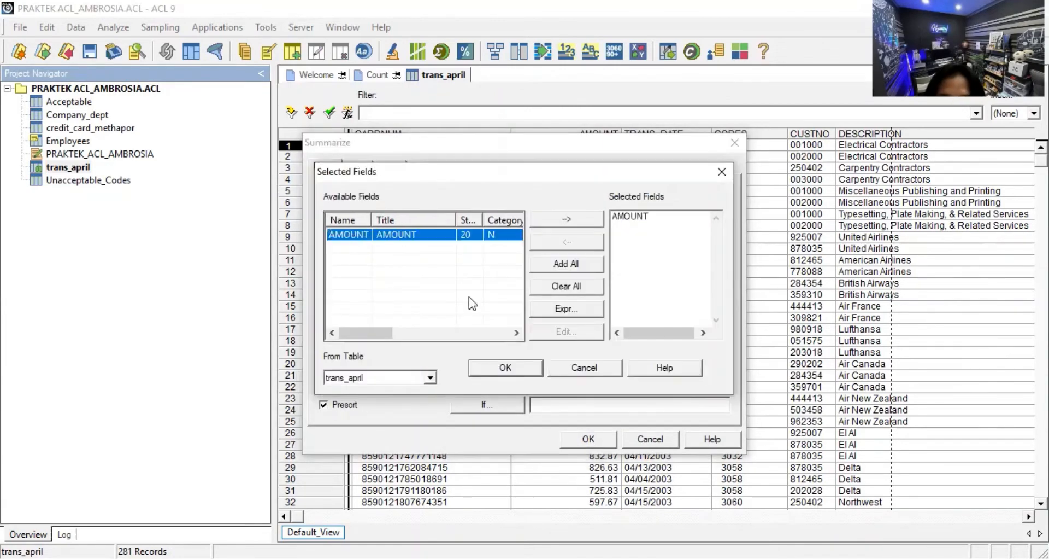
pyautogui.click(469, 296)
pyautogui.click(533, 369)
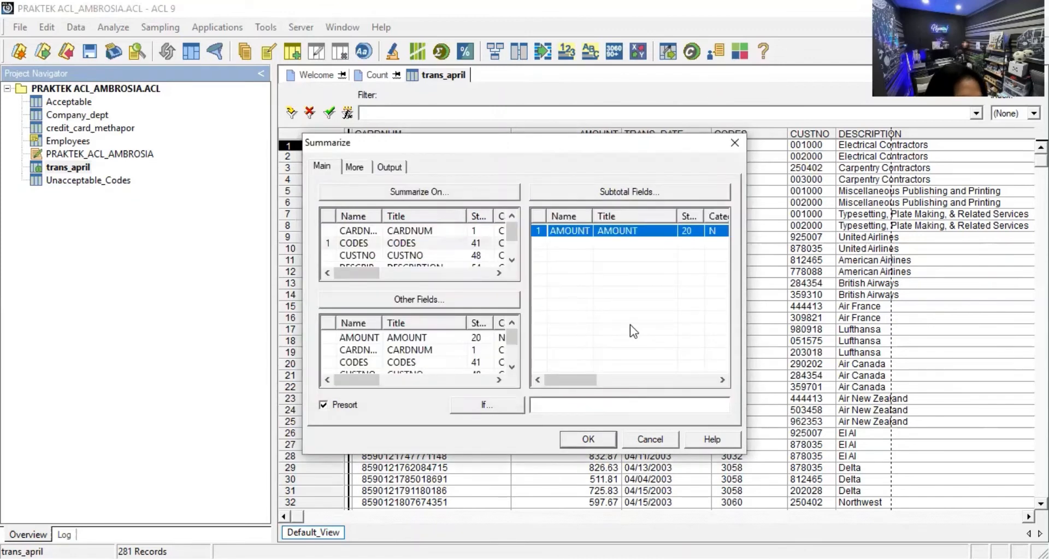
# Try to include DESCRIPTION among the other fields of the Summarize
pyautogui.click(458, 298)
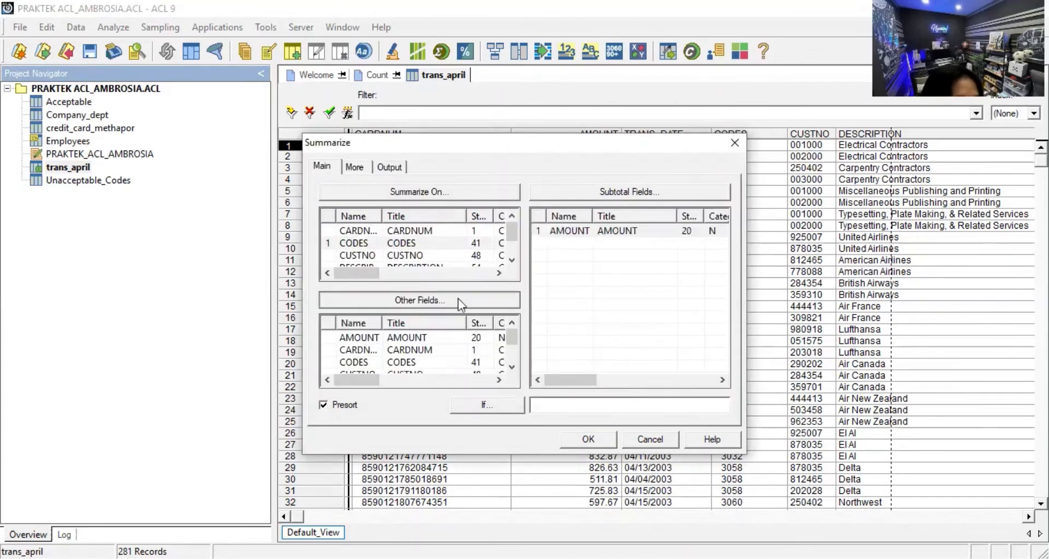
pyautogui.click(394, 287)
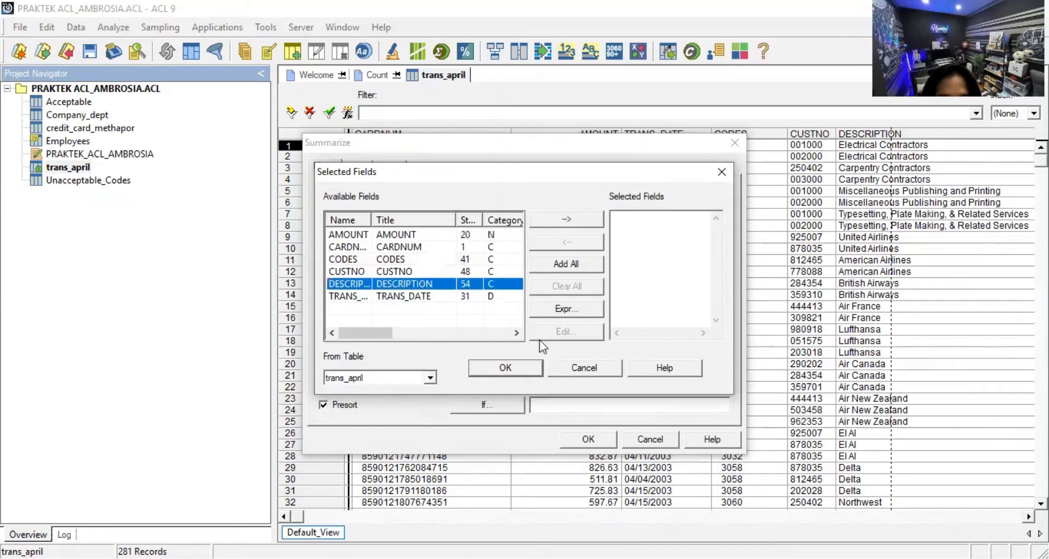
pyautogui.click(531, 374)
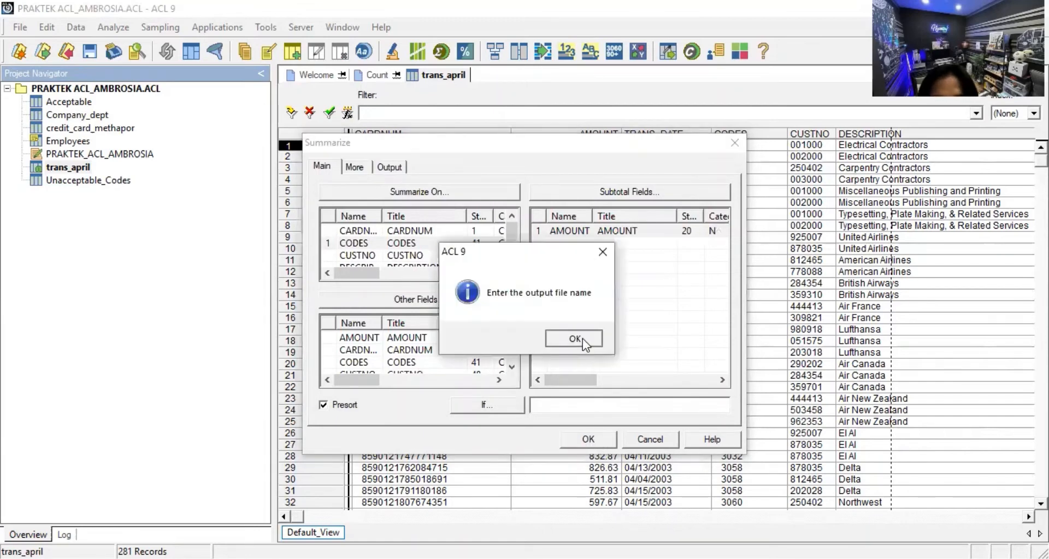
# Output the Summarize to an ACL table file named TRANS_BY_CODE, overwriting the existing disk file
pyautogui.click(583, 339)
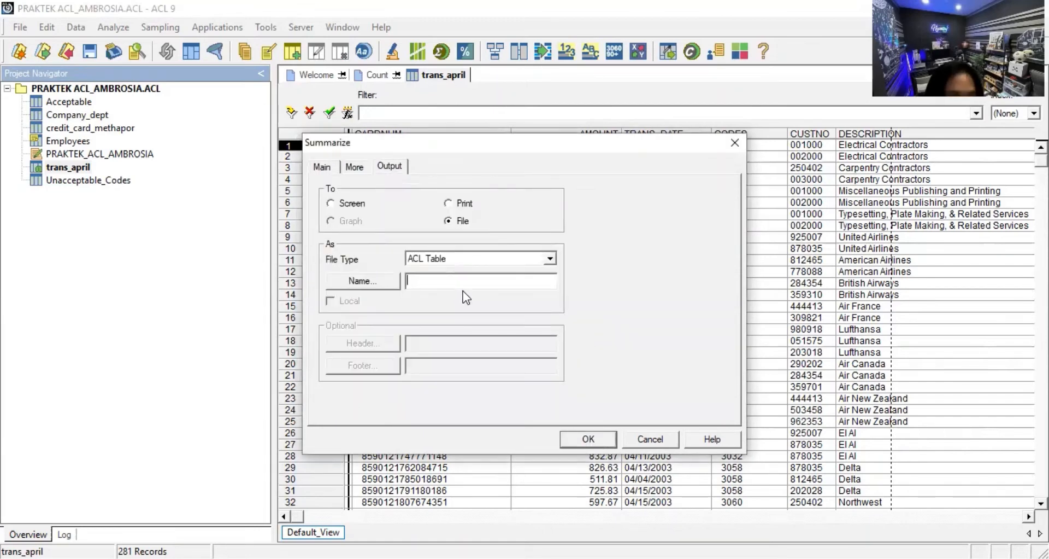
pyautogui.write('TRANS')
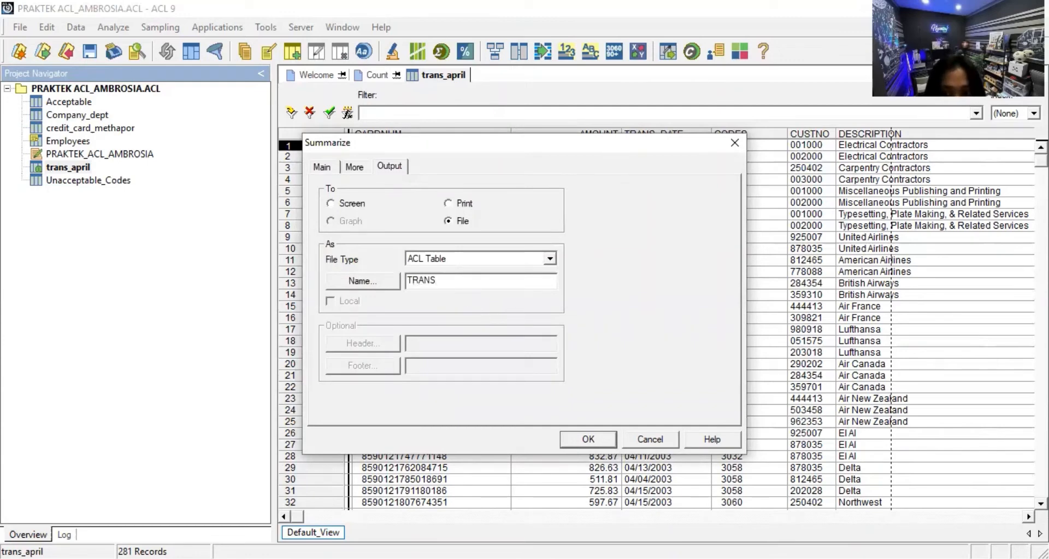
pyautogui.write('_BY')
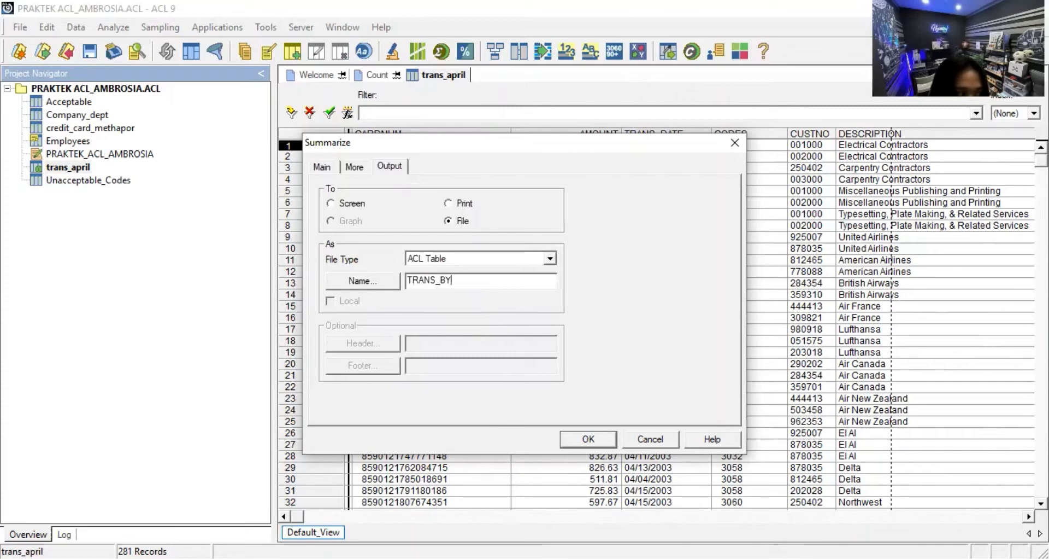
pyautogui.write('_CODE')
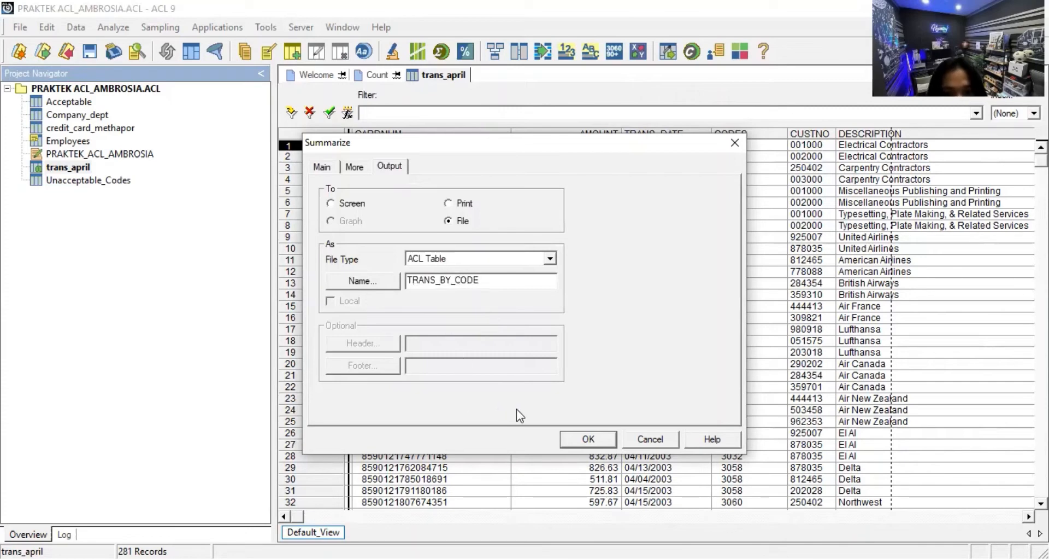
pyautogui.press('Return')
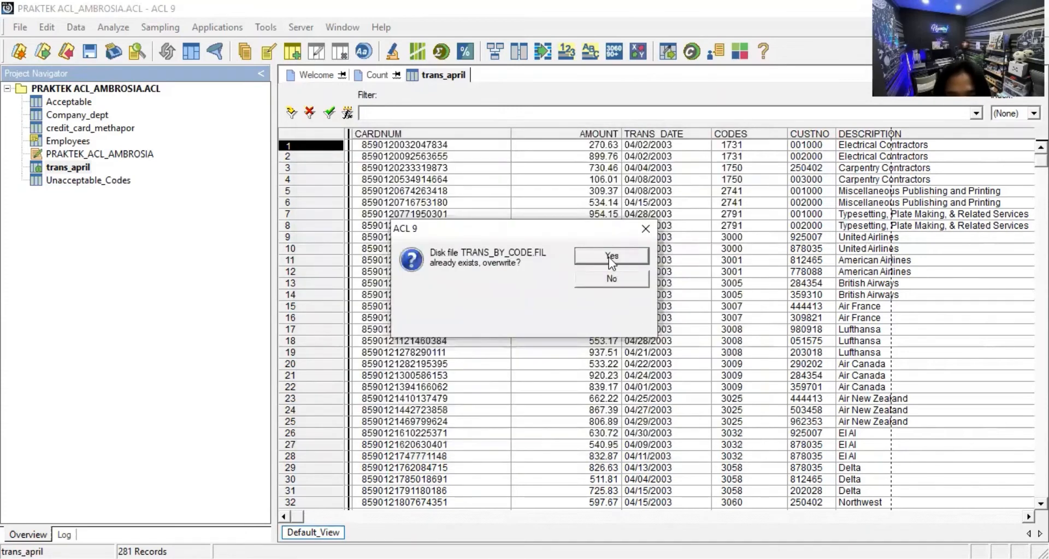
pyautogui.click(609, 257)
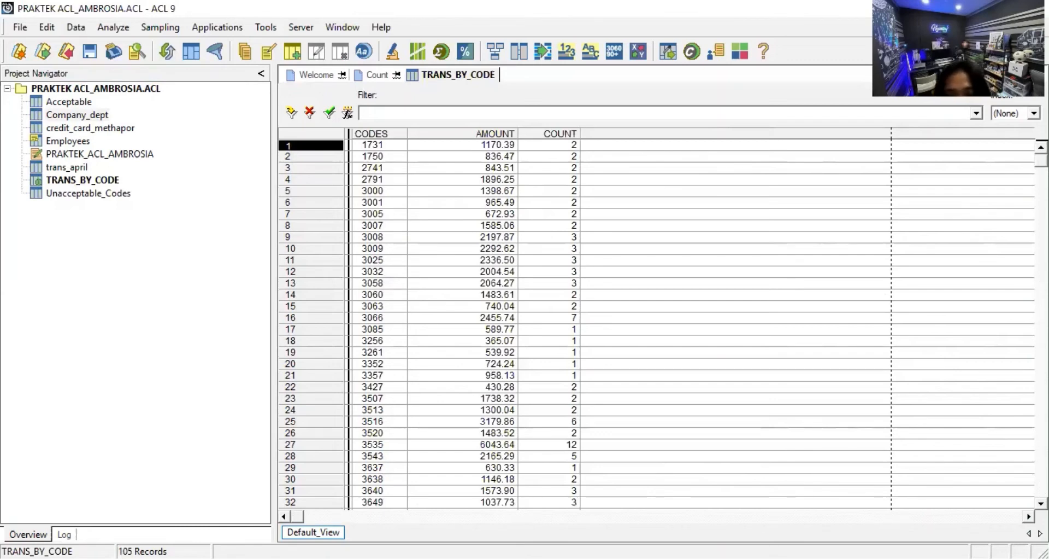
# Open the trans_april table and filter its view with the verified expression BETWEEN(ALLTRIM(CODES),"3000", "3750")
pyautogui.click(84, 115)
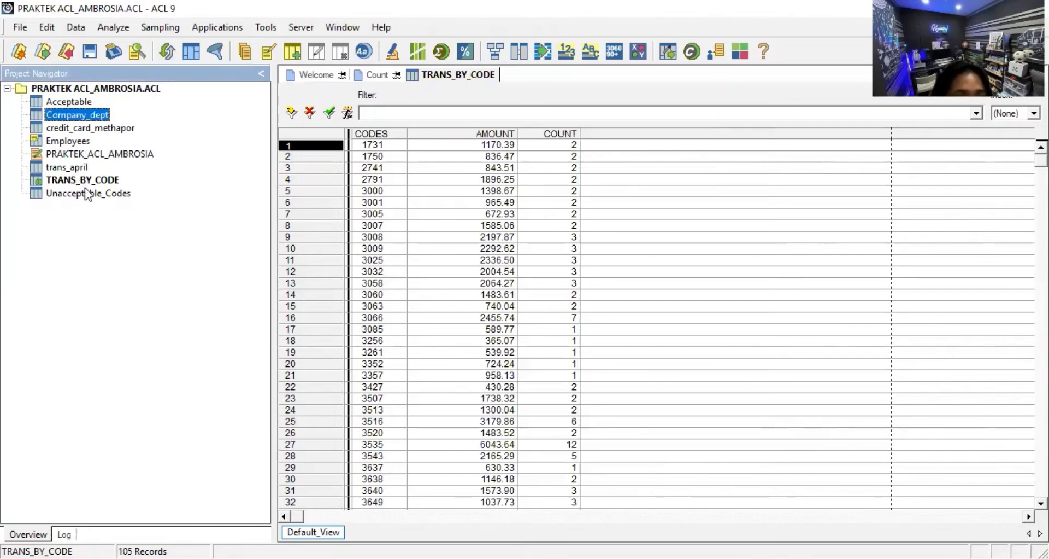
pyautogui.doubleClick(71, 167)
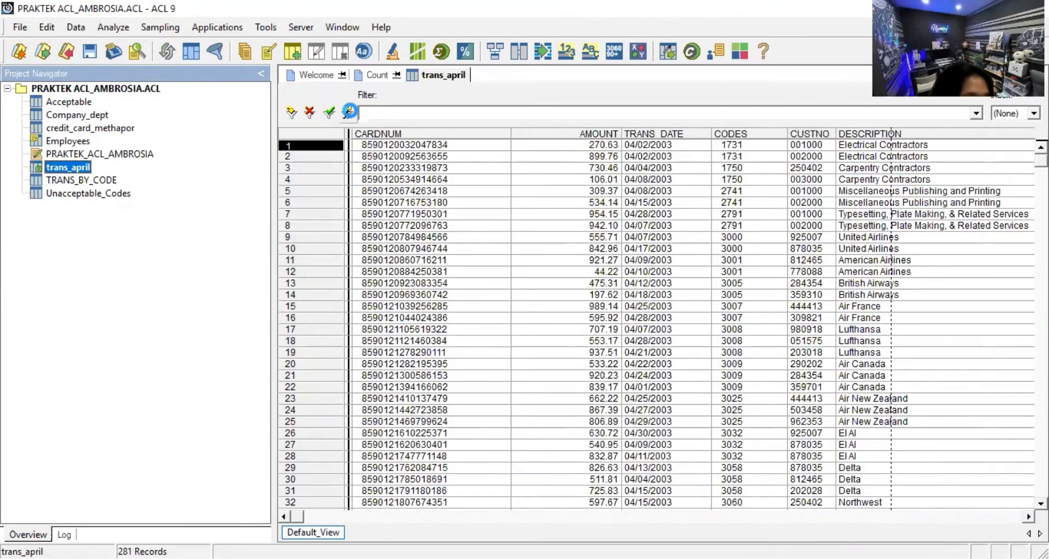
pyautogui.click(347, 113)
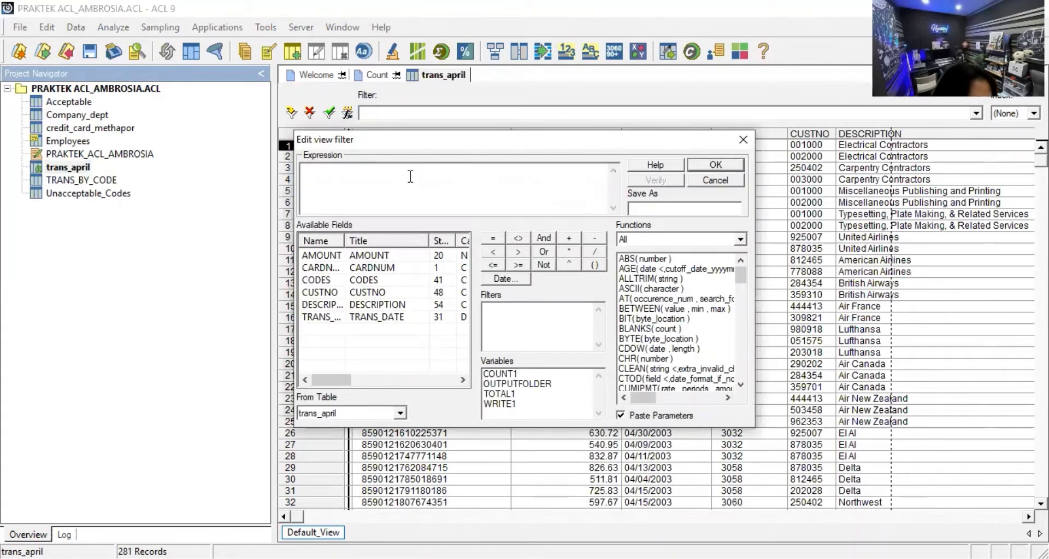
pyautogui.write('BETWEEN(ALLTRIM(CODES),"3000", "3750")')
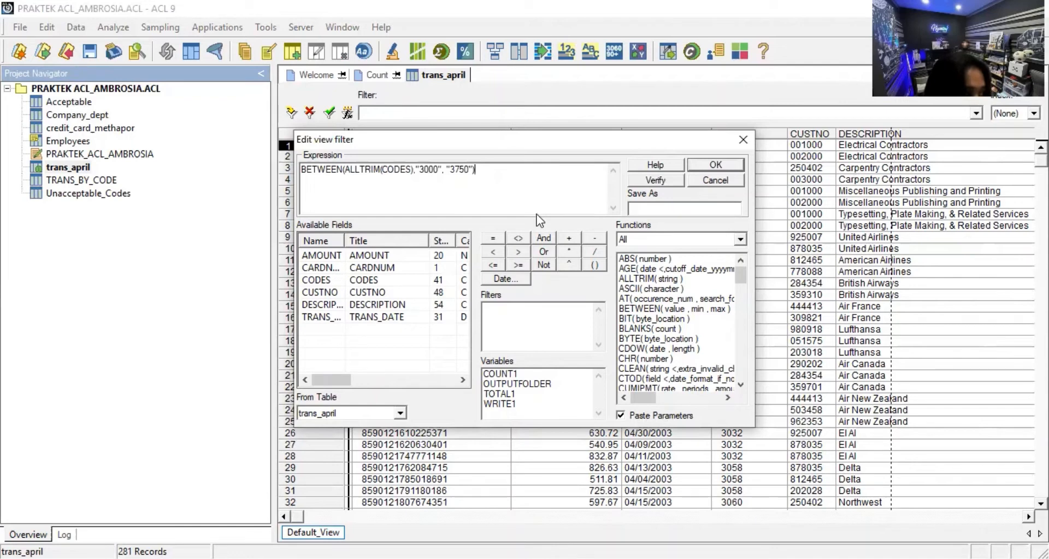
pyautogui.click(661, 180)
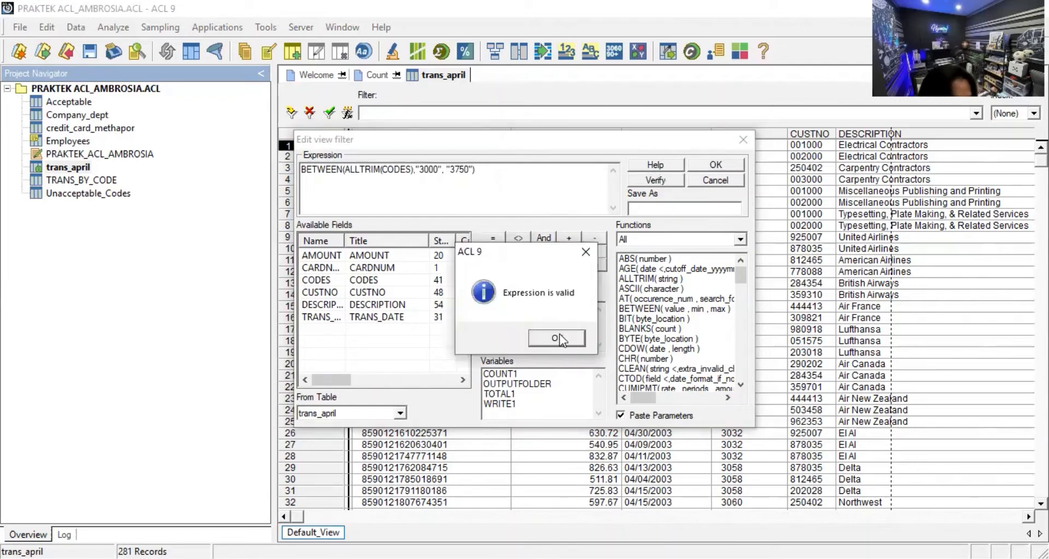
pyautogui.click(569, 335)
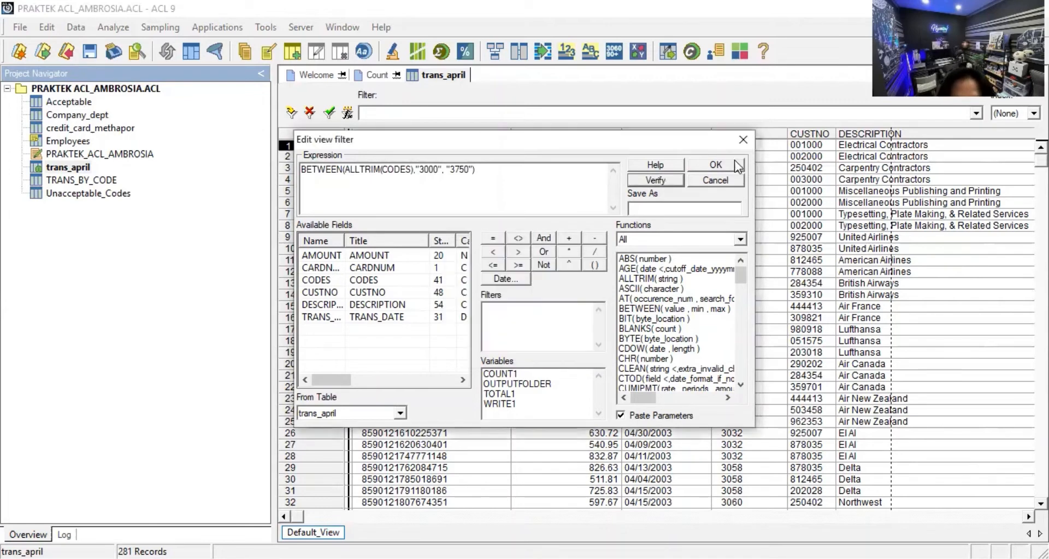
pyautogui.click(716, 165)
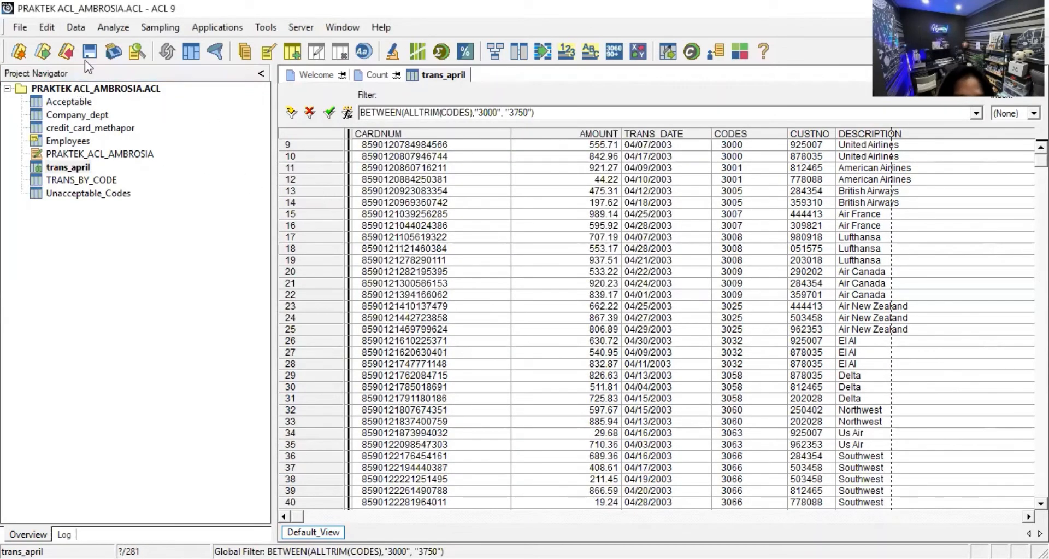
# Count the trans_april records, reusing the view filter expression BETWEEN(ALLTRIM(CODES),"3000", "3750") as the If condition
pyautogui.click(559, 112)
pyautogui.hotkey('ctrl', 'c')
pyautogui.click(159, 80)
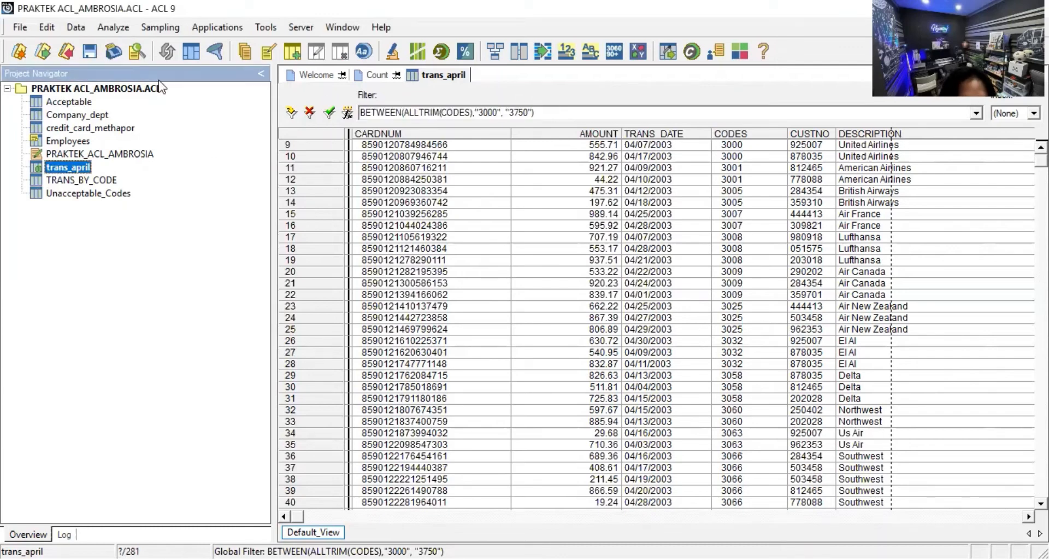
pyautogui.click(117, 28)
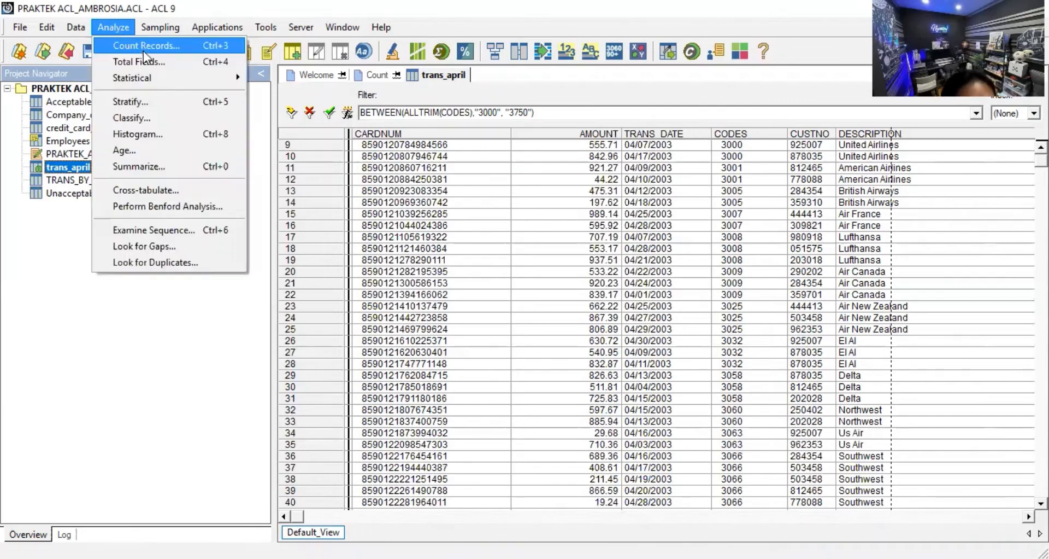
pyautogui.click(143, 45)
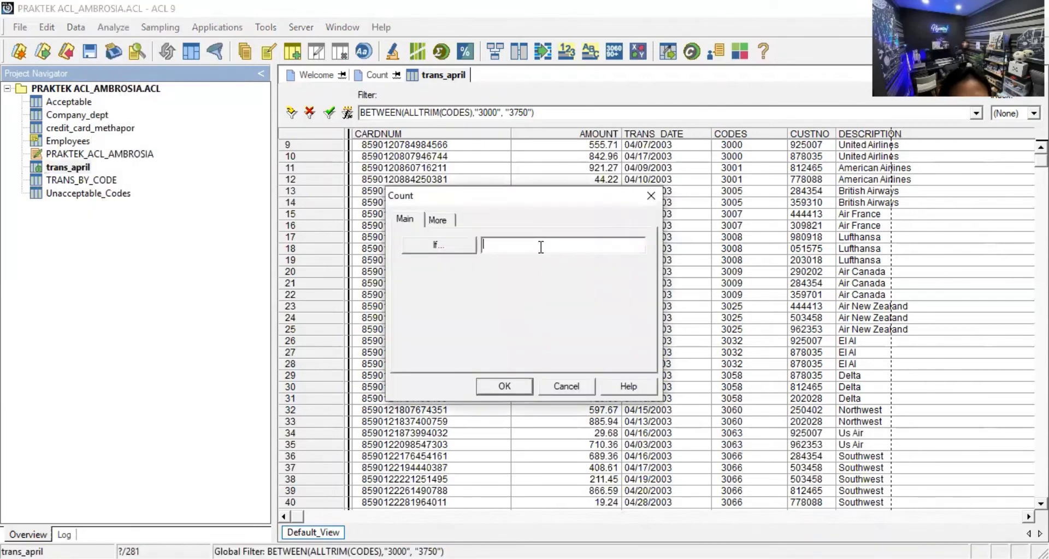
pyautogui.hotkey('ctrl', 'v')
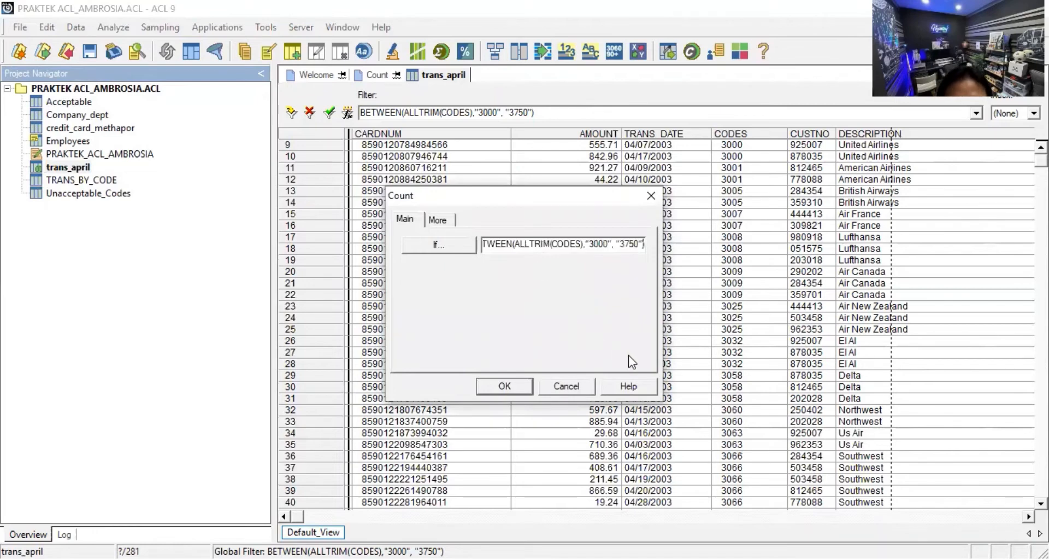
pyautogui.click(522, 387)
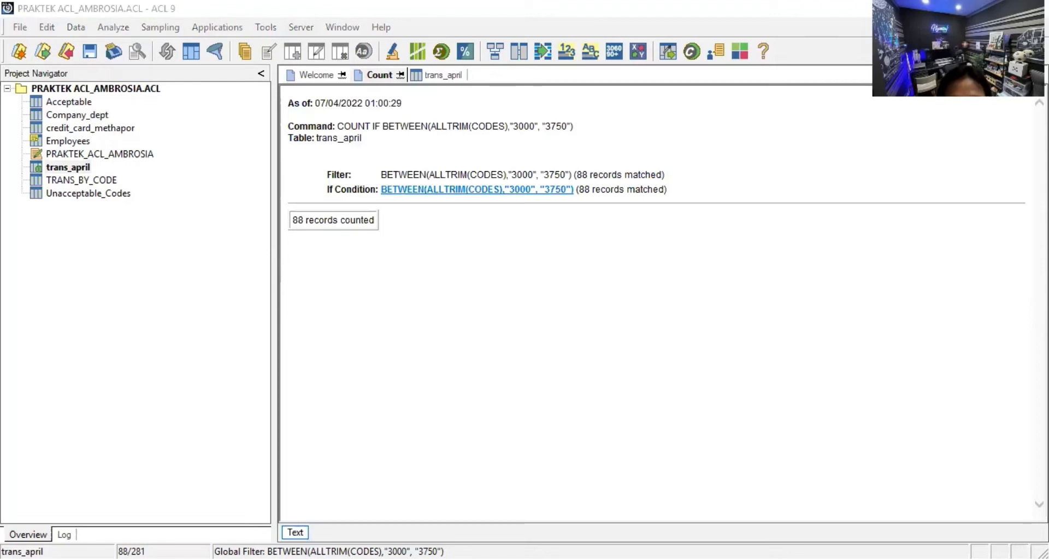
pyautogui.click(423, 420)
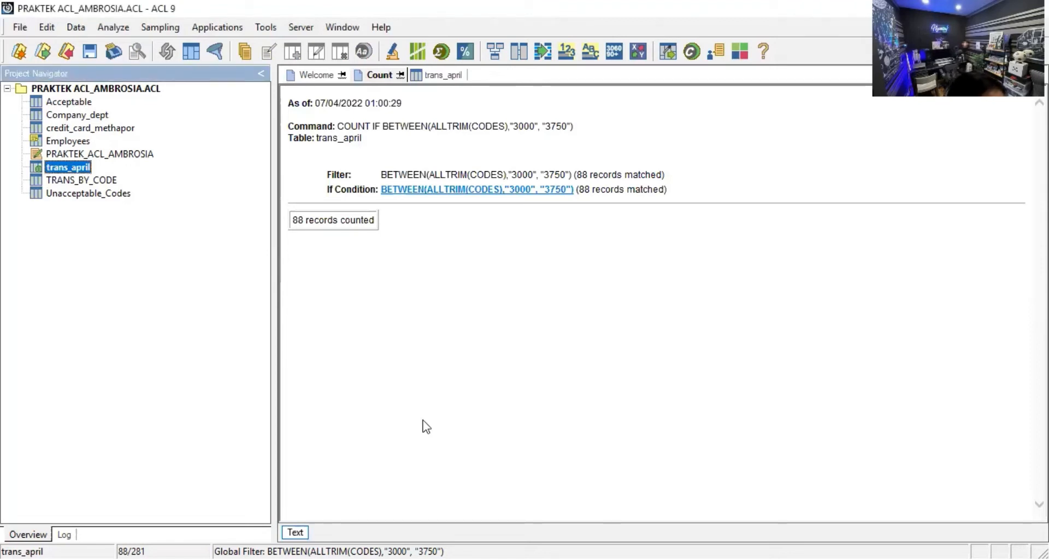
# Total the AMOUNT field of the filtered trans_april records
pyautogui.click(111, 28)
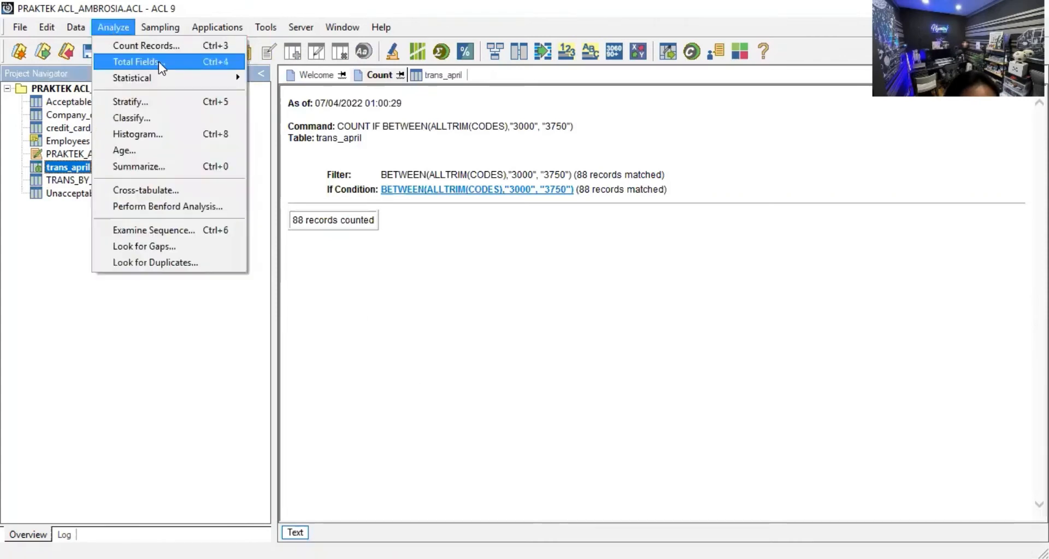
pyautogui.click(158, 61)
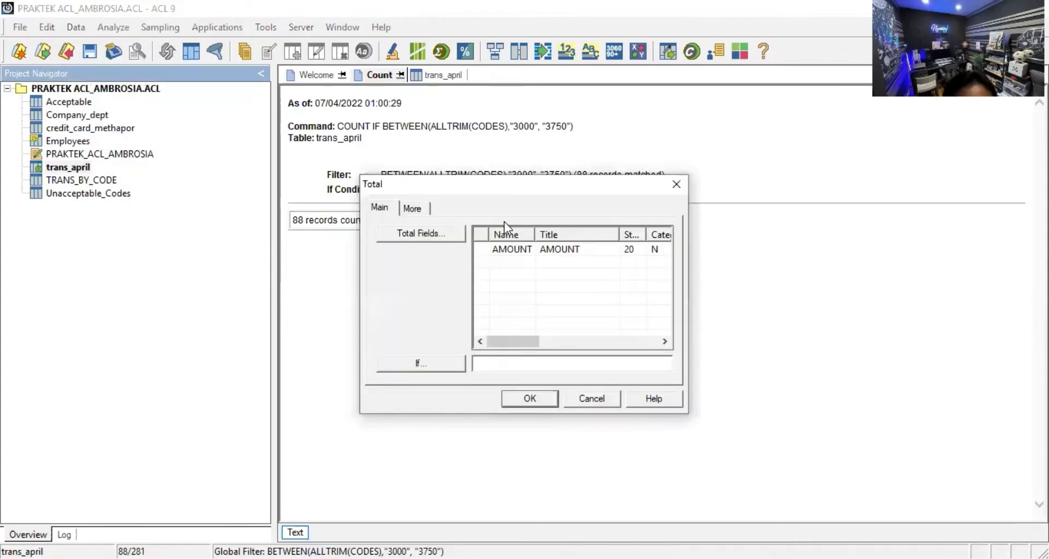
pyautogui.click(504, 253)
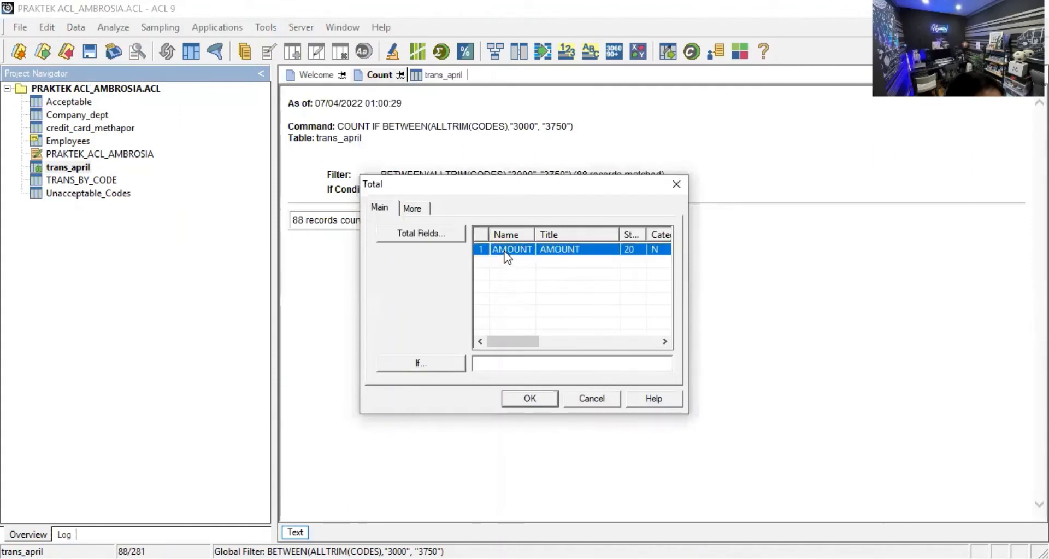
pyautogui.click(539, 398)
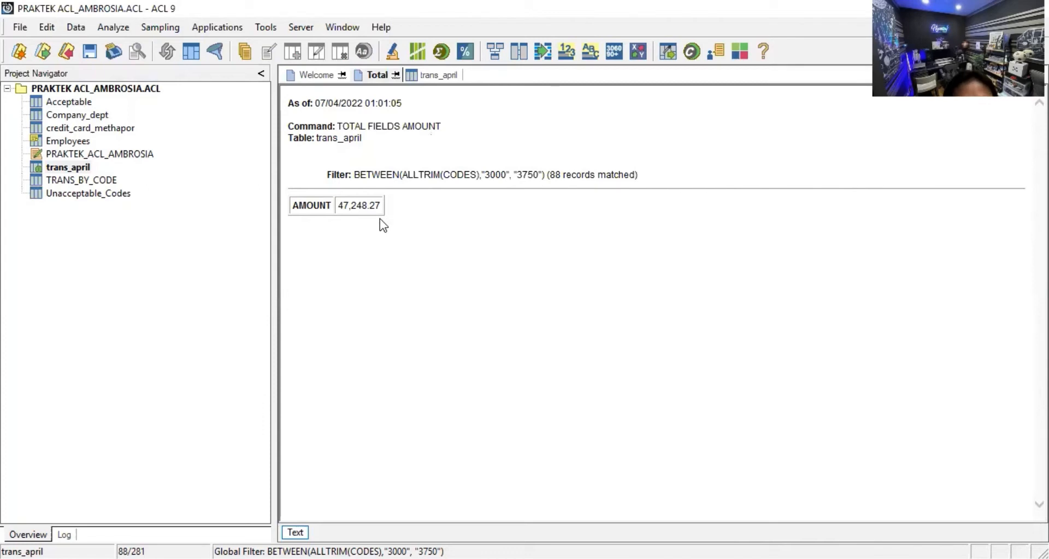
pyautogui.click(561, 442)
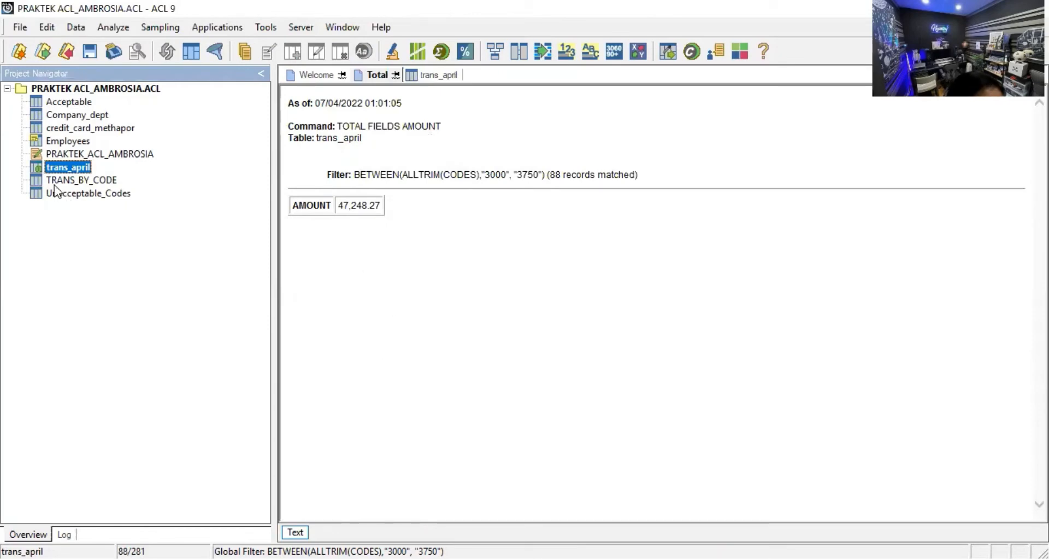
# Extract the filtered trans_april records as whole records to a new table named Trans_April_Travel
pyautogui.click(75, 31)
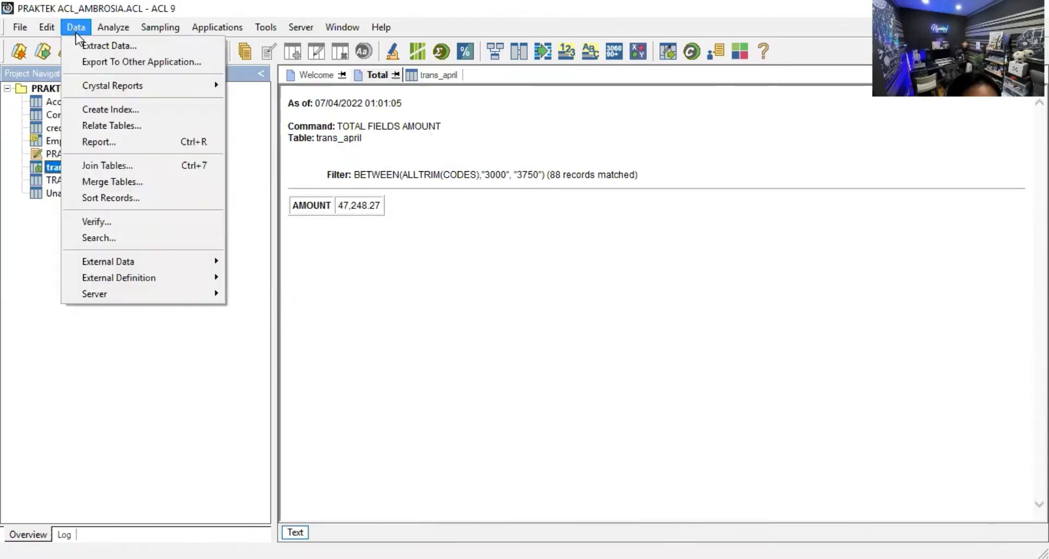
pyautogui.click(116, 52)
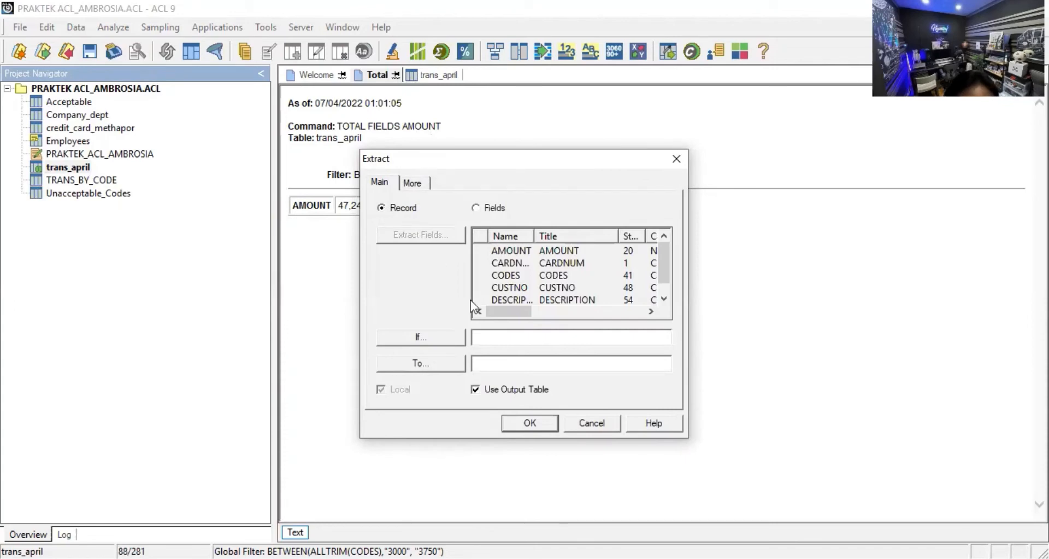
pyautogui.click(537, 364)
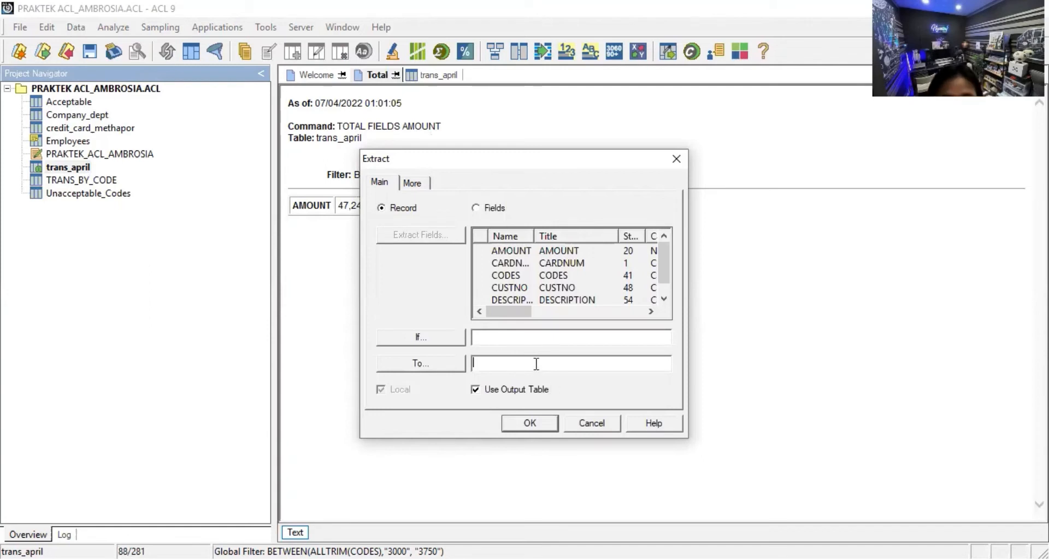
pyautogui.write('Trans')
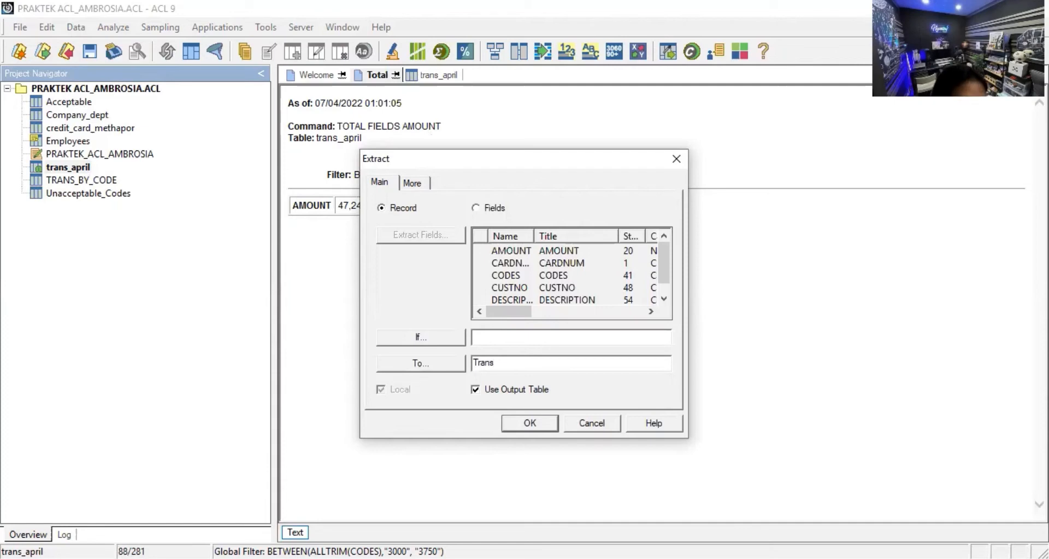
pyautogui.write('_')
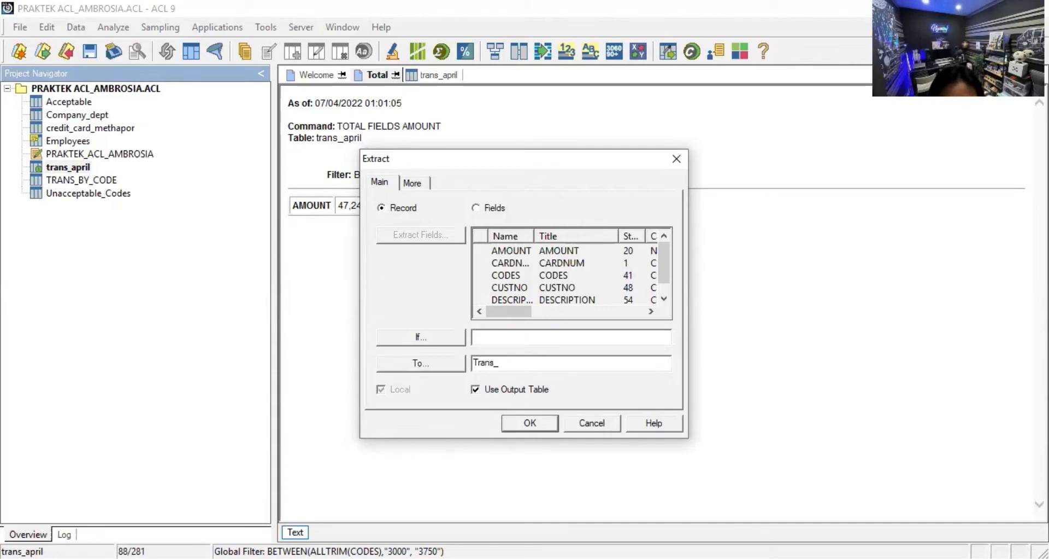
pyautogui.write('April')
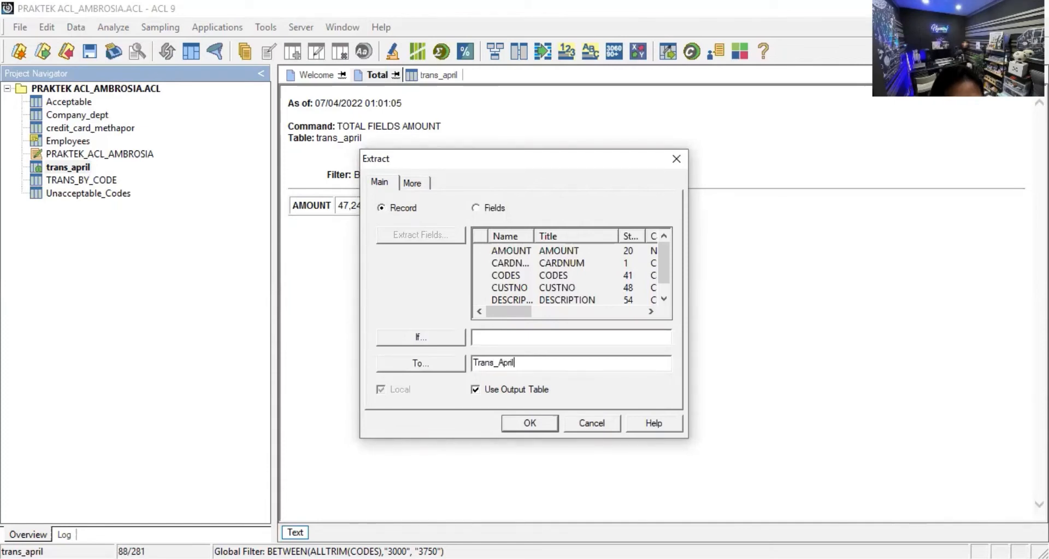
pyautogui.write('_')
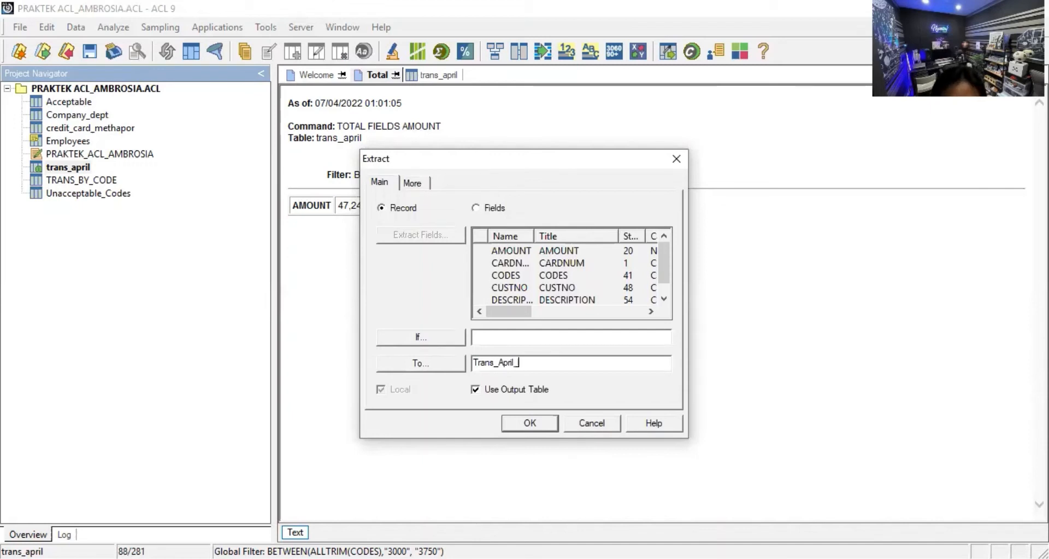
pyautogui.write('Tr')
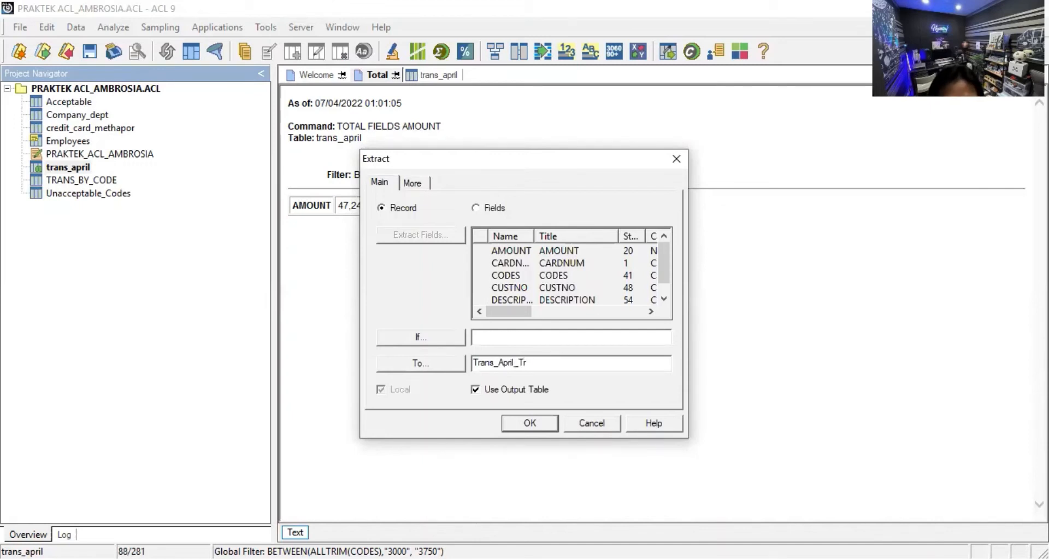
pyautogui.write('avel')
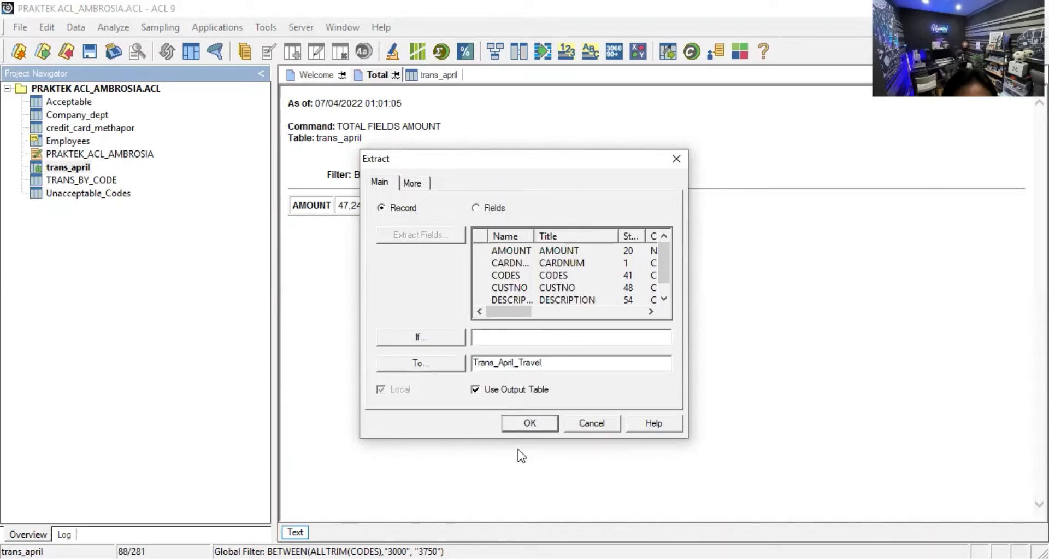
pyautogui.click(535, 421)
pyautogui.click(587, 255)
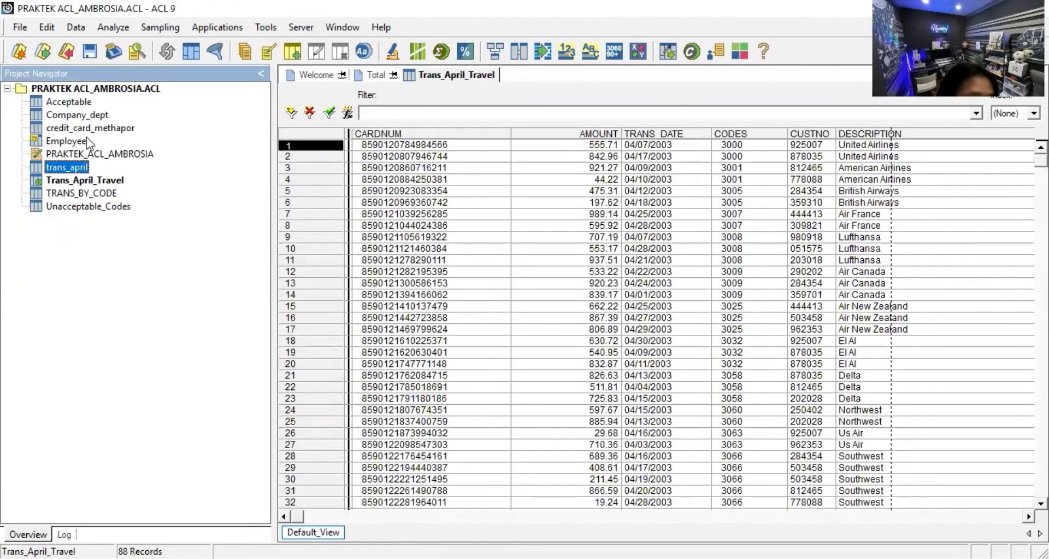
# Reopen the trans_april table and filter its view with the expression MATCH(ALLTRIM(CODES),"5813","7992")
pyautogui.doubleClick(68, 168)
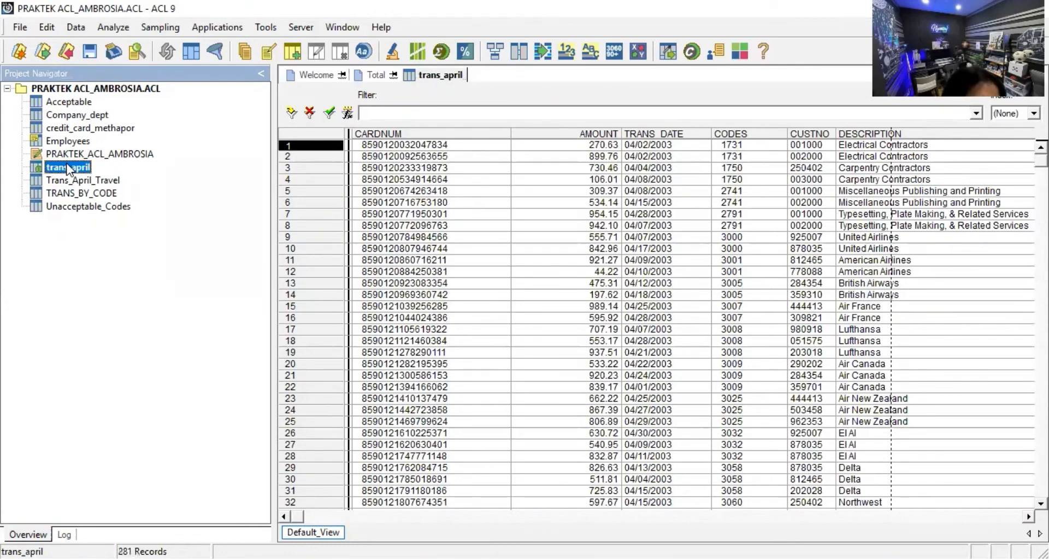
pyautogui.click(348, 115)
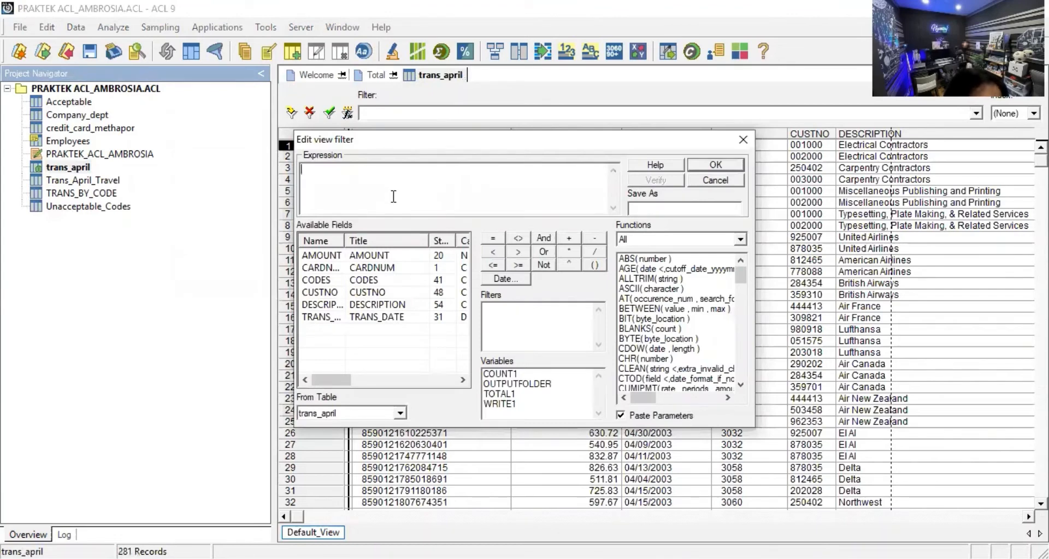
pyautogui.click(495, 356)
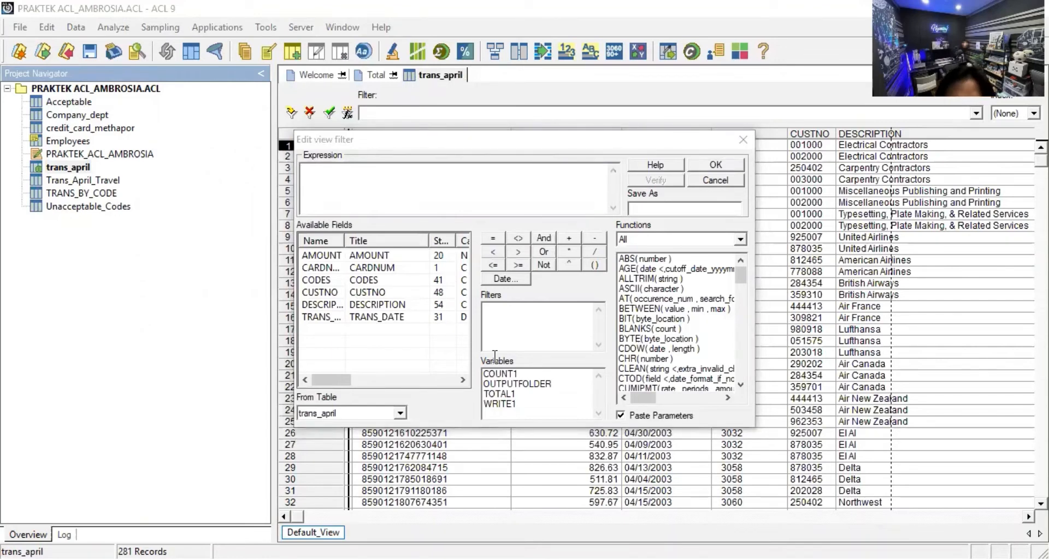
pyautogui.click(361, 173)
pyautogui.write('MATCH(ALLTRIM(CODES),"5813","7992")')
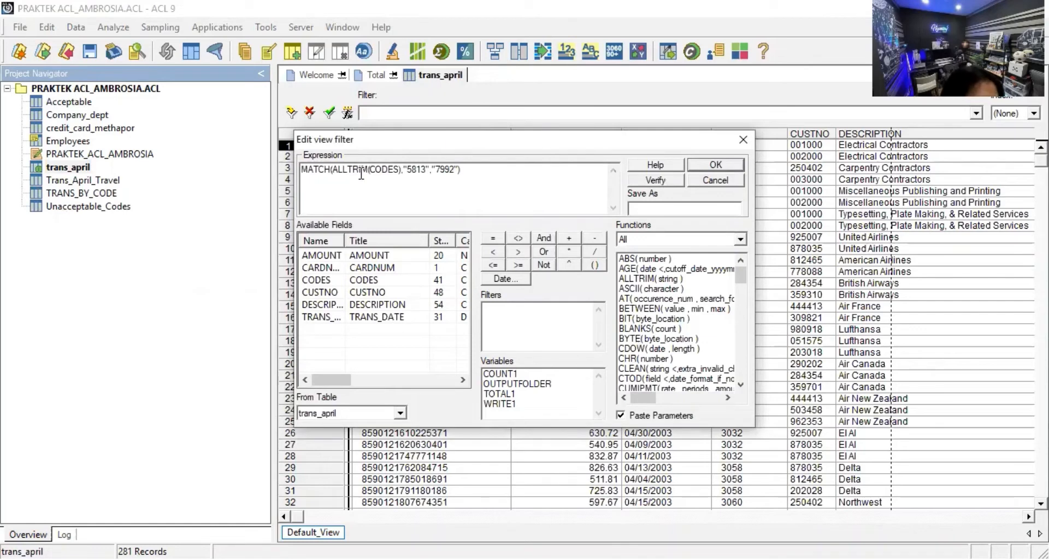
pyautogui.click(716, 165)
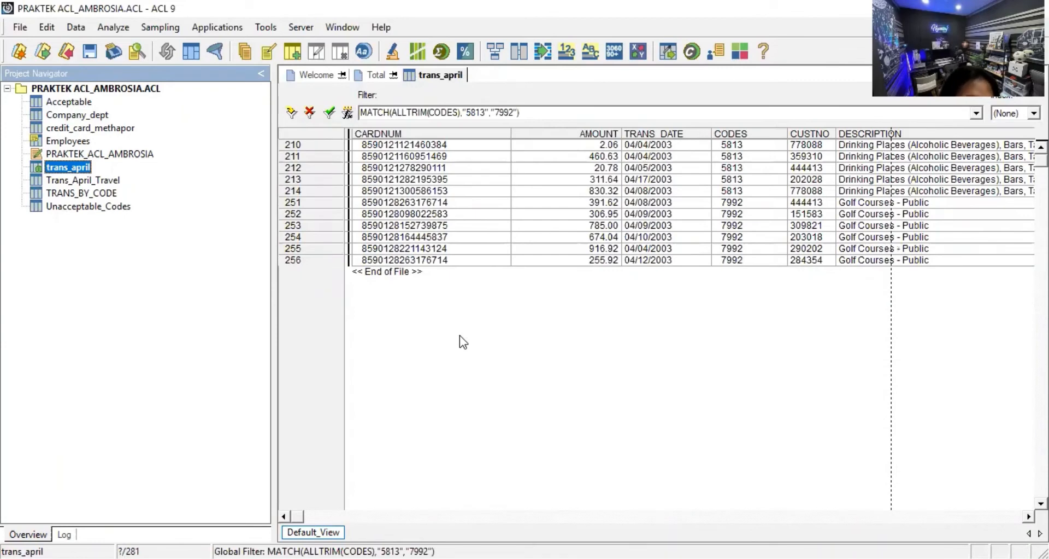
pyautogui.click(460, 335)
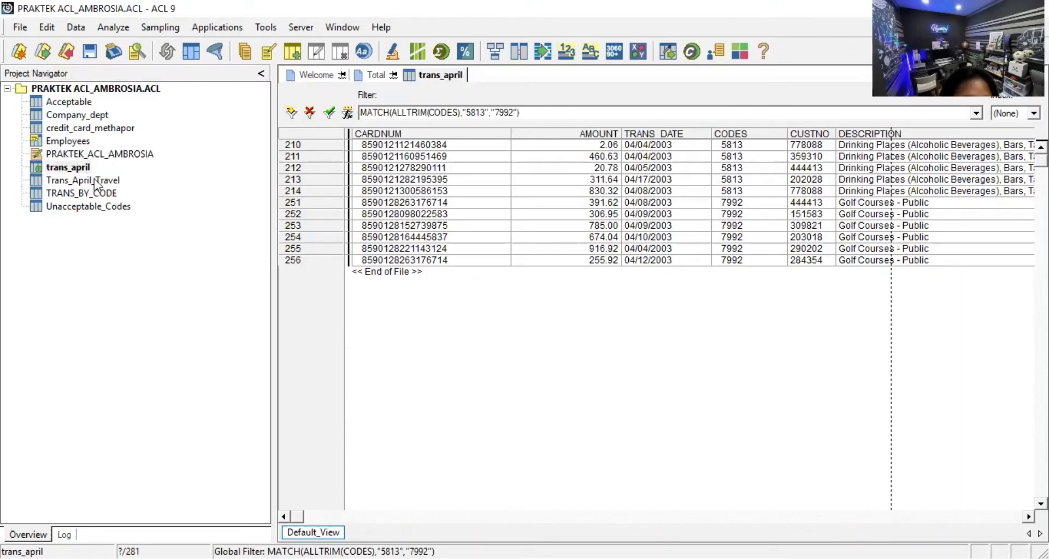
# Reopen trans_april without a filter and set up a Classify on CARDNUM with AMOUNT as the subtotal field
pyautogui.click(83, 169)
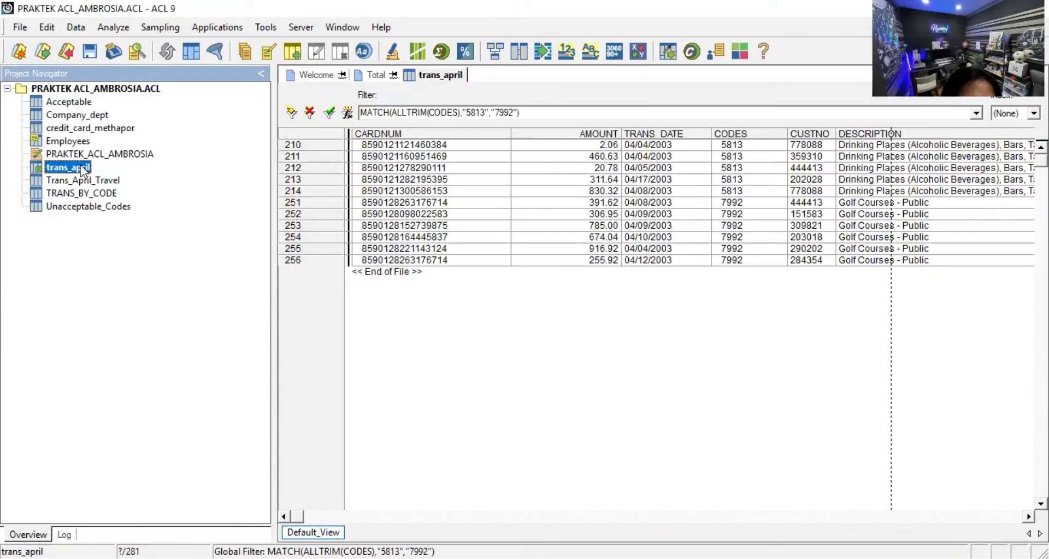
pyautogui.doubleClick(83, 169)
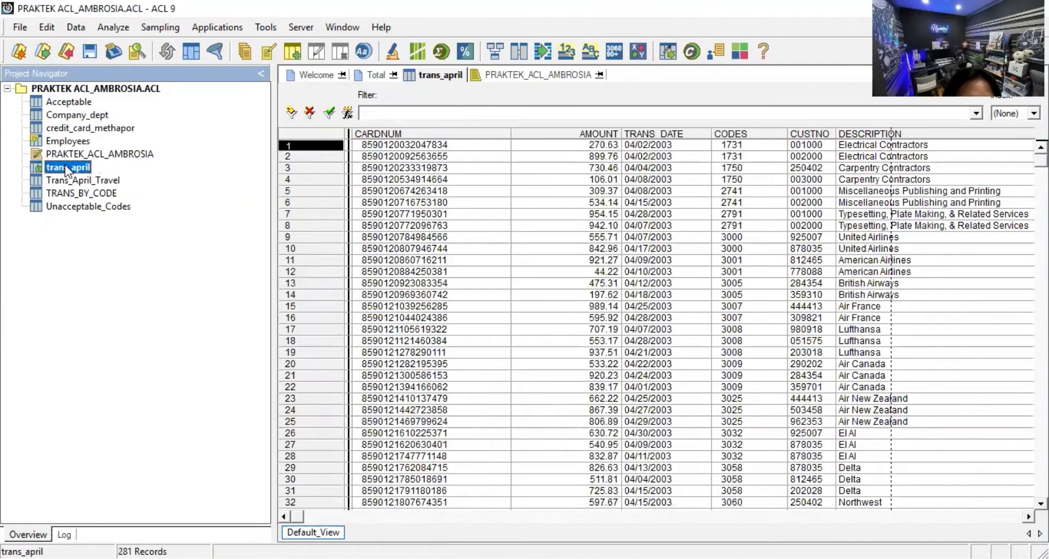
pyautogui.click(103, 26)
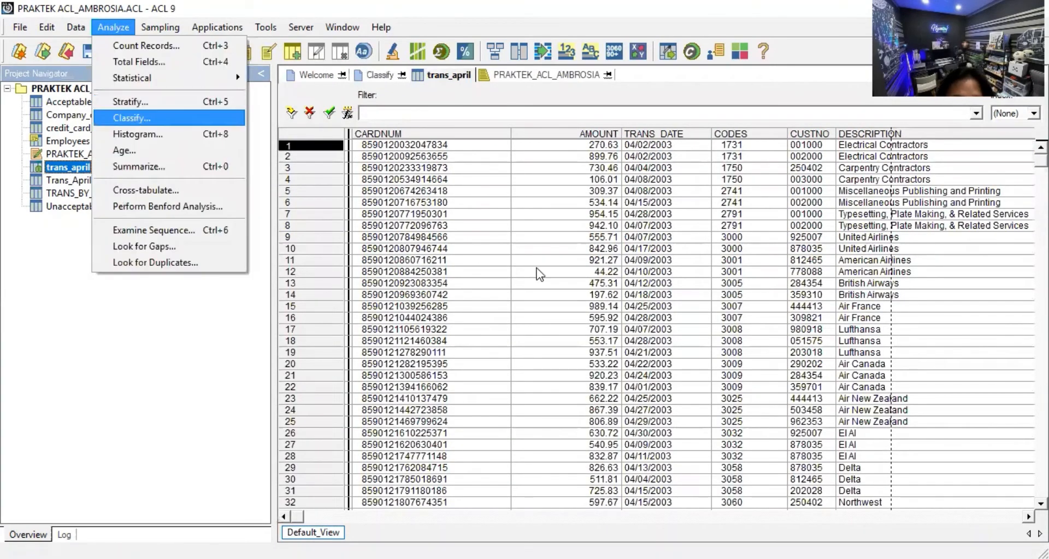
pyautogui.press('Return')
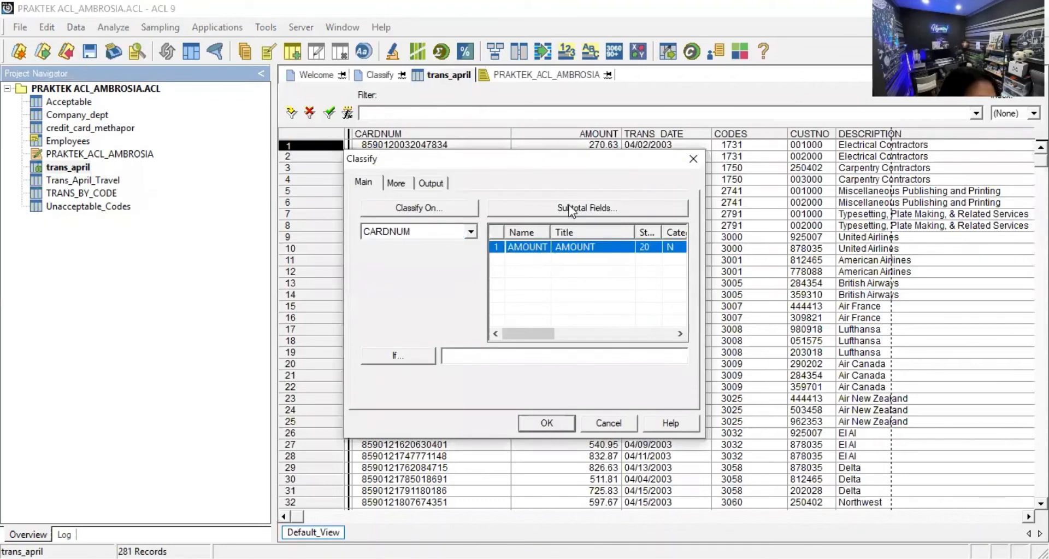
pyautogui.click(612, 208)
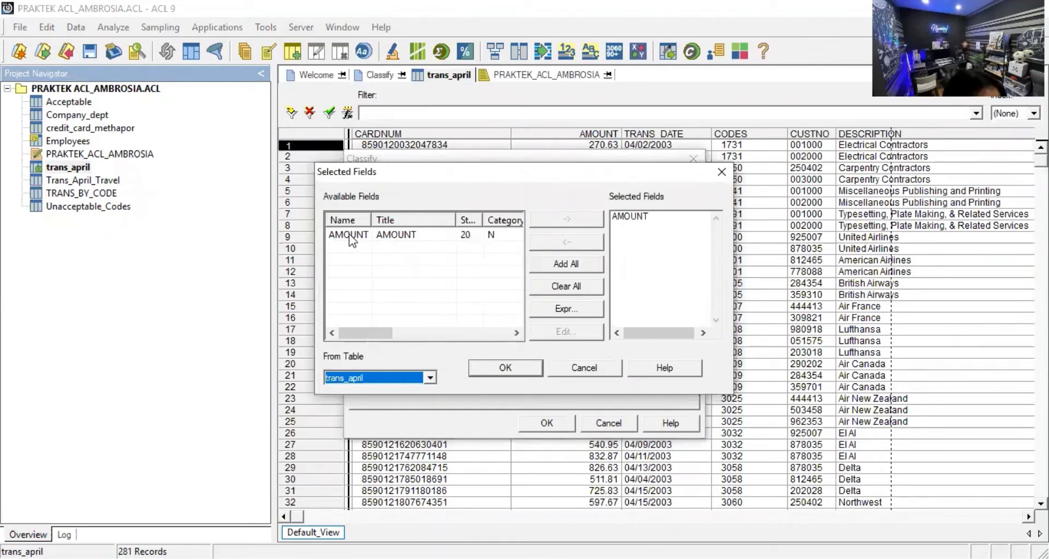
pyautogui.press('Return')
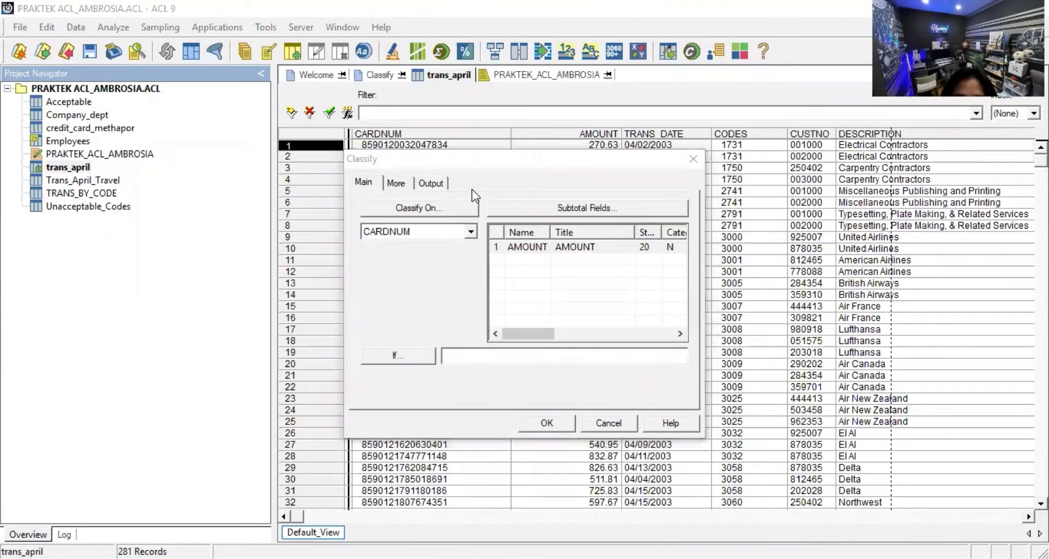
# Output the Classify to an ACL table file named Trans_April_by_CCN and run it
pyautogui.click(430, 184)
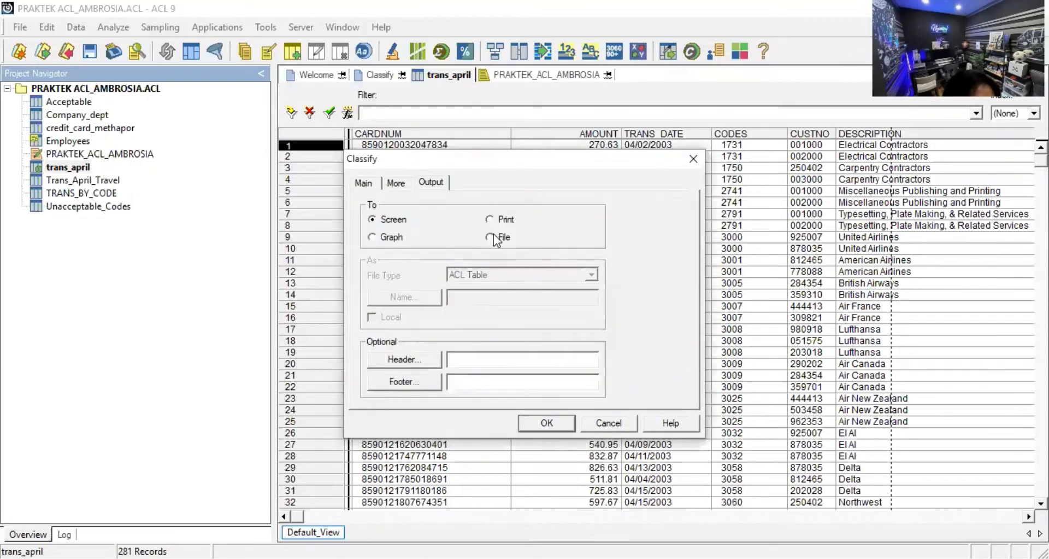
pyautogui.click(495, 239)
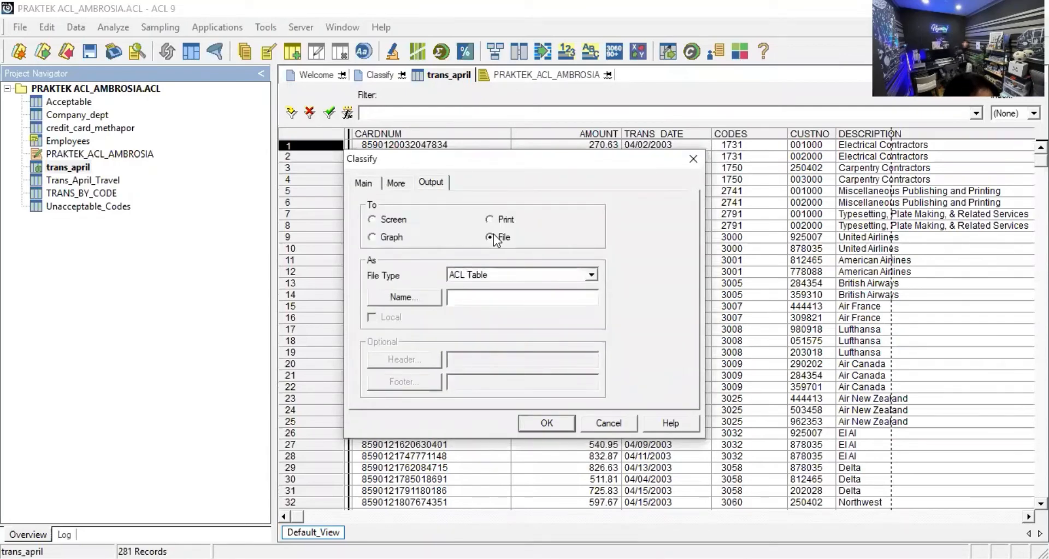
pyautogui.click(494, 295)
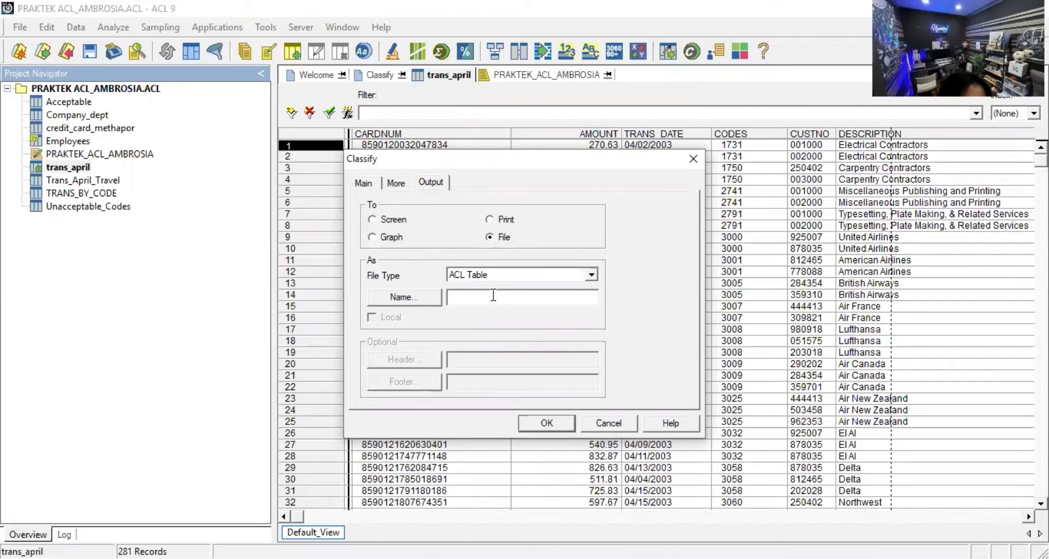
pyautogui.write('Trans')
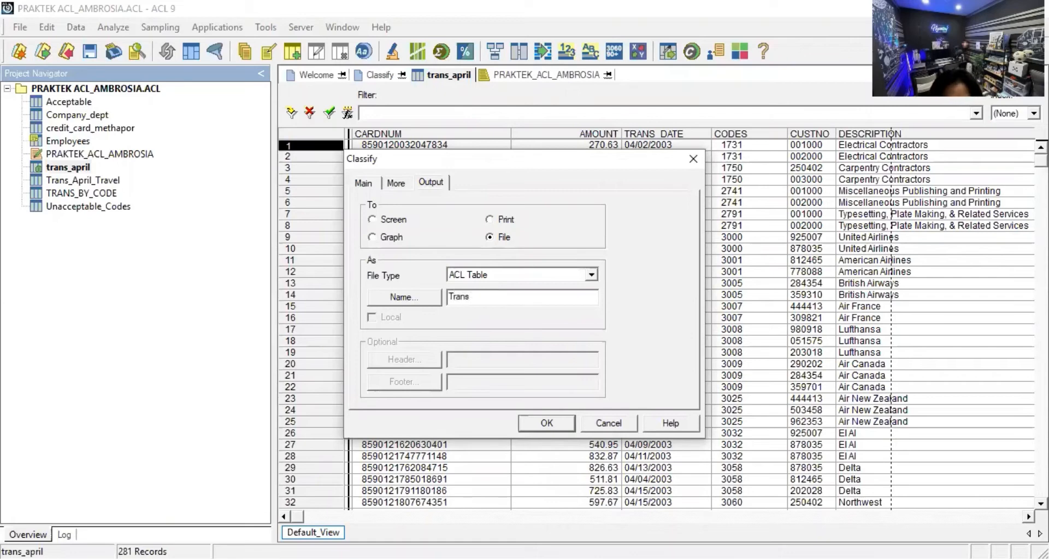
pyautogui.write('_April')
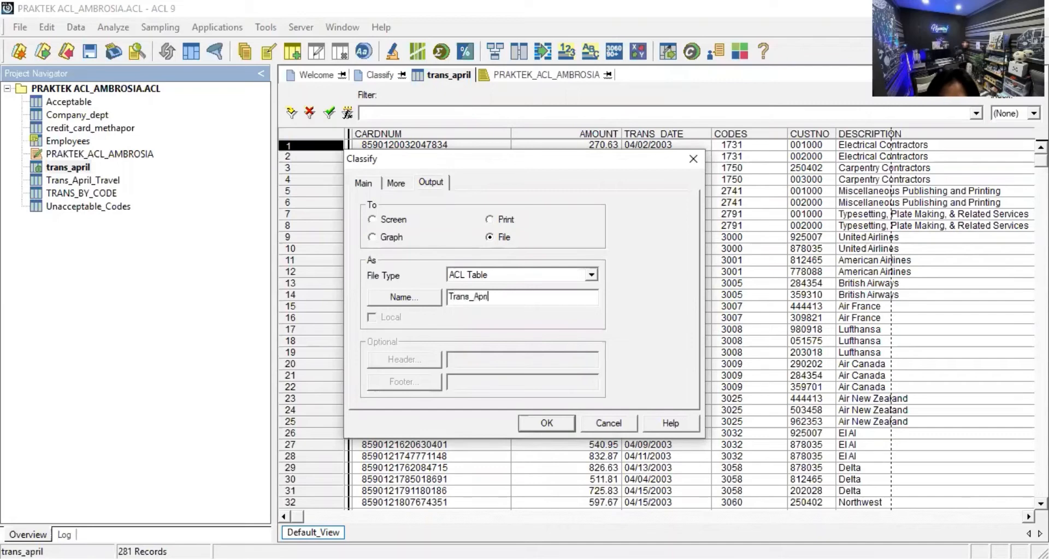
pyautogui.write('_by')
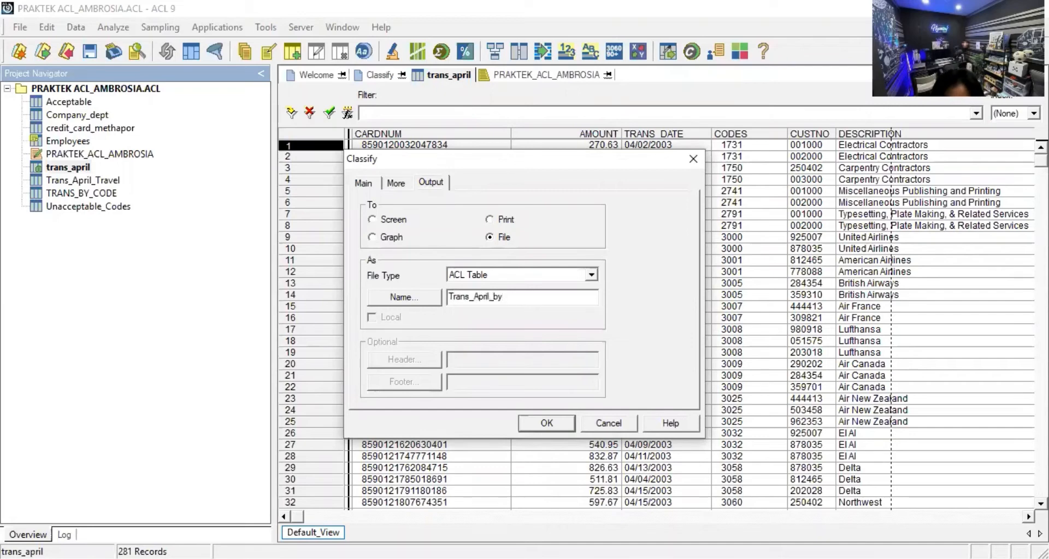
pyautogui.write('_CCN')
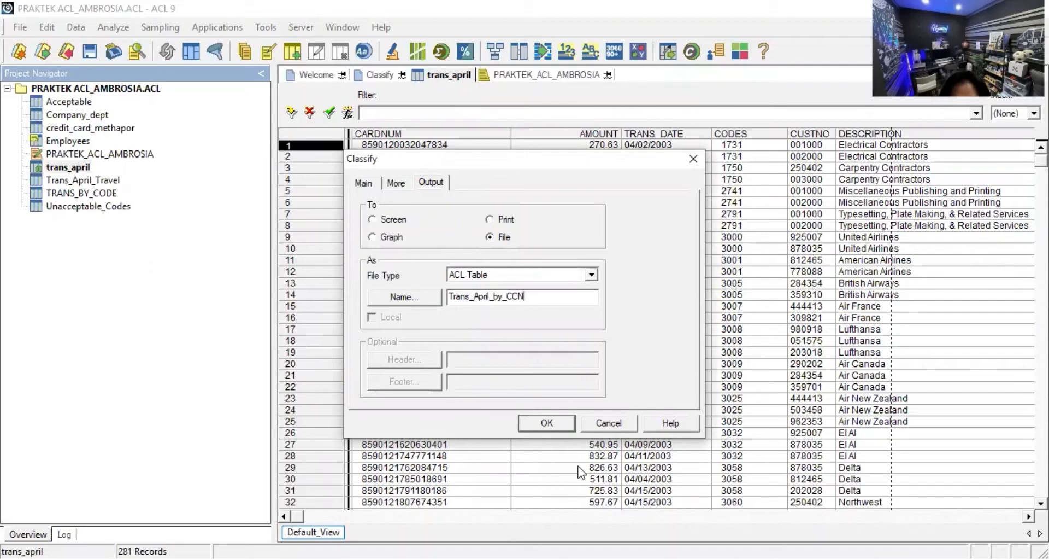
pyautogui.click(564, 424)
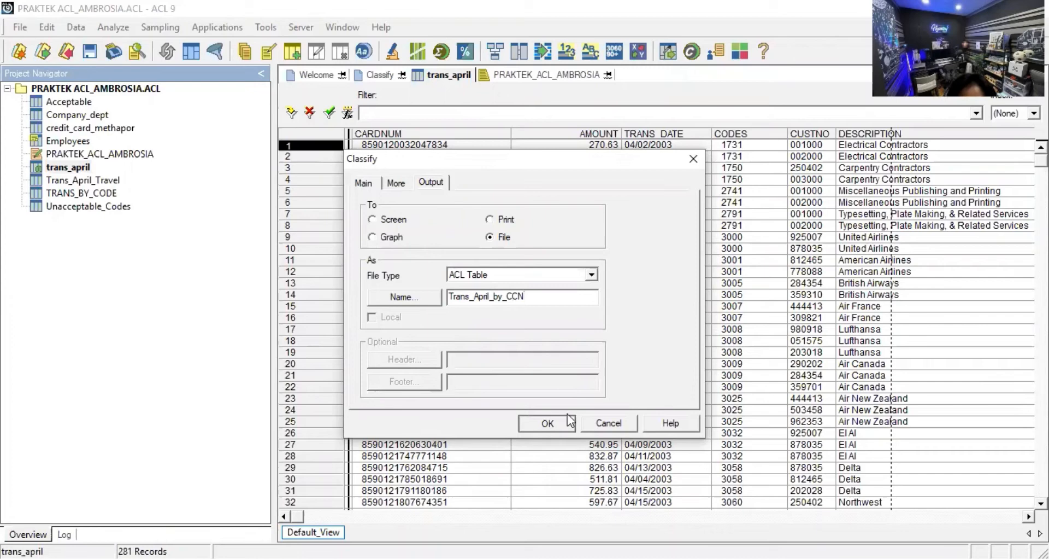
pyautogui.click(623, 263)
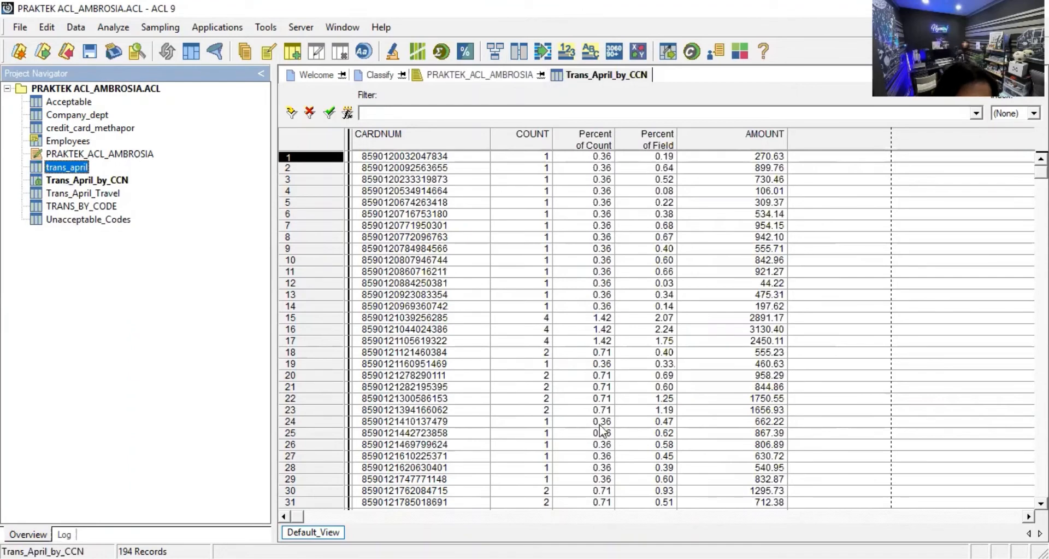
# Remove the Percent of Count column from the Trans_April_by_CCN view
pyautogui.click(598, 137)
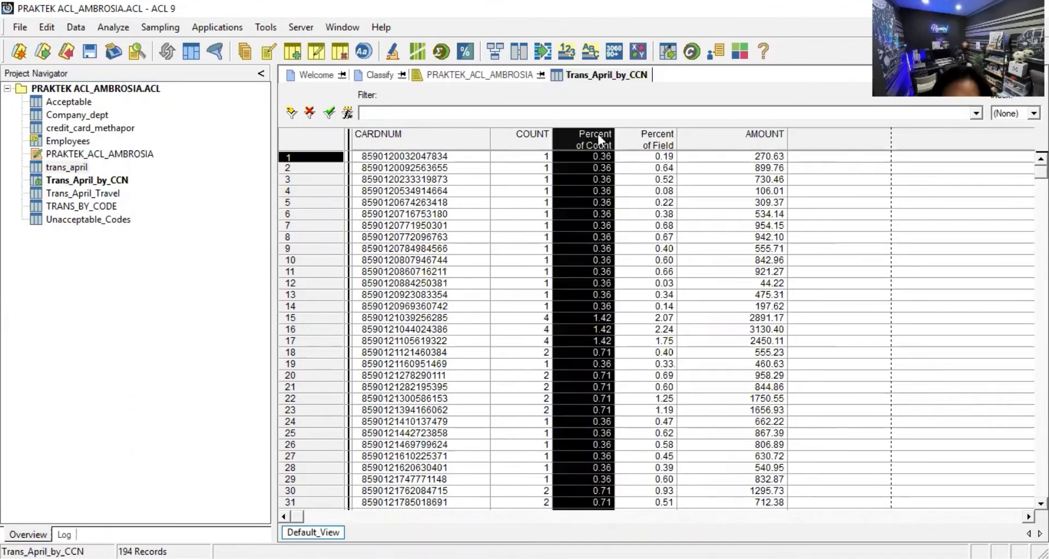
pyautogui.rightClick(597, 133)
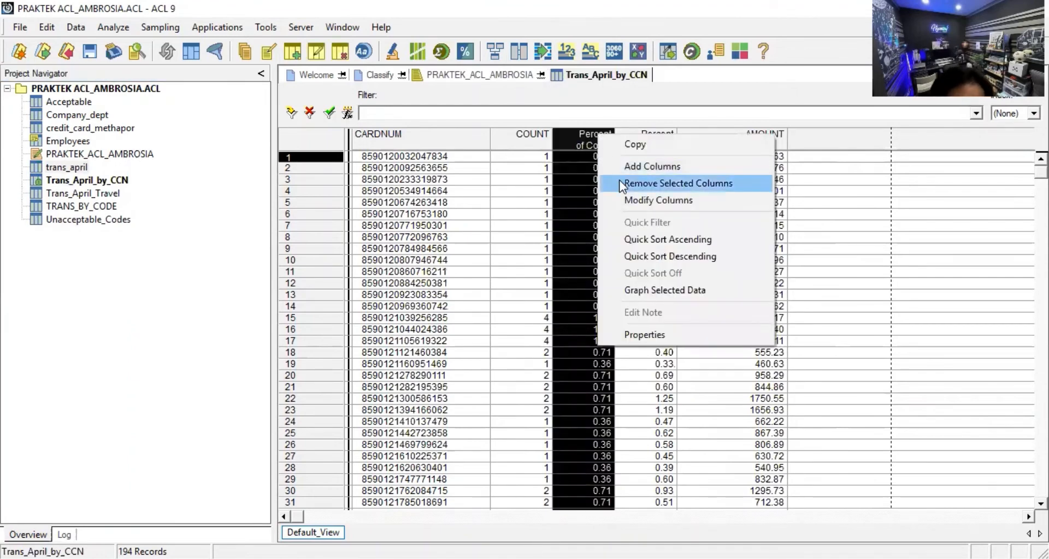
pyautogui.click(623, 183)
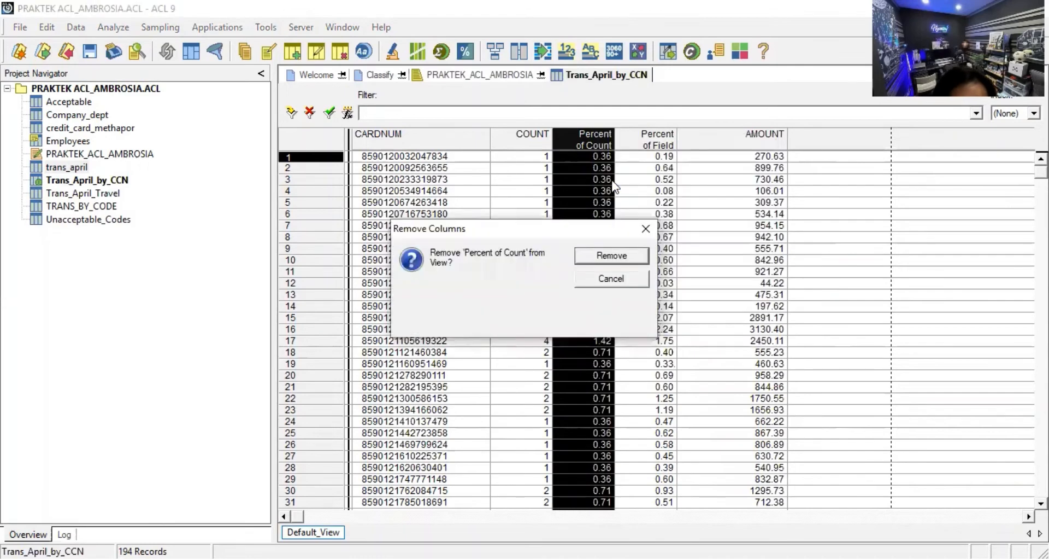
pyautogui.click(613, 255)
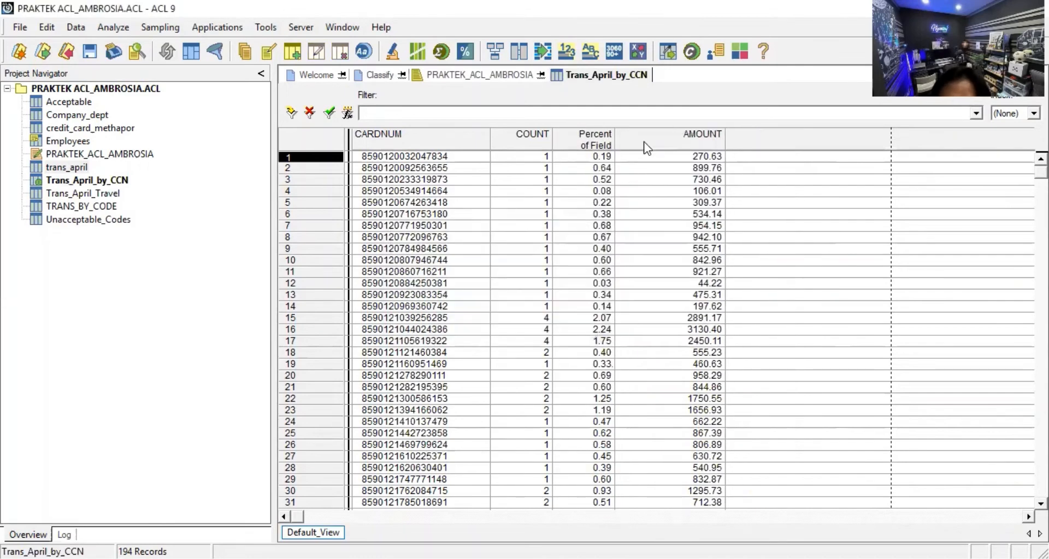
# Remove the Percent of Field column from the Trans_April_by_CCN view
pyautogui.click(596, 138)
pyautogui.rightClick(596, 138)
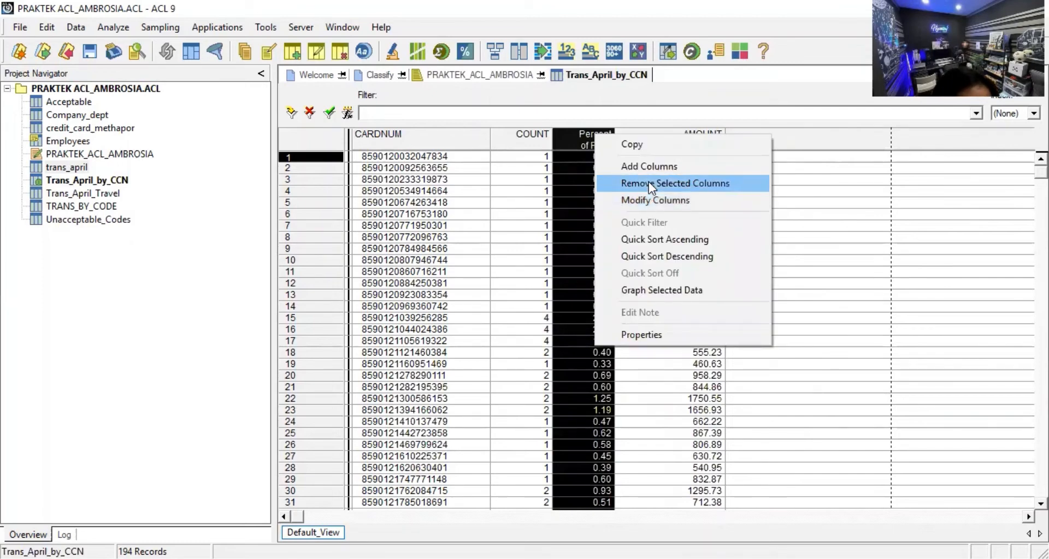
pyautogui.click(648, 183)
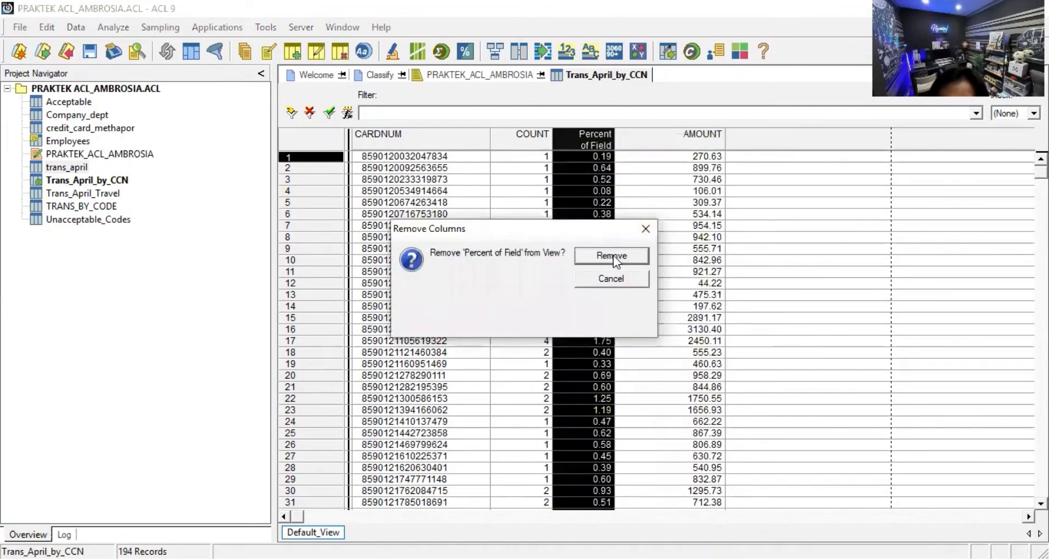
pyautogui.click(613, 255)
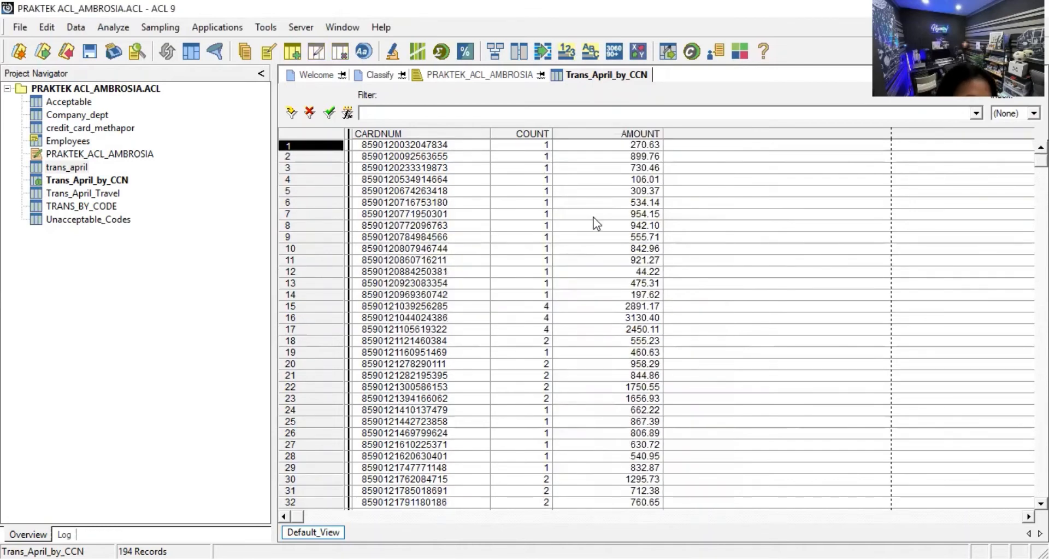
# View the Unacceptable_Codes table and open the Acceptable table
pyautogui.doubleClick(90, 219)
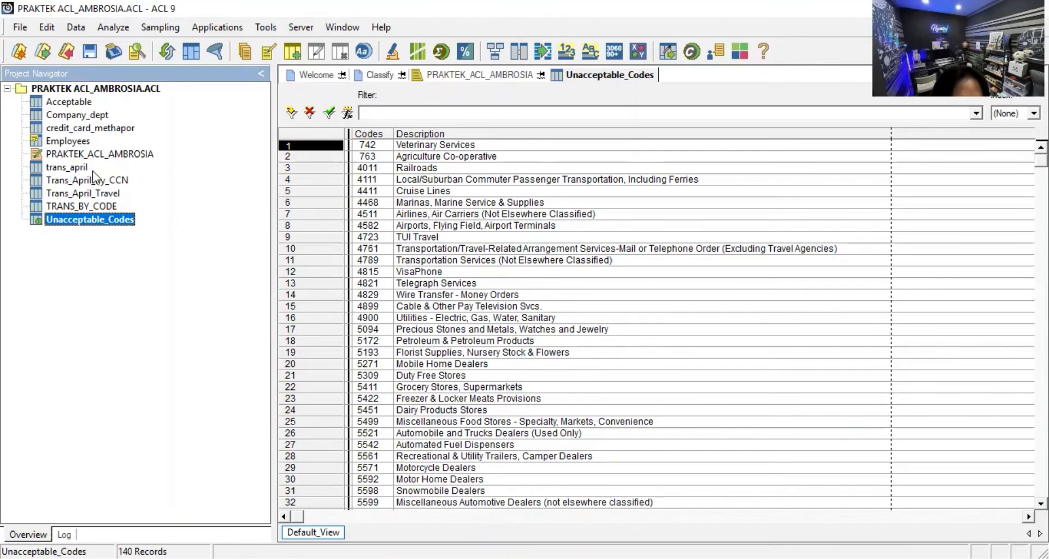
pyautogui.click(71, 102)
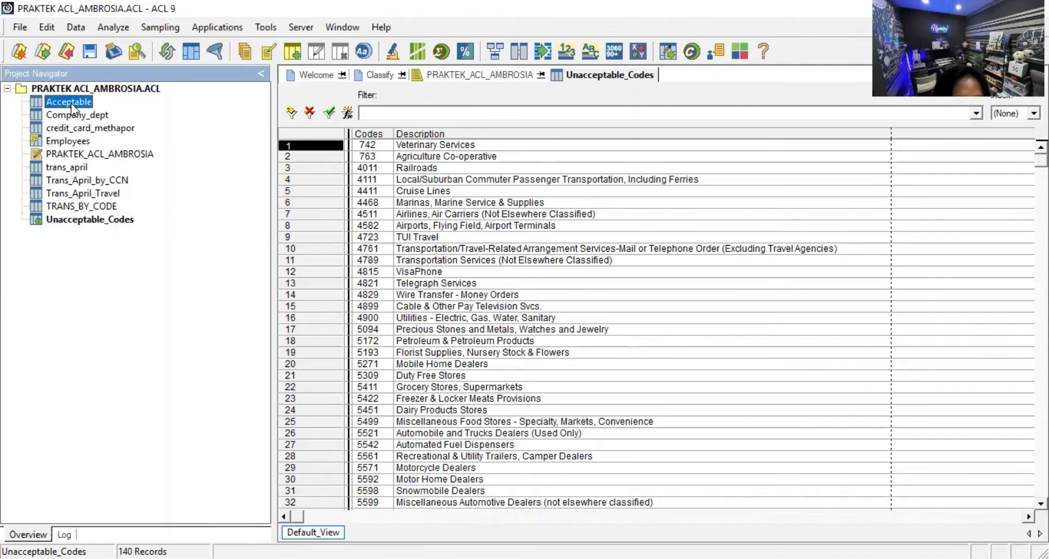
pyautogui.doubleClick(71, 103)
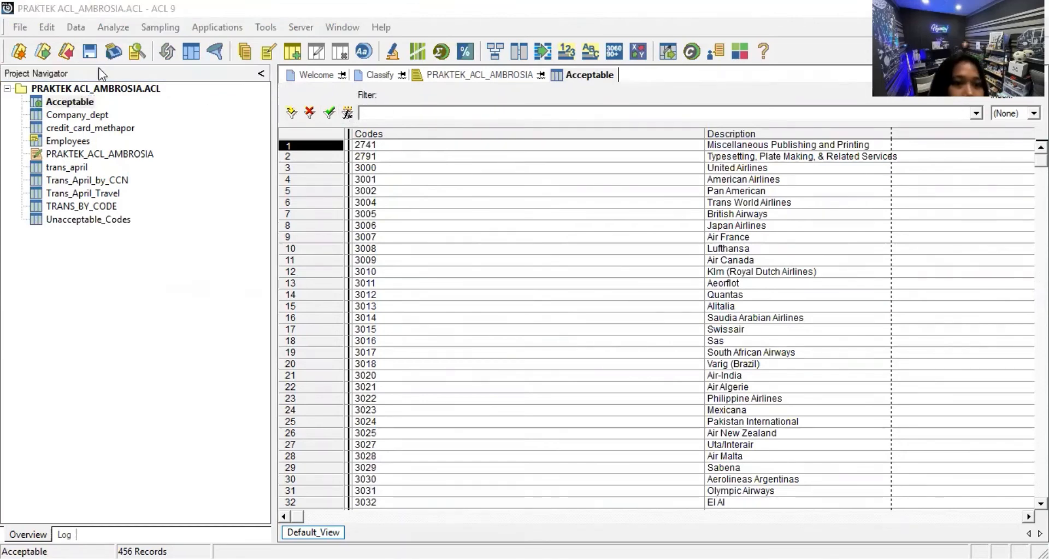
# Start a new expression in the Acceptable table layout and name it Codes_Sub_Acceptable
pyautogui.click(46, 26)
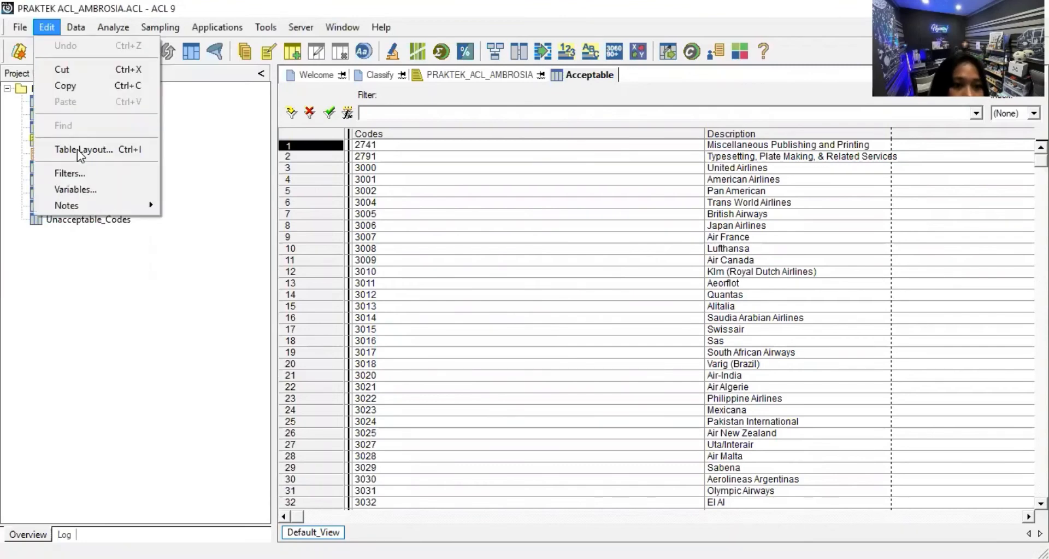
pyautogui.click(77, 149)
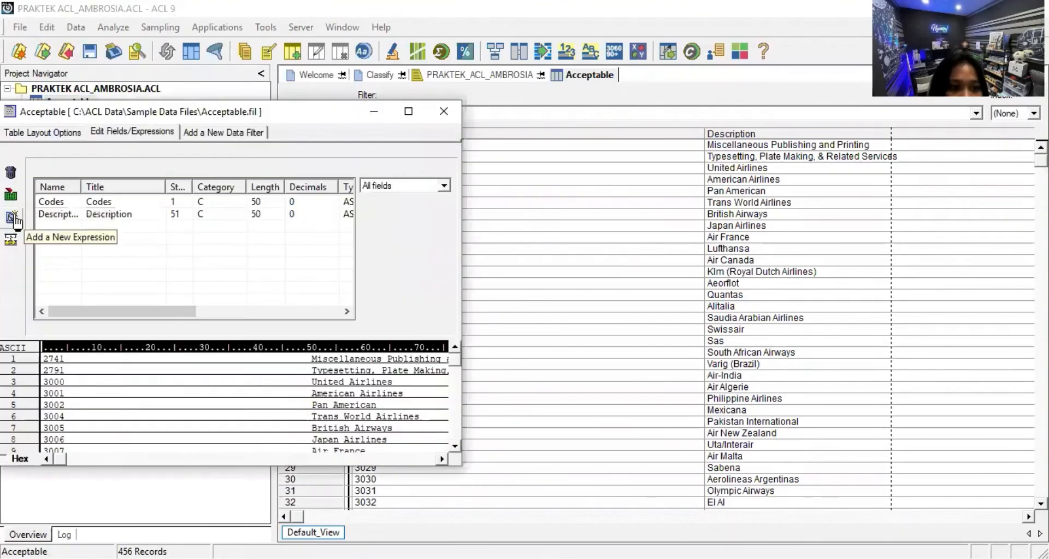
pyautogui.click(10, 214)
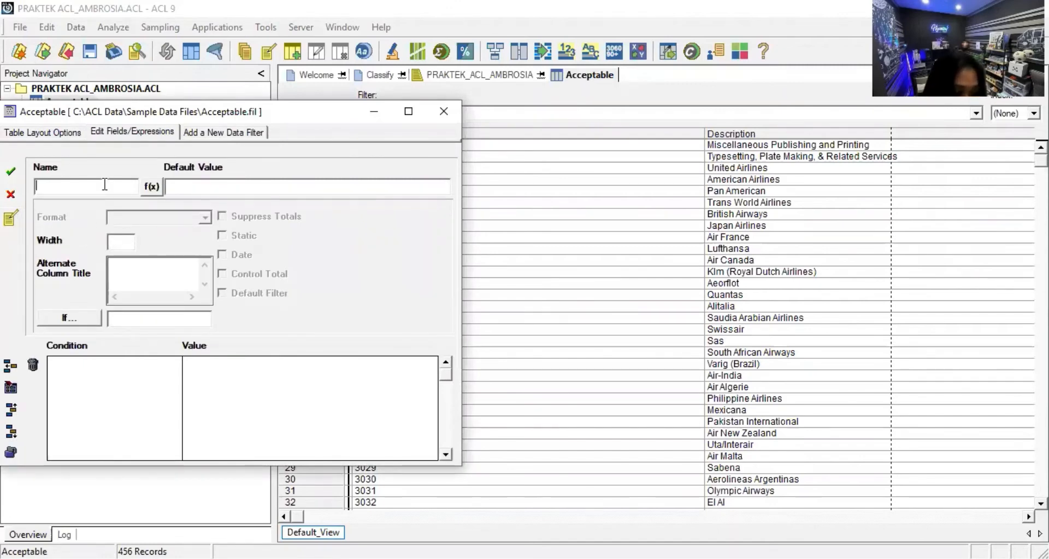
pyautogui.write('Co')
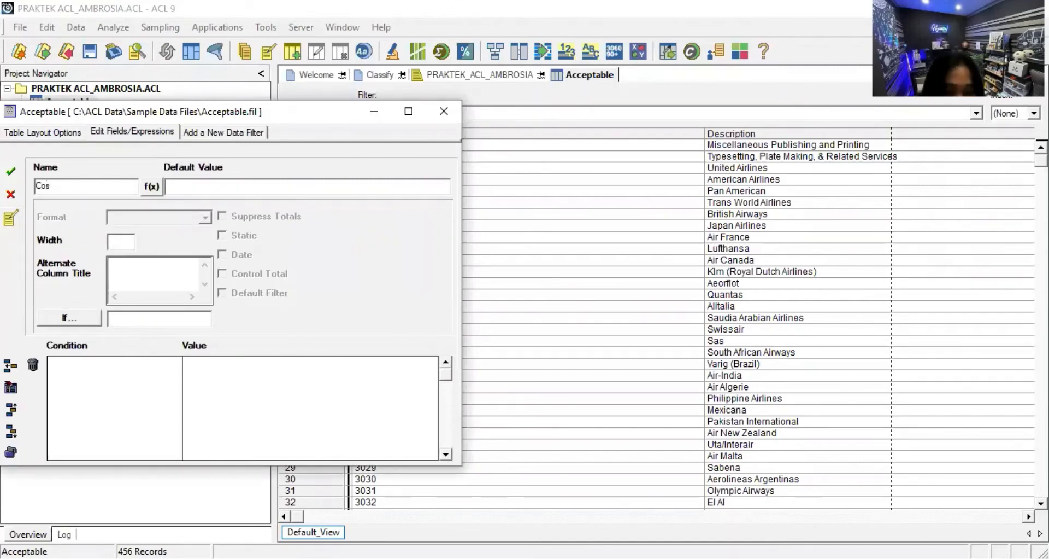
pyautogui.write('des')
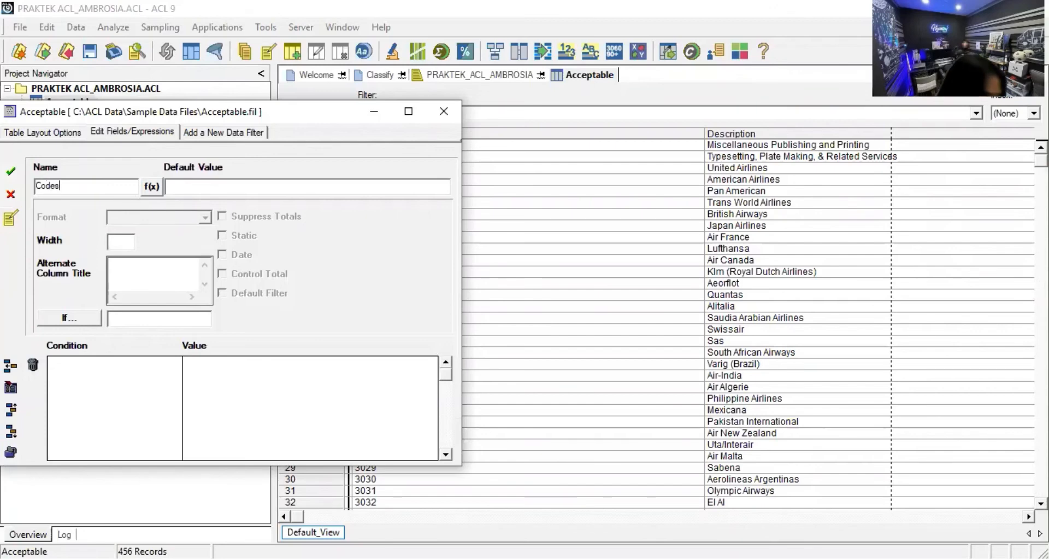
pyautogui.write('_')
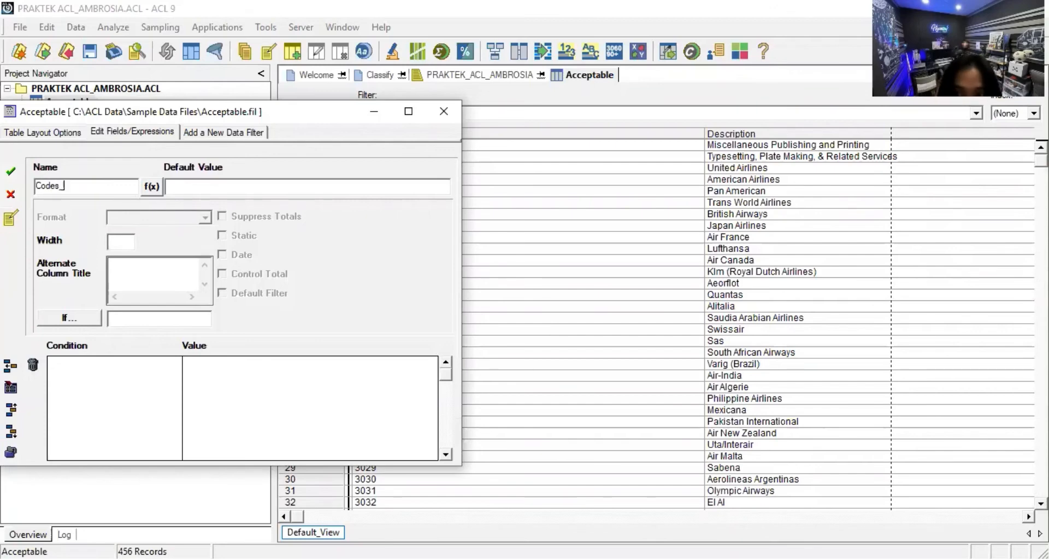
pyautogui.write('Sub')
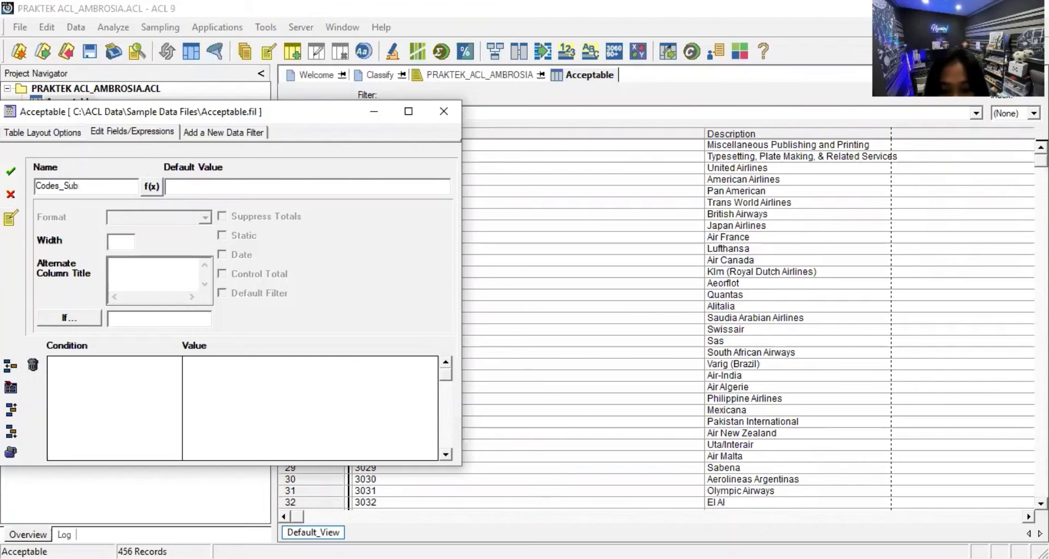
pyautogui.write('_A')
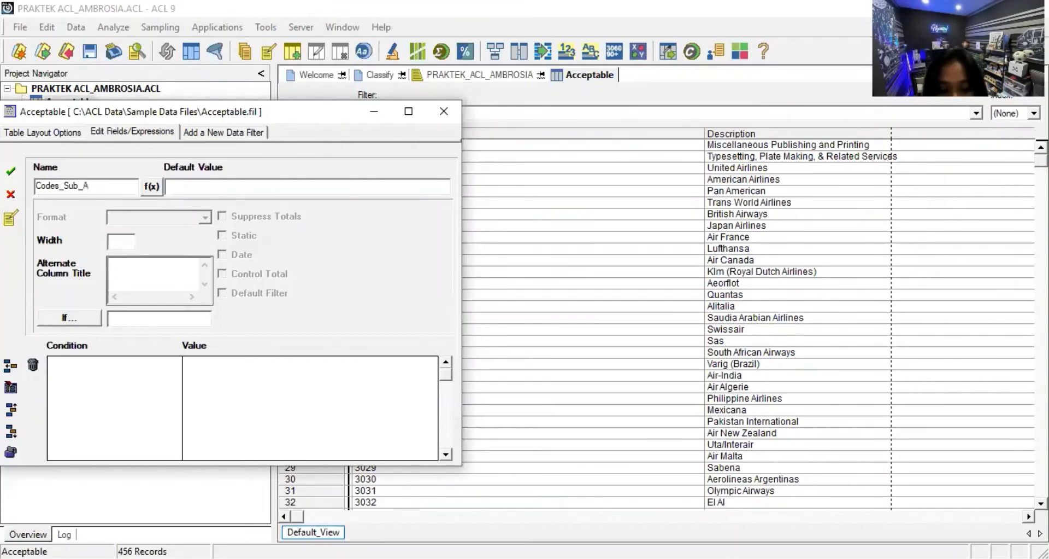
pyautogui.write('ccept')
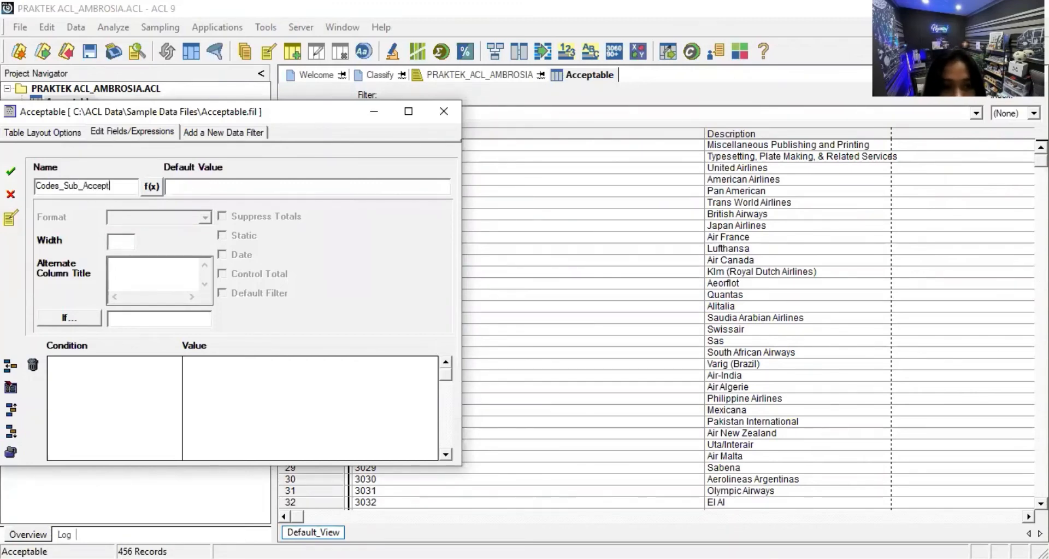
pyautogui.write('able')
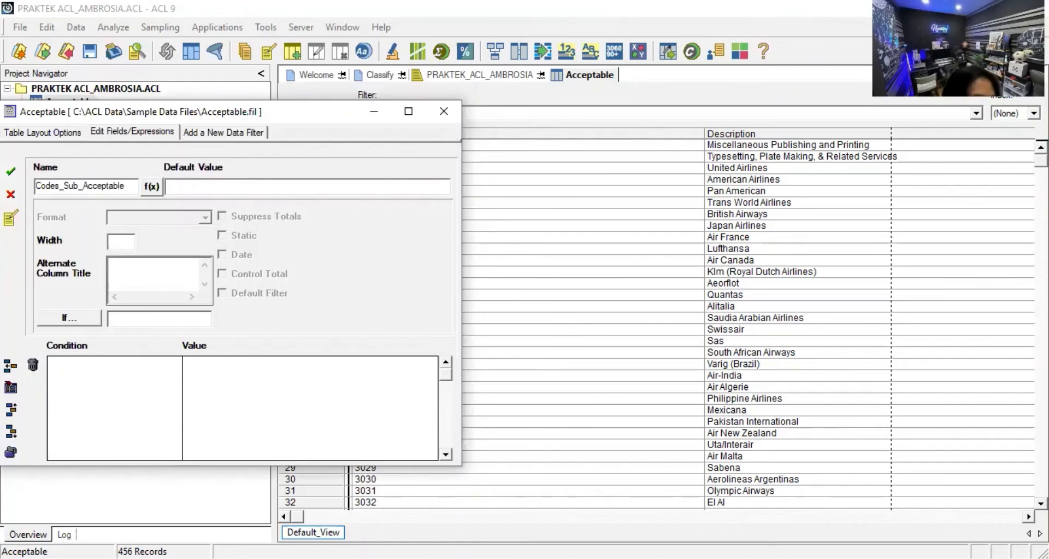
# Set the default value of Codes_Sub_Acceptable to SUBSTR(ALLTRIM(CODES),1,4), save the expression and close the table layout
pyautogui.click(153, 186)
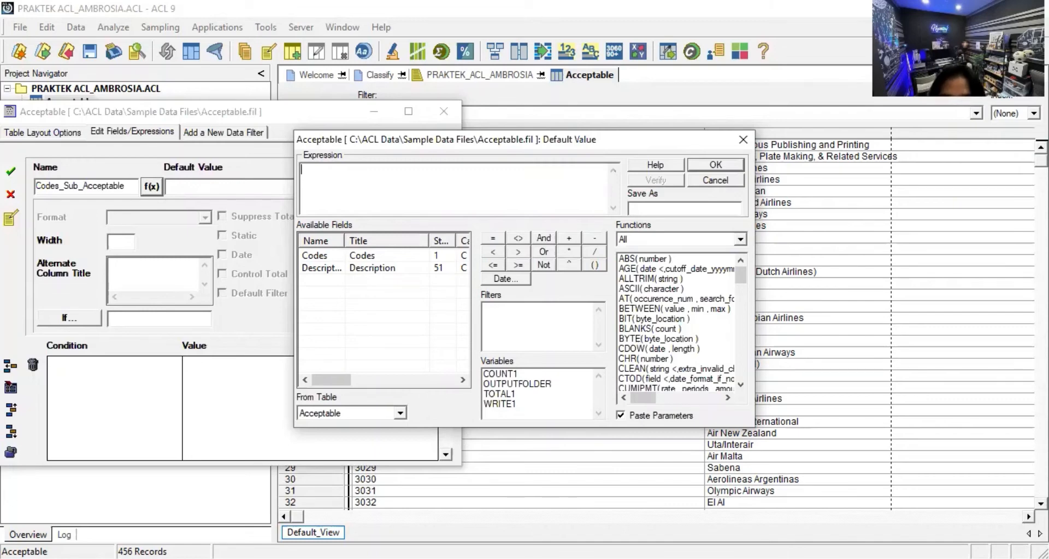
pyautogui.hotkey('alt', 'Tab')
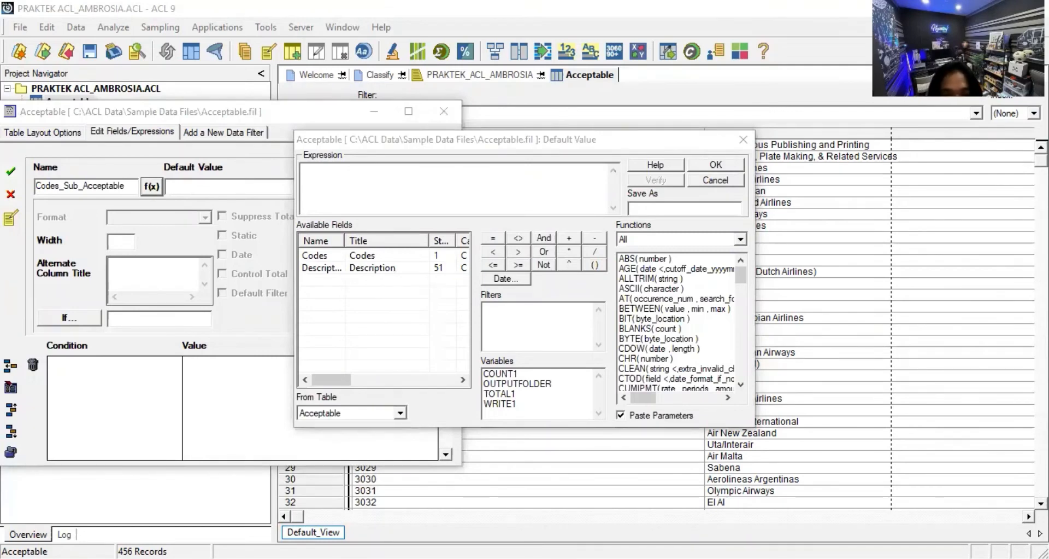
pyautogui.click(346, 175)
pyautogui.write('SUBSTR(ALLTRIM(CODES),1,4)')
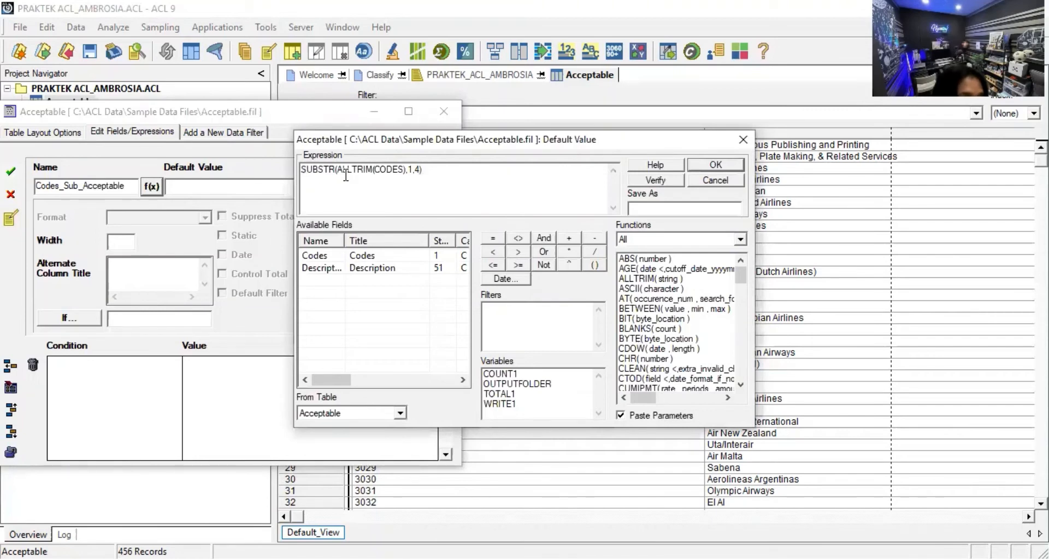
pyautogui.click(715, 163)
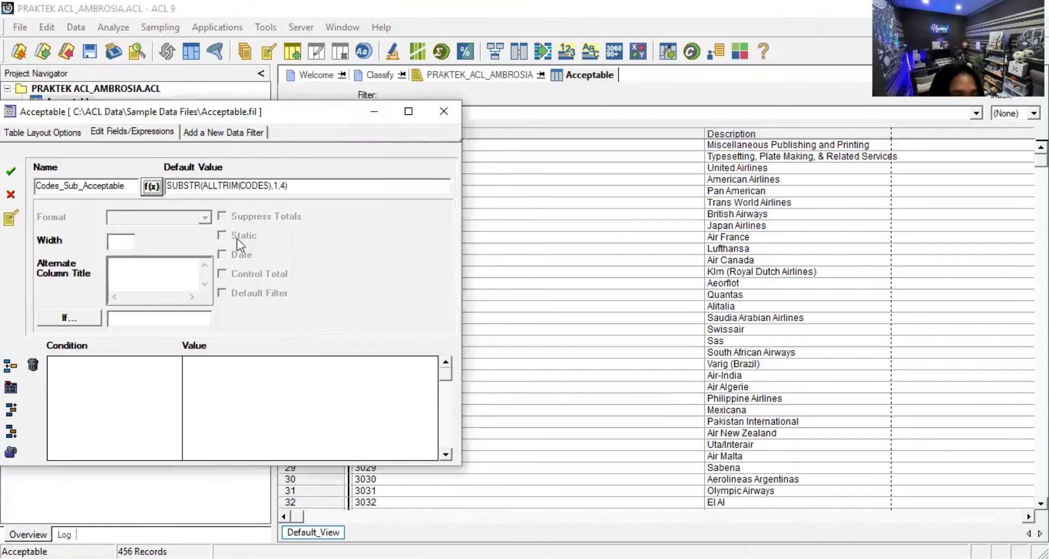
pyautogui.click(11, 173)
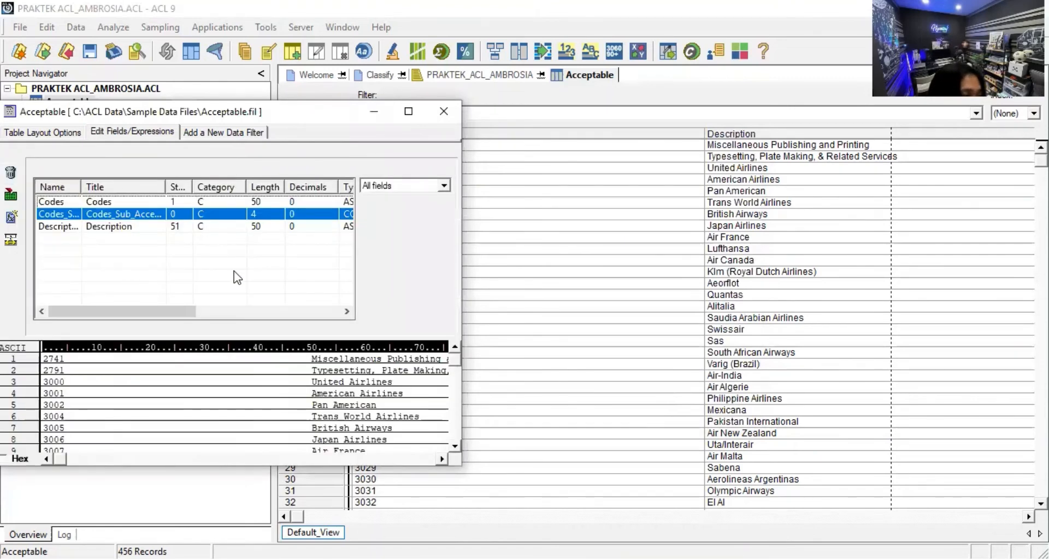
pyautogui.click(445, 111)
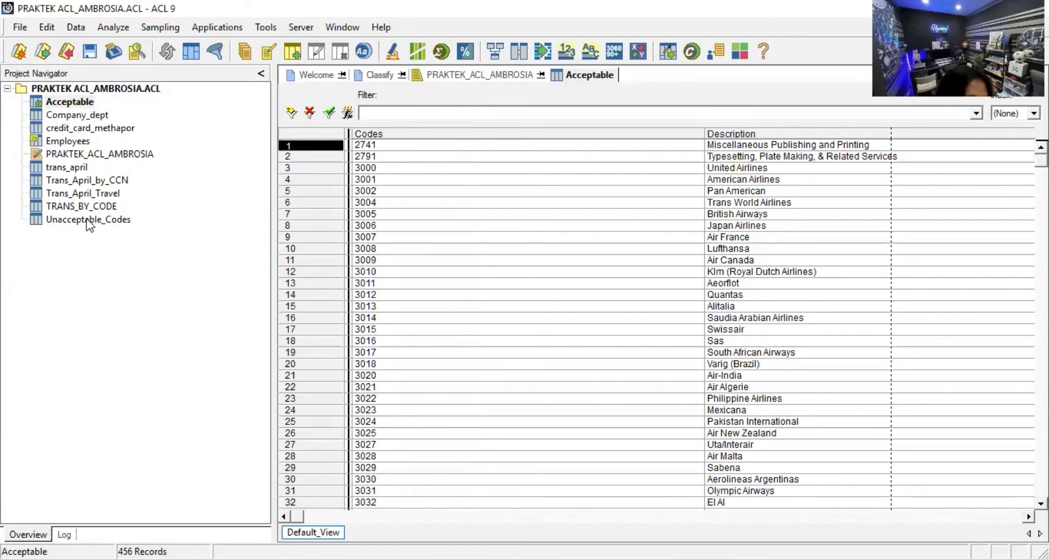
# Start another new expression in the Acceptable table layout and name it Codes_Sub_Unacceptable
pyautogui.click(87, 218)
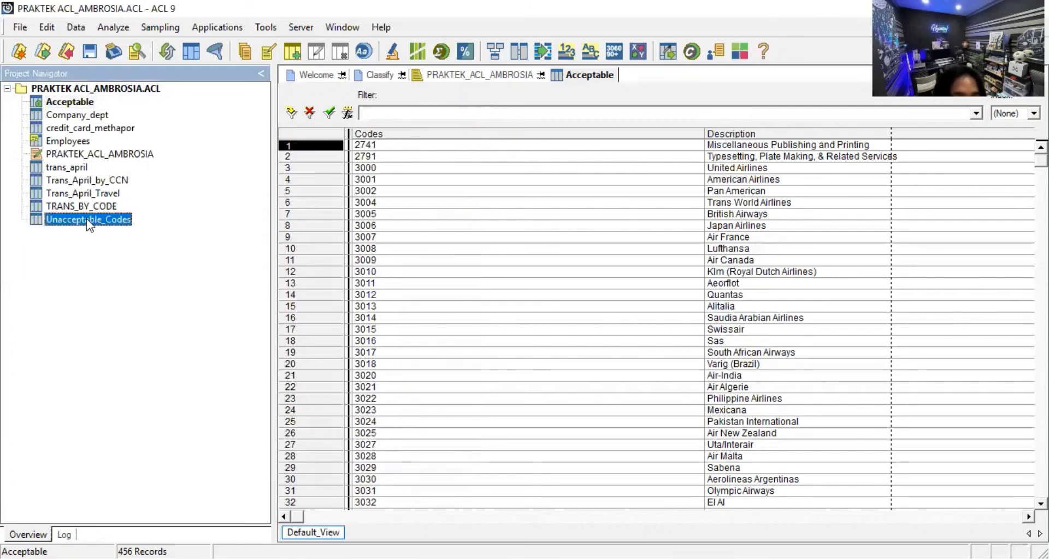
pyautogui.click(50, 29)
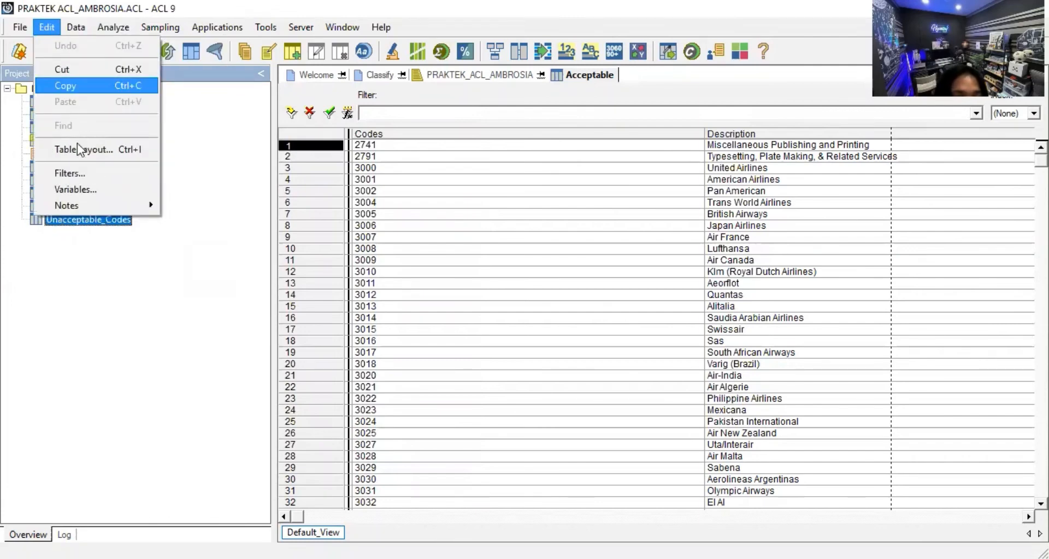
pyautogui.click(111, 150)
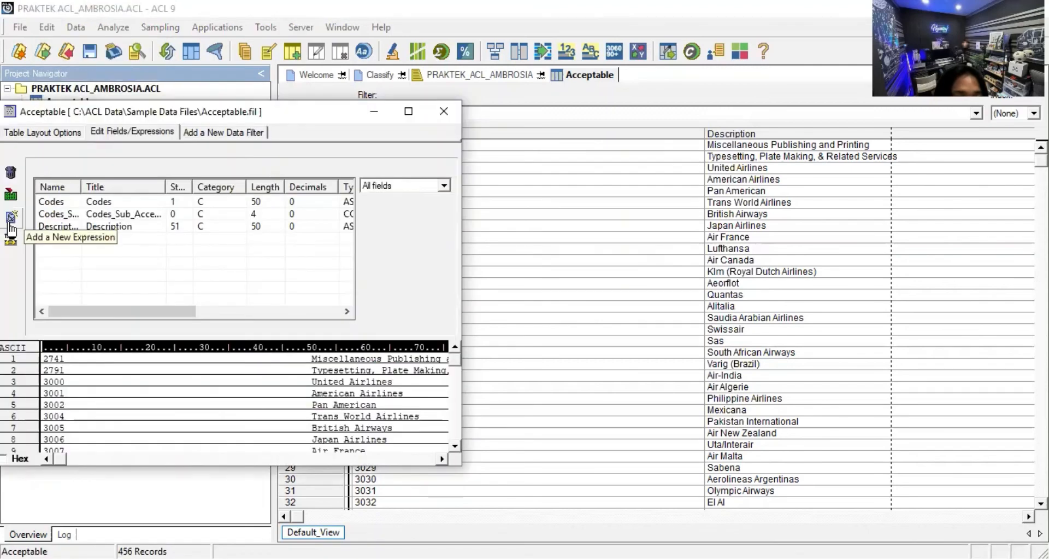
pyautogui.click(12, 226)
pyautogui.click(68, 187)
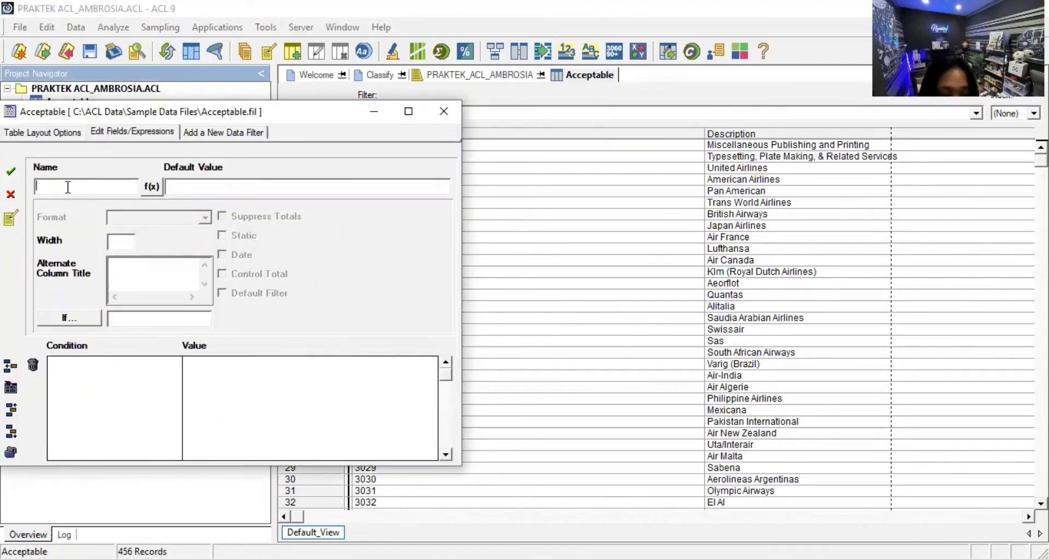
pyautogui.write('Codes')
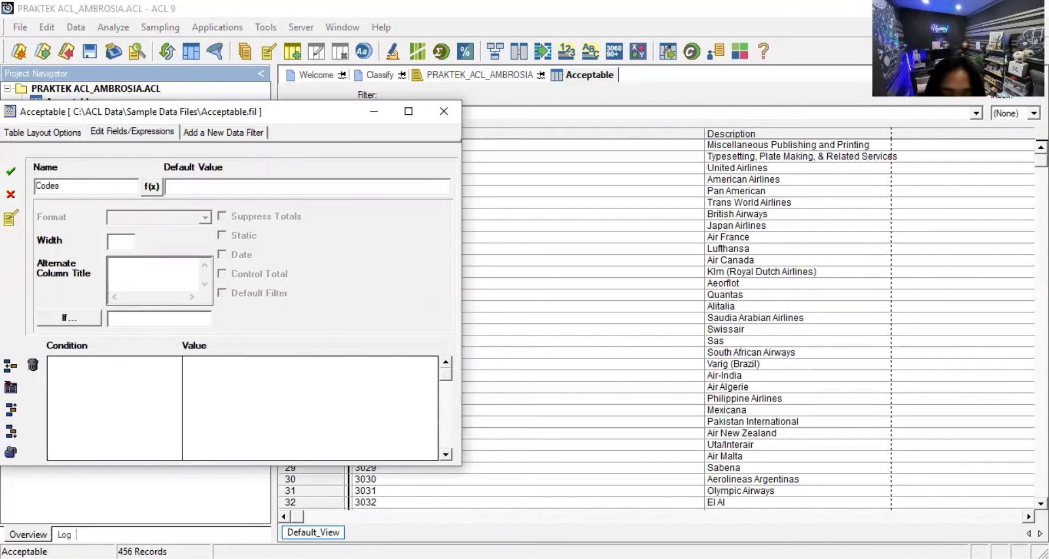
pyautogui.write('_Sub')
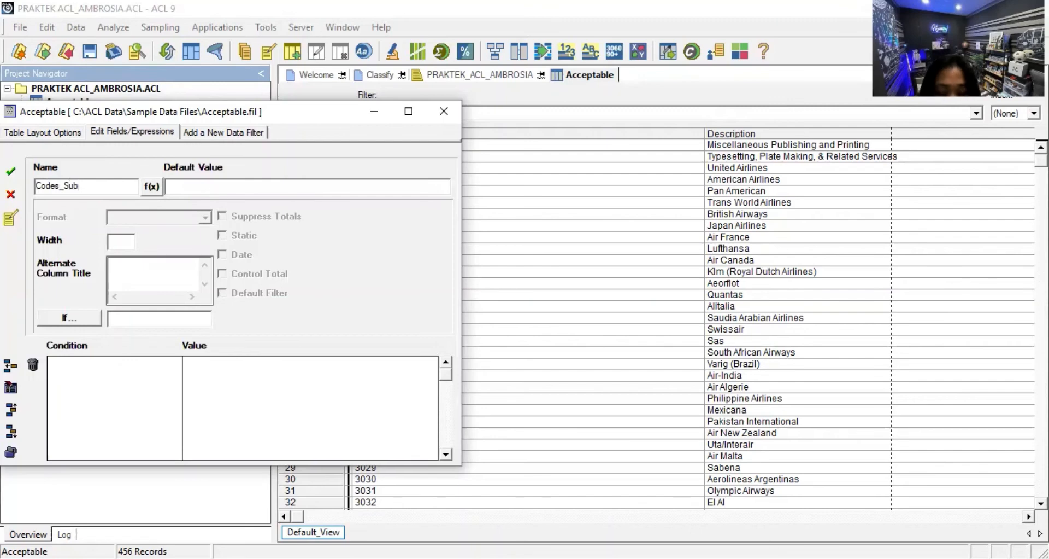
pyautogui.write('_')
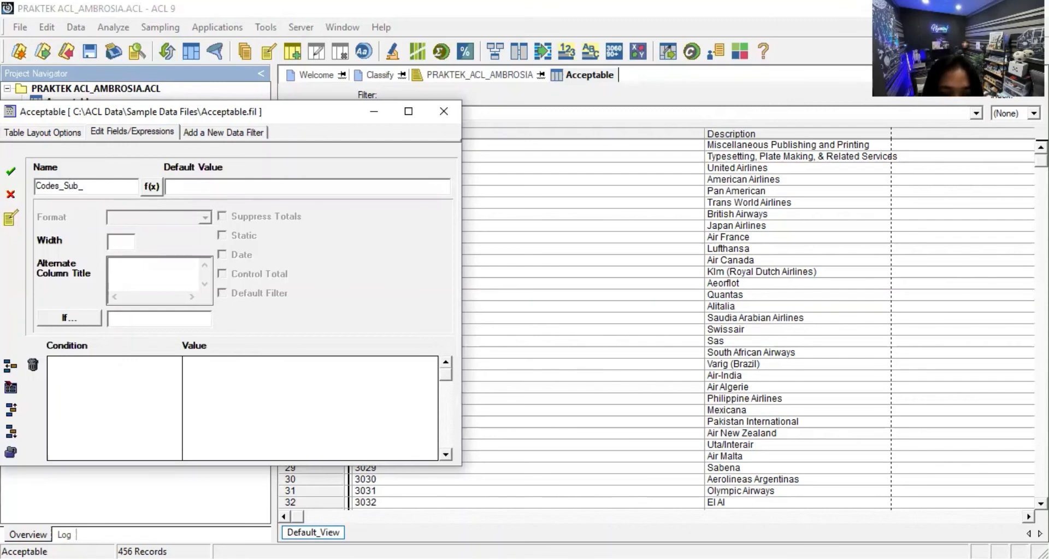
pyautogui.write('Una')
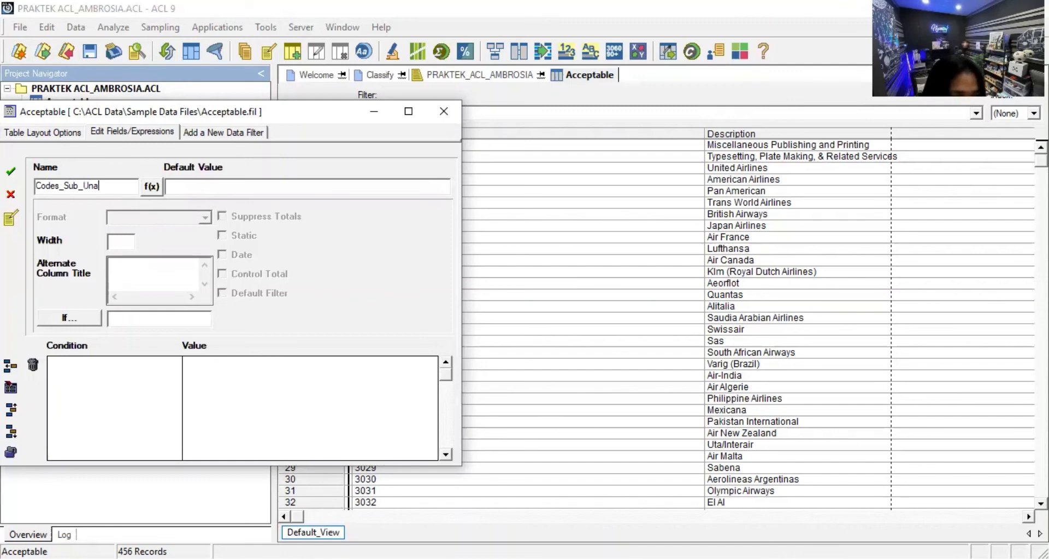
pyautogui.write('cc')
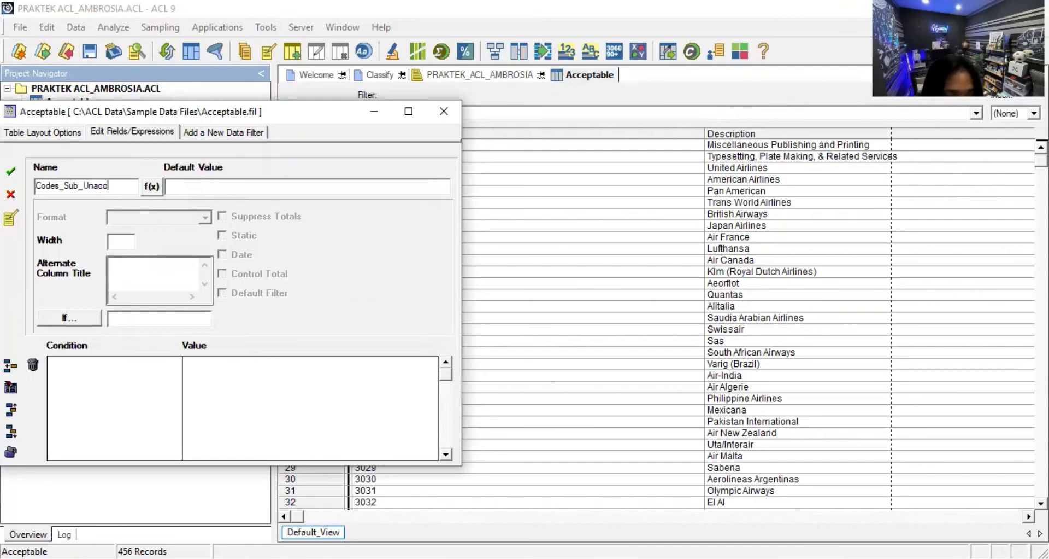
pyautogui.write('eptab')
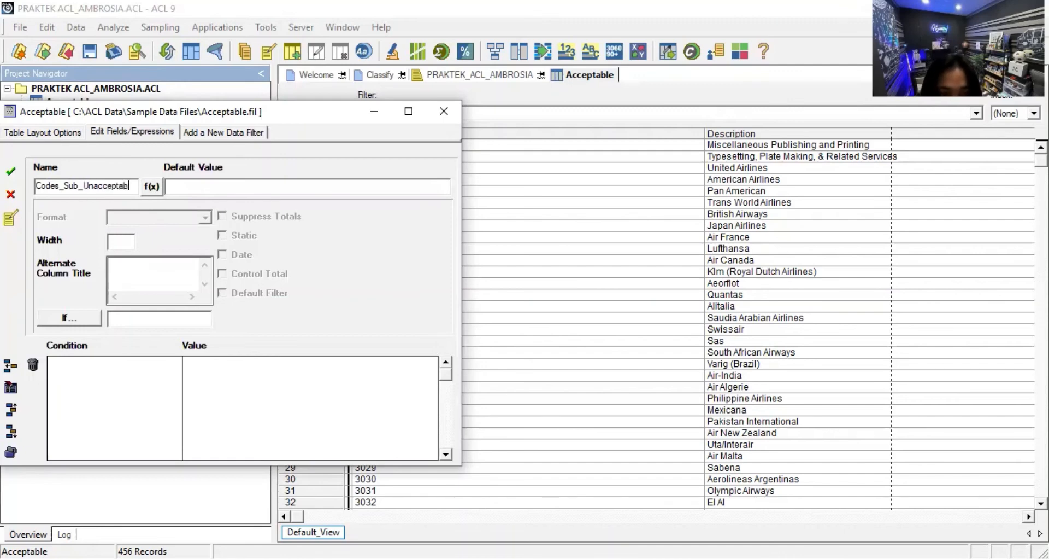
pyautogui.write('le')
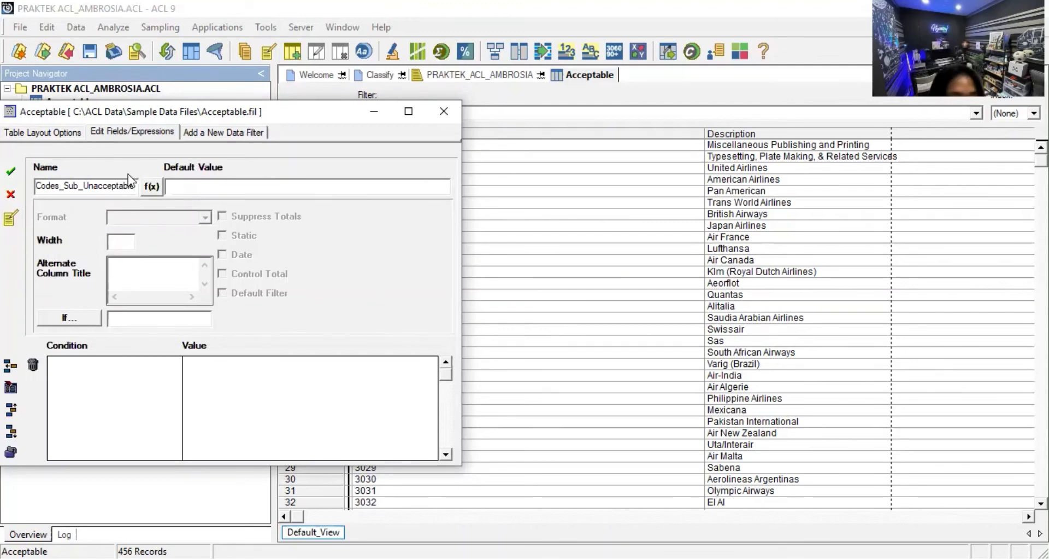
# Set the default value of Codes_Sub_Unacceptable to SUBSTR(ALLTRIM(CODES),1,4), save the expression and close the Acceptable table layout
pyautogui.click(153, 186)
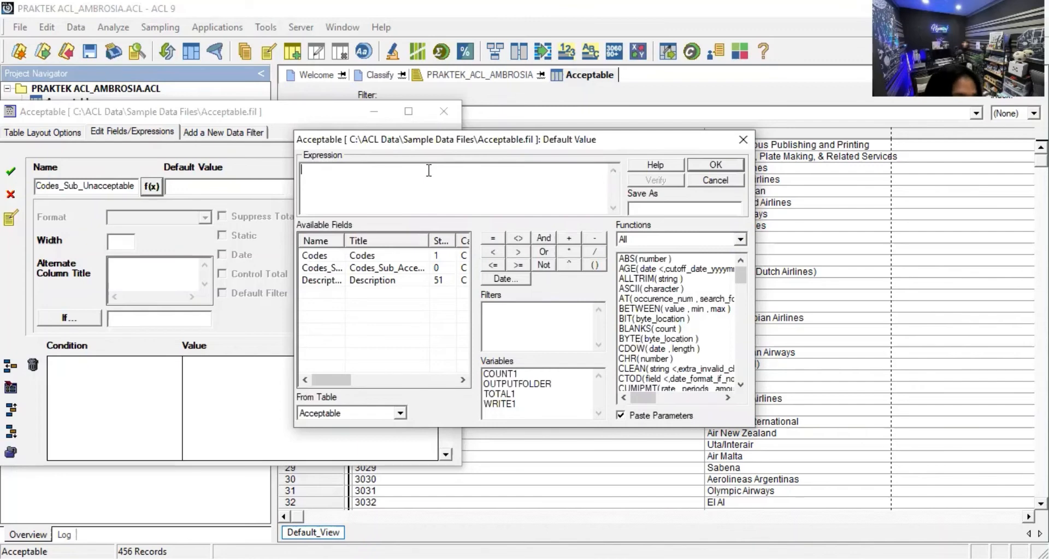
pyautogui.write('SUBSTR(ALLTRIM(CODES),1,4)')
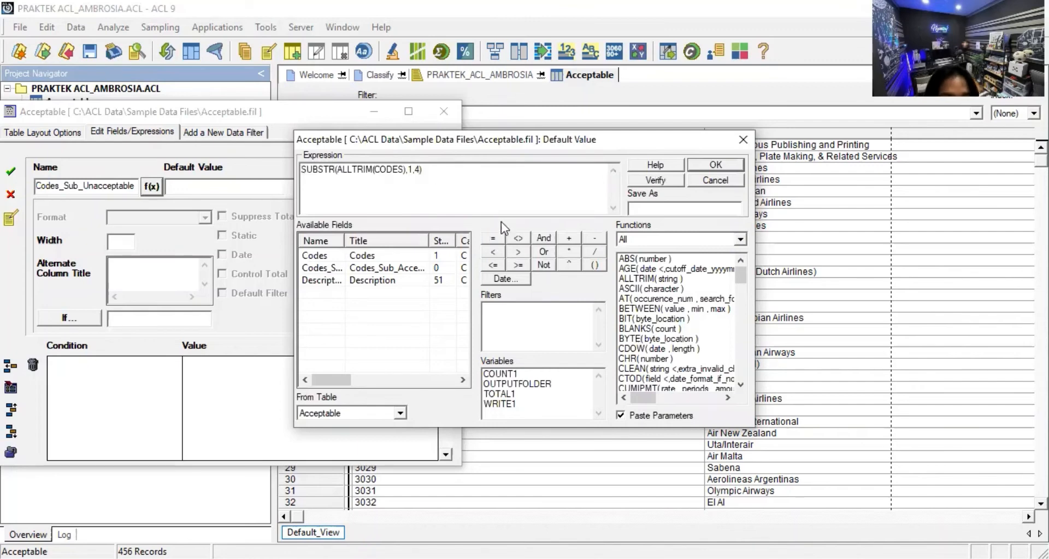
pyautogui.click(729, 162)
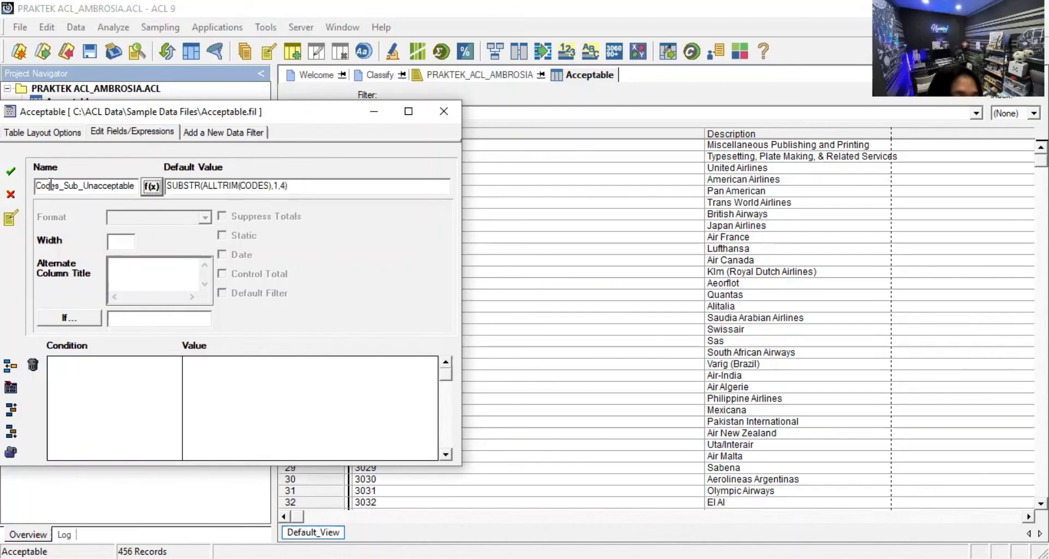
pyautogui.click(19, 173)
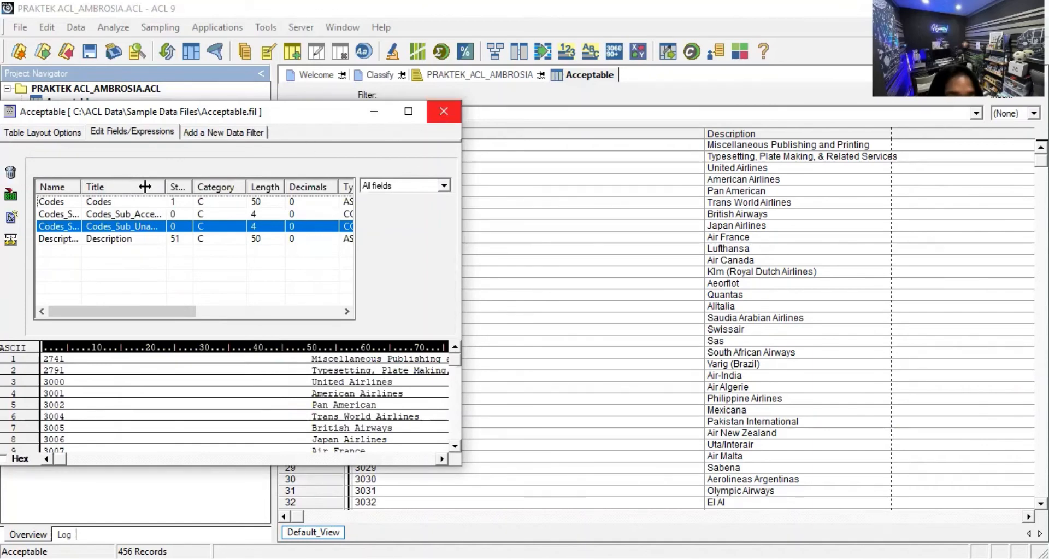
pyautogui.click(442, 113)
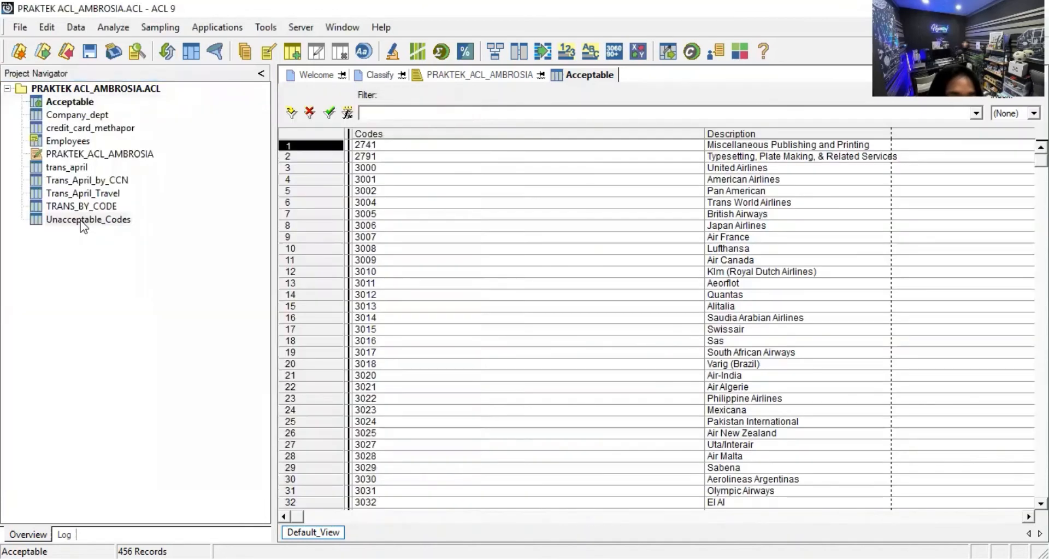
# Open Unacceptable_Codes and set up a join with secondary table Acceptable, primary key Codes_Sub_Unacceptable and output table Codes_in_both_tables
pyautogui.doubleClick(81, 220)
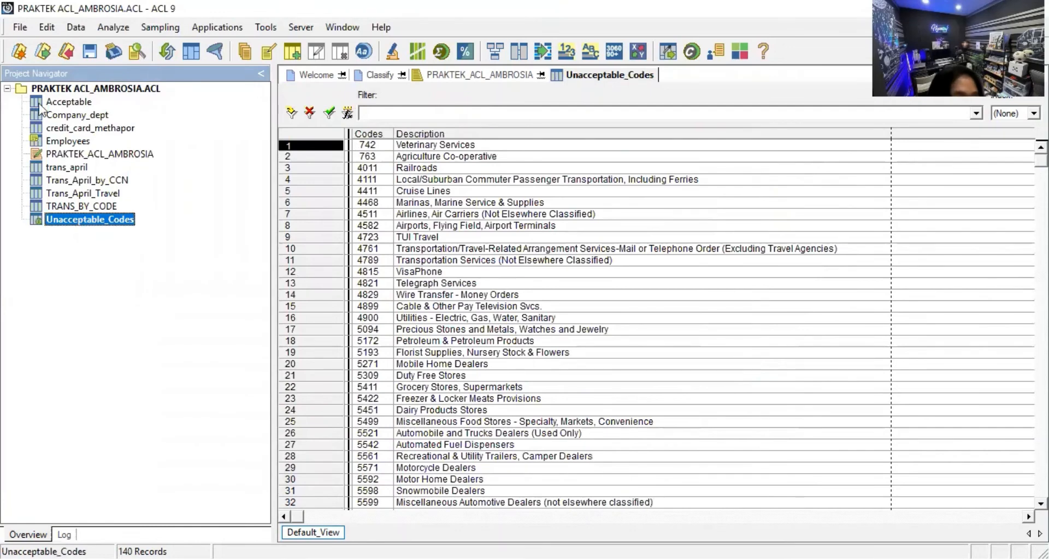
pyautogui.click(74, 27)
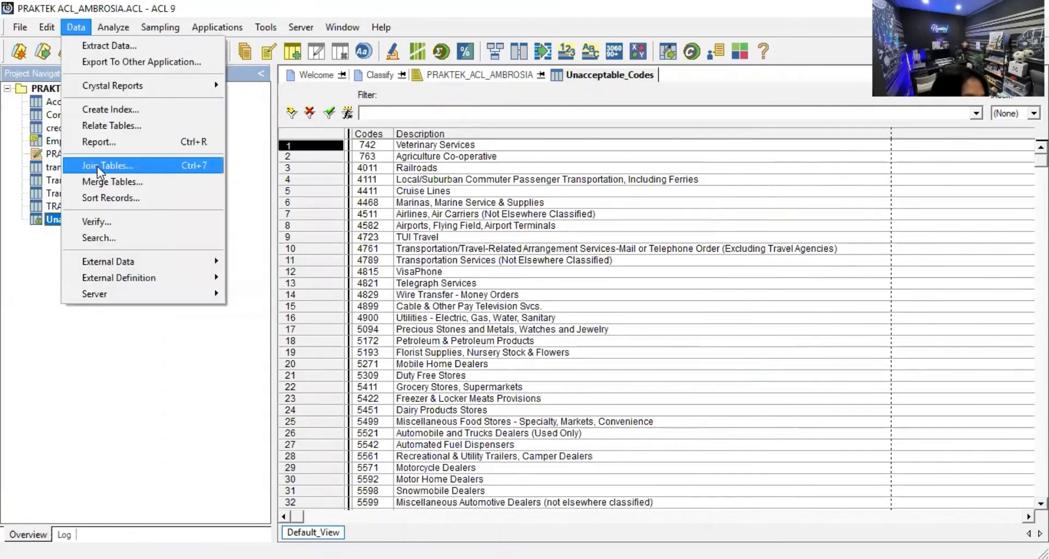
pyautogui.click(99, 168)
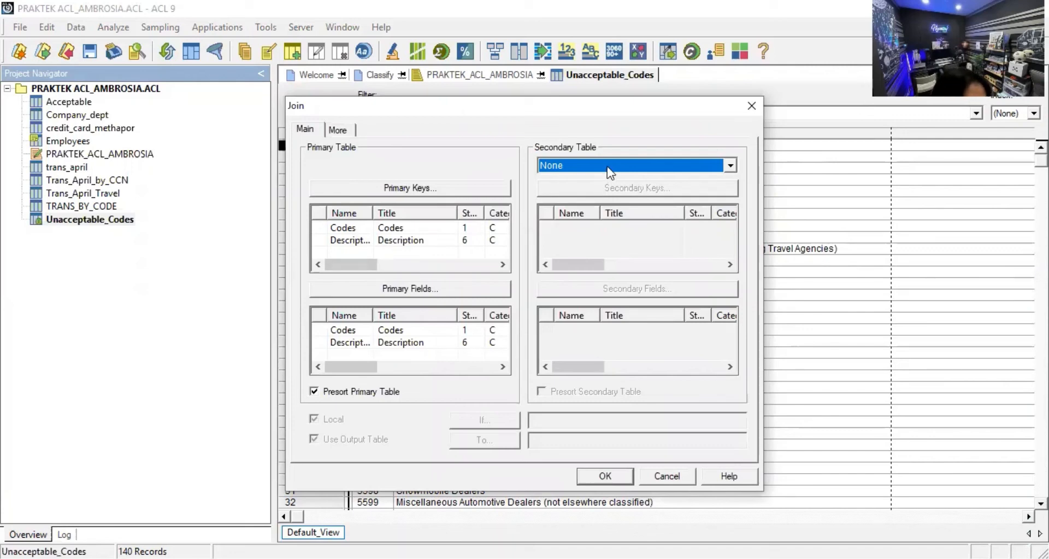
pyautogui.click(729, 164)
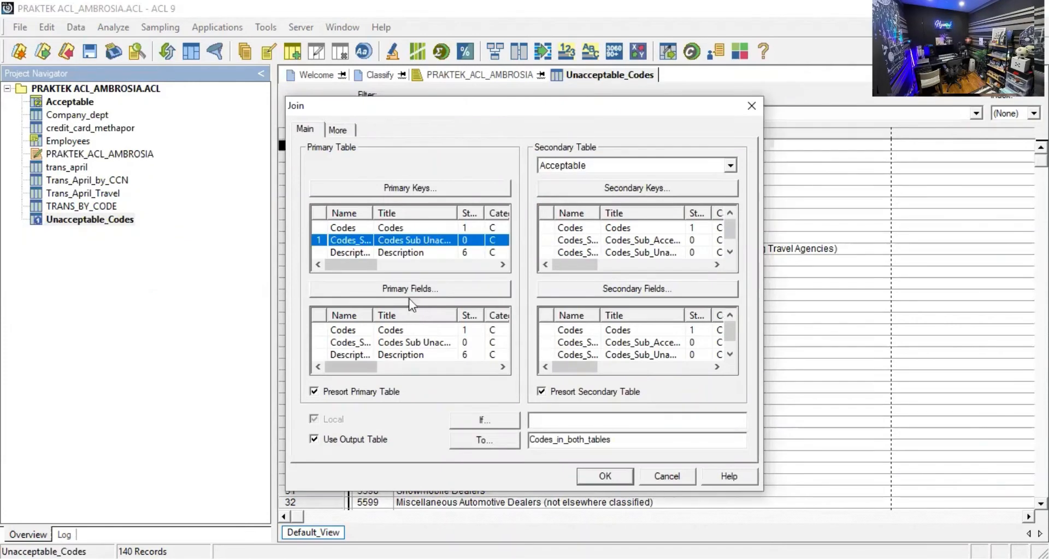
# Select Codes_Sub_Unacceptable as the primary field to include in the join output
pyautogui.click(425, 288)
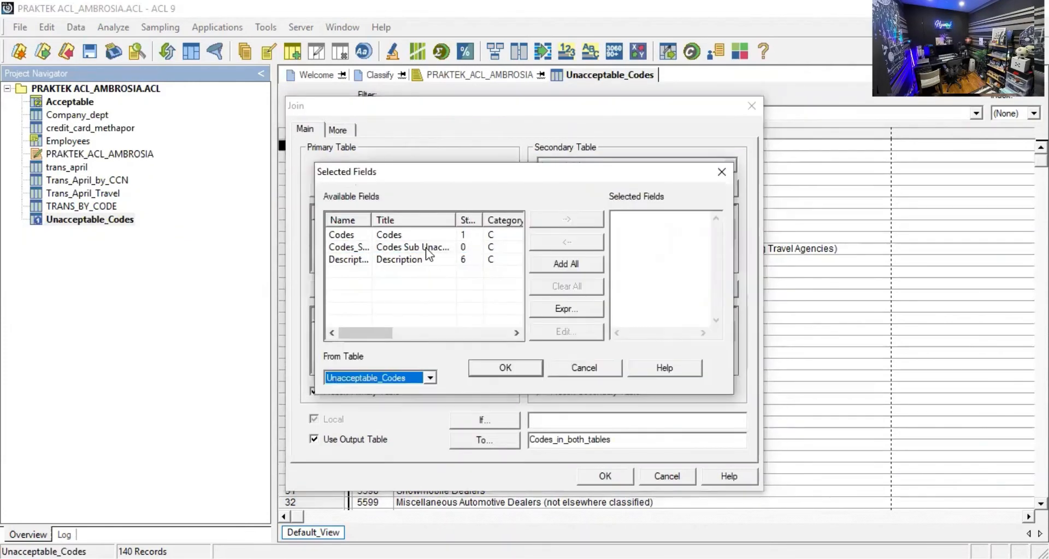
pyautogui.doubleClick(425, 247)
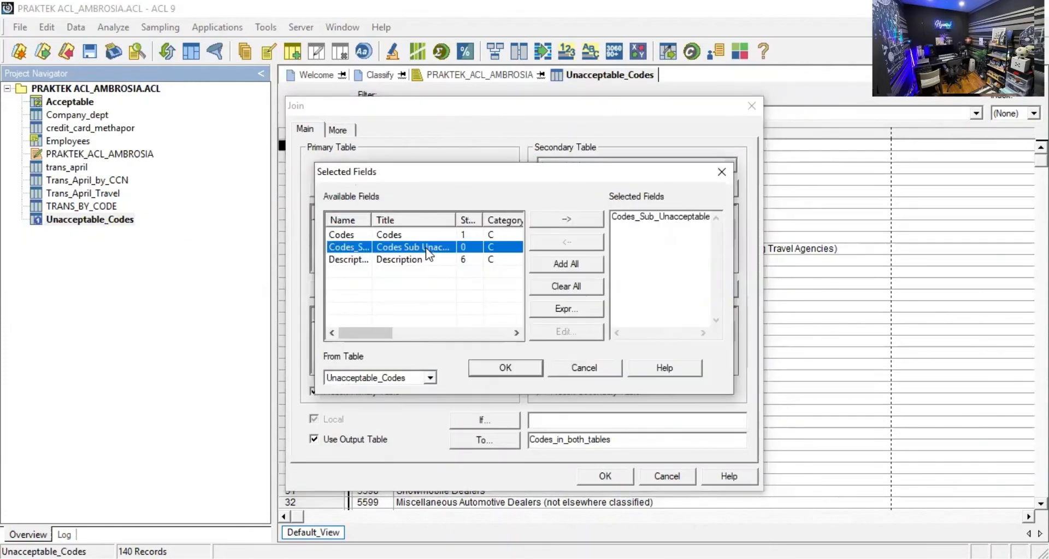
pyautogui.click(490, 366)
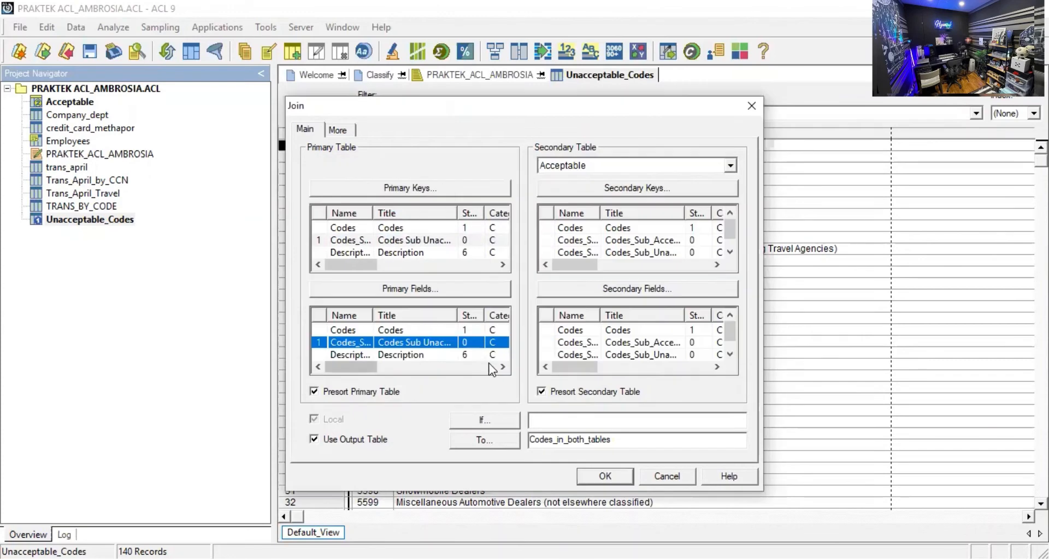
# Select Codes_Sub_Acceptable as both the secondary key and the secondary field, and run the join
pyautogui.click(613, 188)
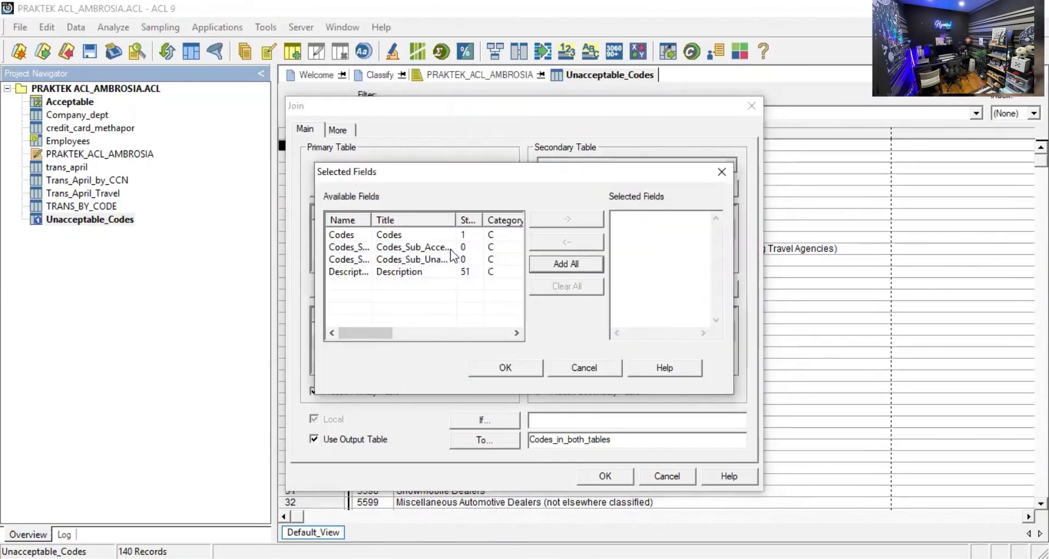
pyautogui.doubleClick(434, 247)
pyautogui.click(522, 367)
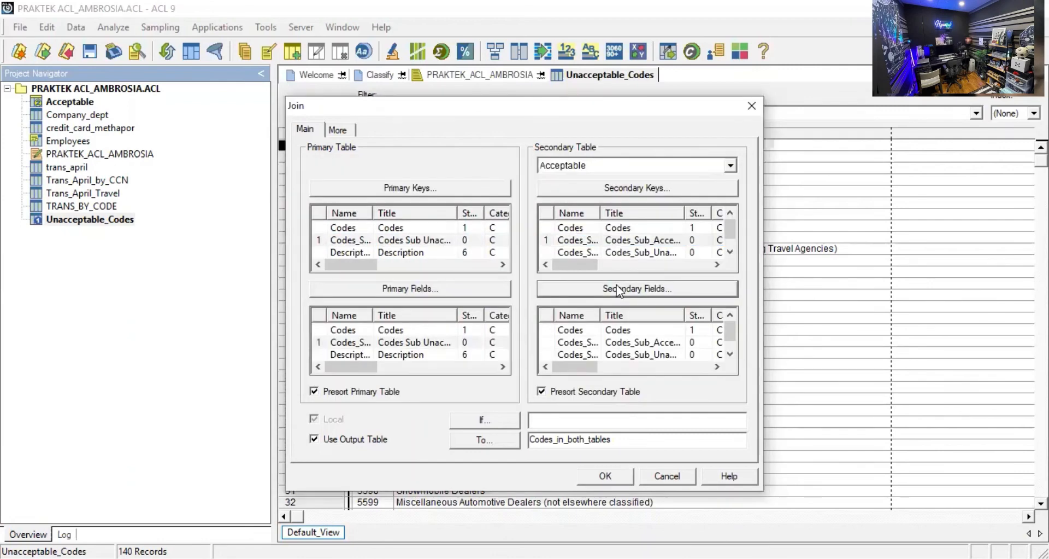
pyautogui.click(620, 288)
pyautogui.doubleClick(428, 247)
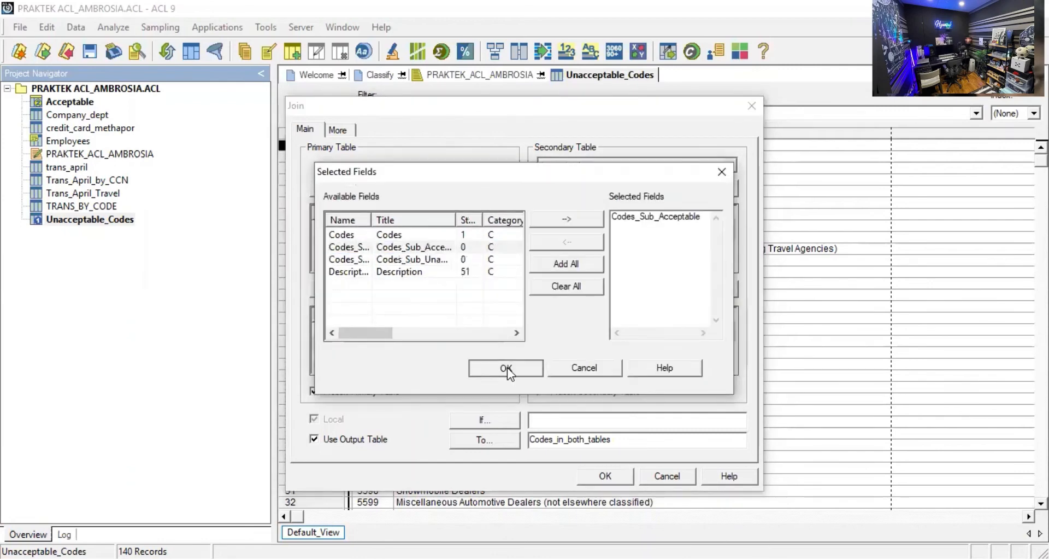
pyautogui.click(507, 368)
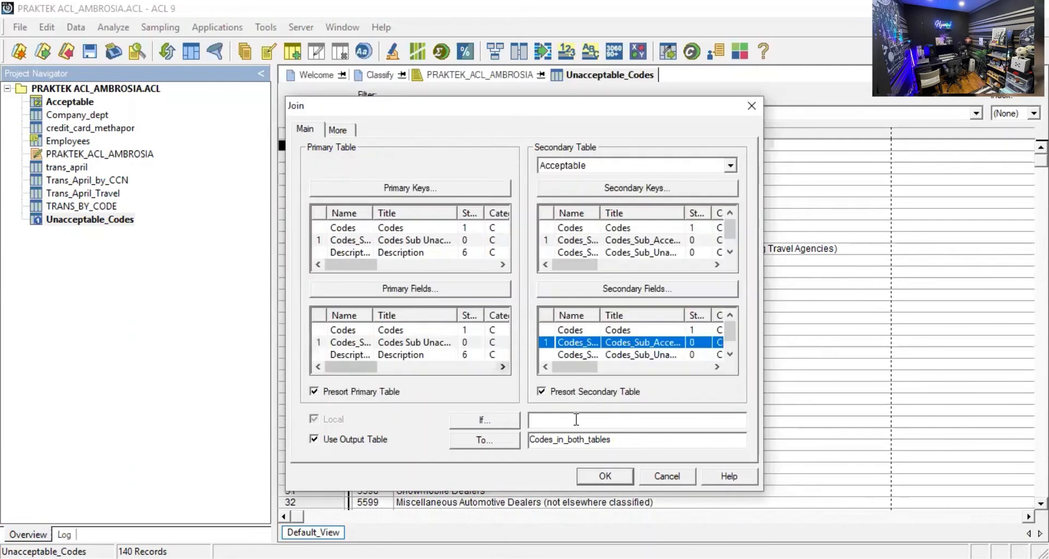
pyautogui.click(601, 477)
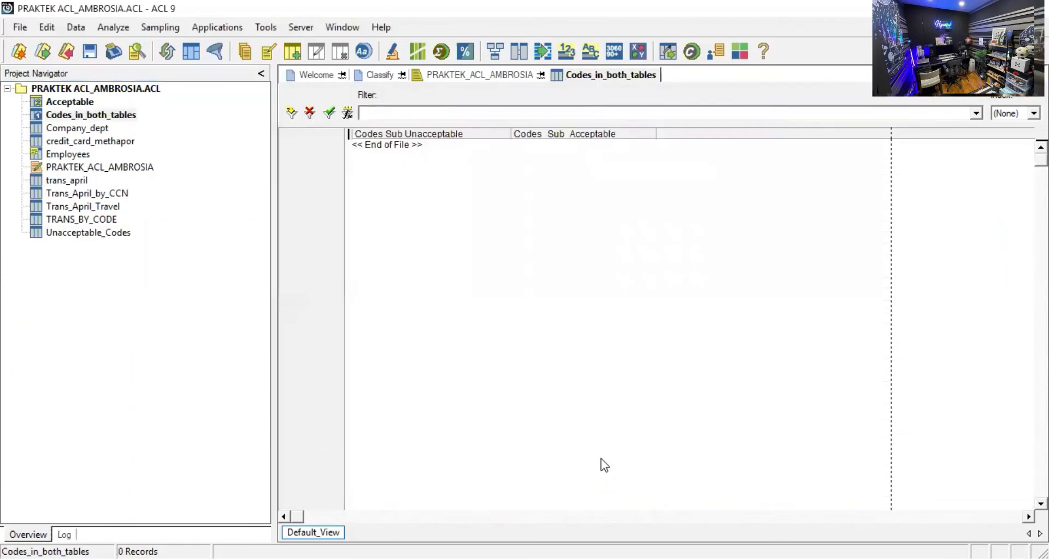
# Leave the Codes_in_both_tables table and open the trans_april table
pyautogui.click(135, 115)
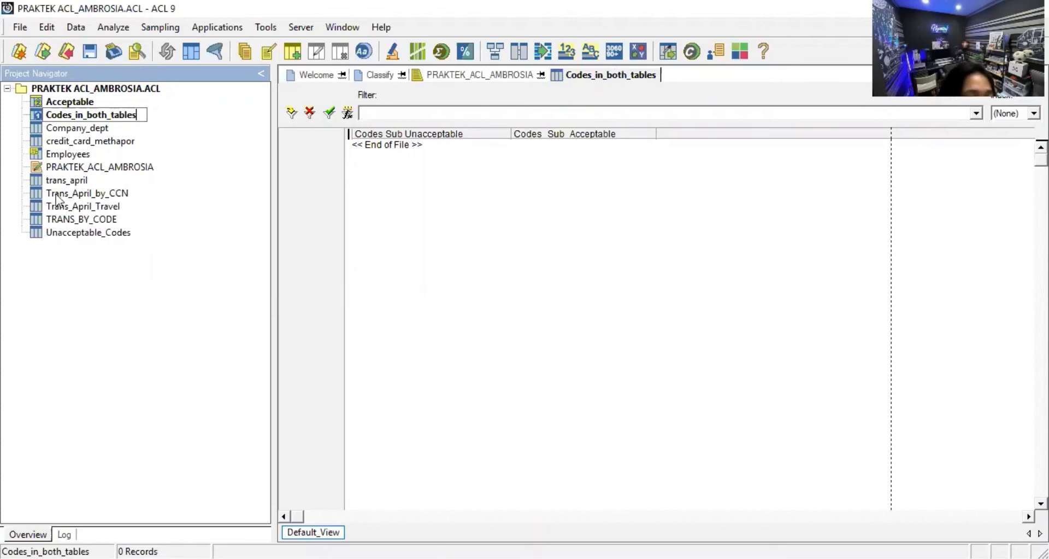
pyautogui.click(69, 183)
pyautogui.doubleClick(68, 183)
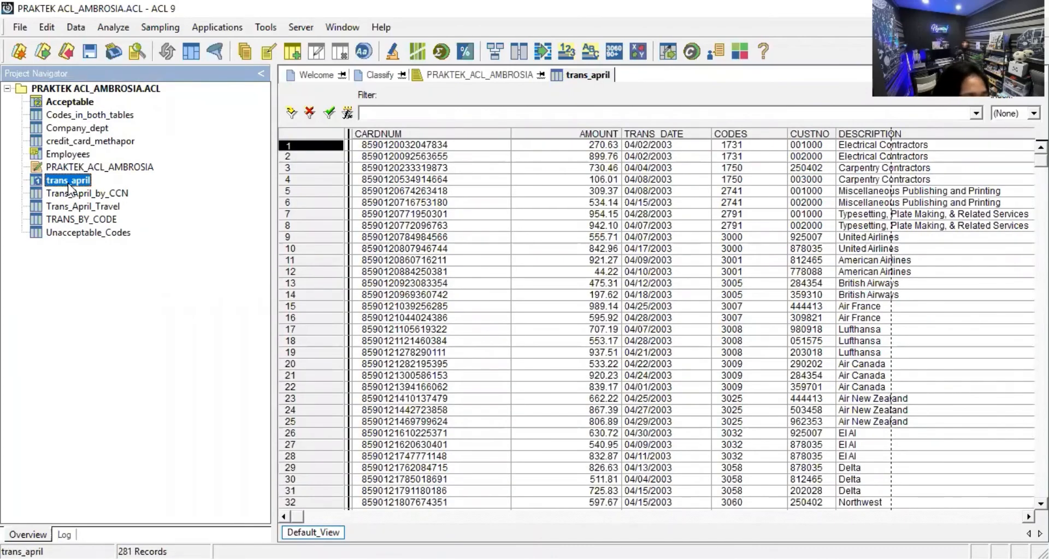
# Start a new expression in the trans_april table layout and name it Codes_Sub_April
pyautogui.click(47, 28)
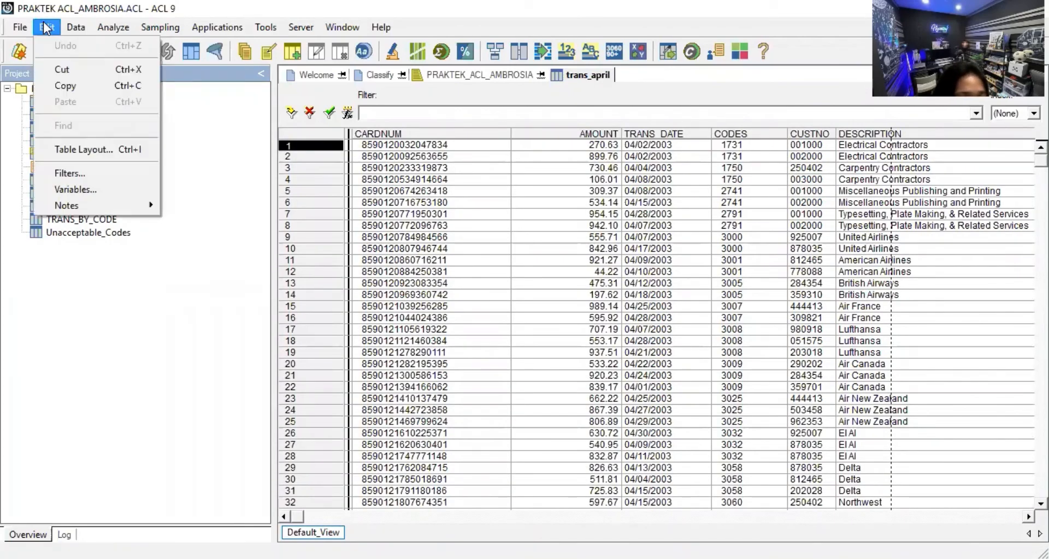
pyautogui.click(93, 148)
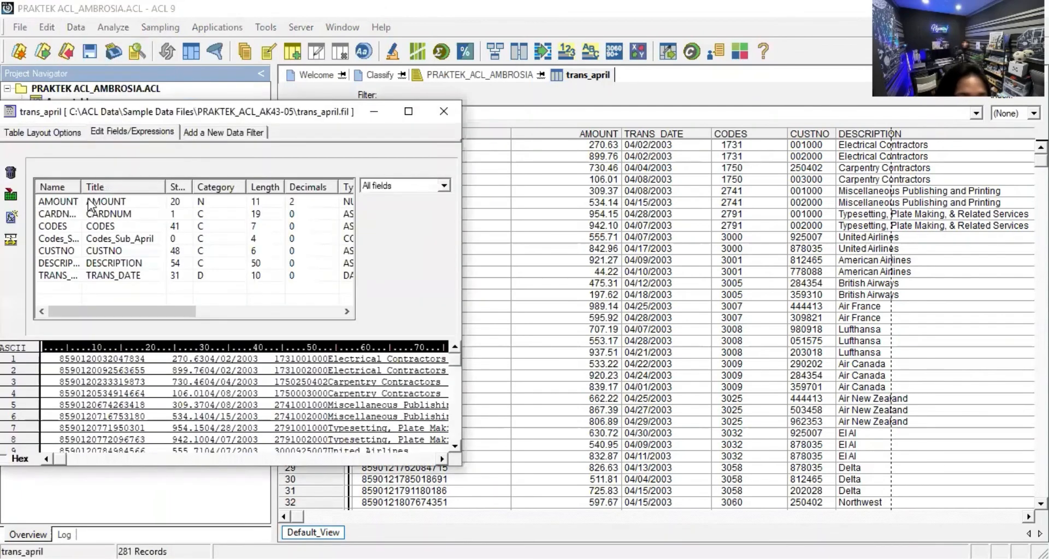
pyautogui.click(12, 219)
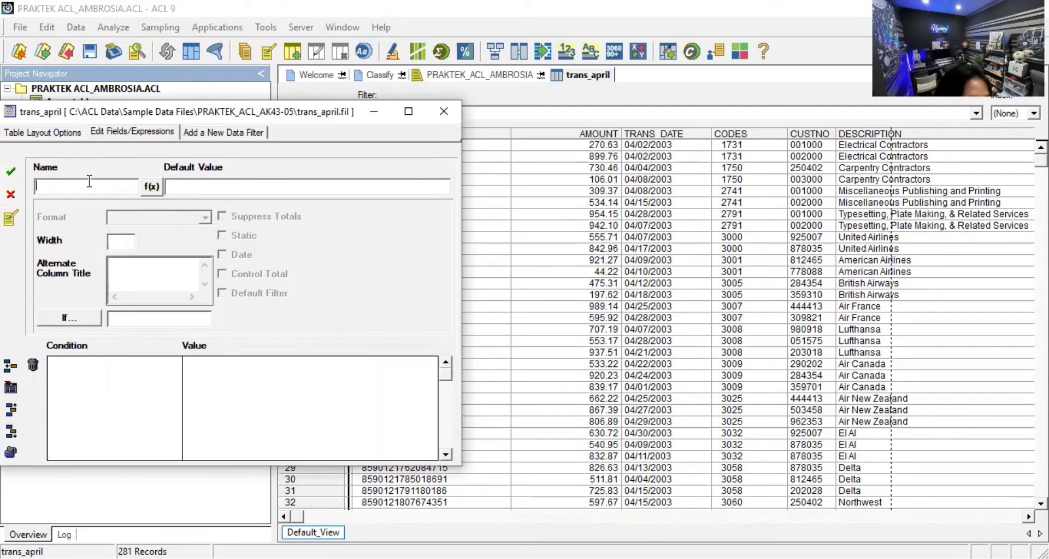
pyautogui.write('C')
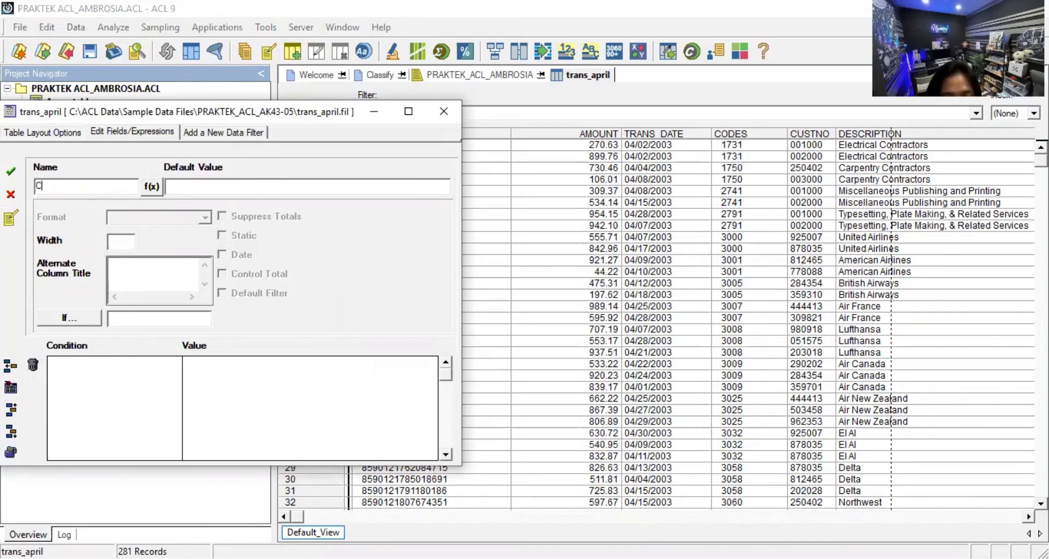
pyautogui.write('odes_Su')
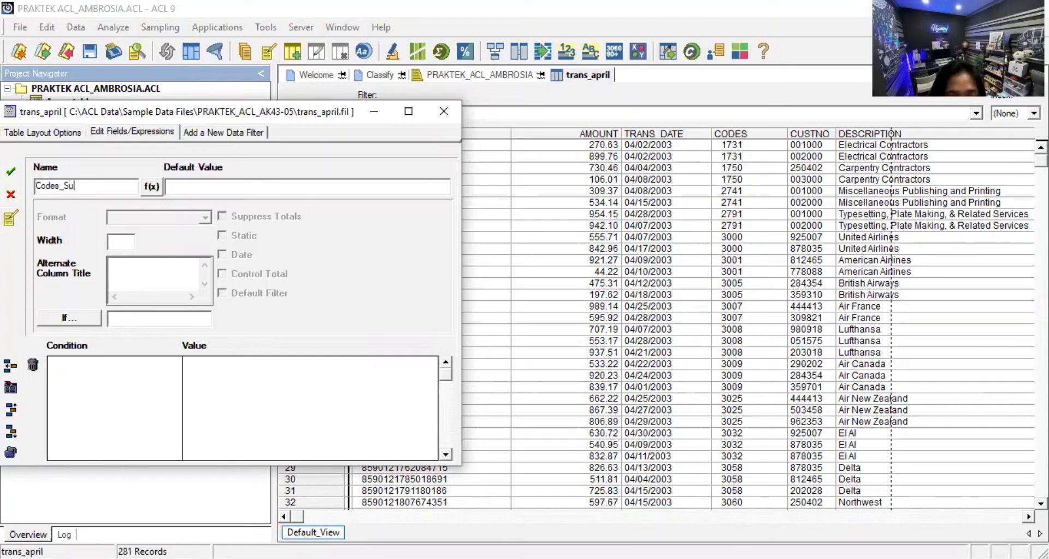
pyautogui.write('b_April')
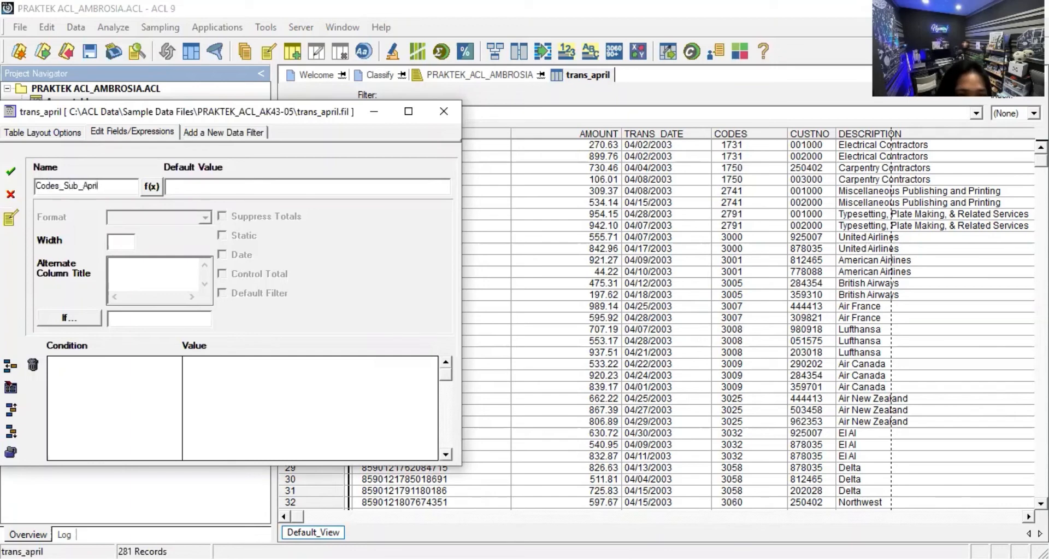
# Try to save Codes_Sub_April with the default value SUBSTR(ALLTRIM(CODES)1,4), and close the trans_april table layout
pyautogui.click(152, 187)
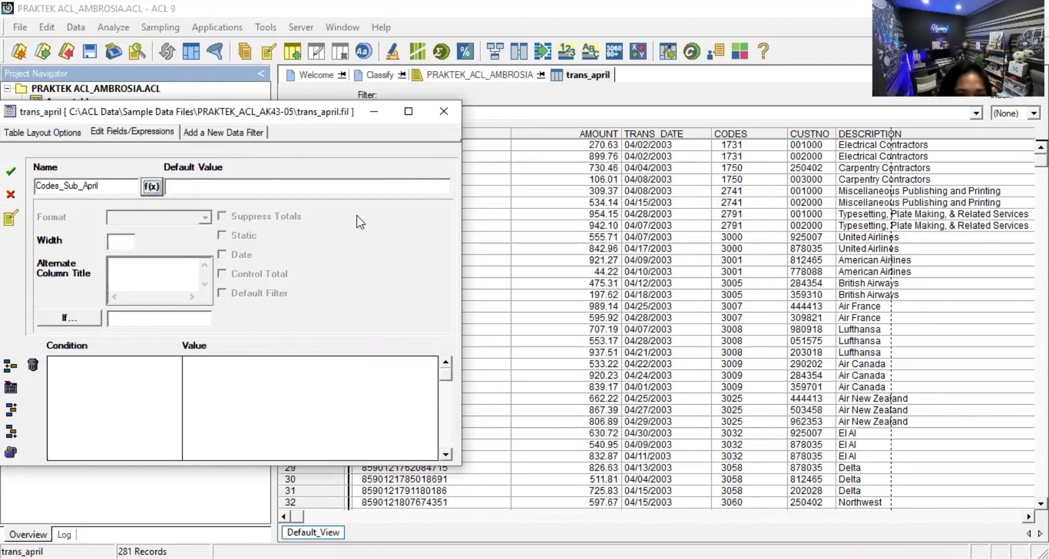
pyautogui.write('SUBSTR(ALLTRIM(CODES)1,4)')
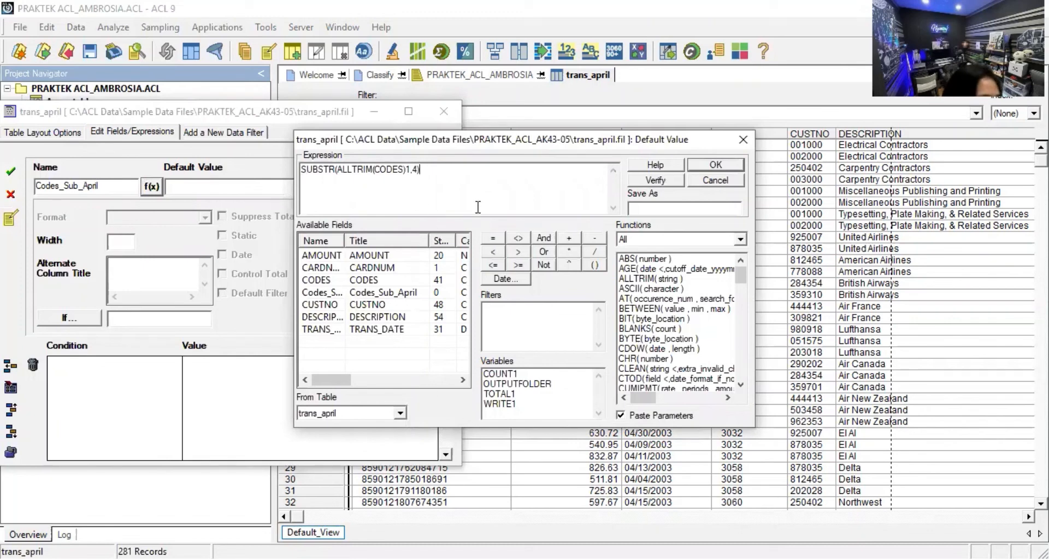
pyautogui.click(713, 165)
pyautogui.click(13, 175)
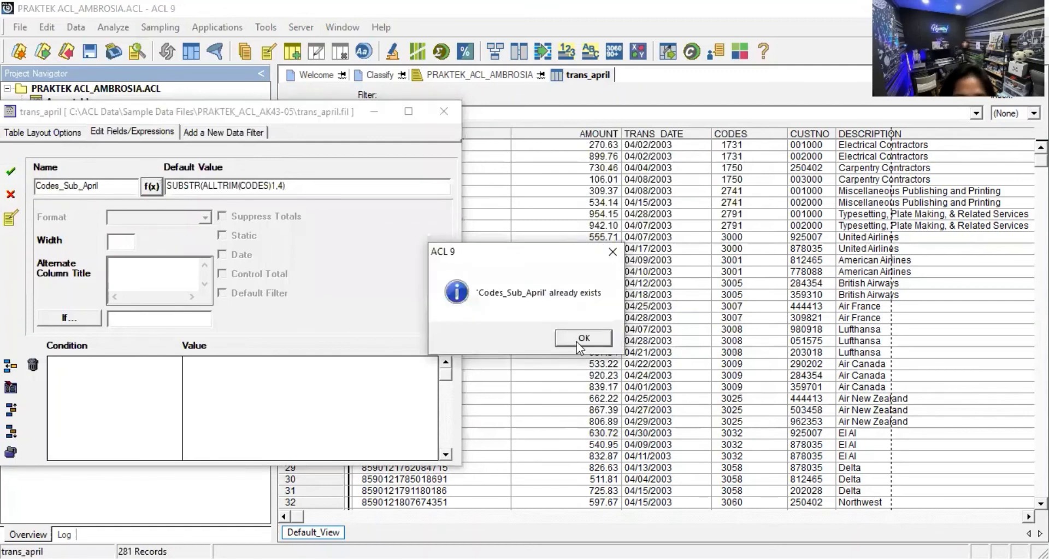
pyautogui.click(582, 340)
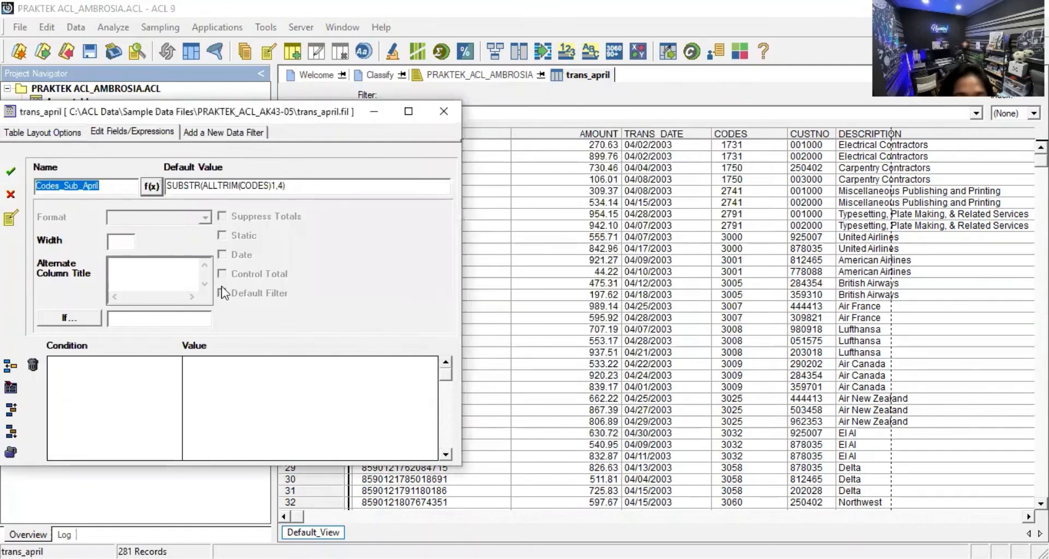
pyautogui.click(11, 173)
pyautogui.click(583, 337)
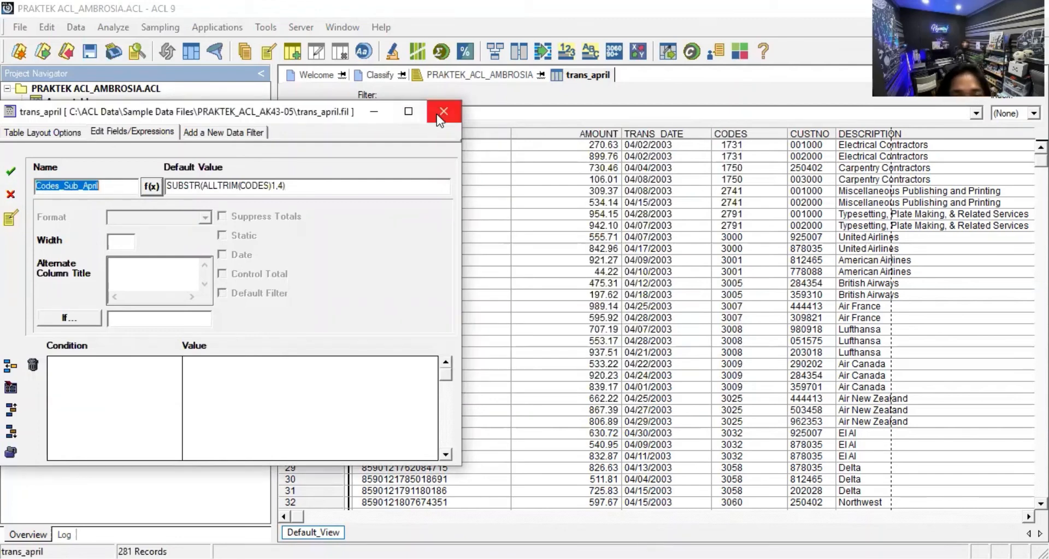
pyautogui.click(437, 113)
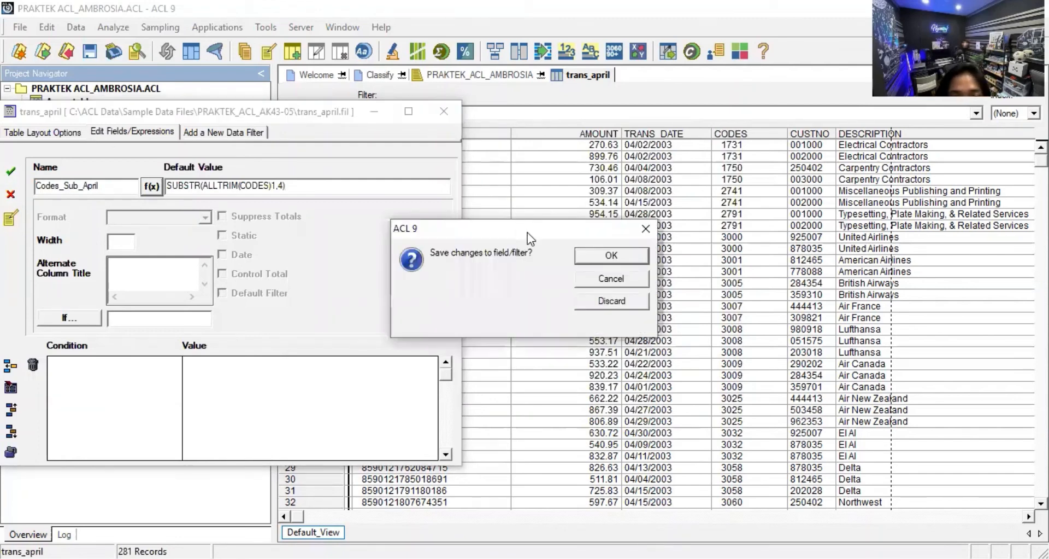
pyautogui.click(621, 254)
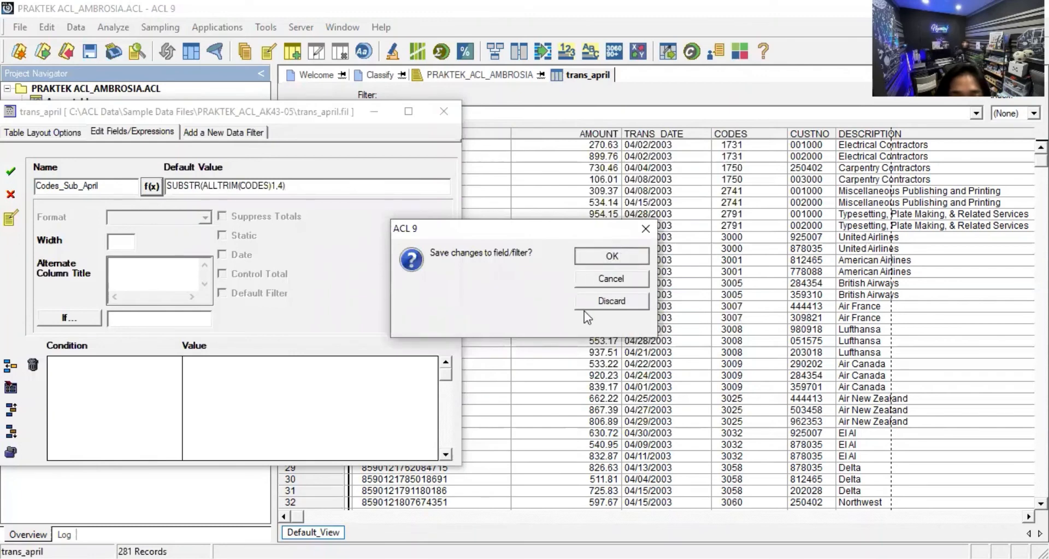
pyautogui.click(596, 338)
# Add the Codes_Sub_April field as a column before CODES in the trans_april view
pyautogui.click(720, 133)
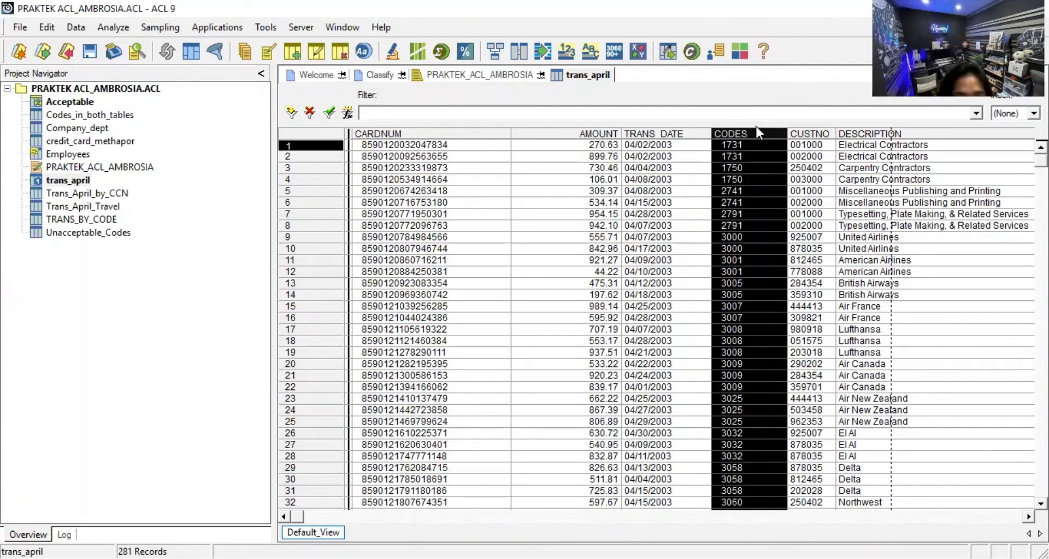
pyautogui.rightClick(748, 134)
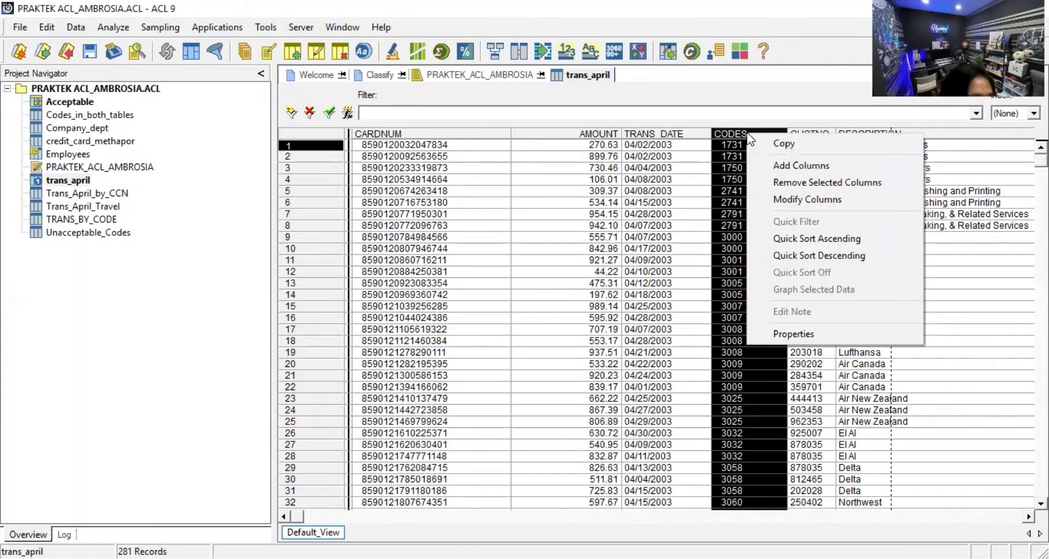
pyautogui.click(764, 166)
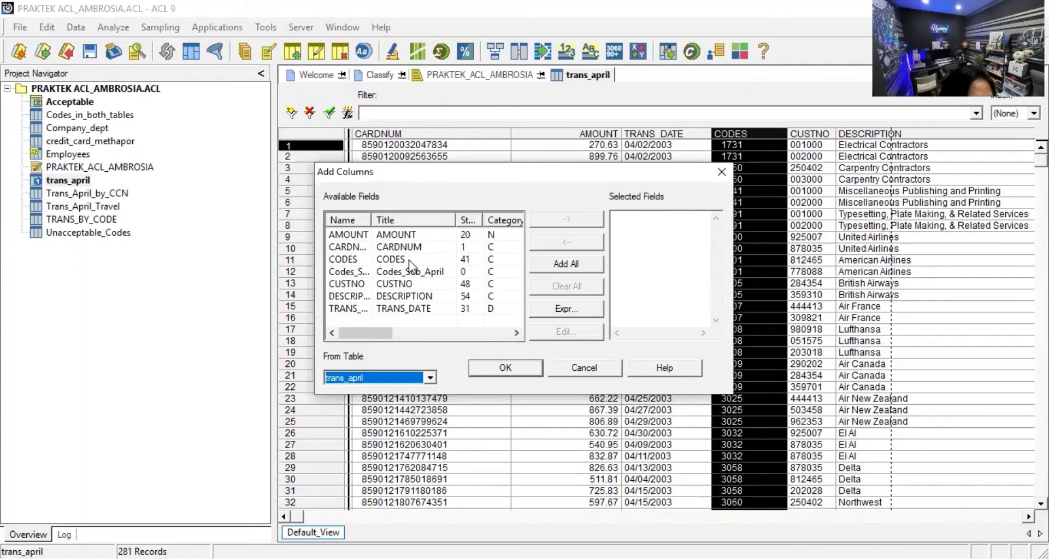
pyautogui.doubleClick(353, 272)
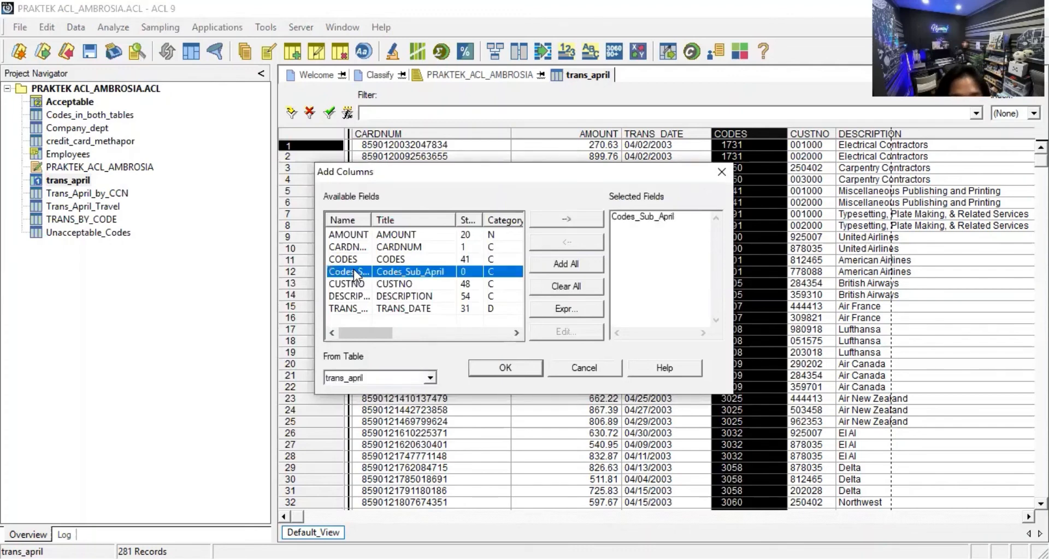
pyautogui.click(511, 367)
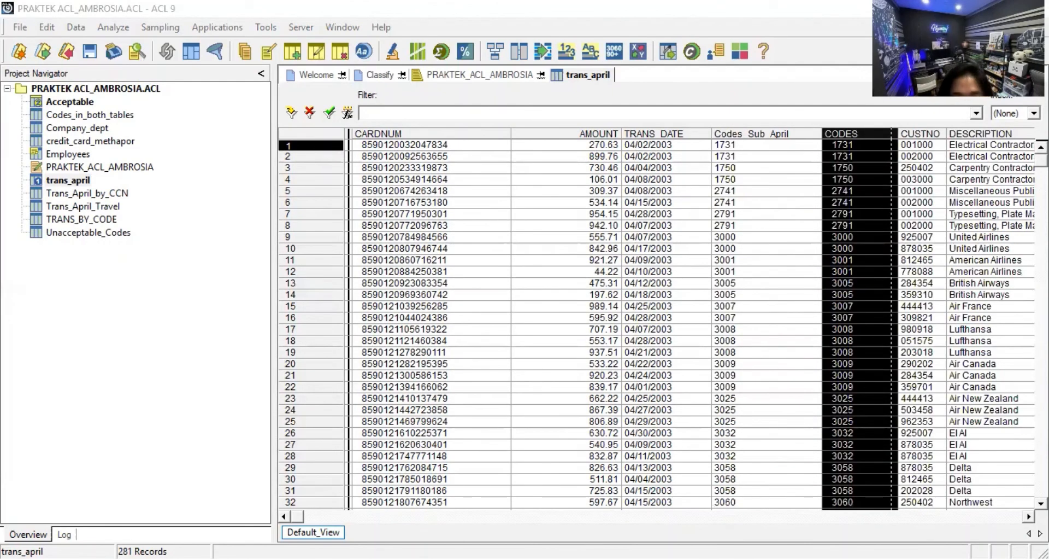
# Start relating tables with trans_april as the parent and add the Unacceptable_Codes table to the relations
pyautogui.click(159, 241)
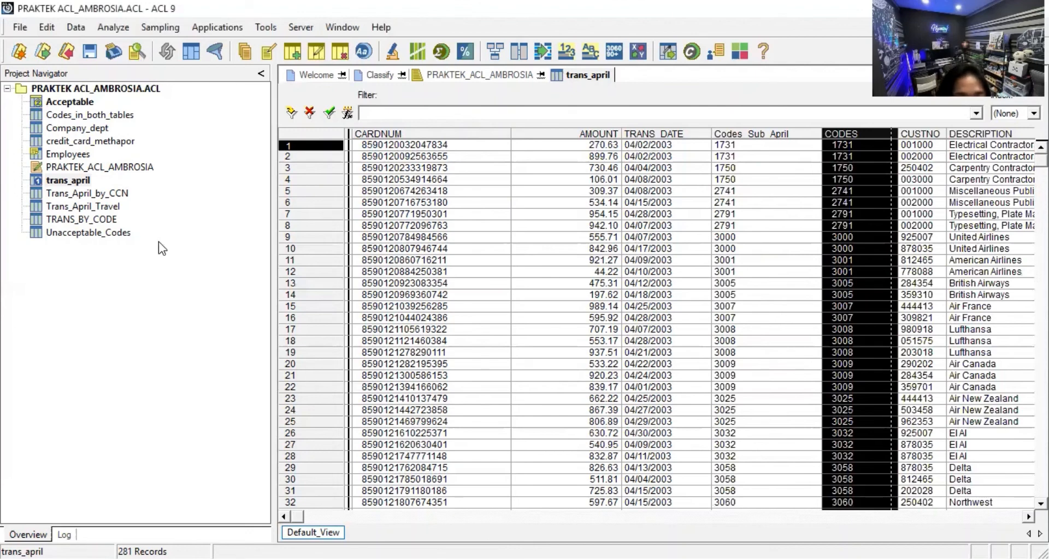
pyautogui.click(77, 182)
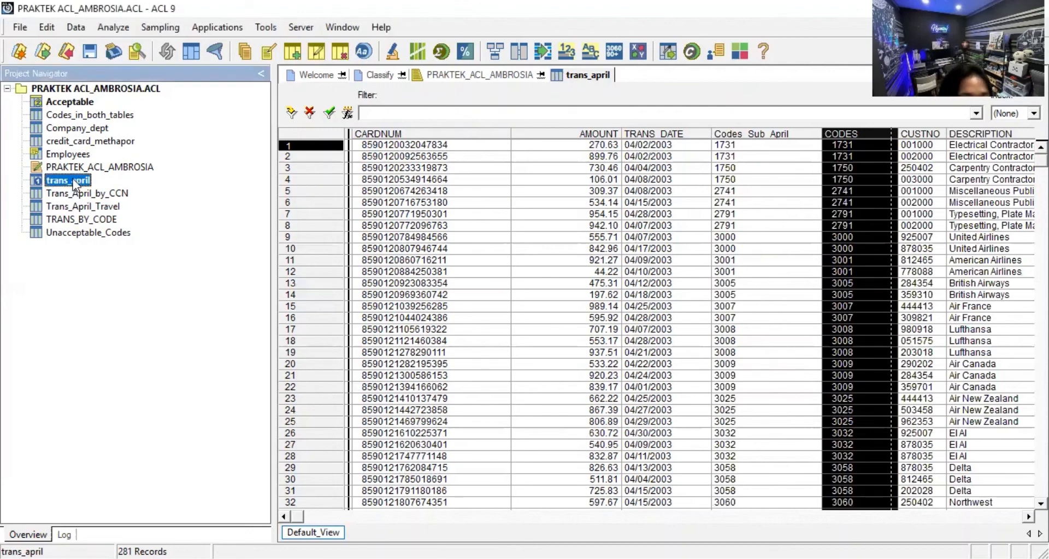
pyautogui.click(75, 182)
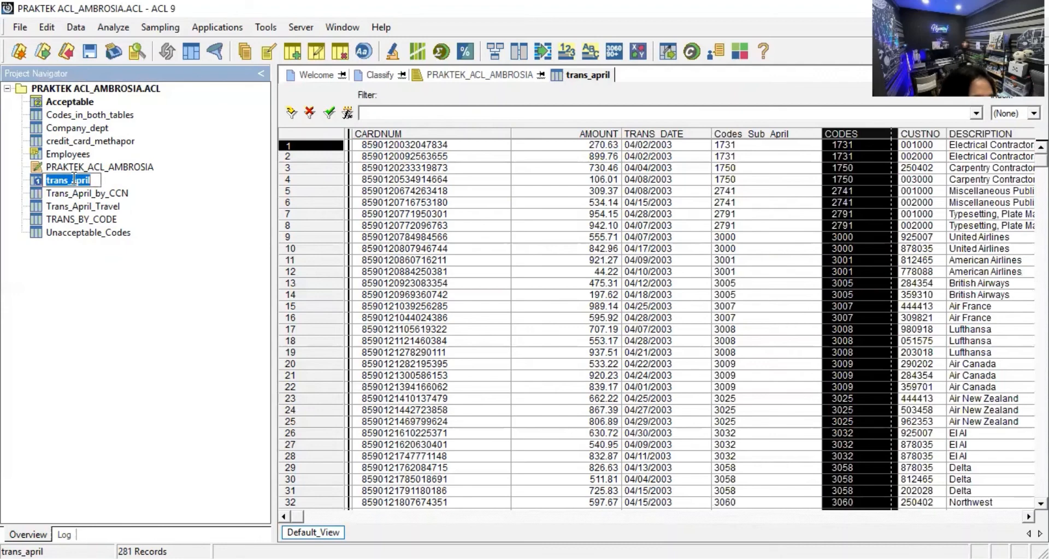
pyautogui.click(64, 25)
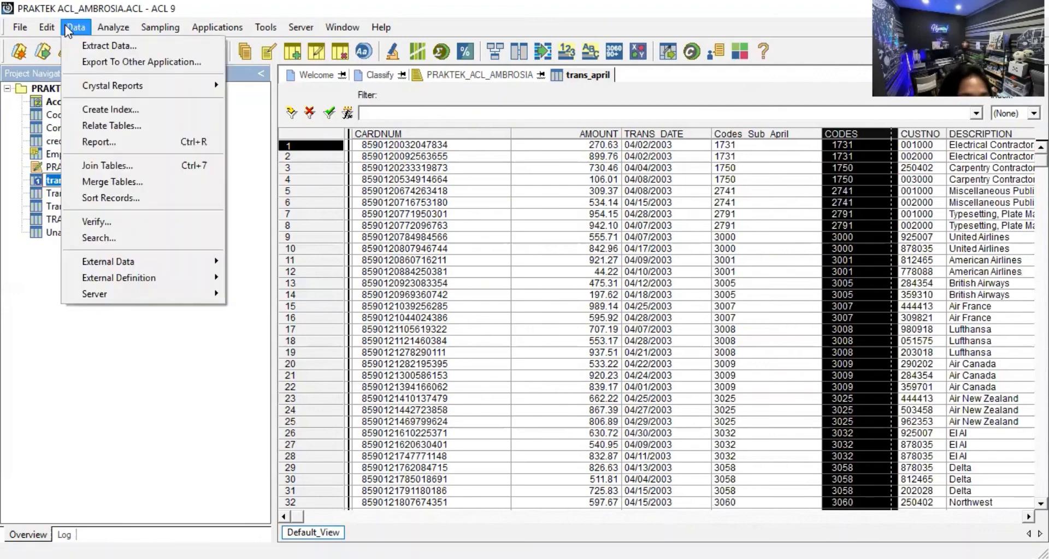
pyautogui.click(125, 125)
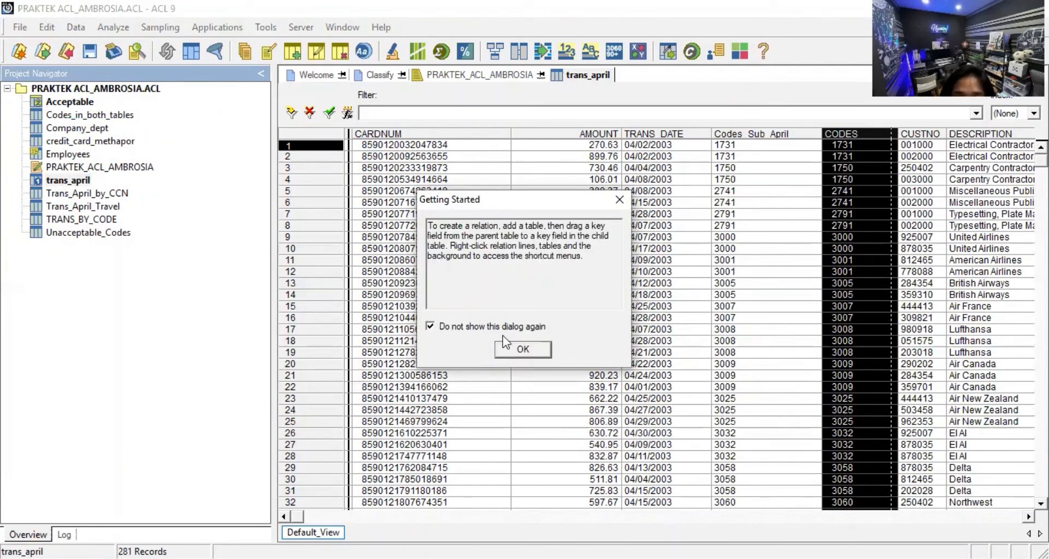
pyautogui.click(525, 353)
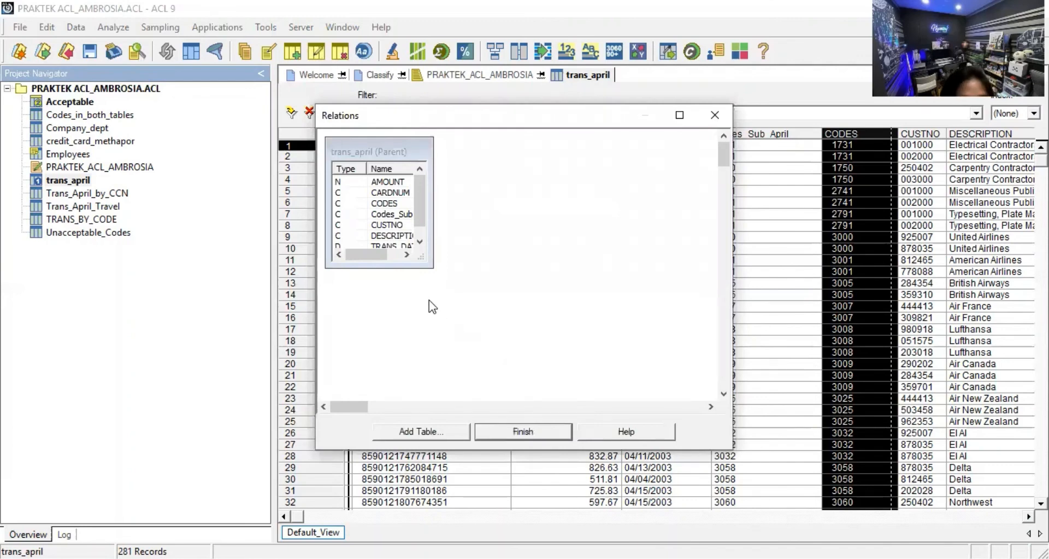
pyautogui.click(428, 432)
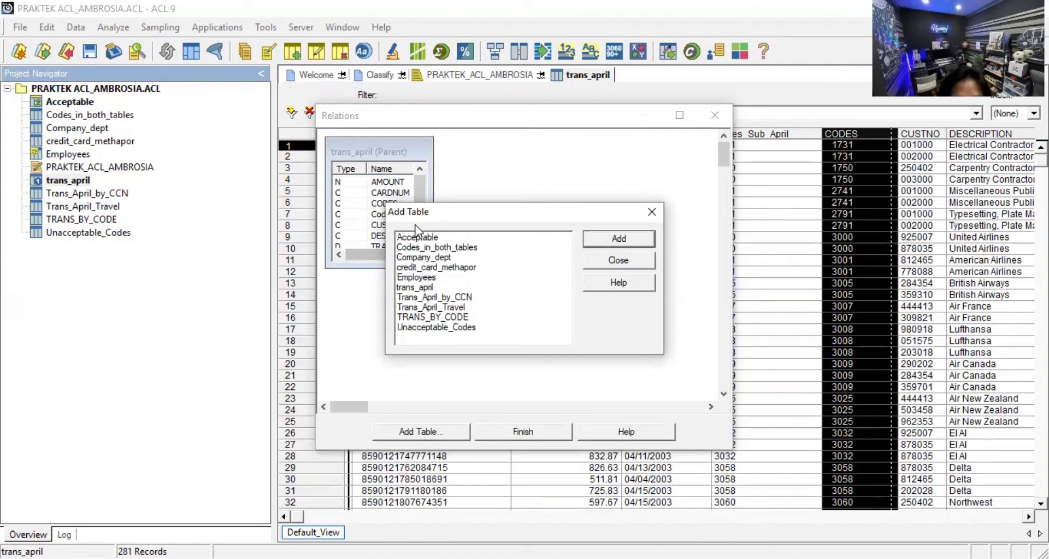
pyautogui.click(448, 327)
pyautogui.doubleClick(446, 326)
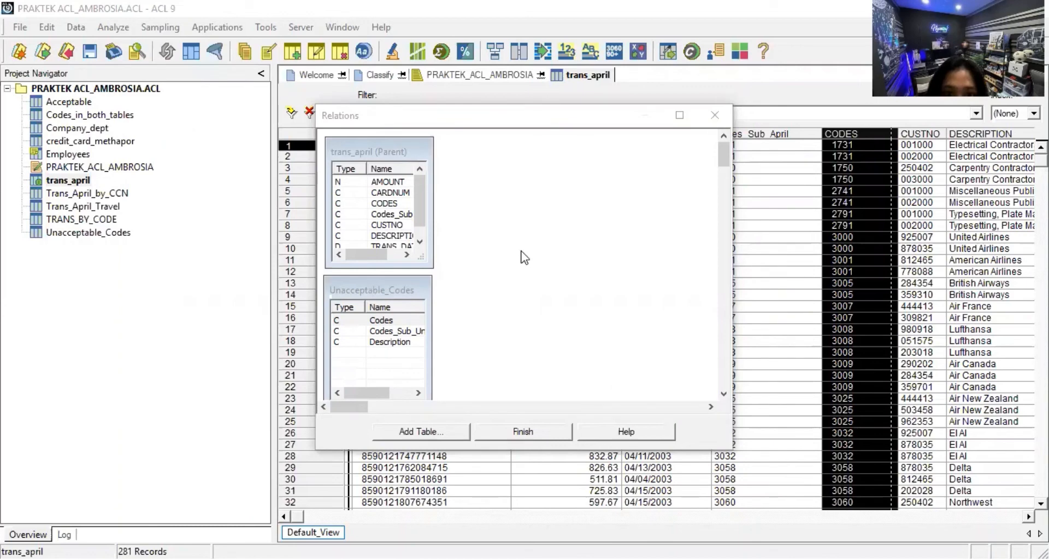
# Place Unacceptable_Codes beside trans_april, relate Codes_Sub_April to Codes_Sub_Unacceptable, and finish the relation
pyautogui.moveTo(522, 257); pyautogui.dragTo(519, 156)
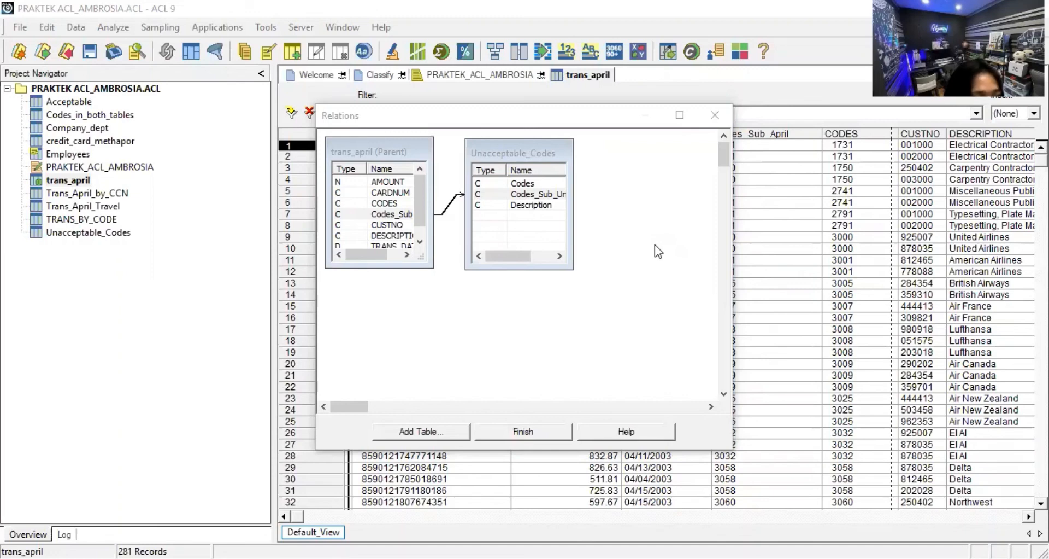
pyautogui.hscroll(1, 523, 241)
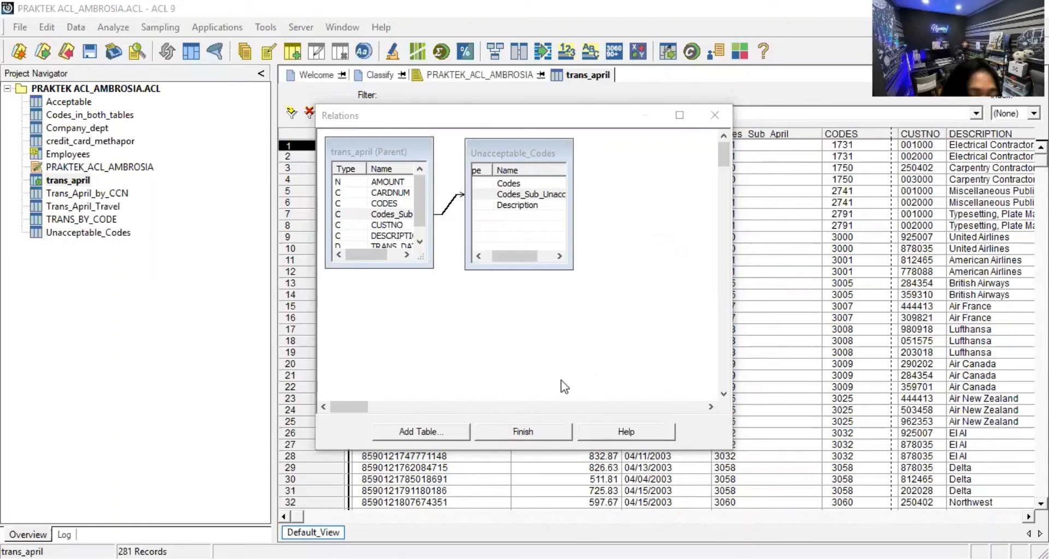
pyautogui.click(536, 434)
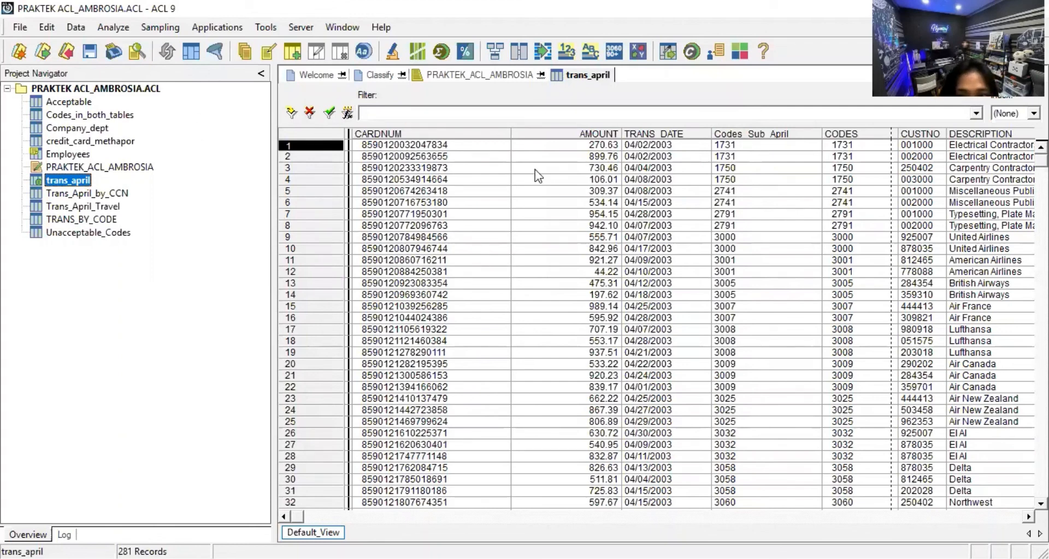
# Add the Codes_Sub_Unacceptable field from the related Unacceptable_Codes table as a column before Codes_Sub_April
pyautogui.click(780, 136)
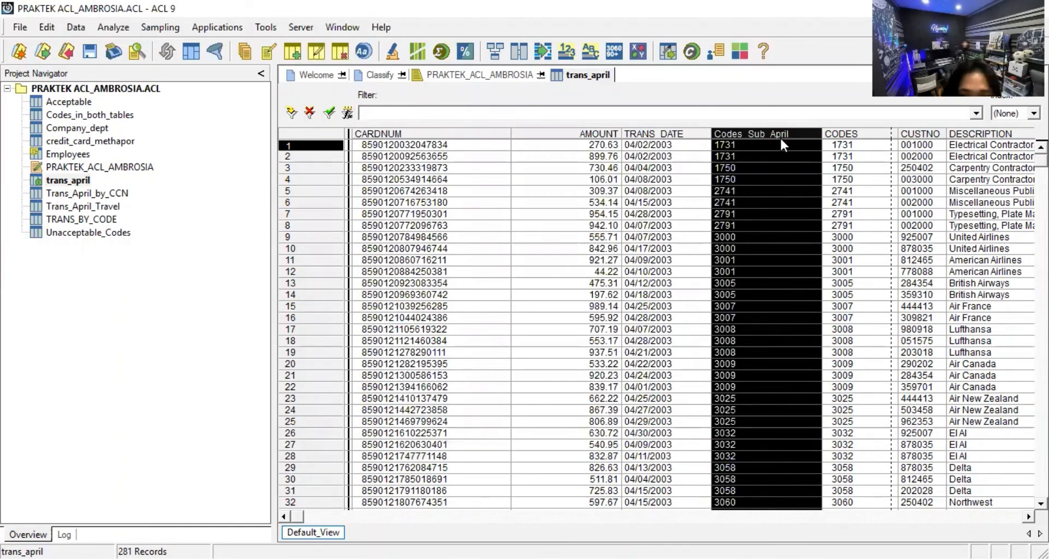
pyautogui.rightClick(780, 136)
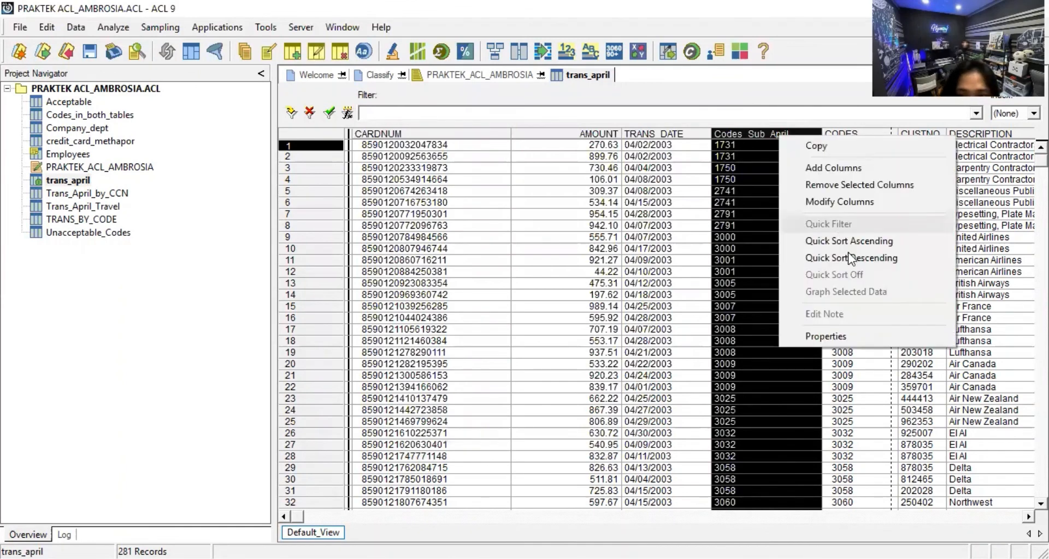
pyautogui.click(827, 169)
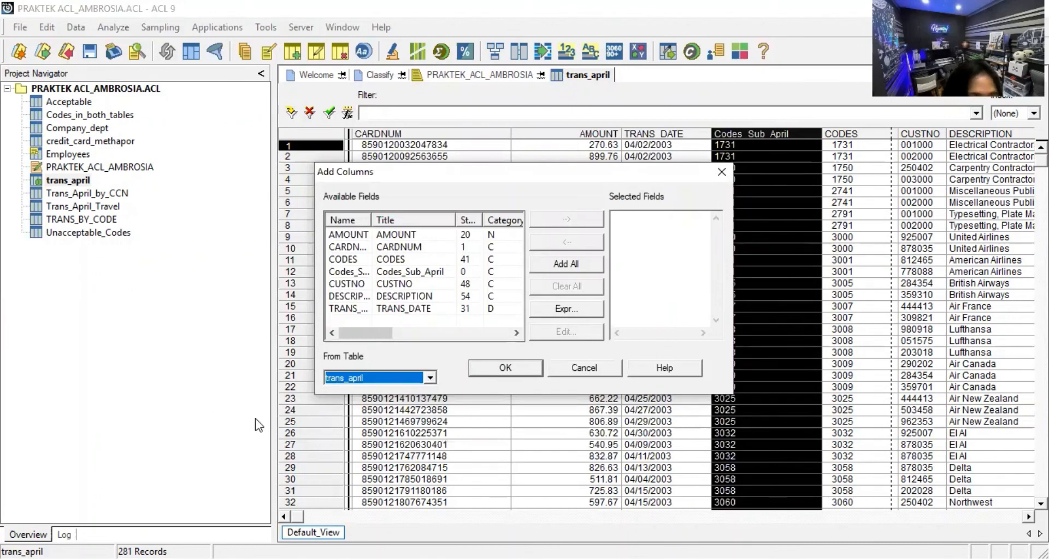
pyautogui.click(430, 377)
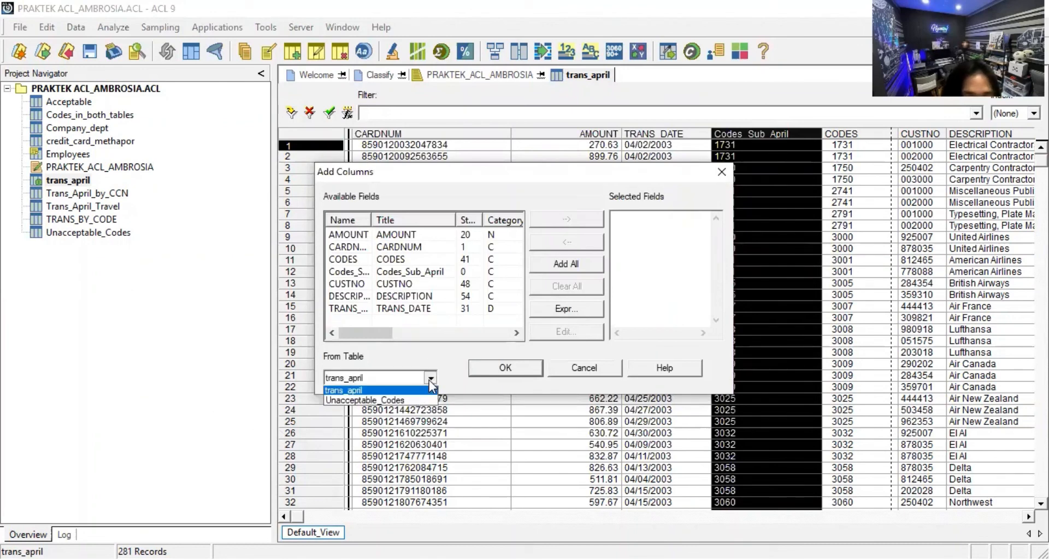
pyautogui.click(406, 401)
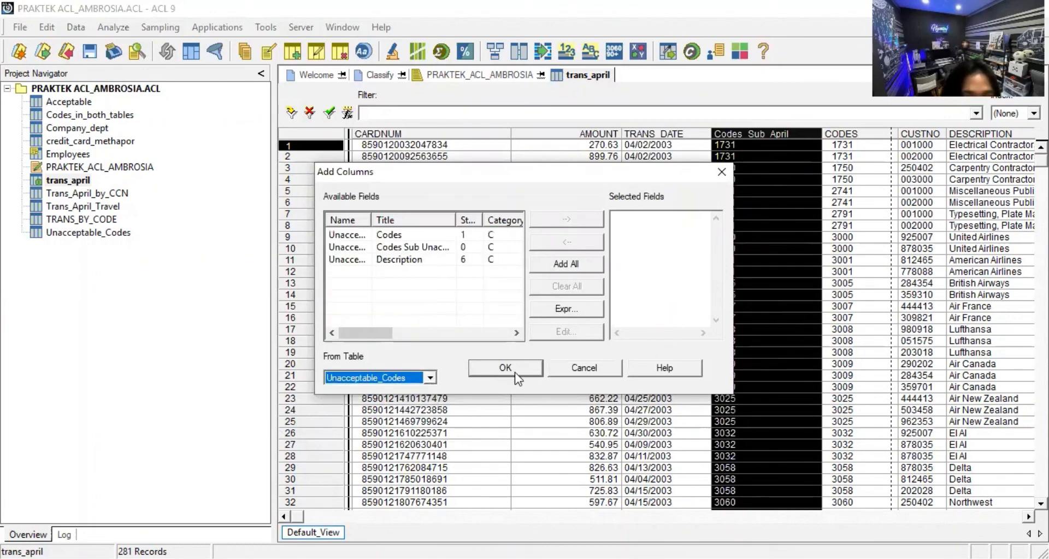
pyautogui.doubleClick(355, 249)
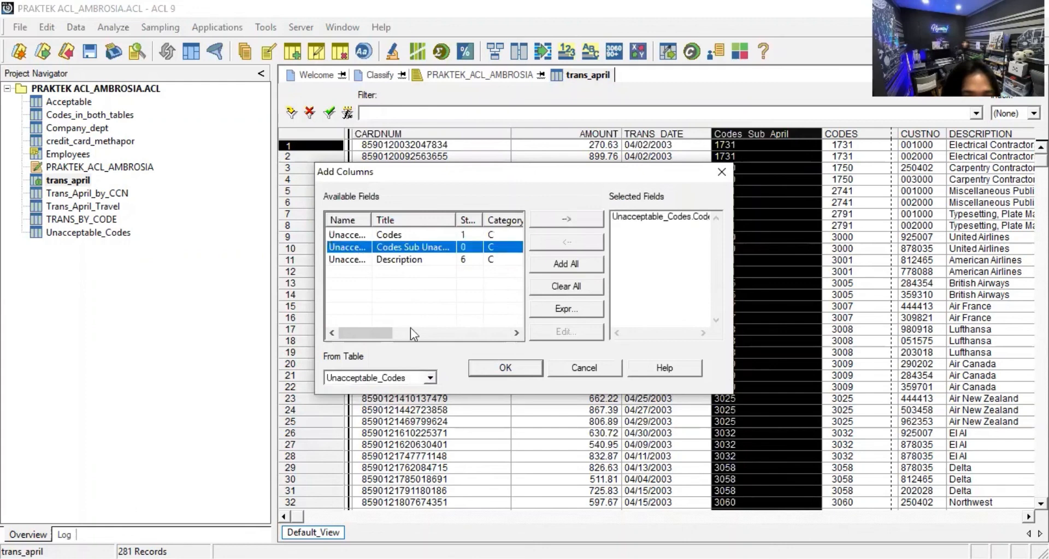
pyautogui.click(500, 367)
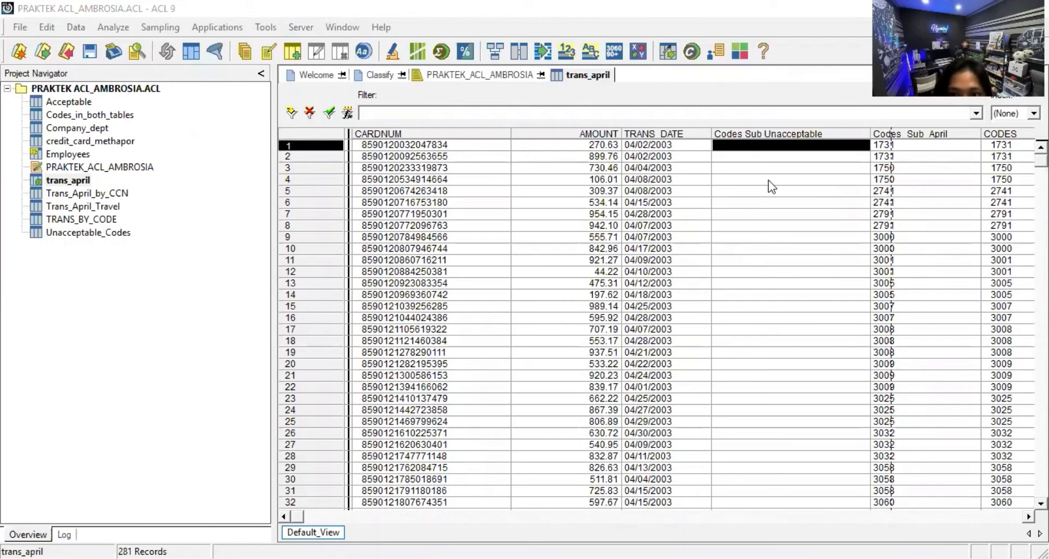
# Apply a Not Equal quick filter on a blank Codes Sub Unacceptable cell to keep only transactions with unacceptable codes
pyautogui.rightClick(767, 151)
pyautogui.moveTo(807, 235)
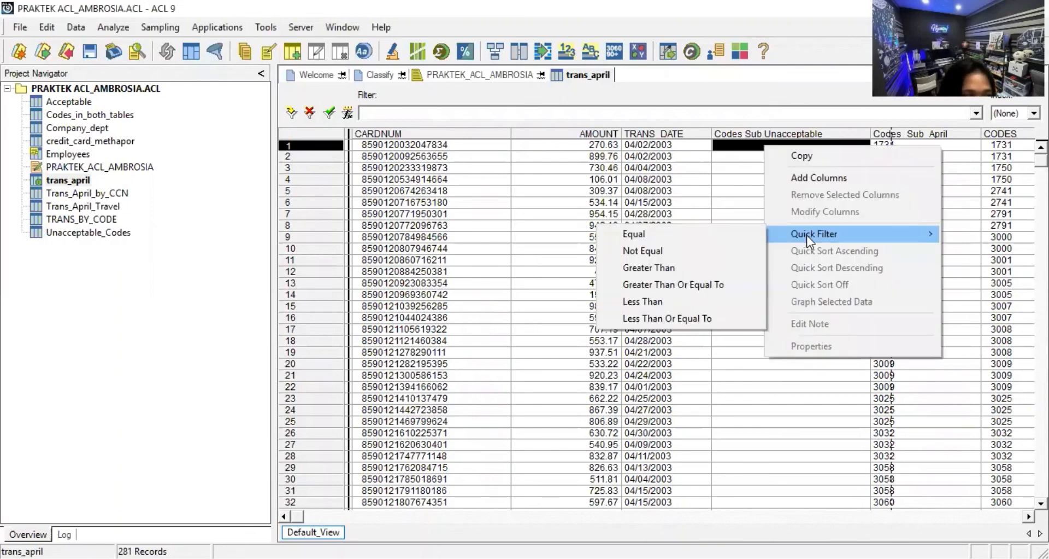
pyautogui.click(691, 250)
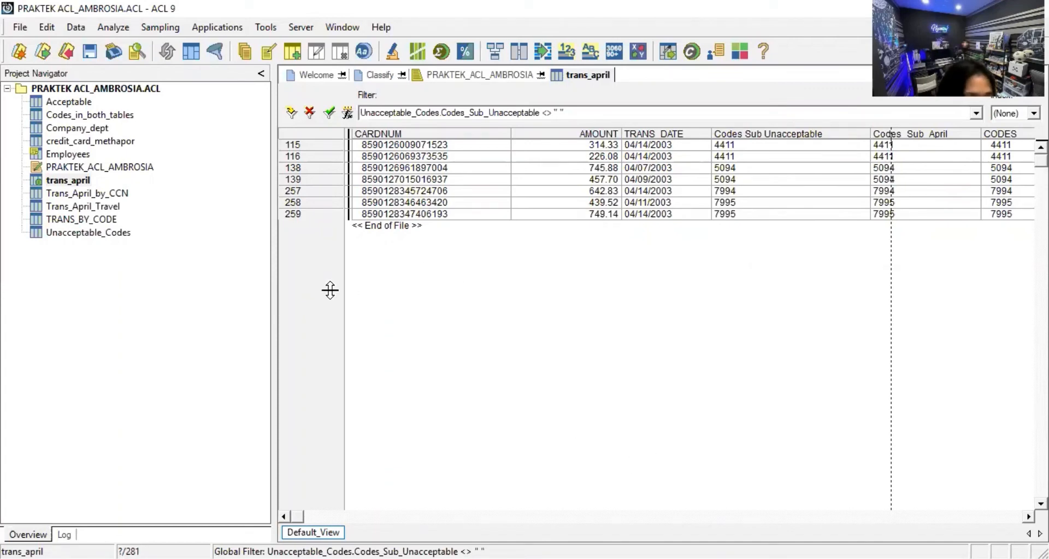
# Extract the filtered records to a new table named Trans_April_Unnacceptable and save the changes to trans_april
pyautogui.click(78, 30)
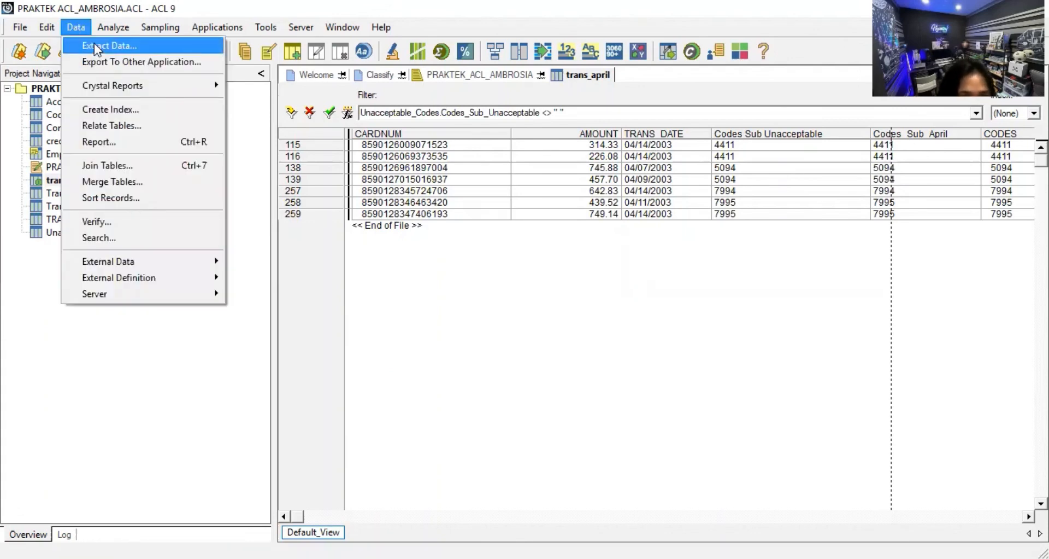
pyautogui.click(94, 46)
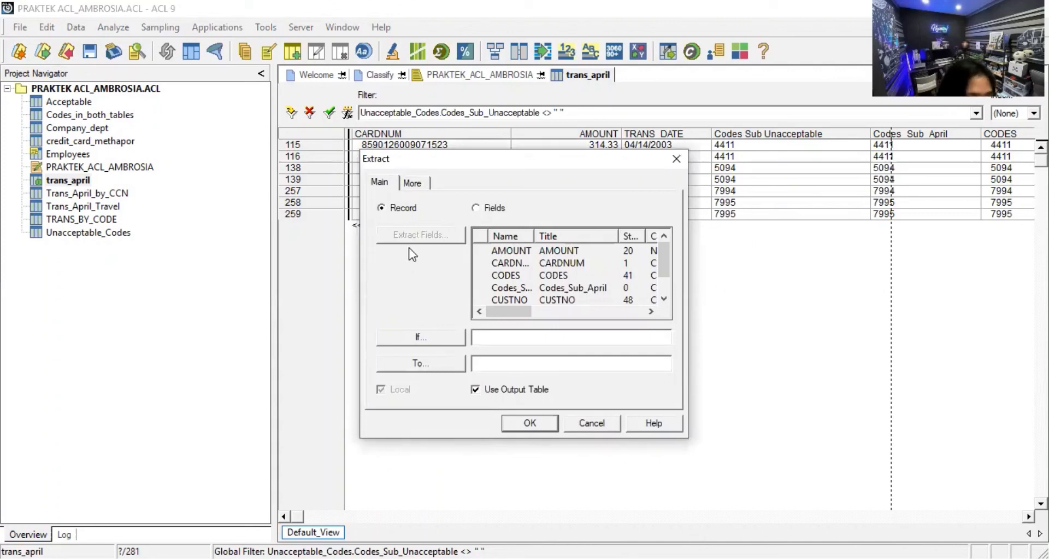
pyautogui.click(546, 361)
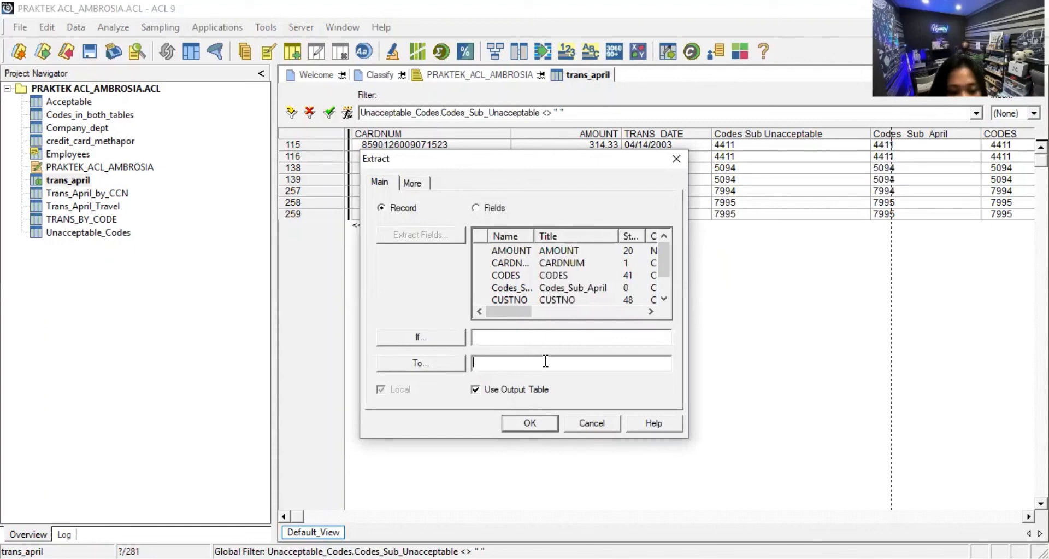
pyautogui.write('Tra')
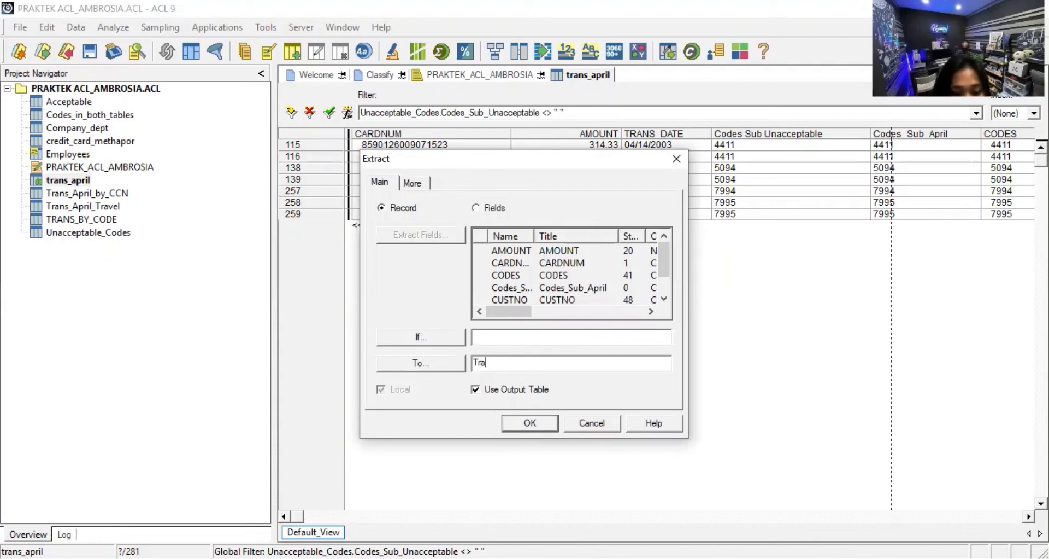
pyautogui.write('ns_')
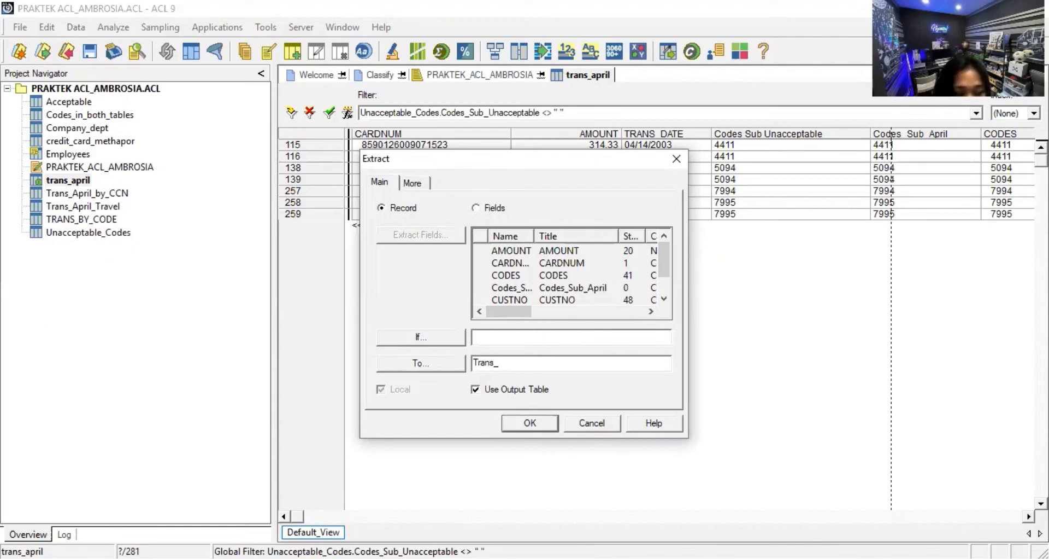
pyautogui.write('Apri')
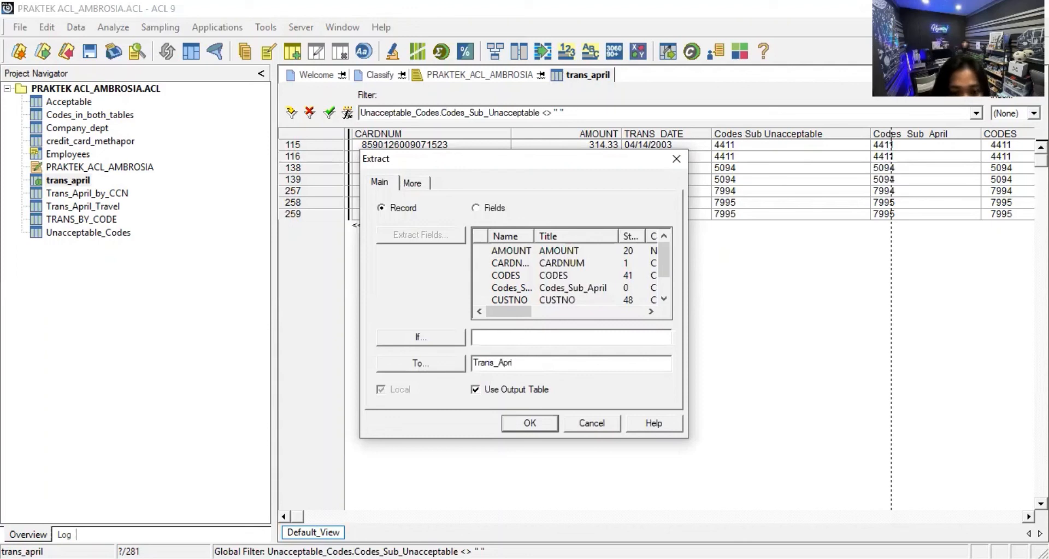
pyautogui.write('l')
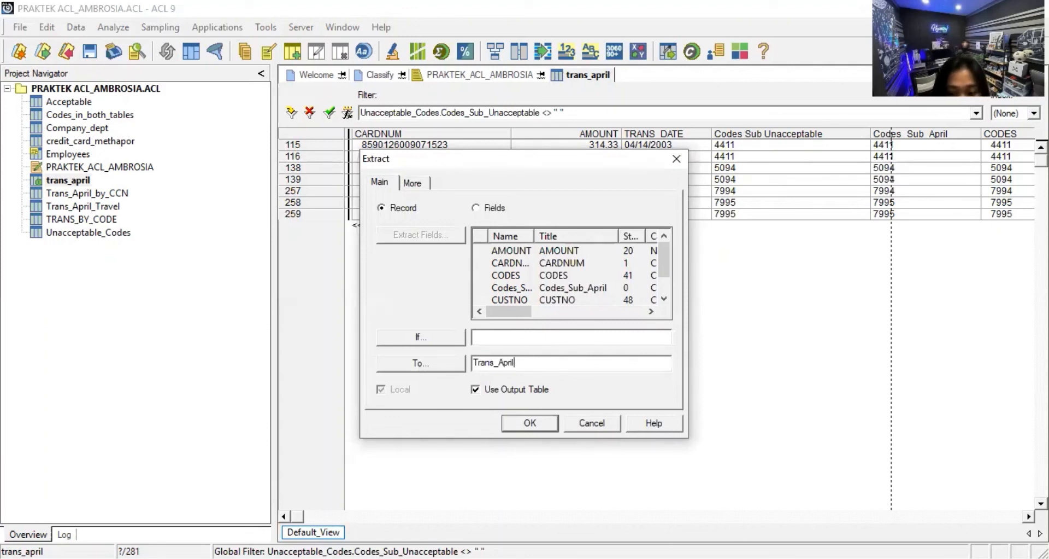
pyautogui.write('l_Un')
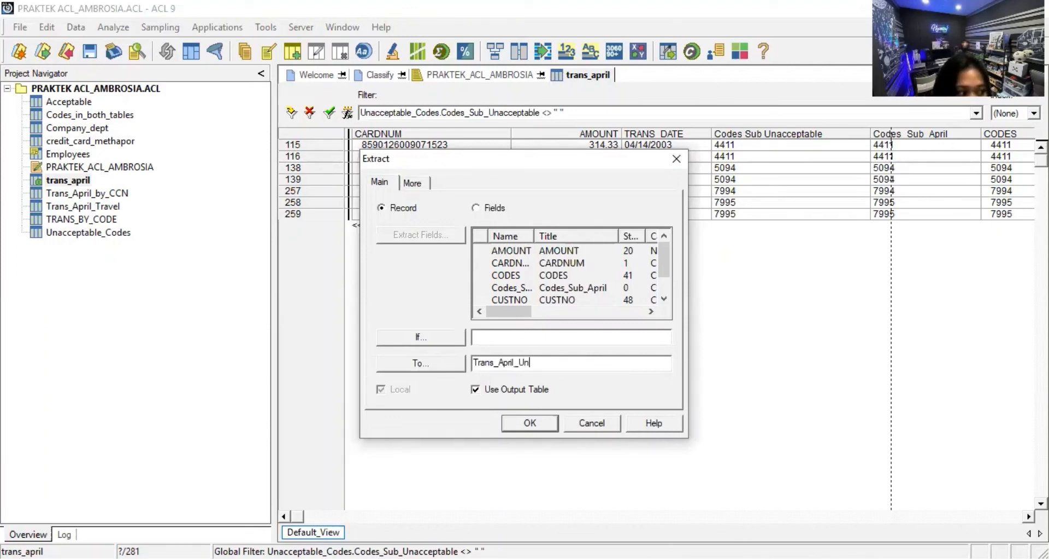
pyautogui.write('nac')
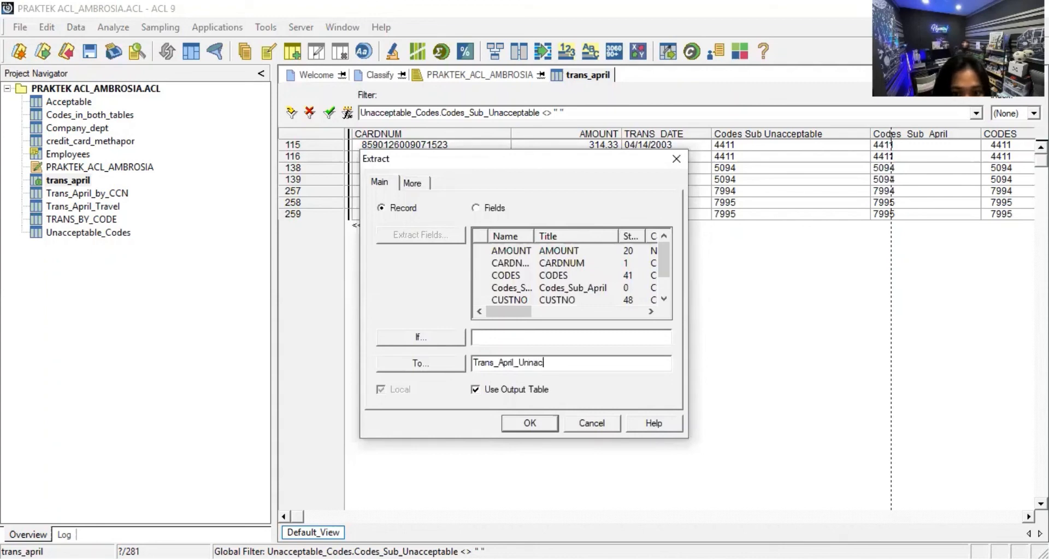
pyautogui.write('p')
pyautogui.press('BackSpace')
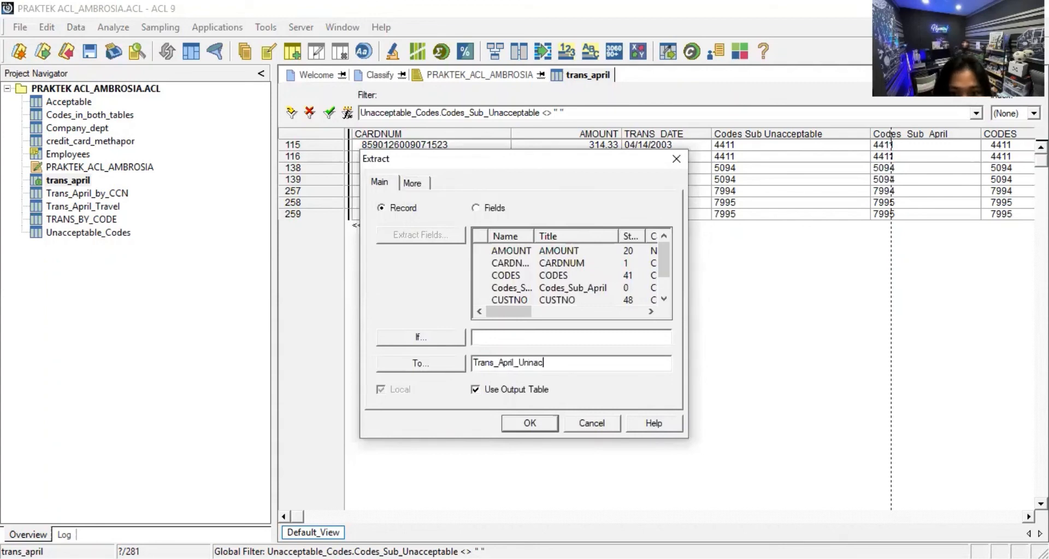
pyautogui.write('eptable')
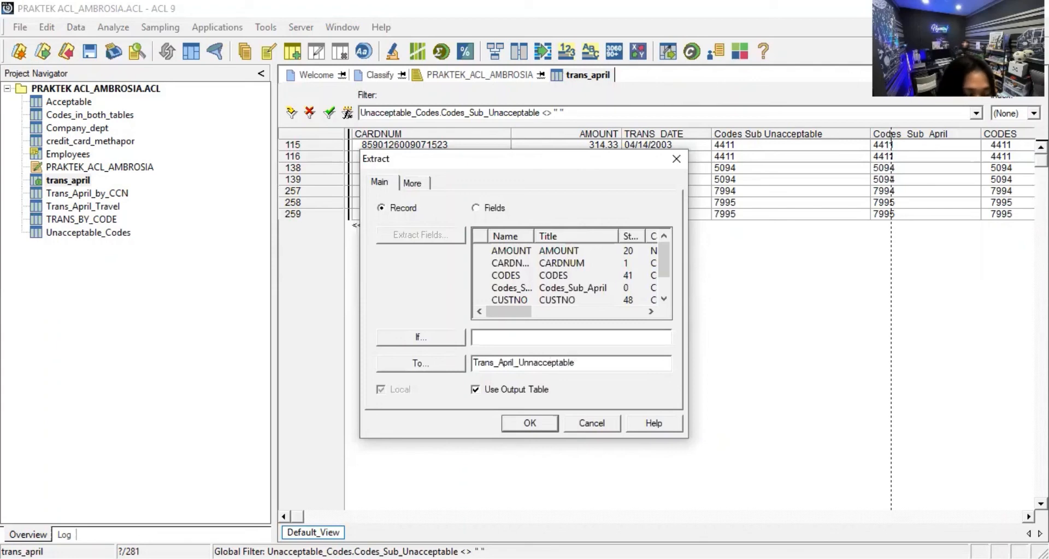
pyautogui.click(537, 418)
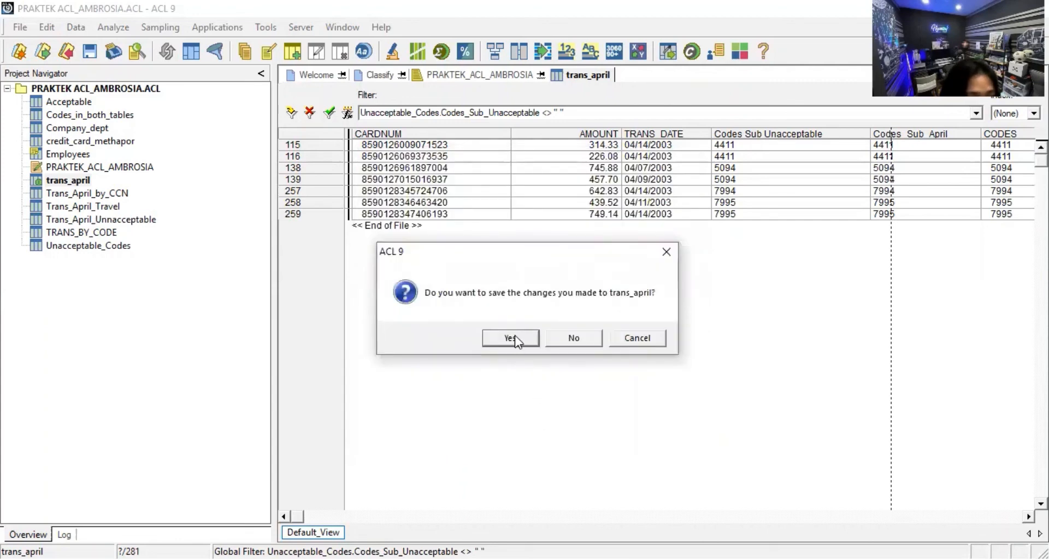
pyautogui.click(515, 337)
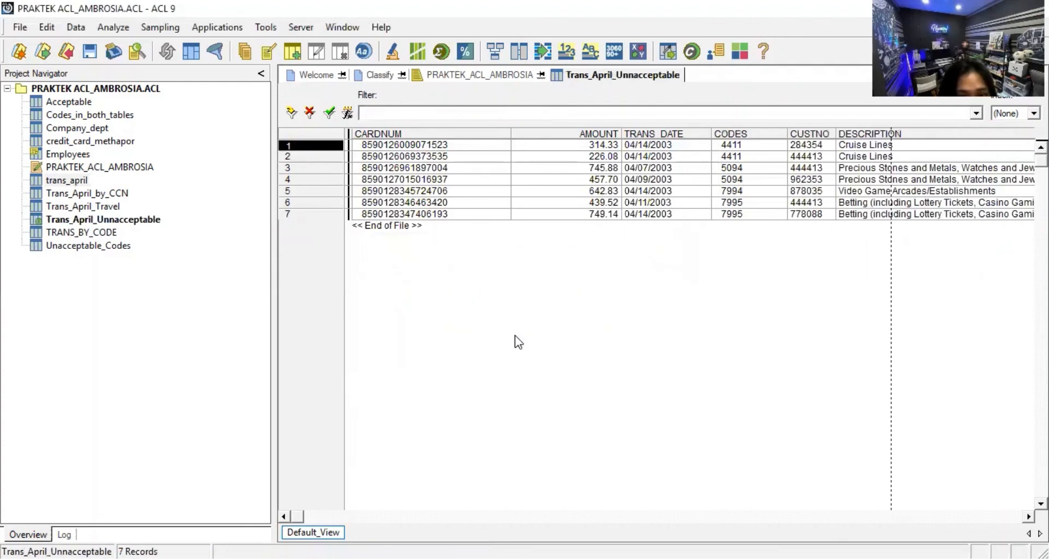